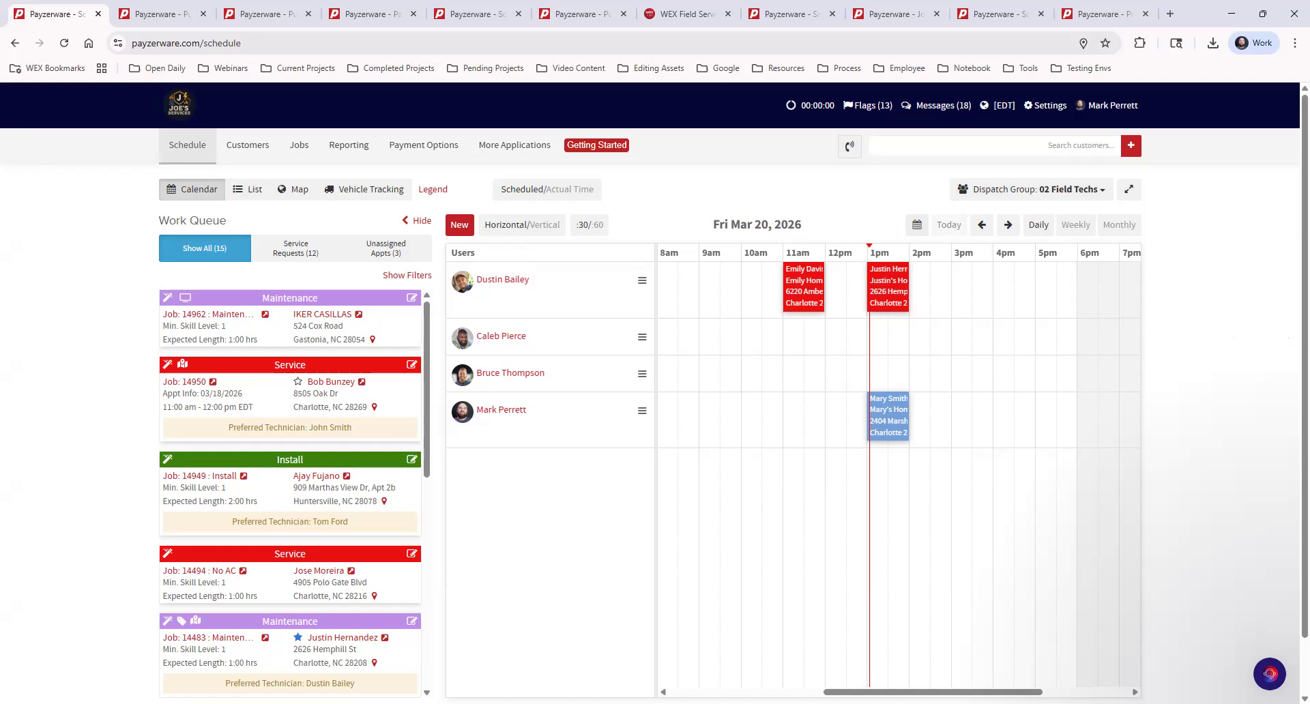
Open Manage Suppliers under Settings > Purchase Orders and start a new supplier.
click(1047, 109)
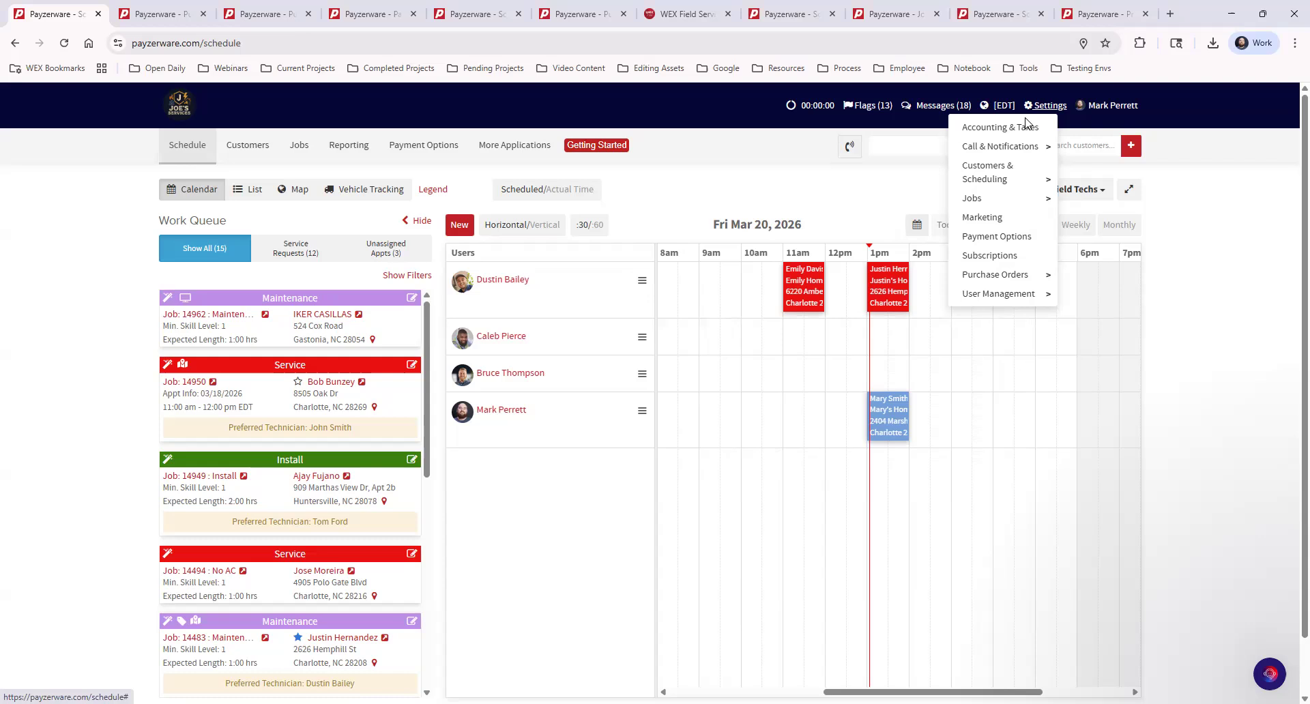
mouse_move(1012, 280)
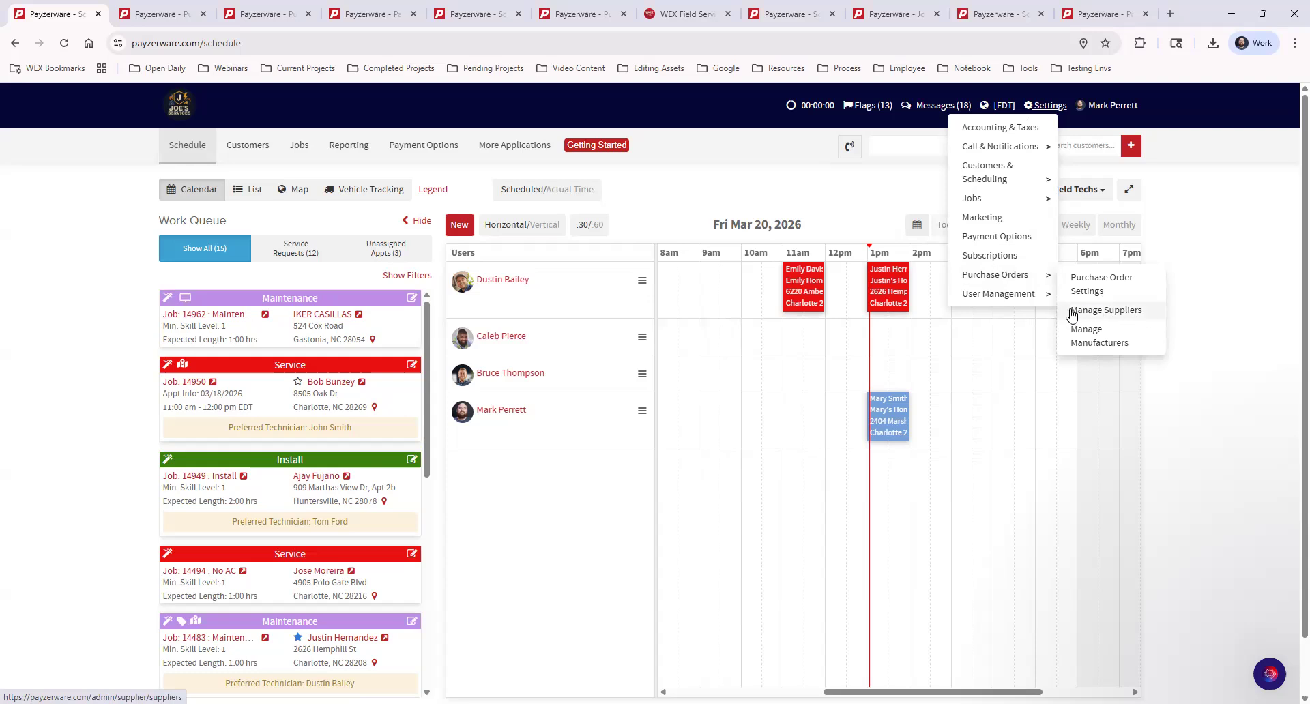
click(1130, 312)
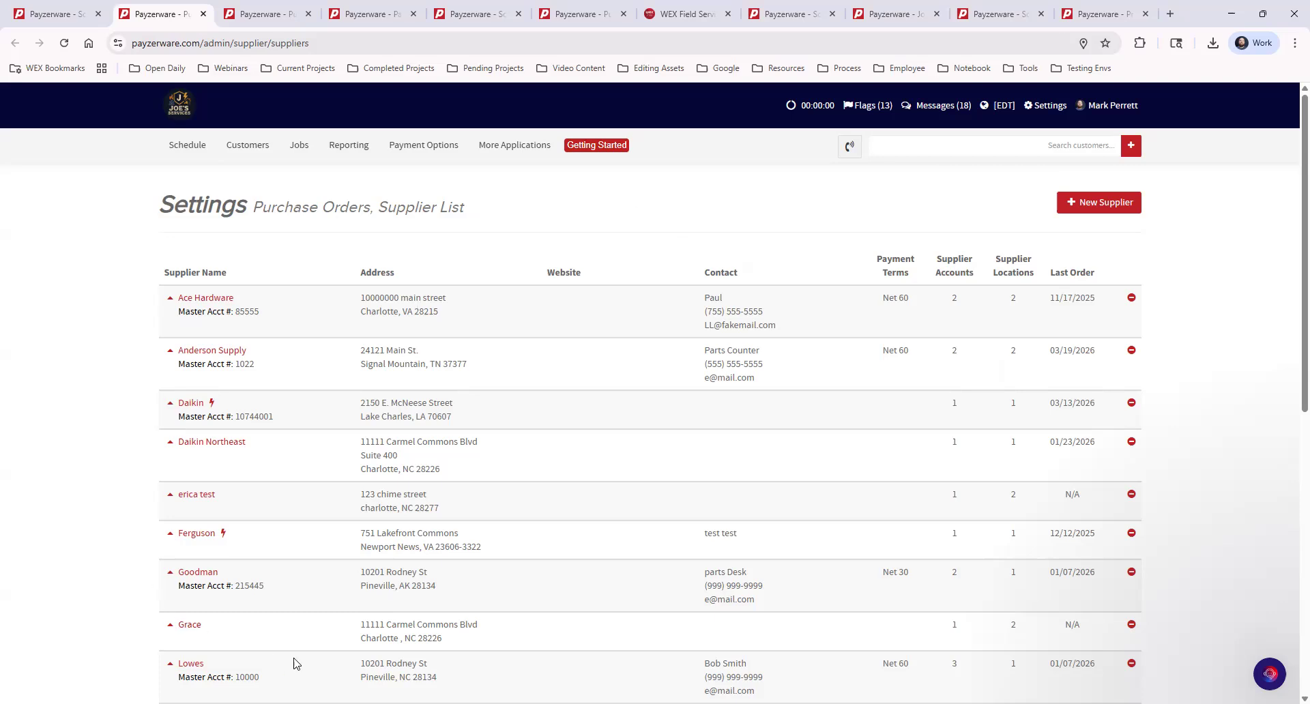
scroll(329, 662, down, 2)
scroll(330, 661, down, 3)
scroll(331, 657, up, 6)
click(1093, 204)
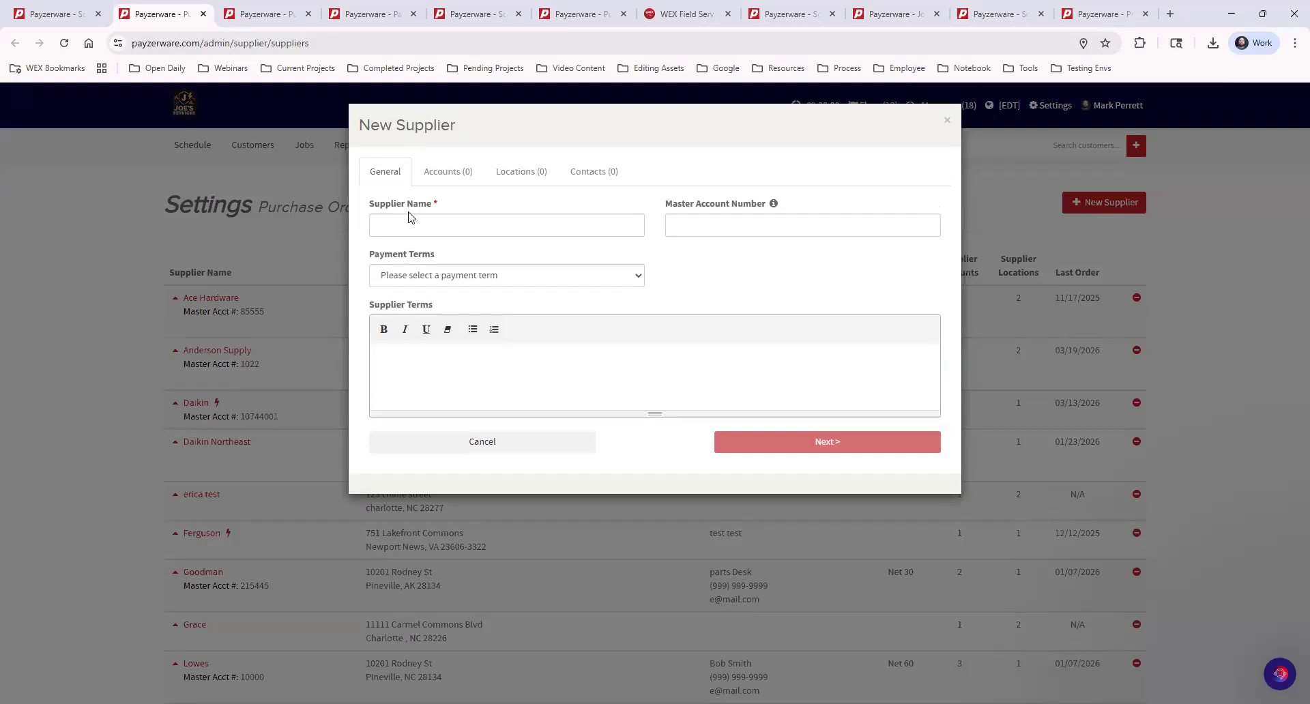
Enter Anderson Supply with its master account number, Net 60 terms and the pasted purchase-order note.
click(441, 227)
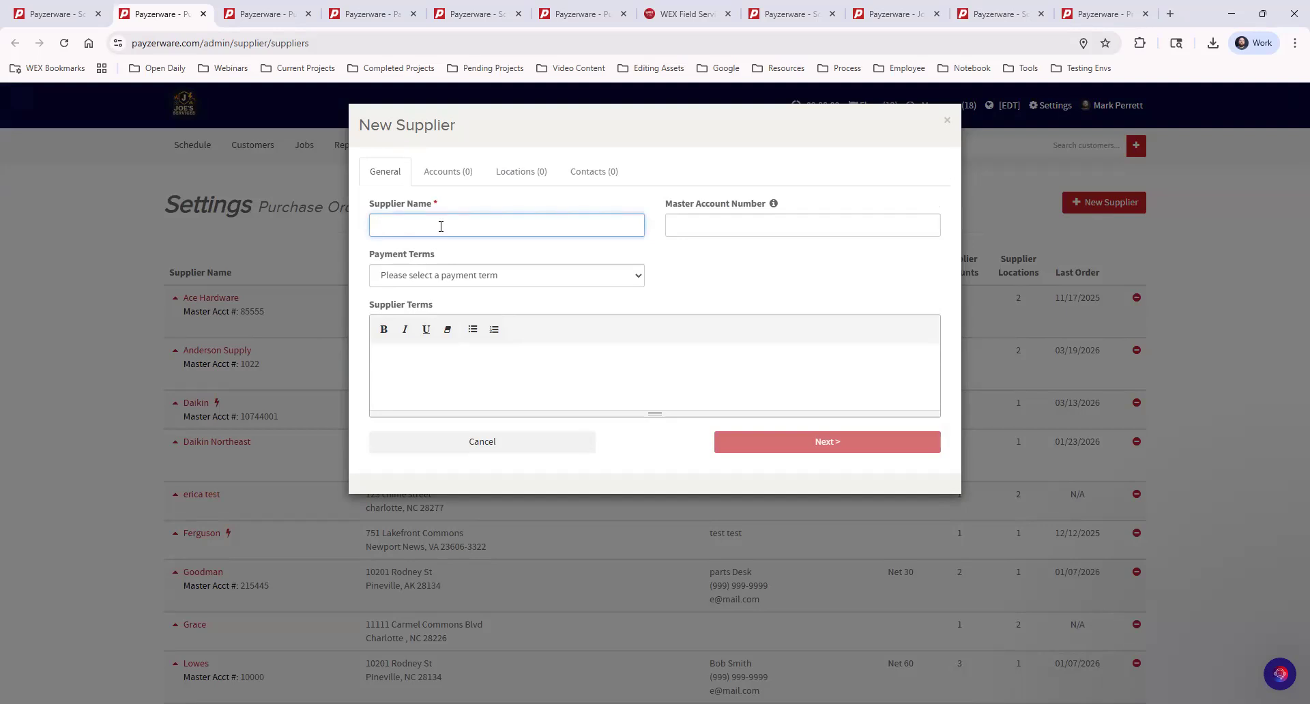
text(Anderson Supply)
click(693, 225)
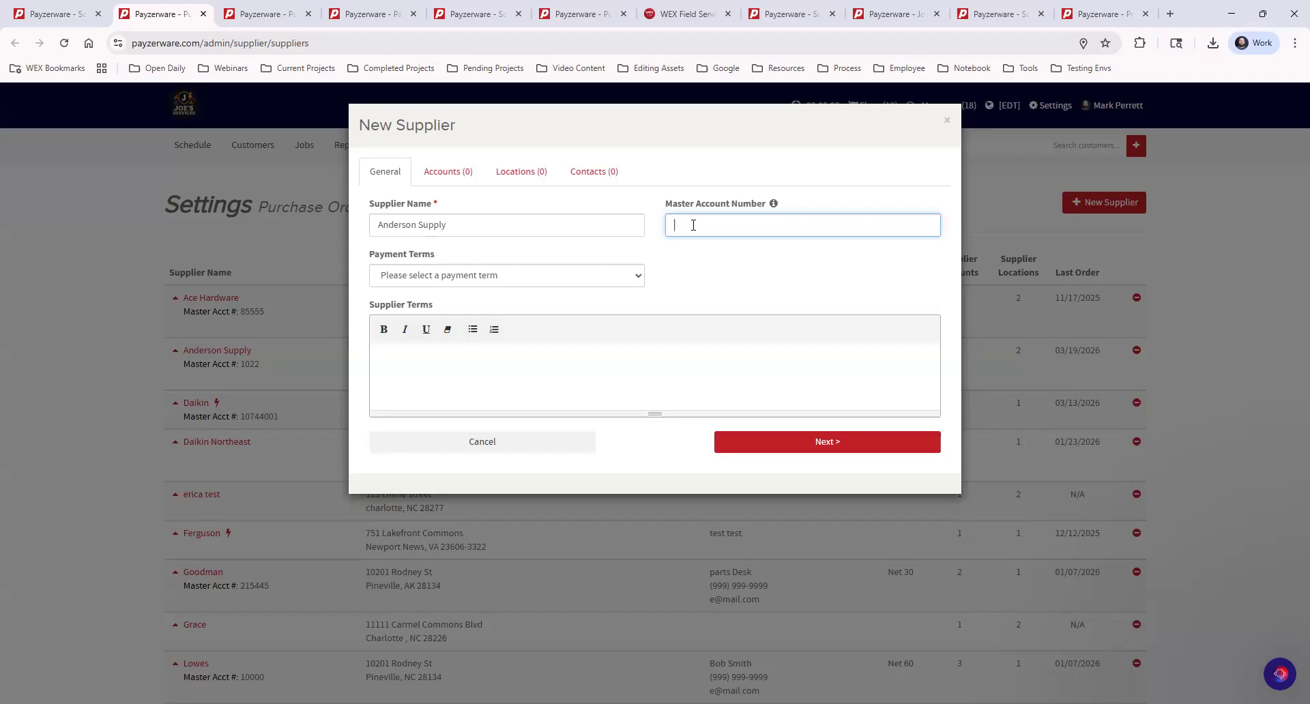
text(1022)
click(491, 275)
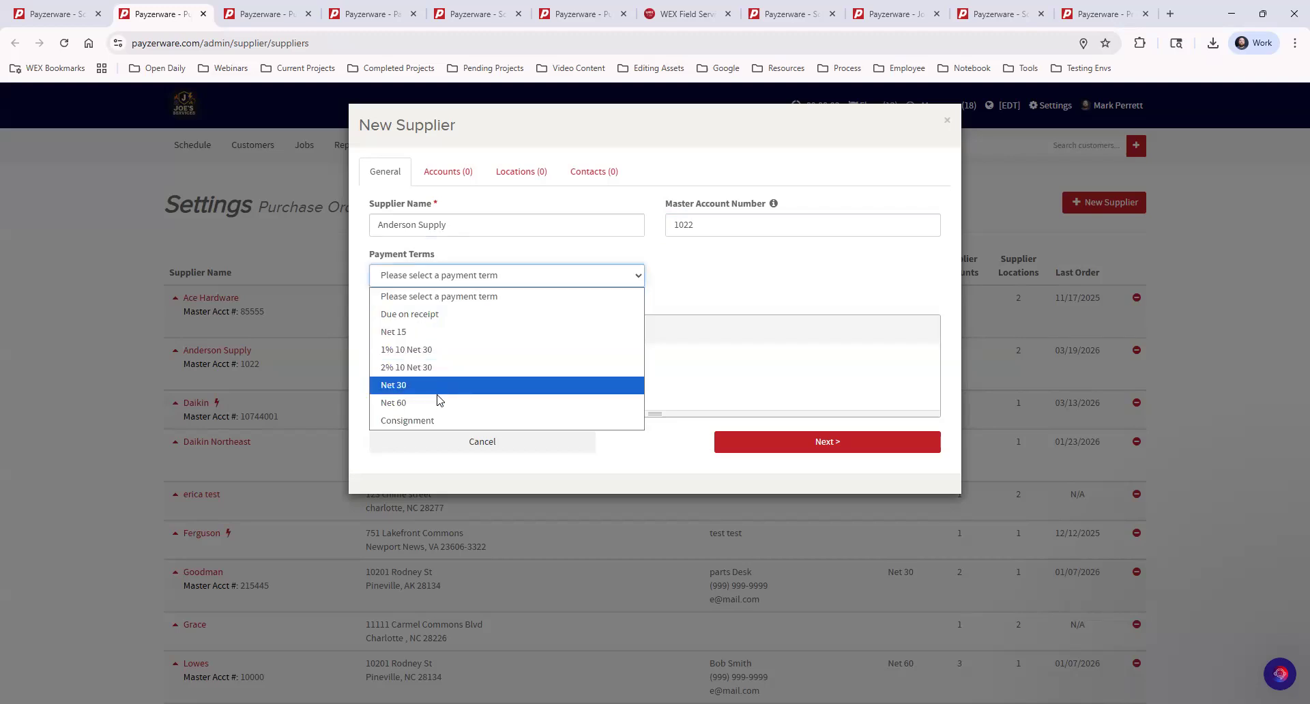
click(435, 403)
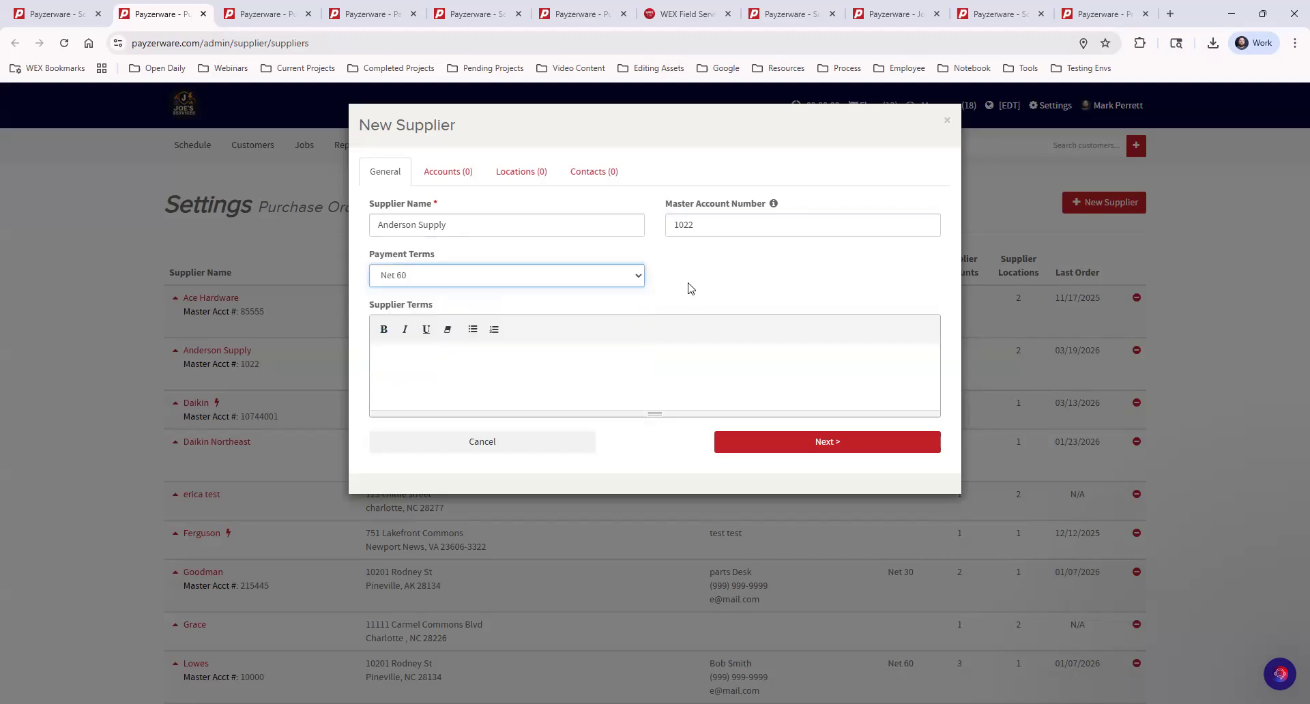
click(693, 285)
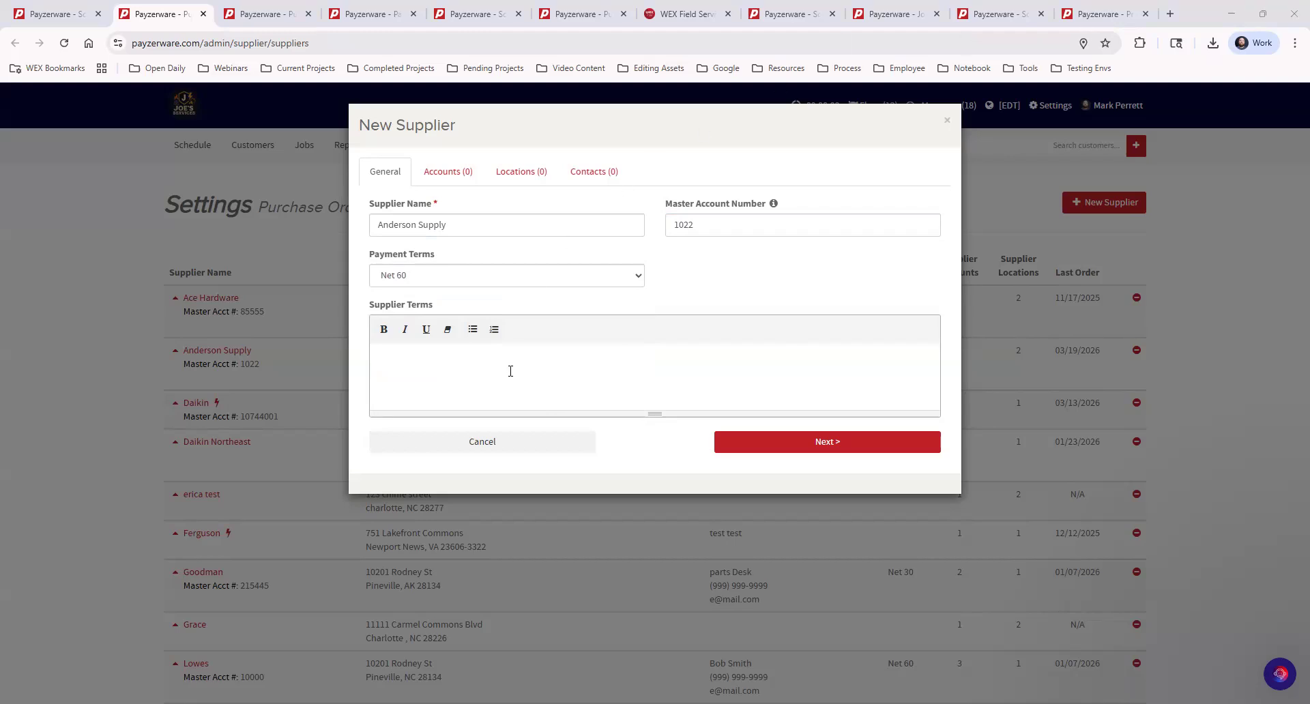
click(516, 371)
text(No purchases are valid without a purchase order number)
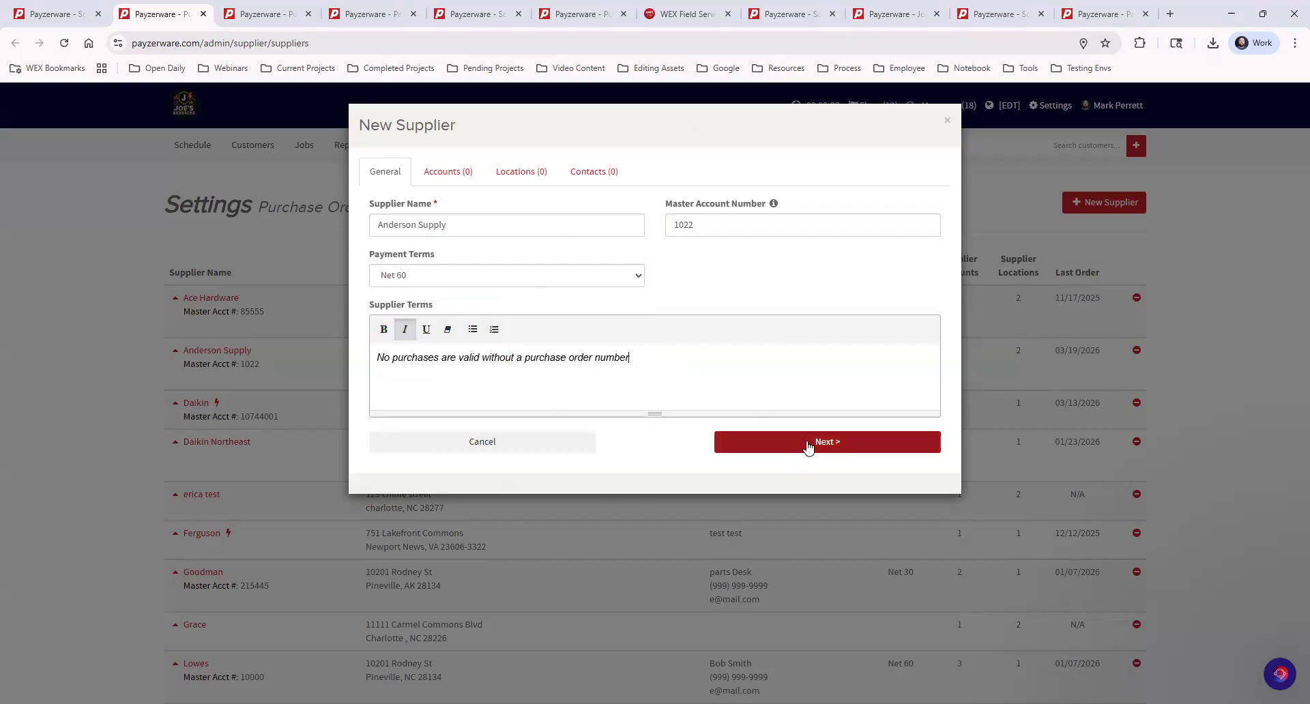
click(808, 443)
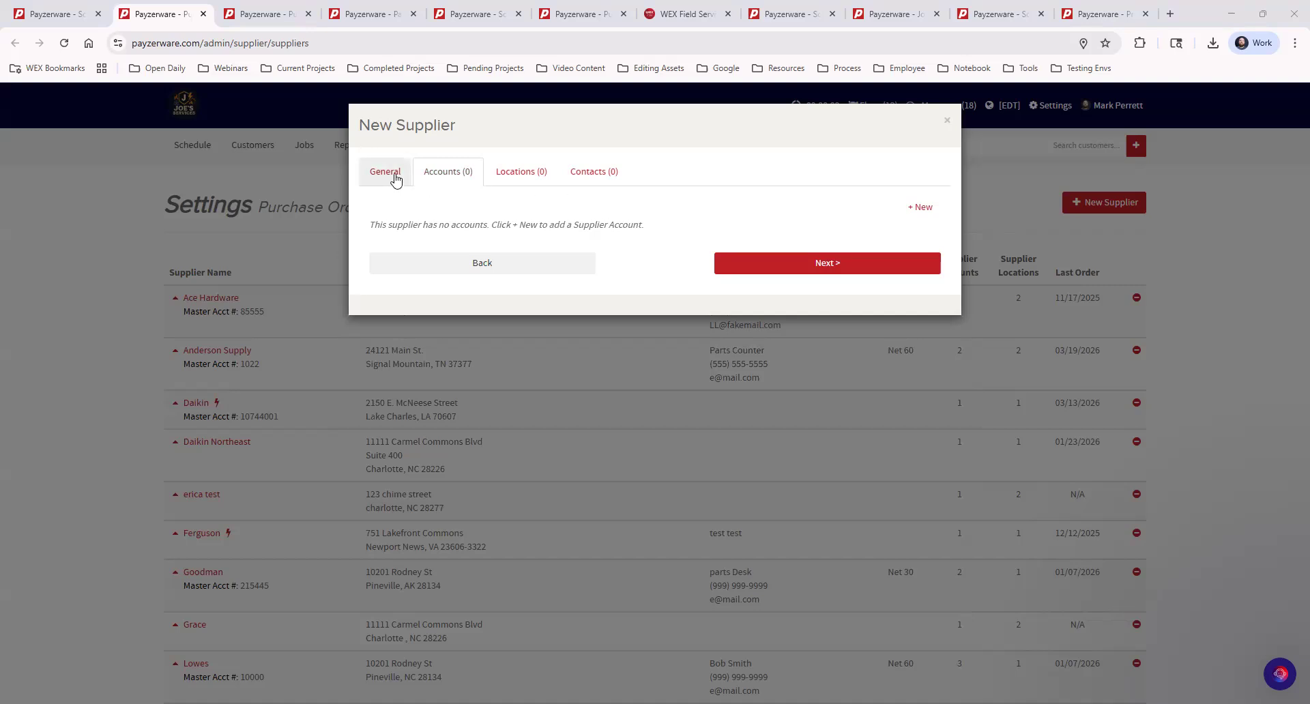
Glance back at the General tab, then return to the still-empty Accounts tab.
click(395, 179)
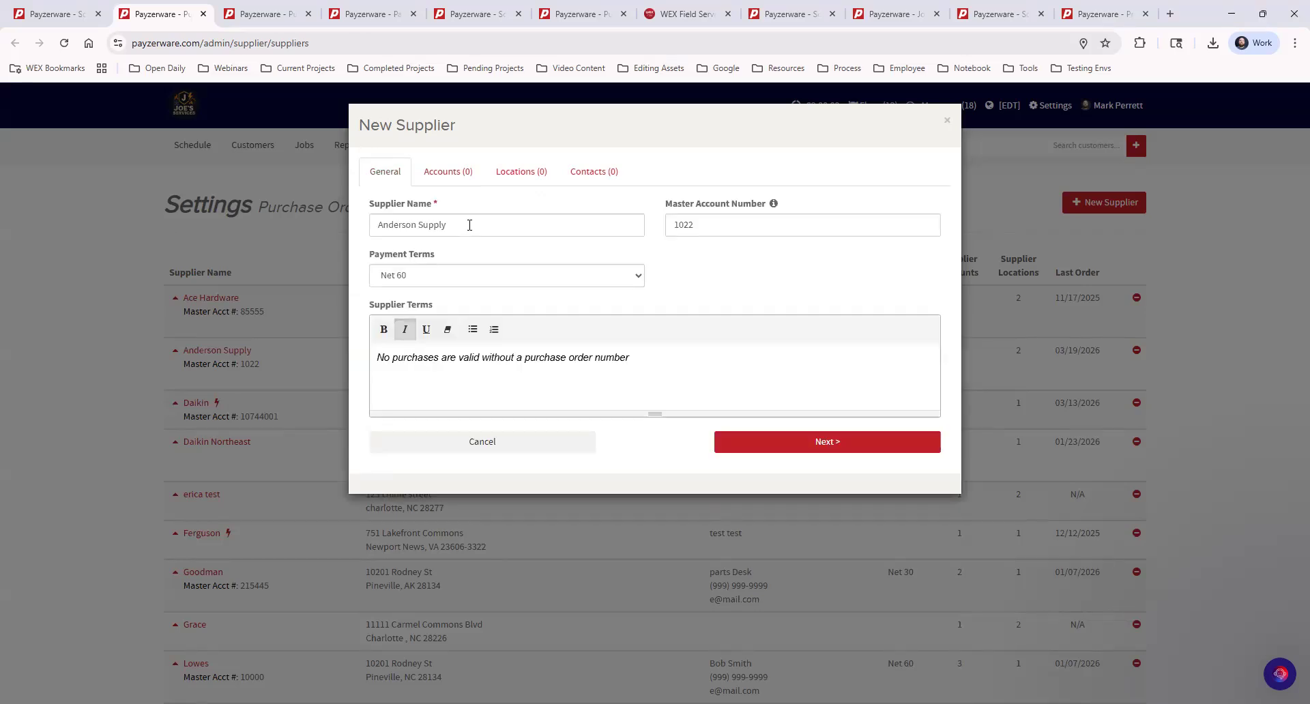
click(450, 172)
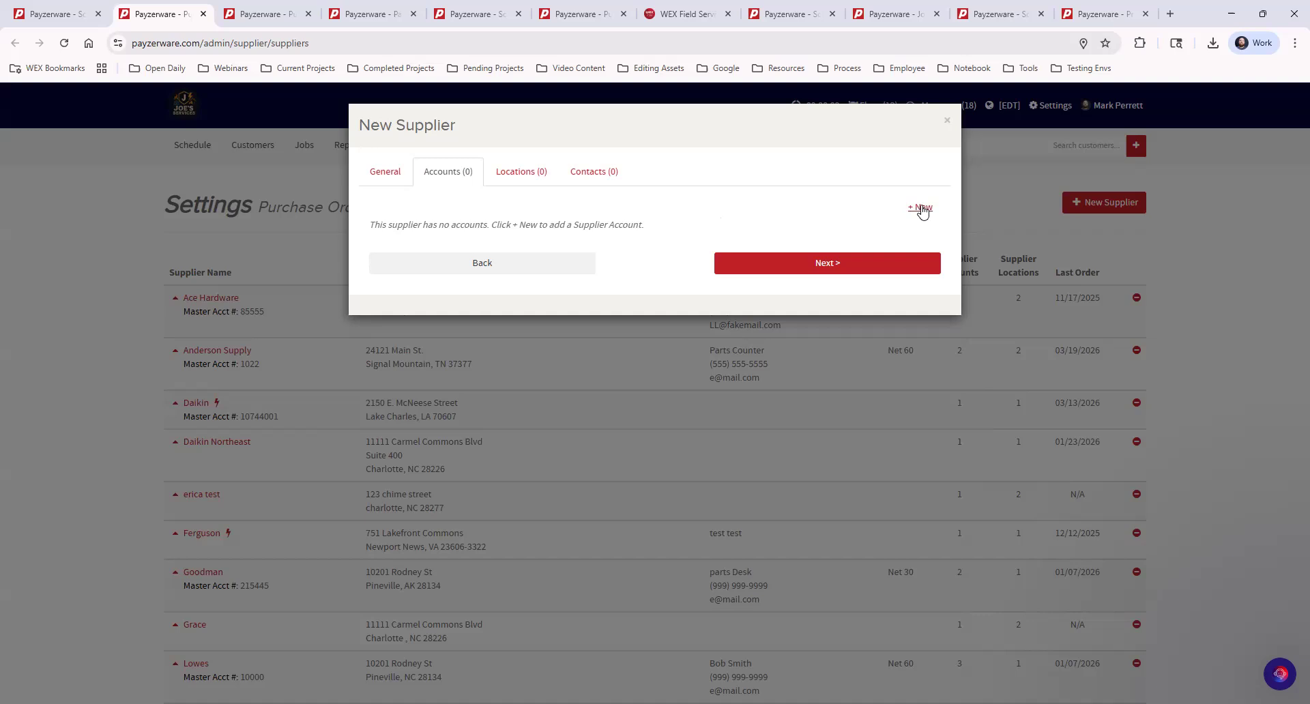
Add and save a supplier account nicknamed Job Account with its account number.
click(921, 208)
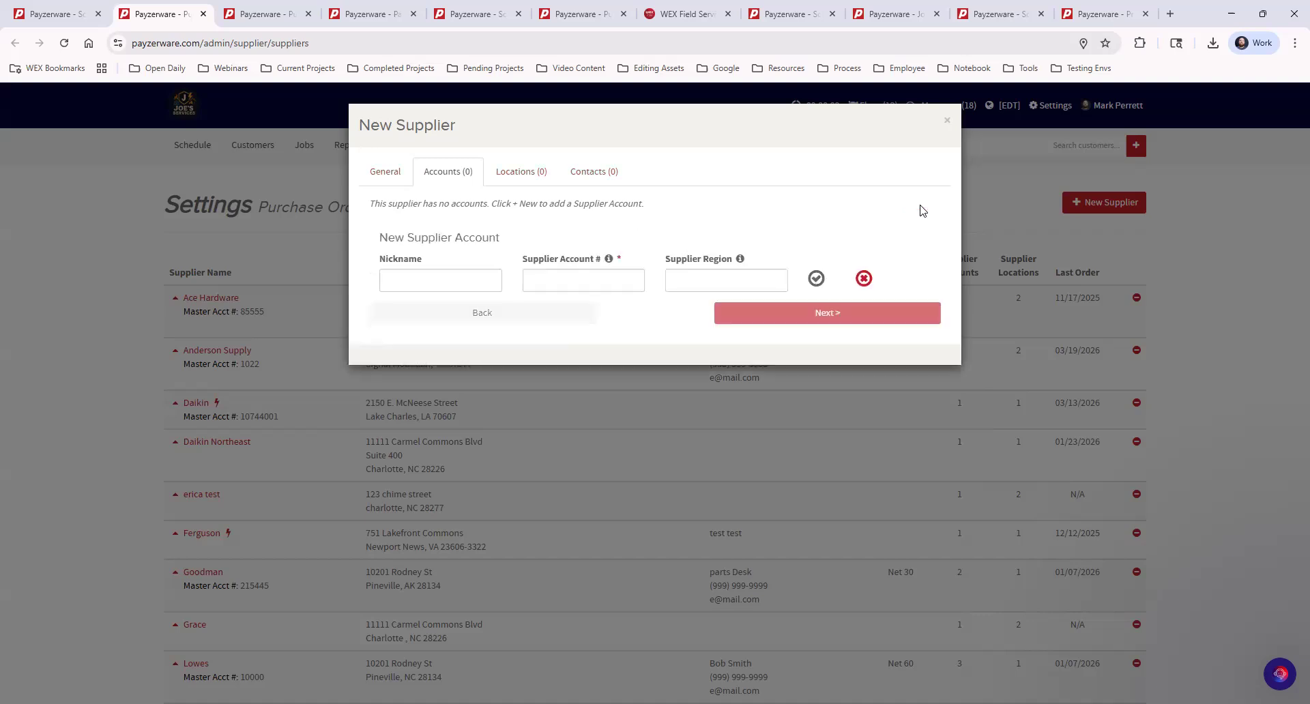
click(441, 281)
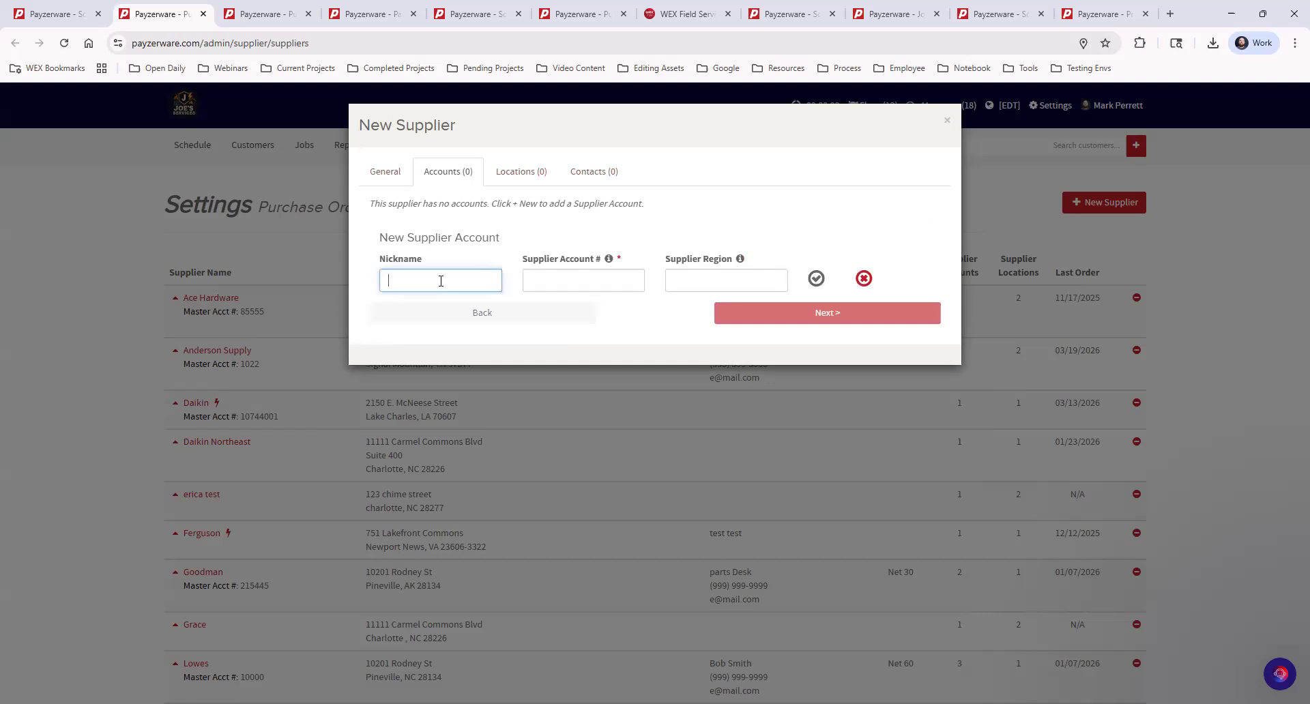
text(Job Accou)
text(nt)
click(546, 282)
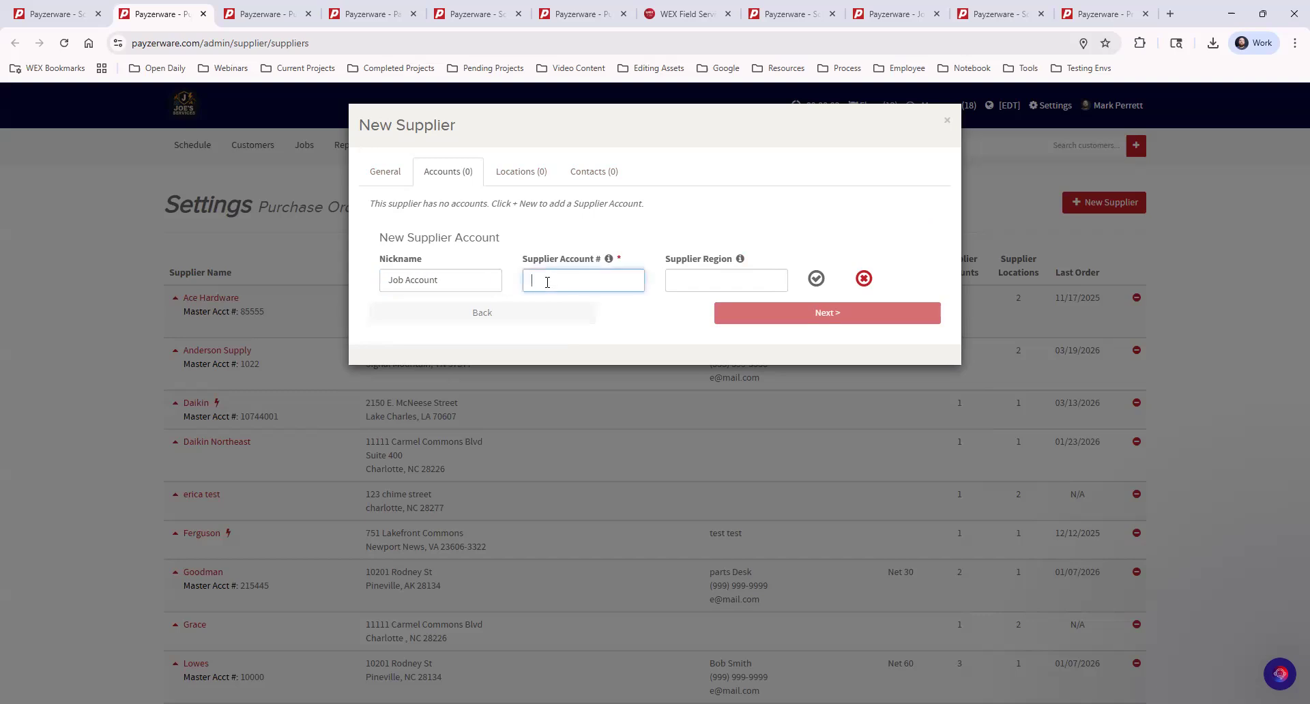
text(1004)
click(816, 279)
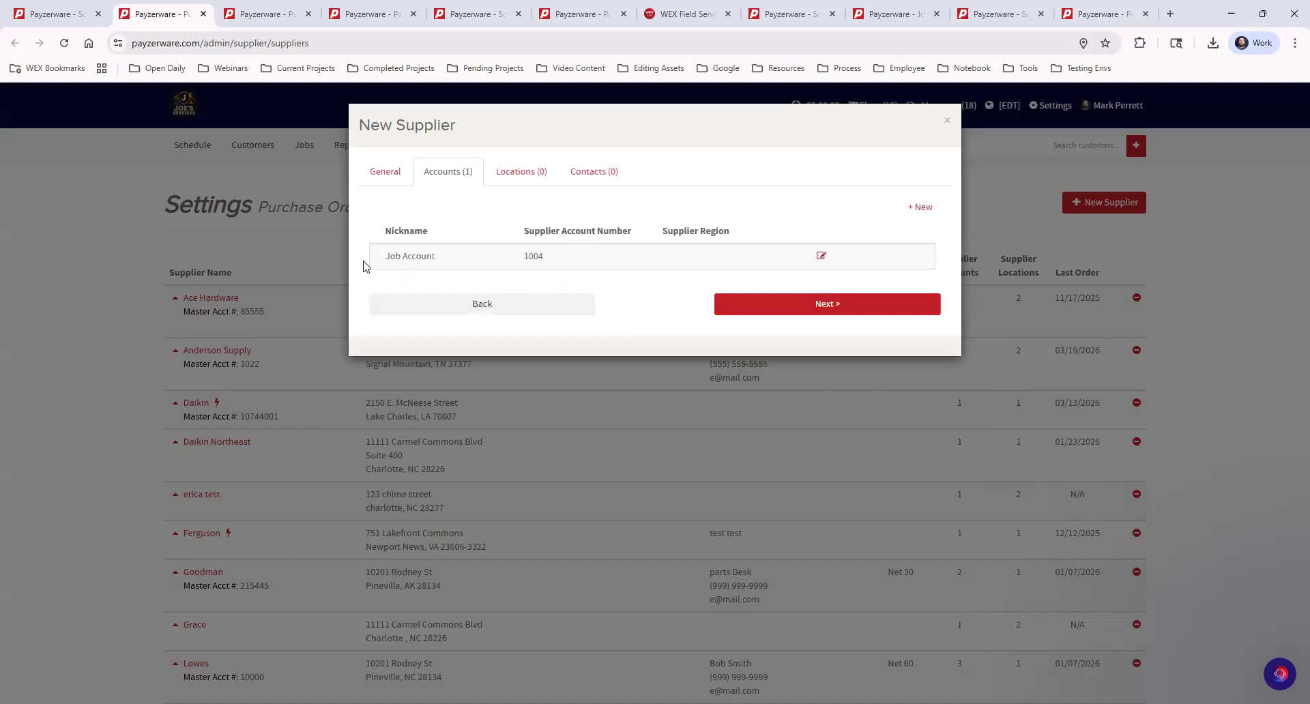
Add and save a second account nicknamed Warehouse Account with its account number.
click(922, 209)
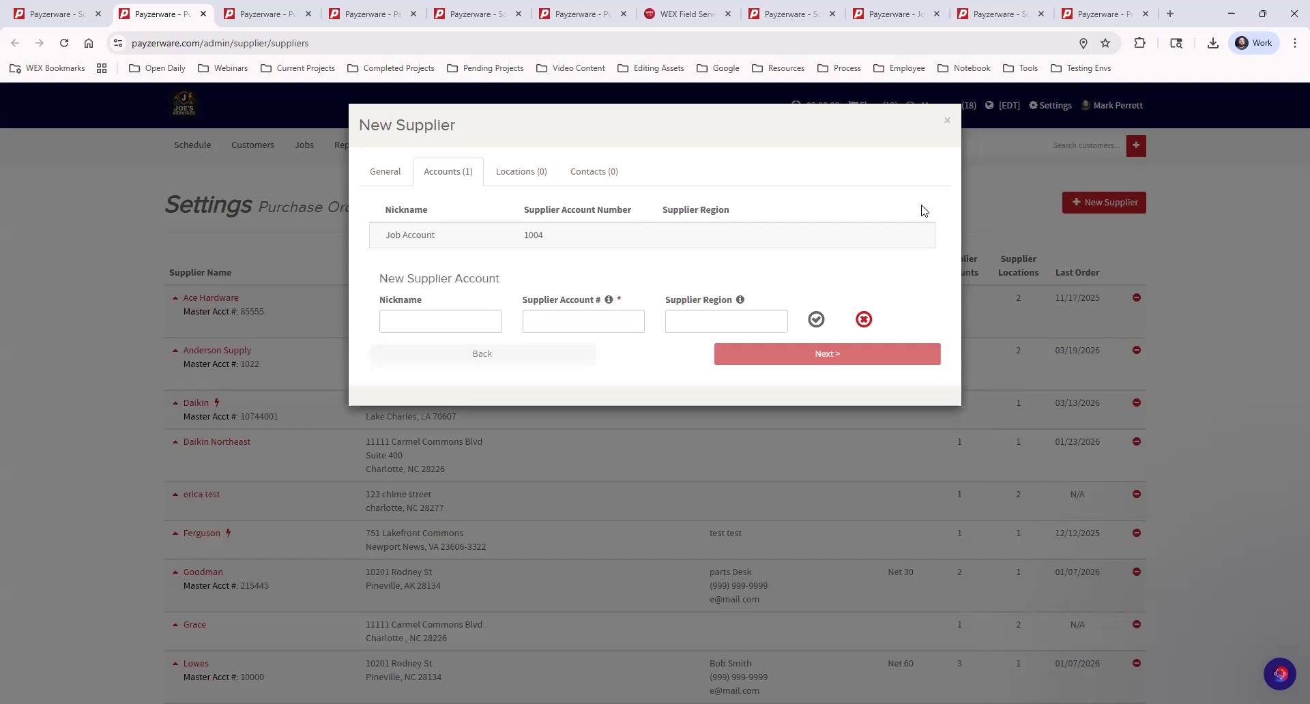
click(446, 314)
text(Warehouse)
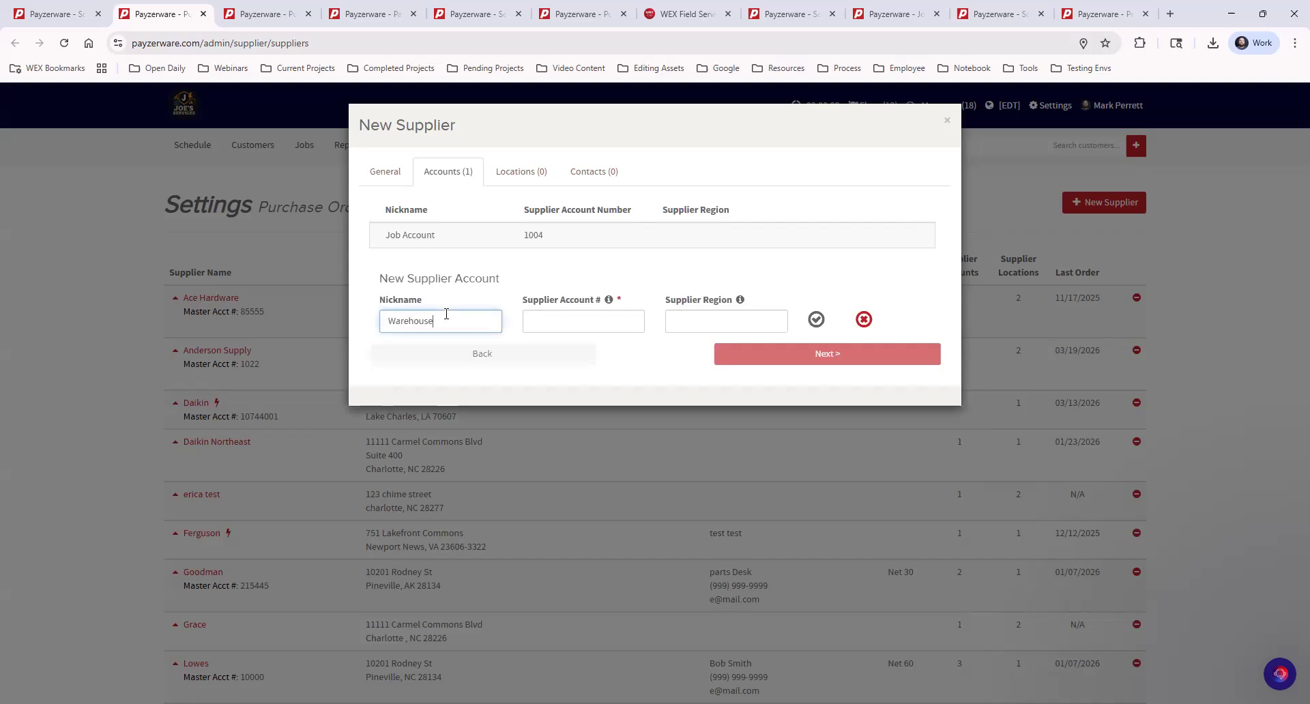
text( Account)
click(542, 318)
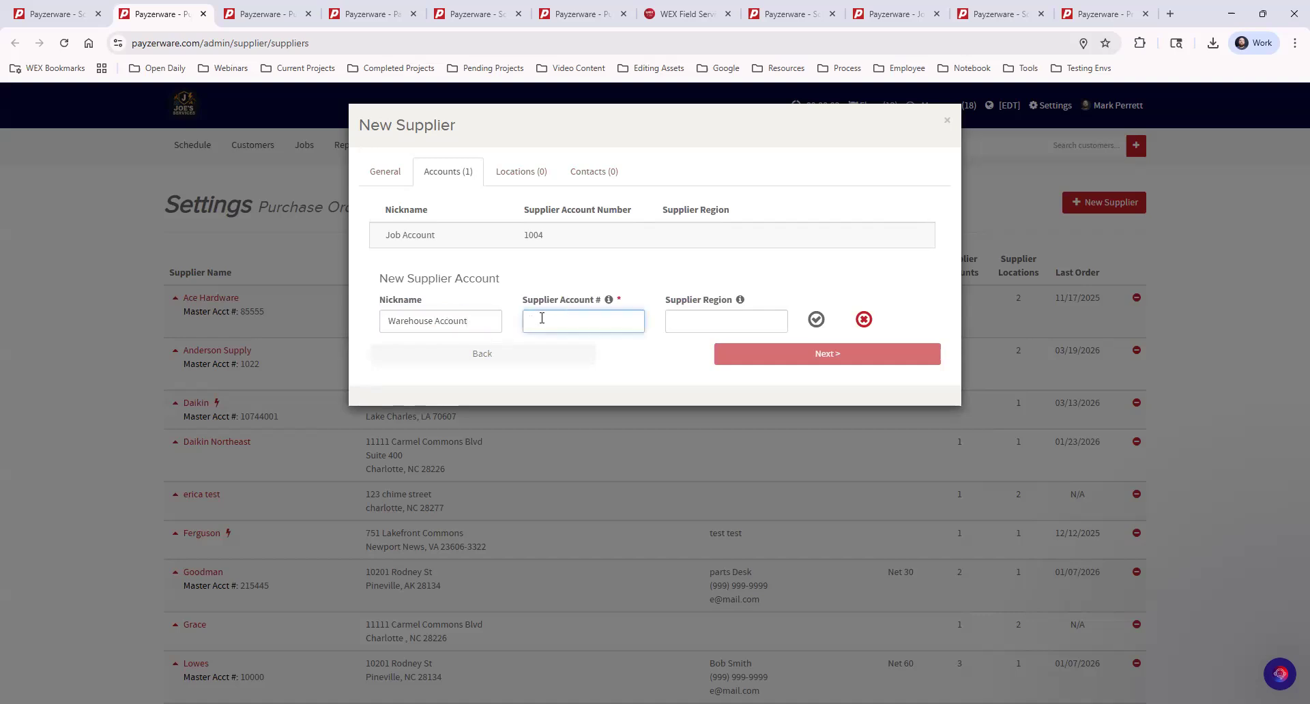
text(1006)
click(816, 319)
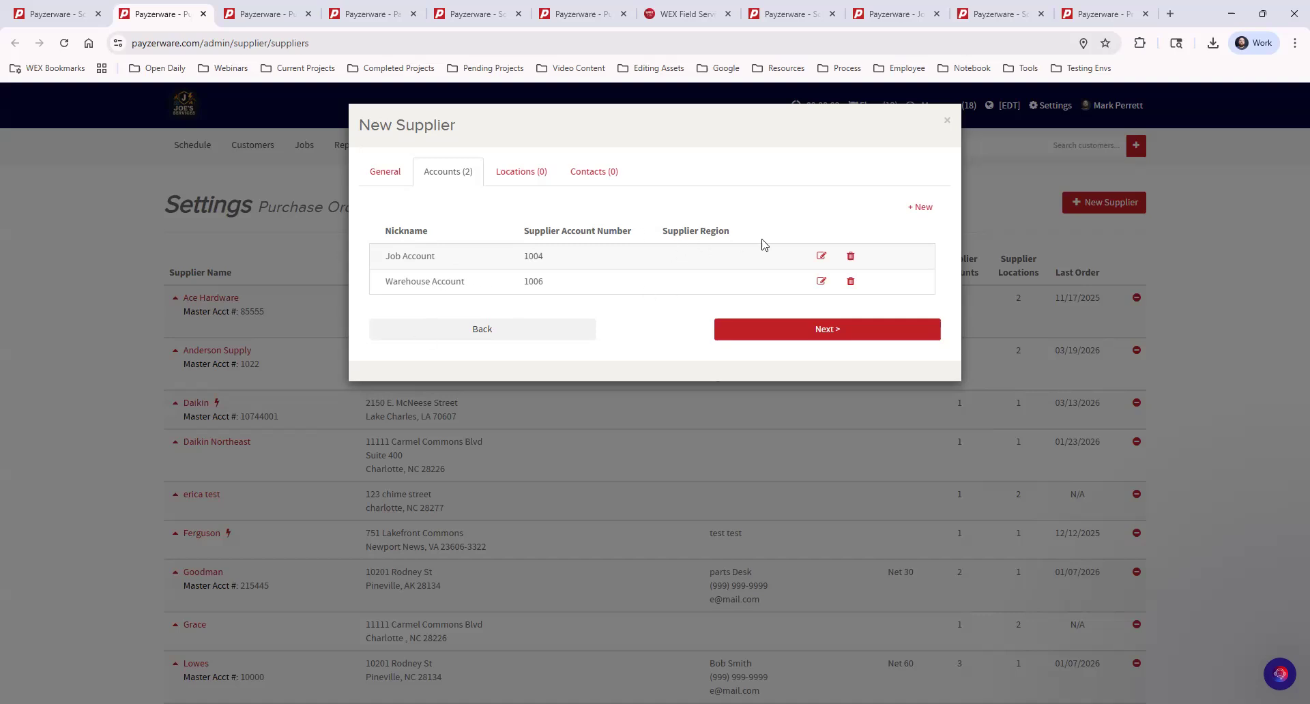
Start a location named Eastway Store with its street address and city Charlotte.
click(781, 335)
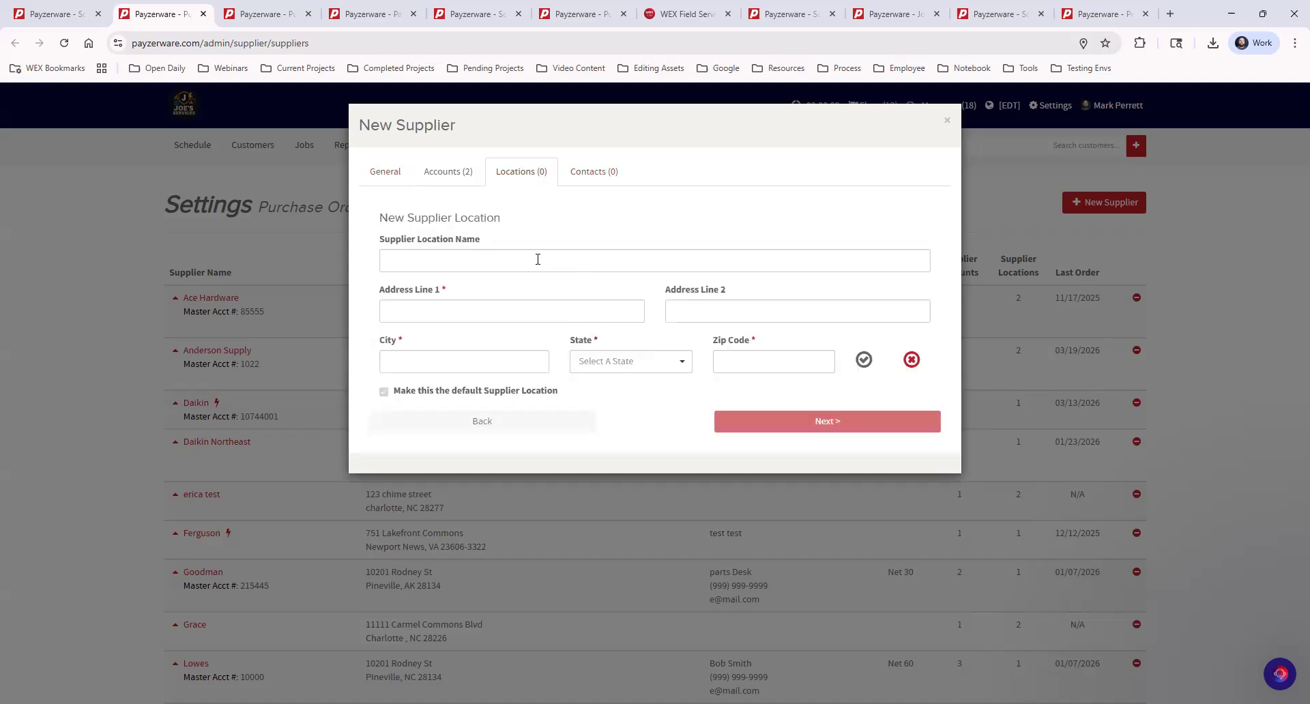
click(499, 262)
text(Eastway Store)
click(412, 314)
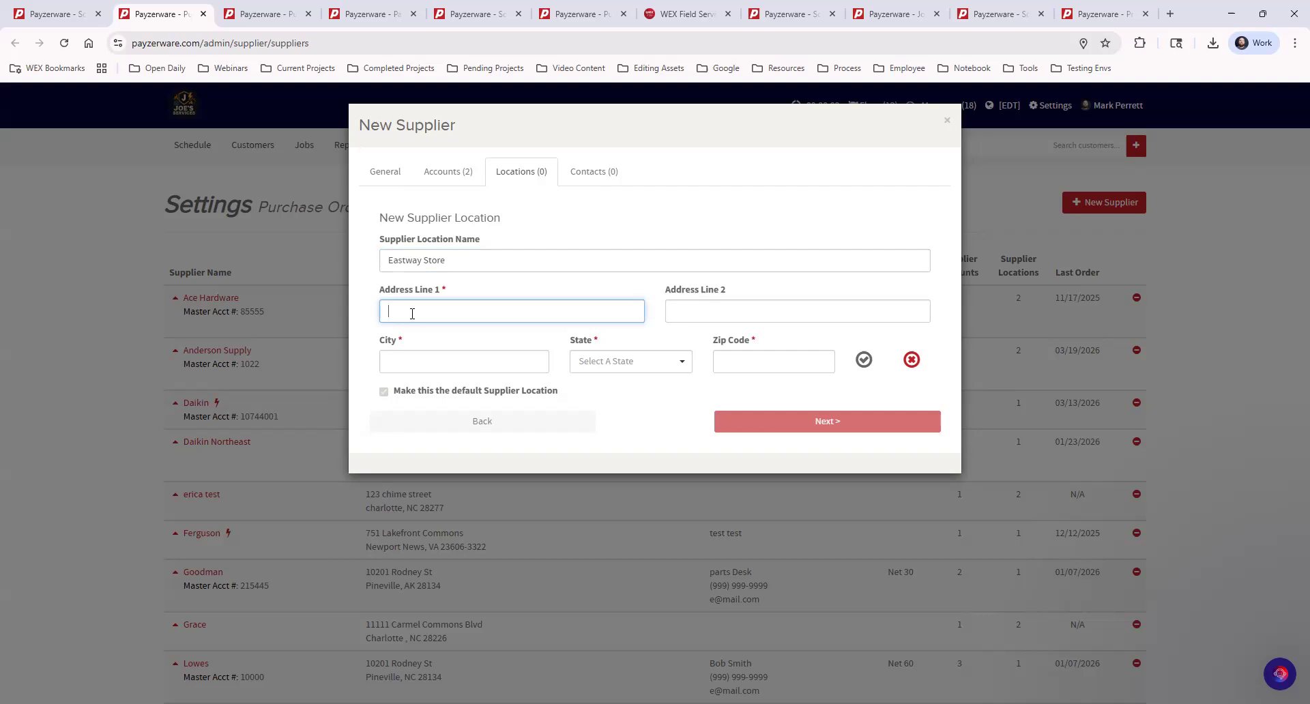
text(1000 Main Street)
click(447, 365)
text(Charol)
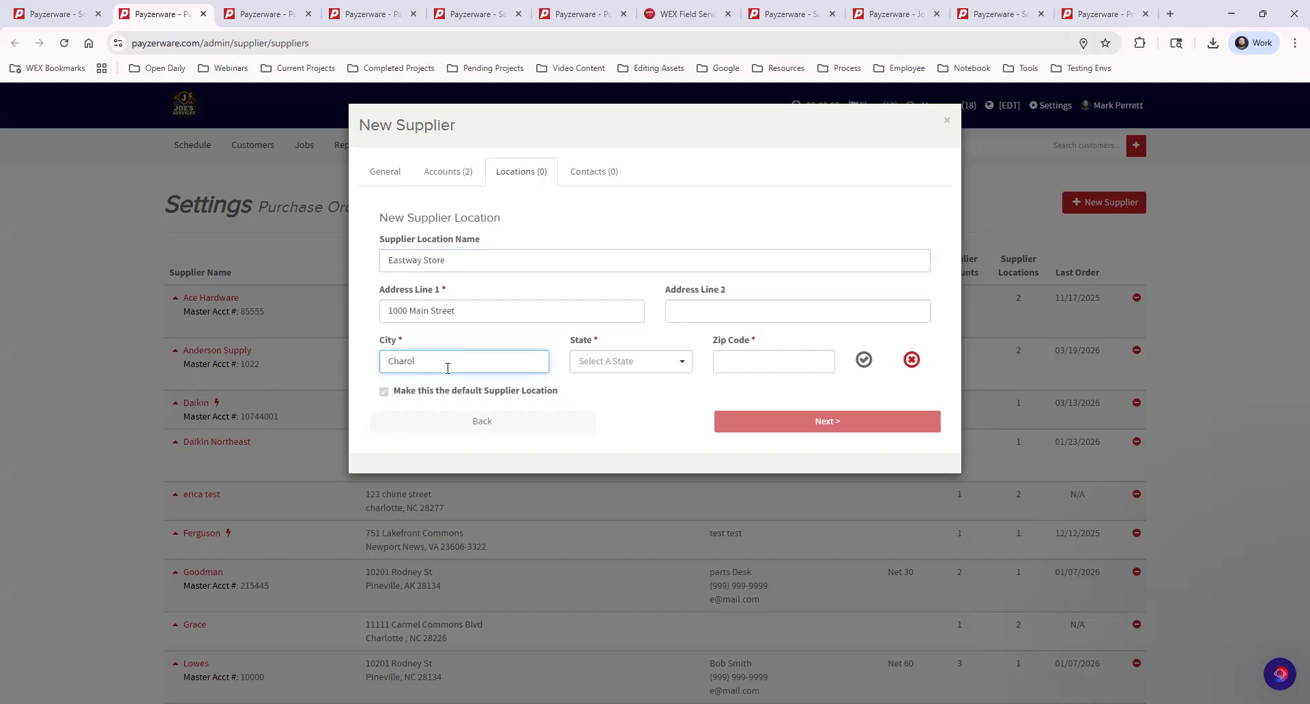
key(BackSpace)
key(BackSpace)
text(lotte)
Set state North Carolina and the zip code, save the location, and continue to Contacts.
click(628, 361)
text(north)
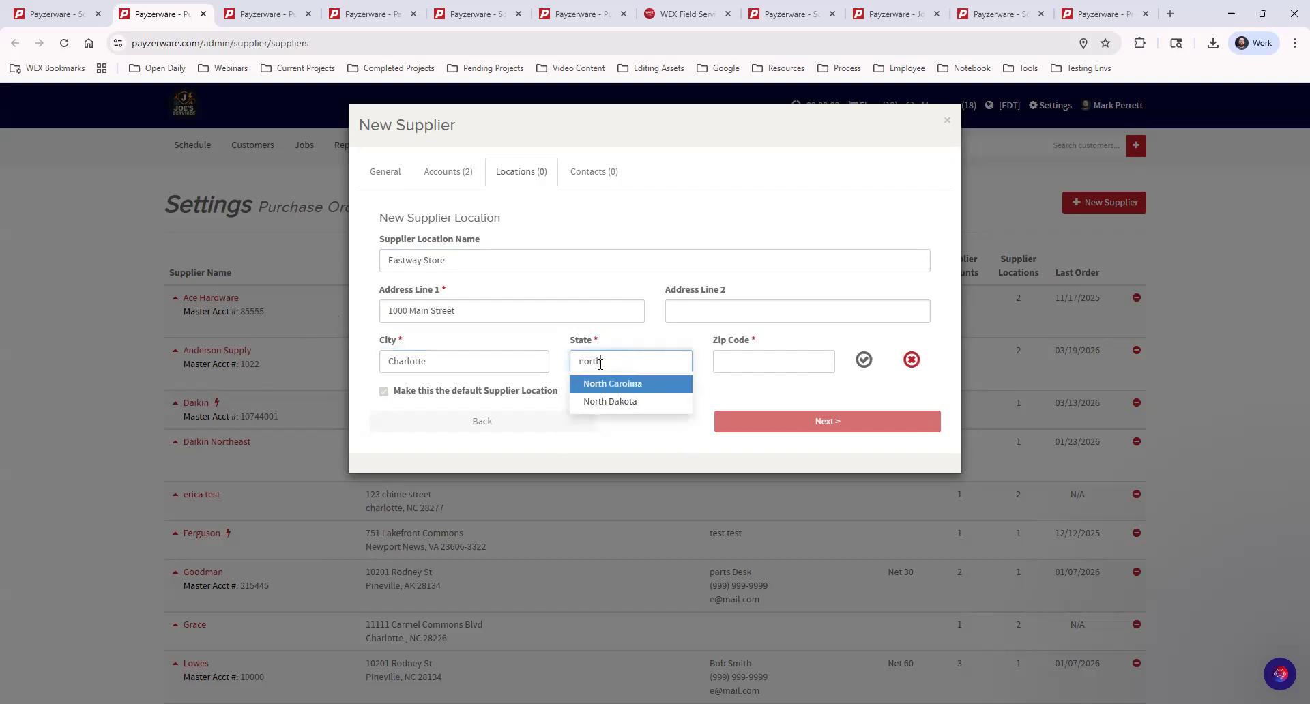
click(626, 384)
click(730, 363)
text(28202)
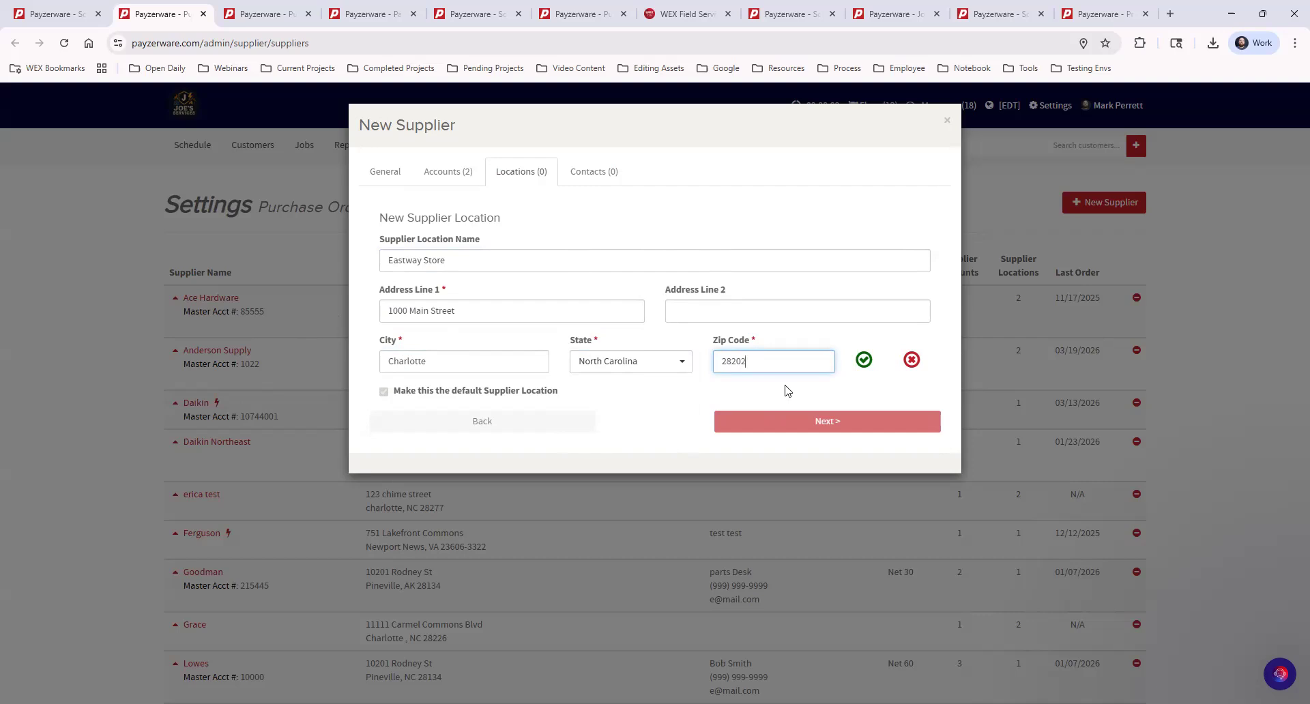
click(863, 360)
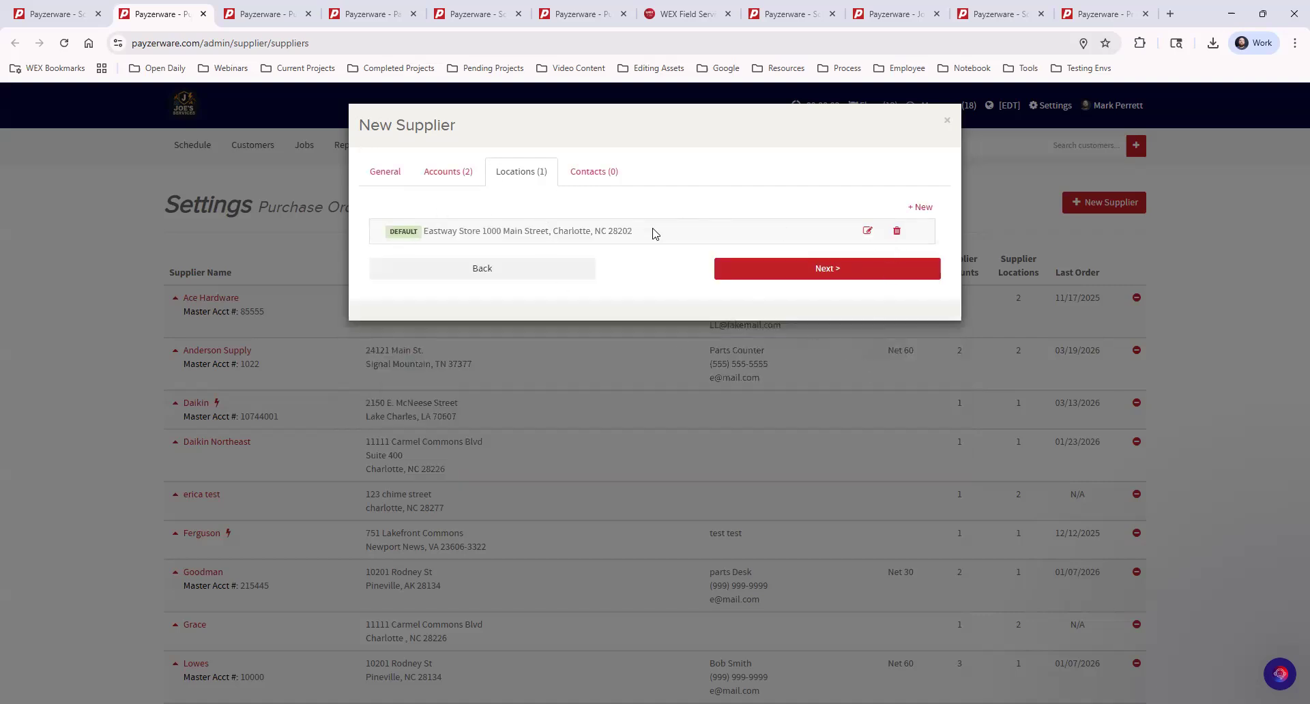
click(774, 274)
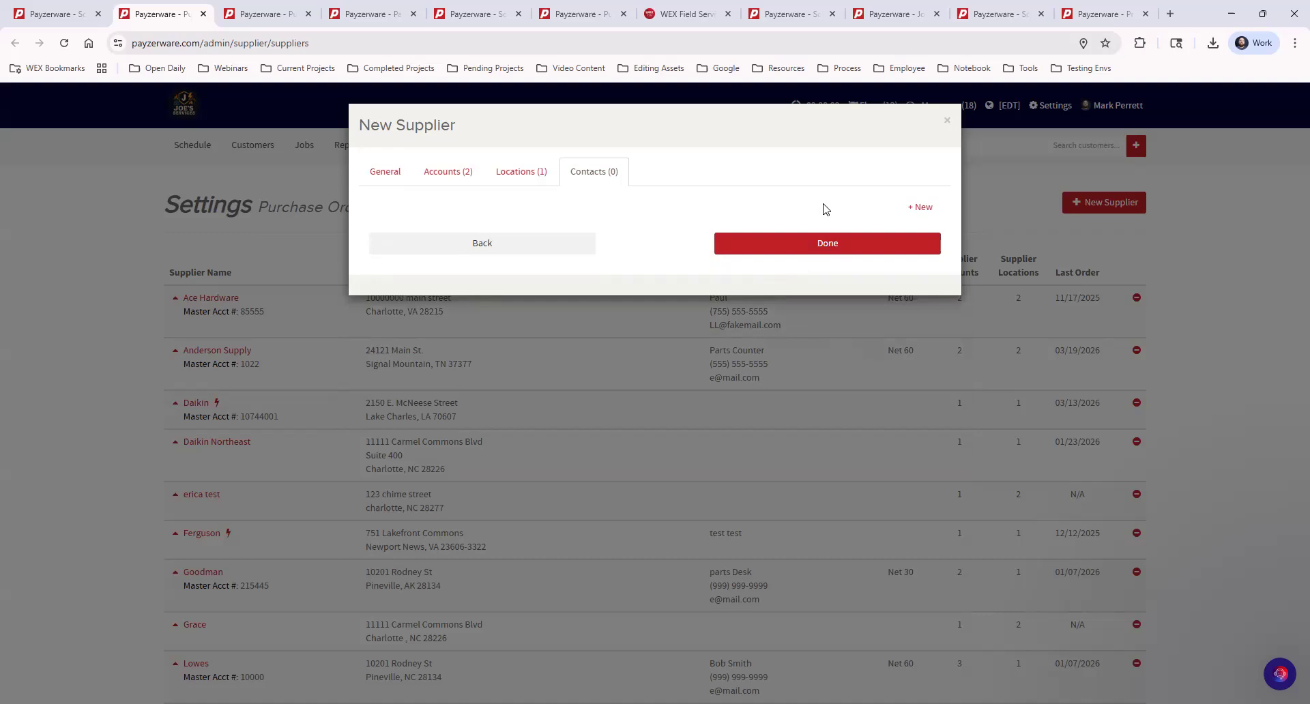
Start a new supplier contact named Parts Counter.
click(920, 208)
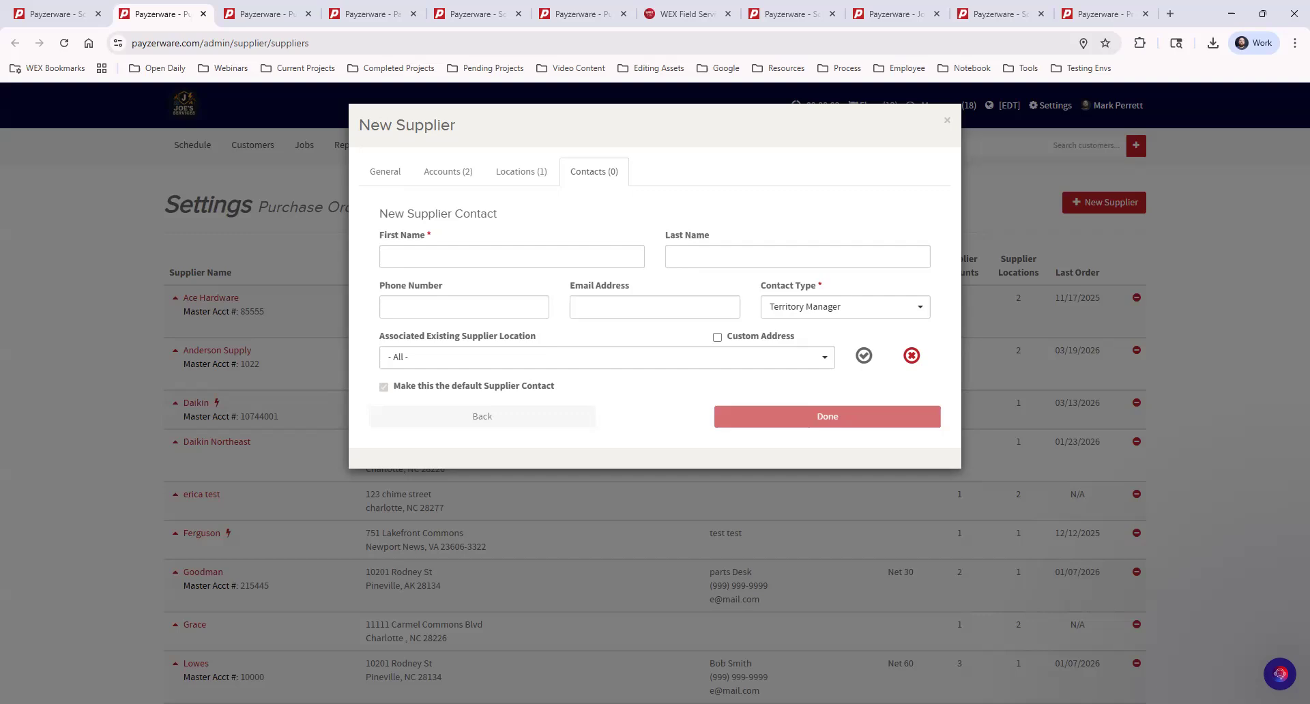
click(556, 257)
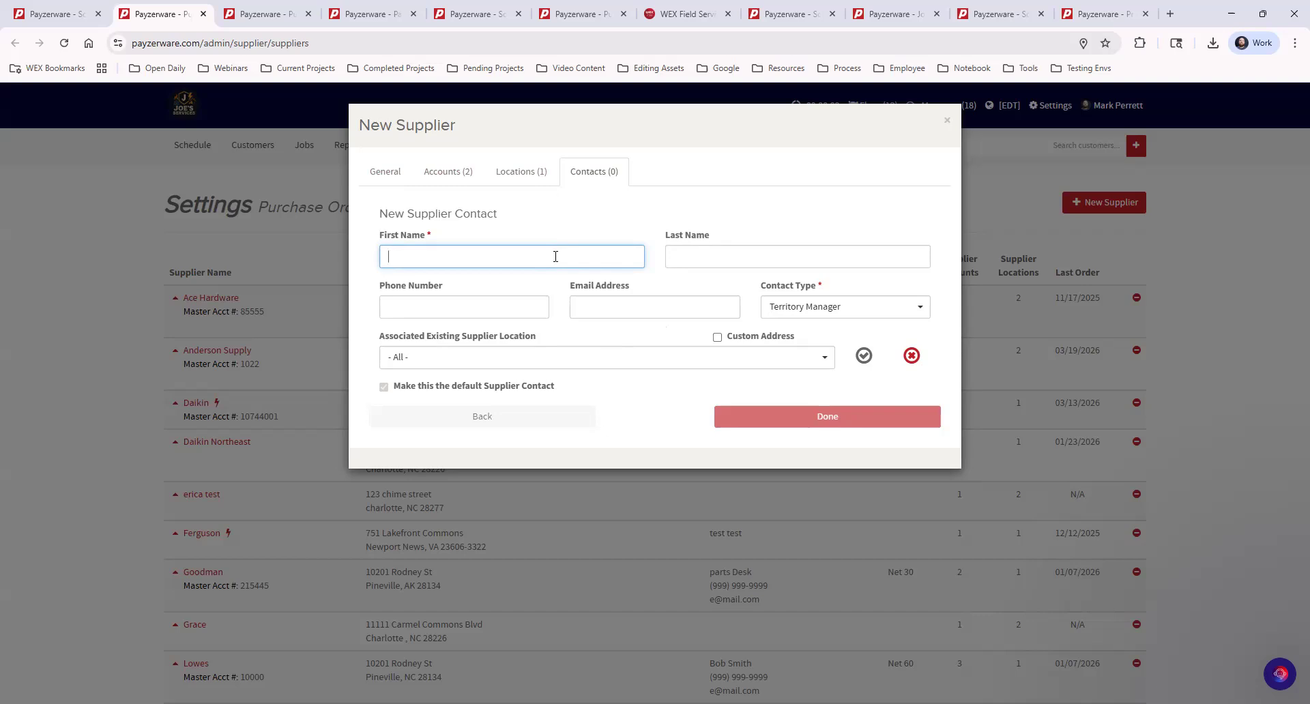
text(Parts)
key(Tab)
text(Counter)
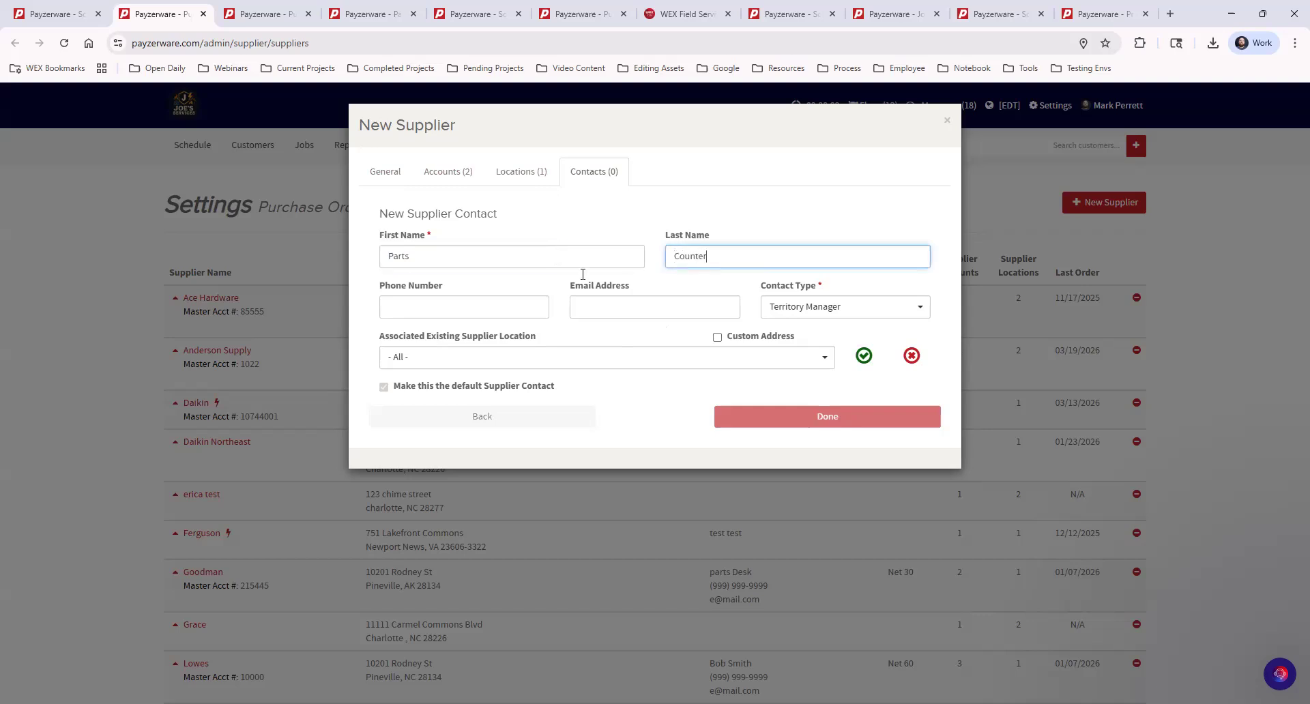
Enter the contact's phone number and e-mail address, correcting the e-mail's first character.
click(509, 304)
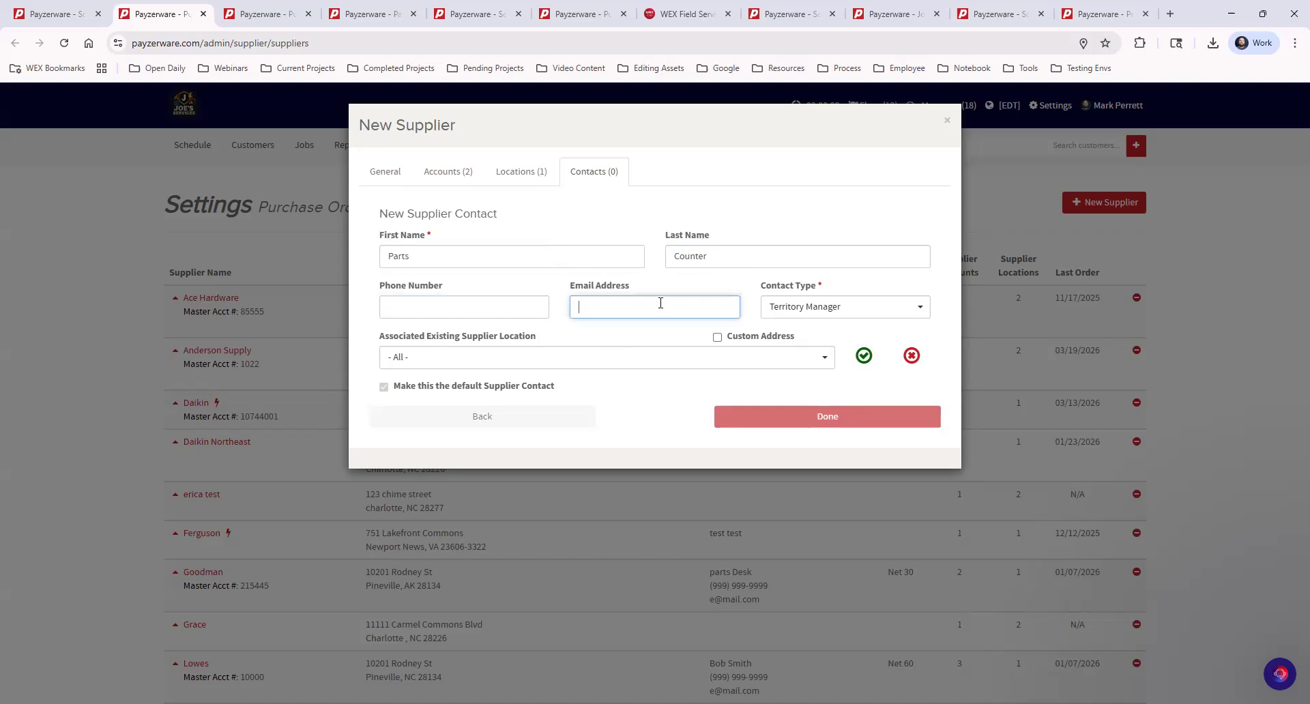
click(448, 311)
text(5555)
text(555)
text(5555)
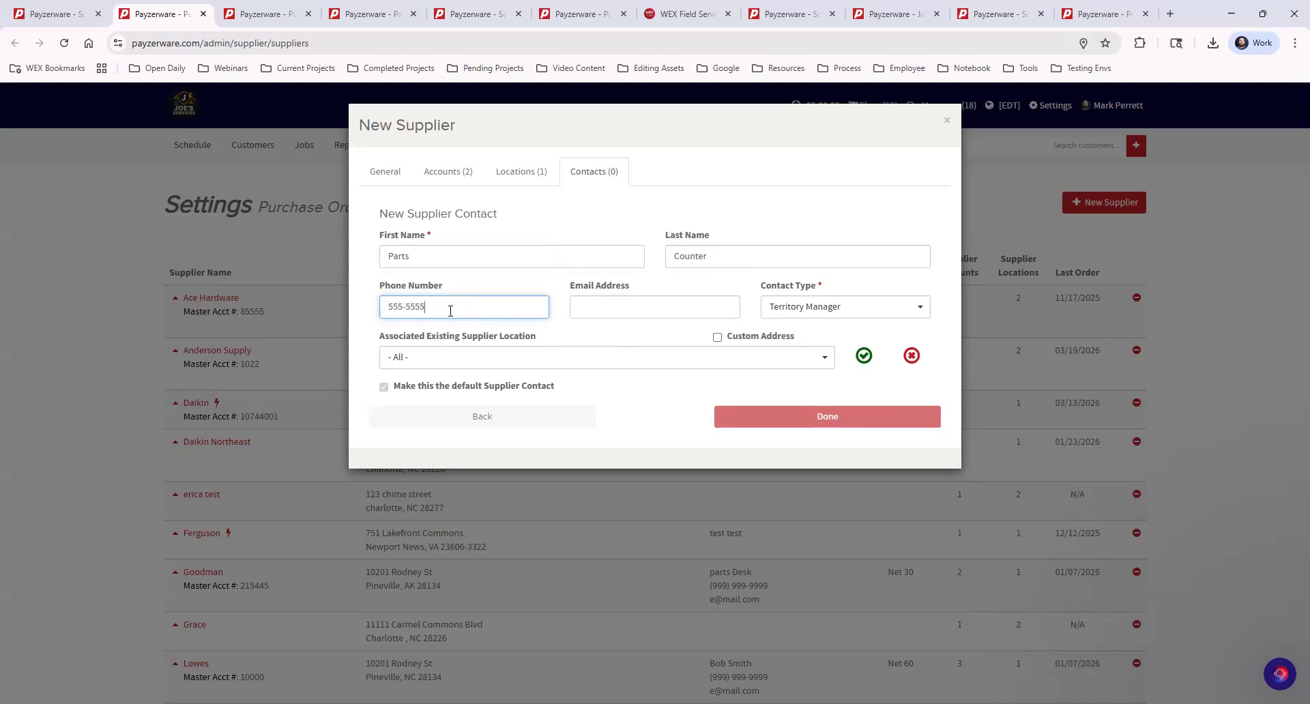
click(635, 306)
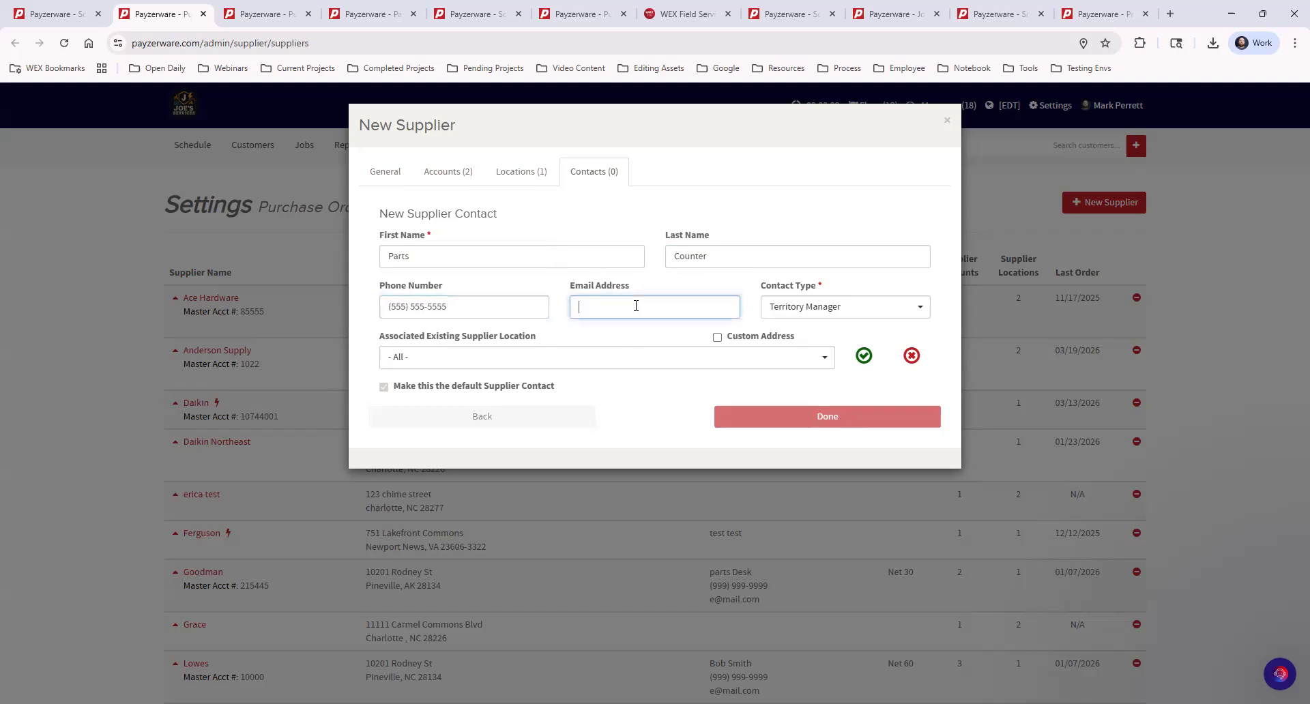
text(2)
text(@mail.com)
drag(585, 310, 569, 310)
text(e)
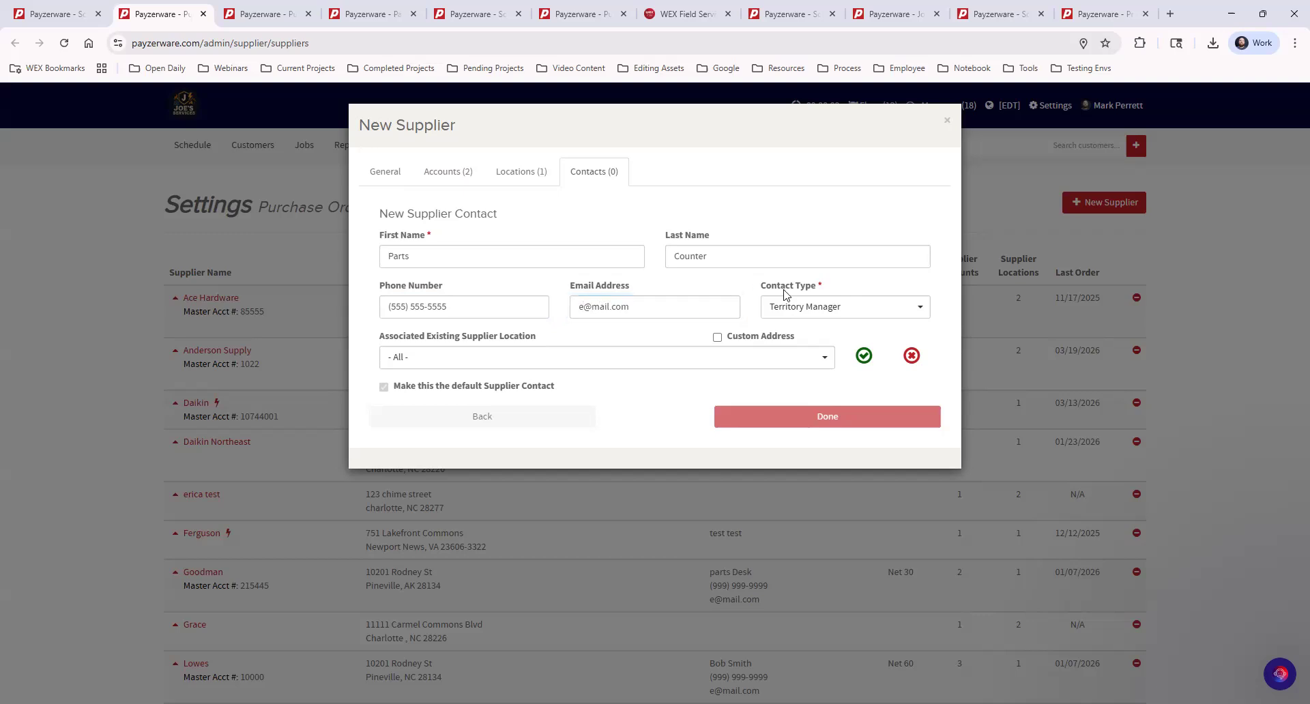
click(816, 311)
Set contact type Counter Staff, keep location - All -, and save the Parts Counter contact.
scroll(843, 378, up, 3)
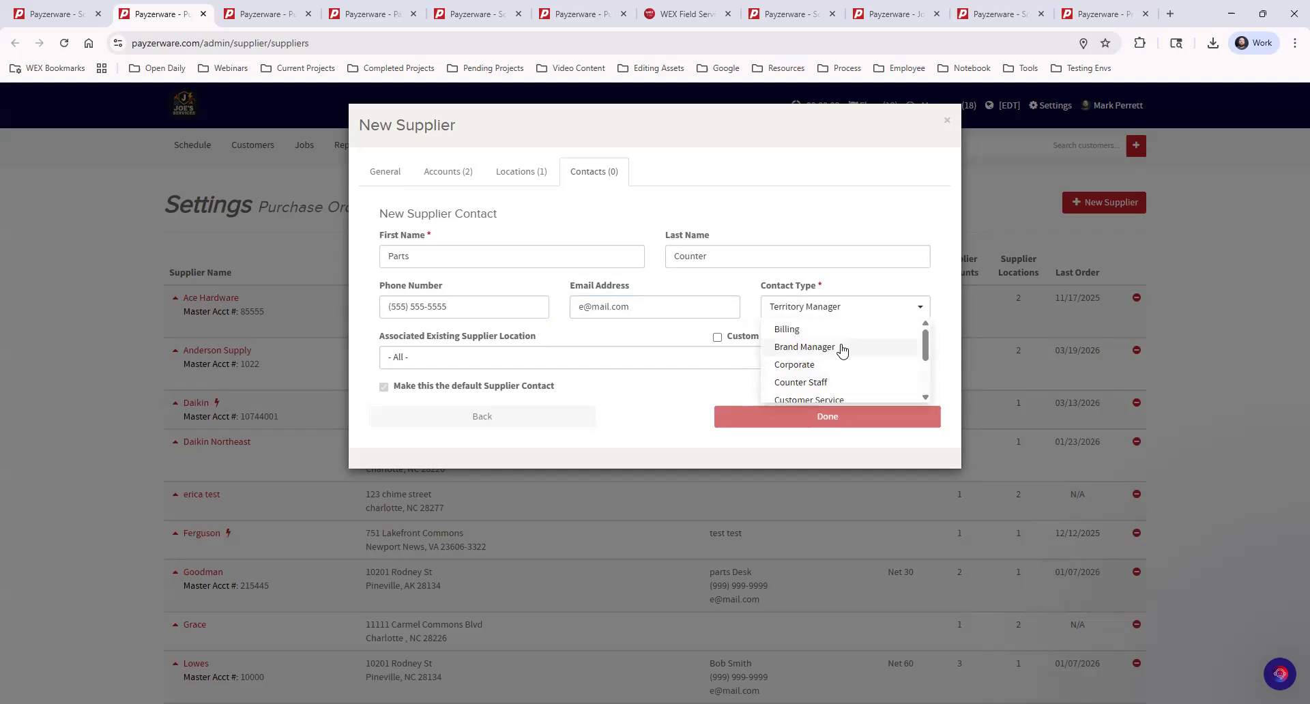
scroll(846, 355, down, 3)
scroll(843, 358, up, 2)
scroll(843, 360, up, 1)
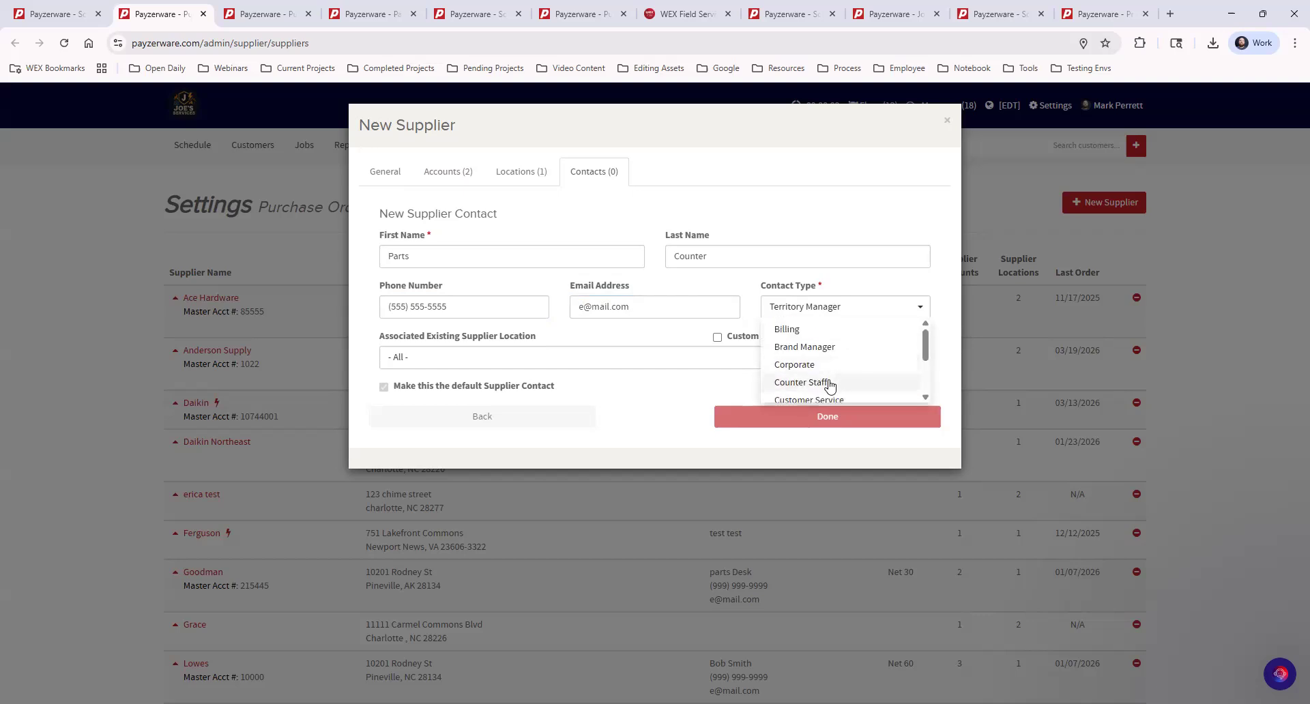
click(827, 380)
click(792, 184)
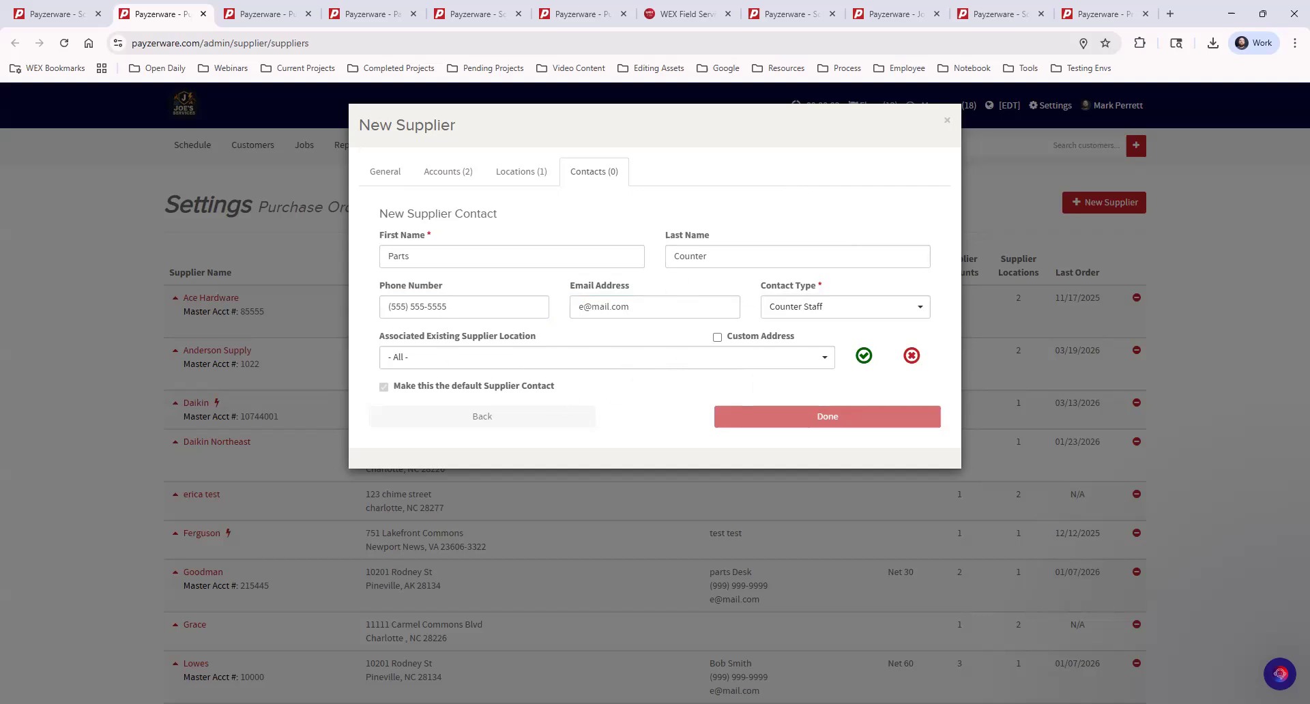
click(421, 358)
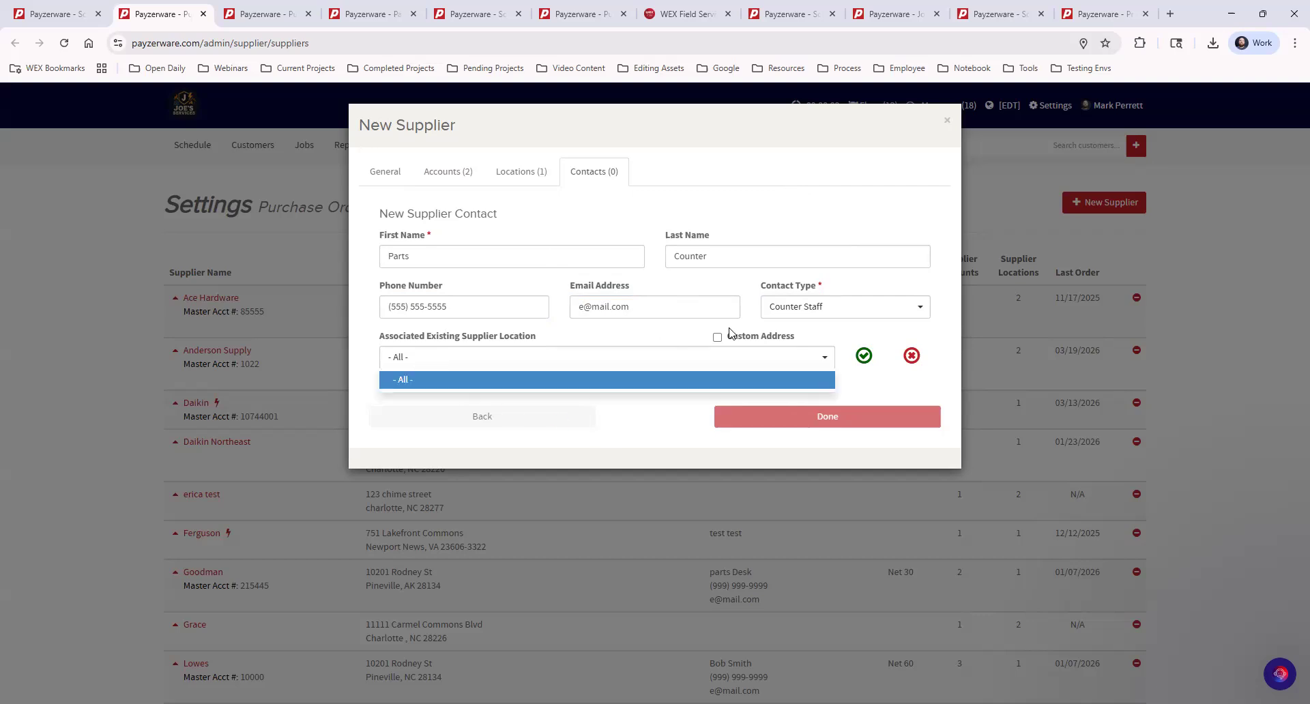
click(862, 338)
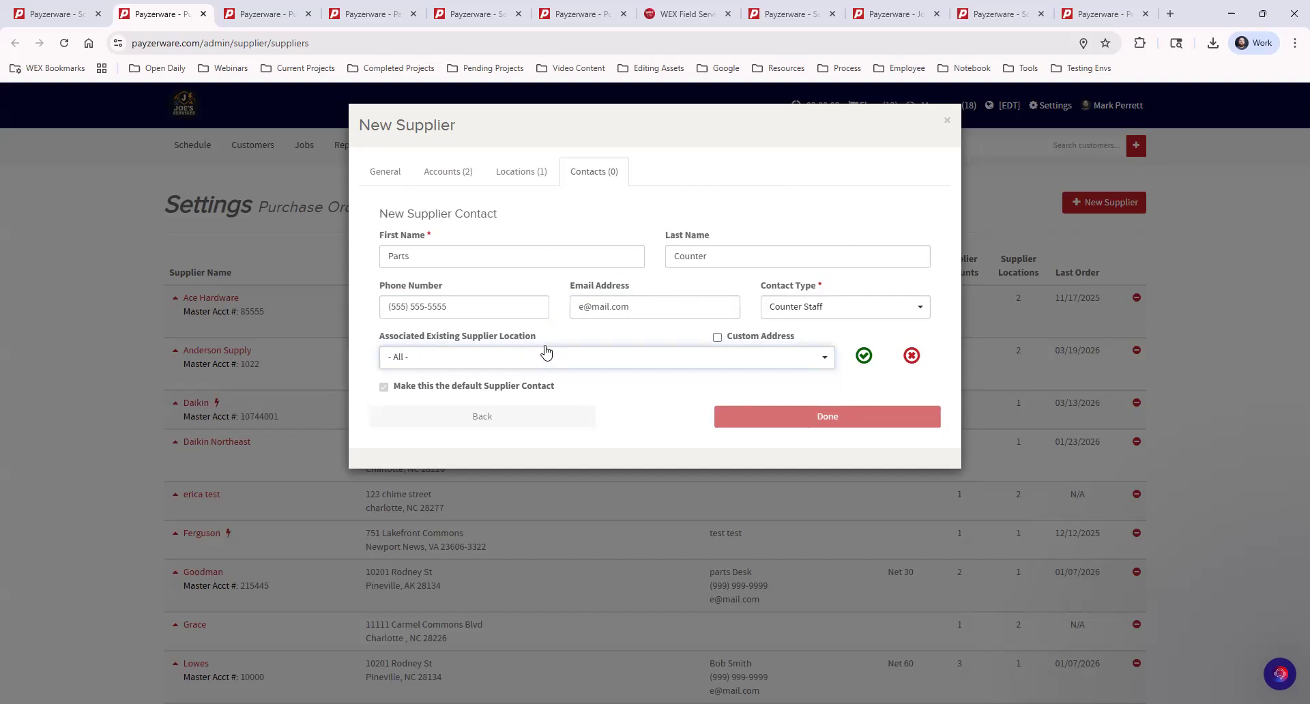
click(863, 355)
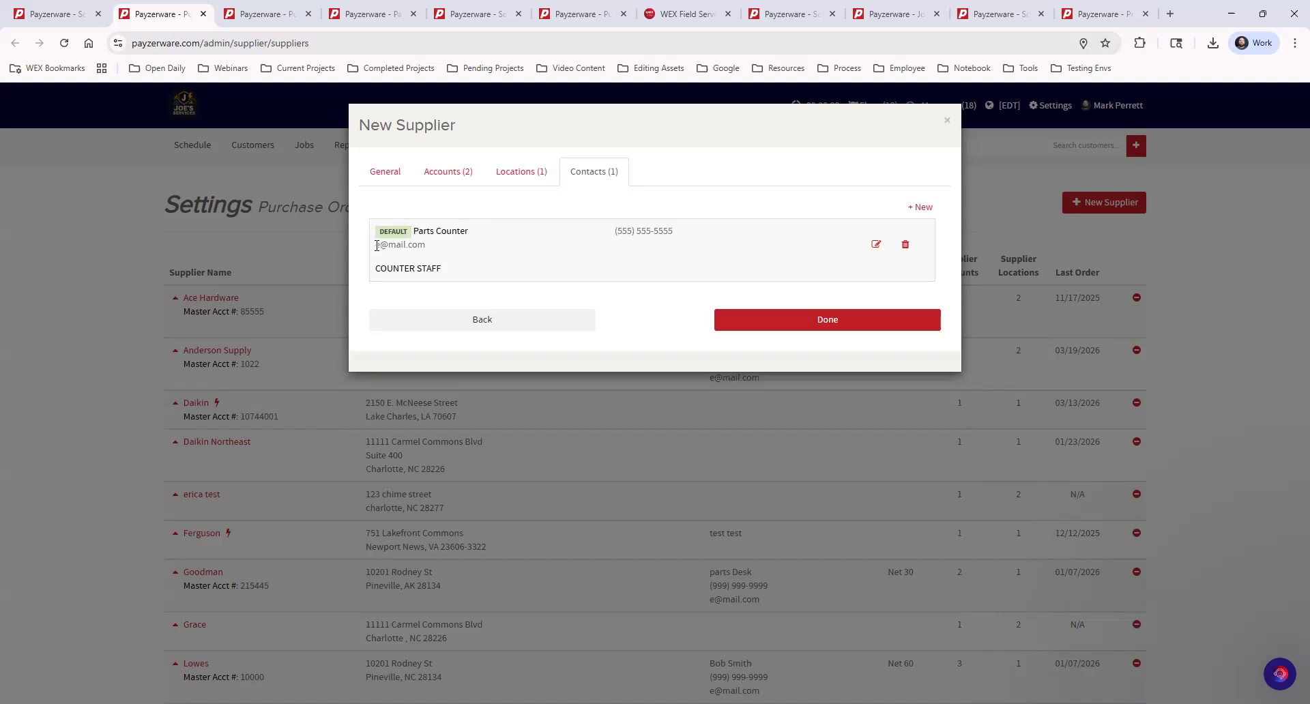
Close the new supplier dialog and confirm leaving it.
drag(378, 246, 411, 232)
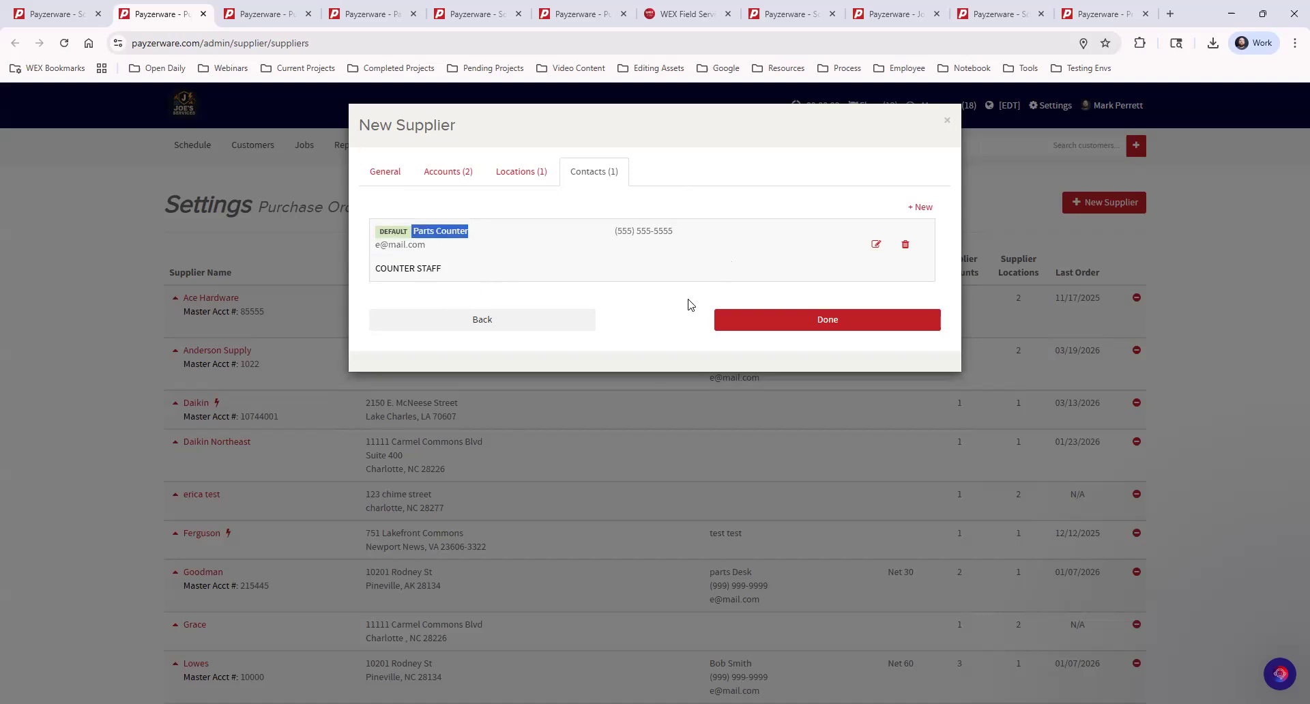
click(669, 307)
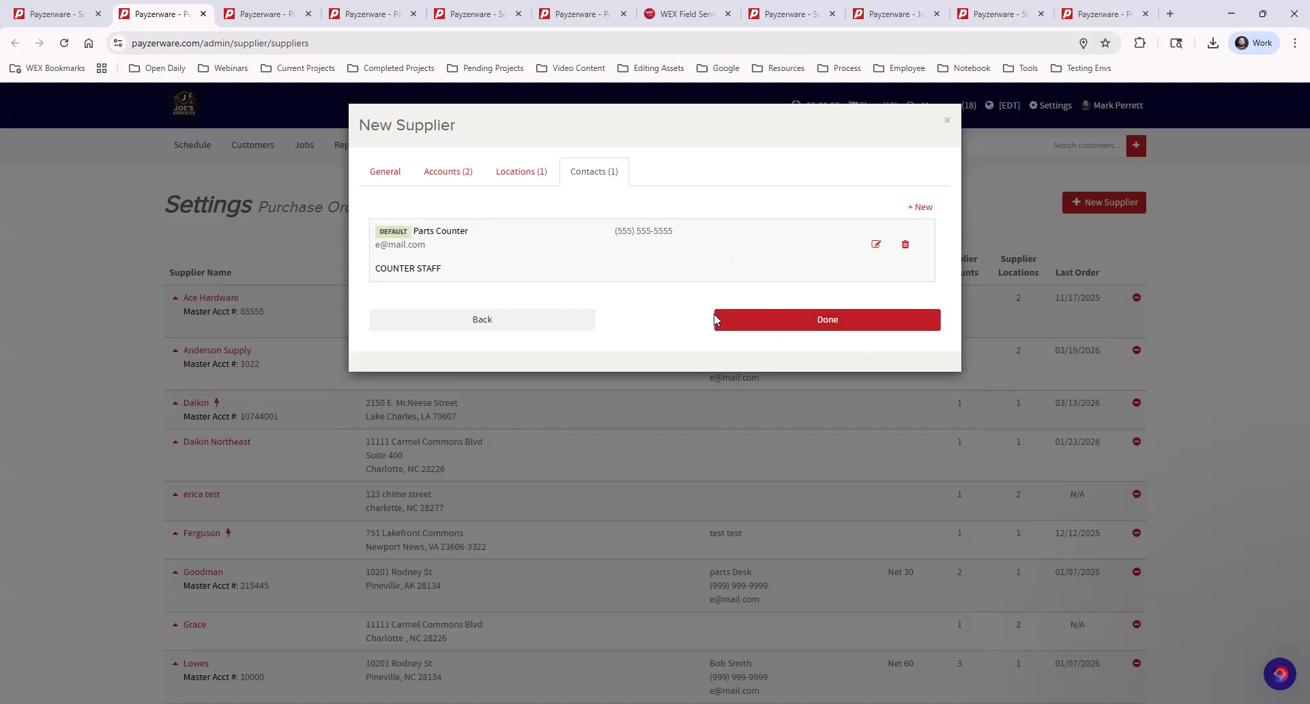
click(949, 125)
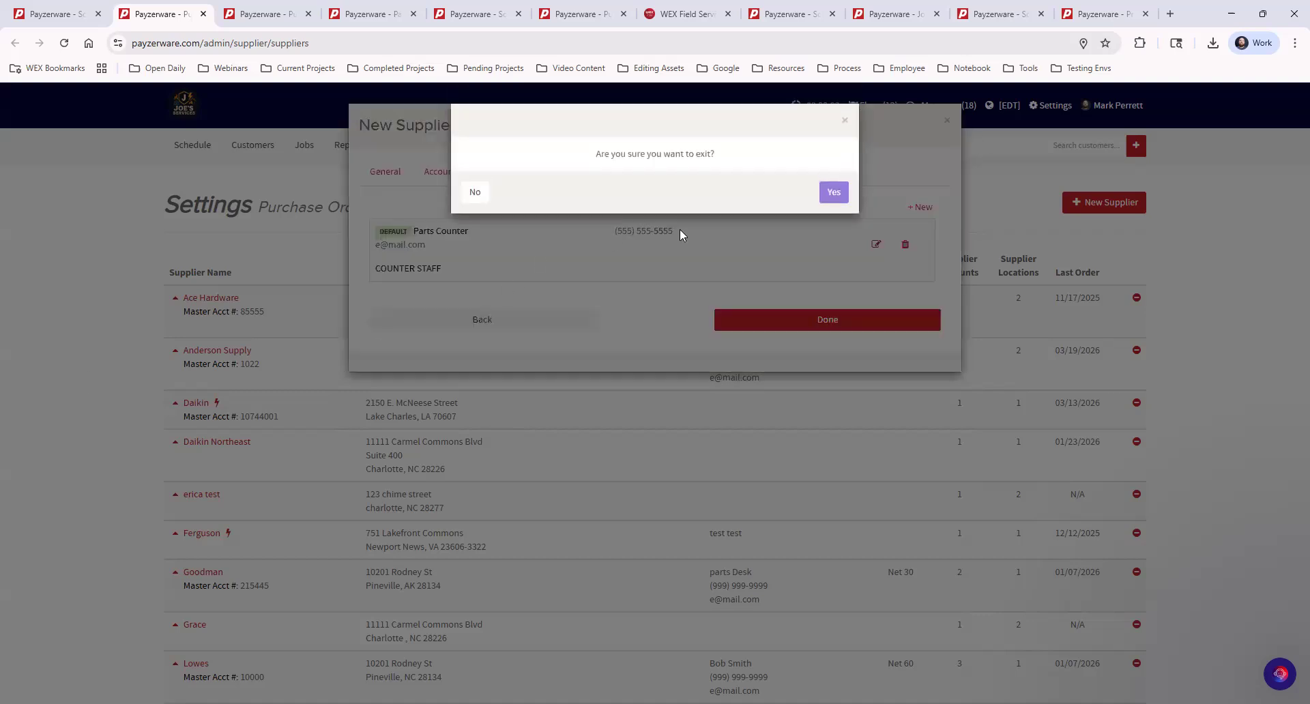
click(836, 193)
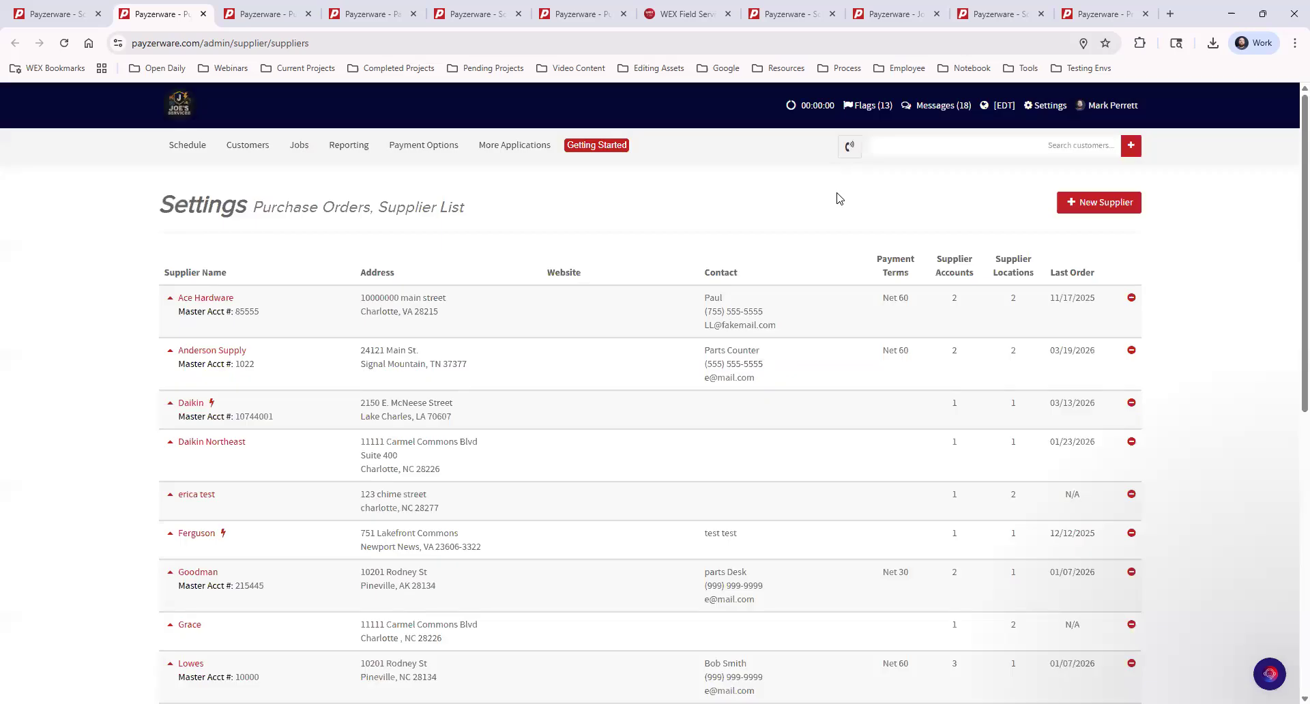
Open Anderson Supply's details to check them, then close and confirm.
click(232, 352)
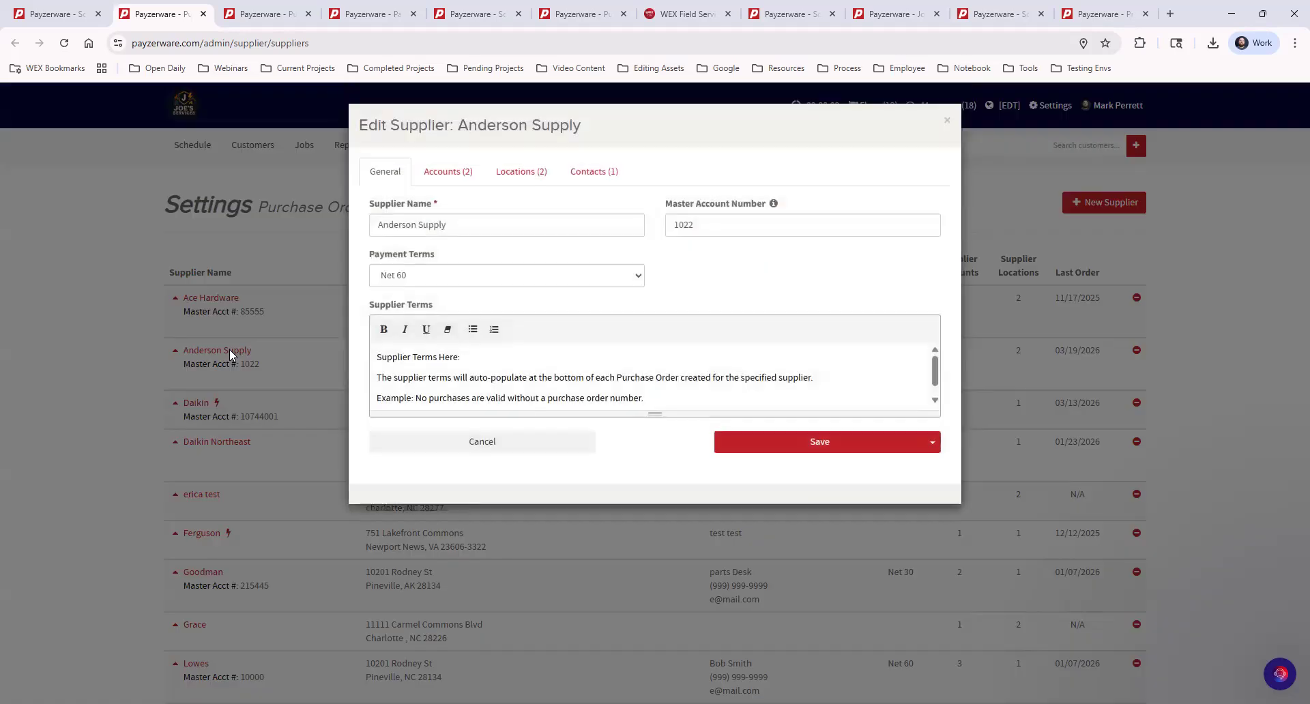
click(948, 124)
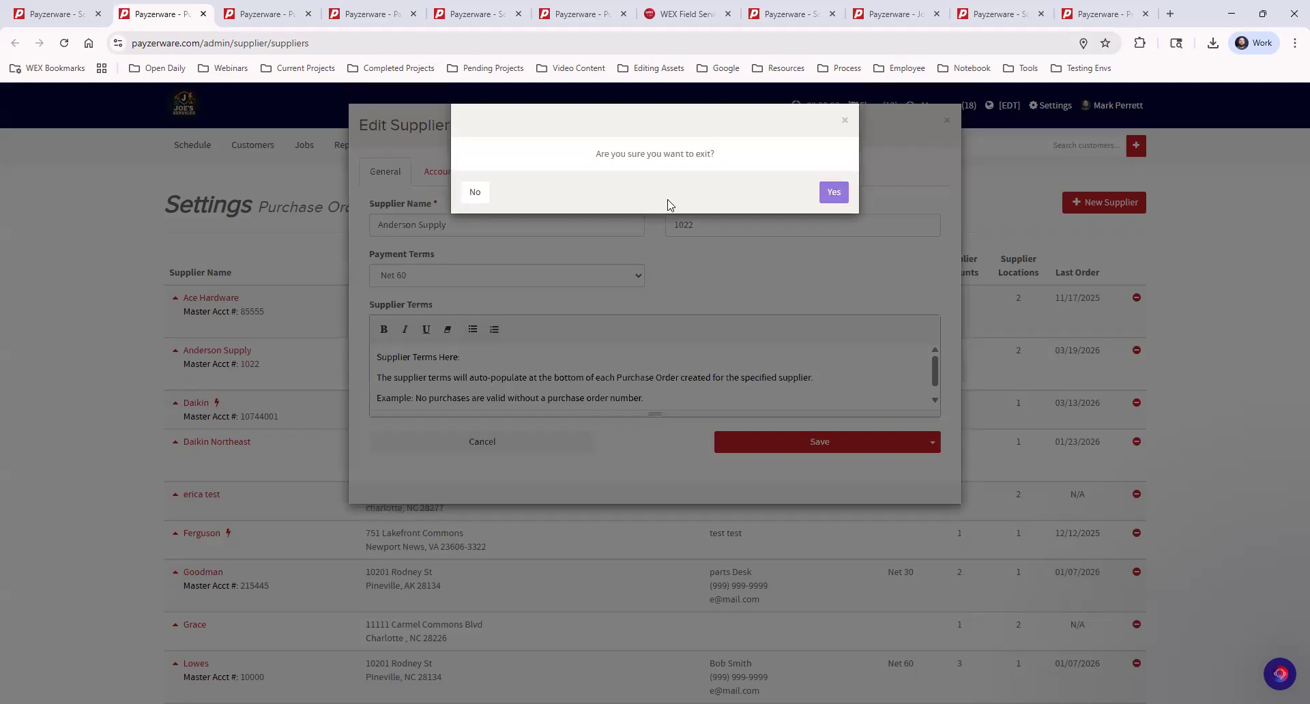
click(847, 198)
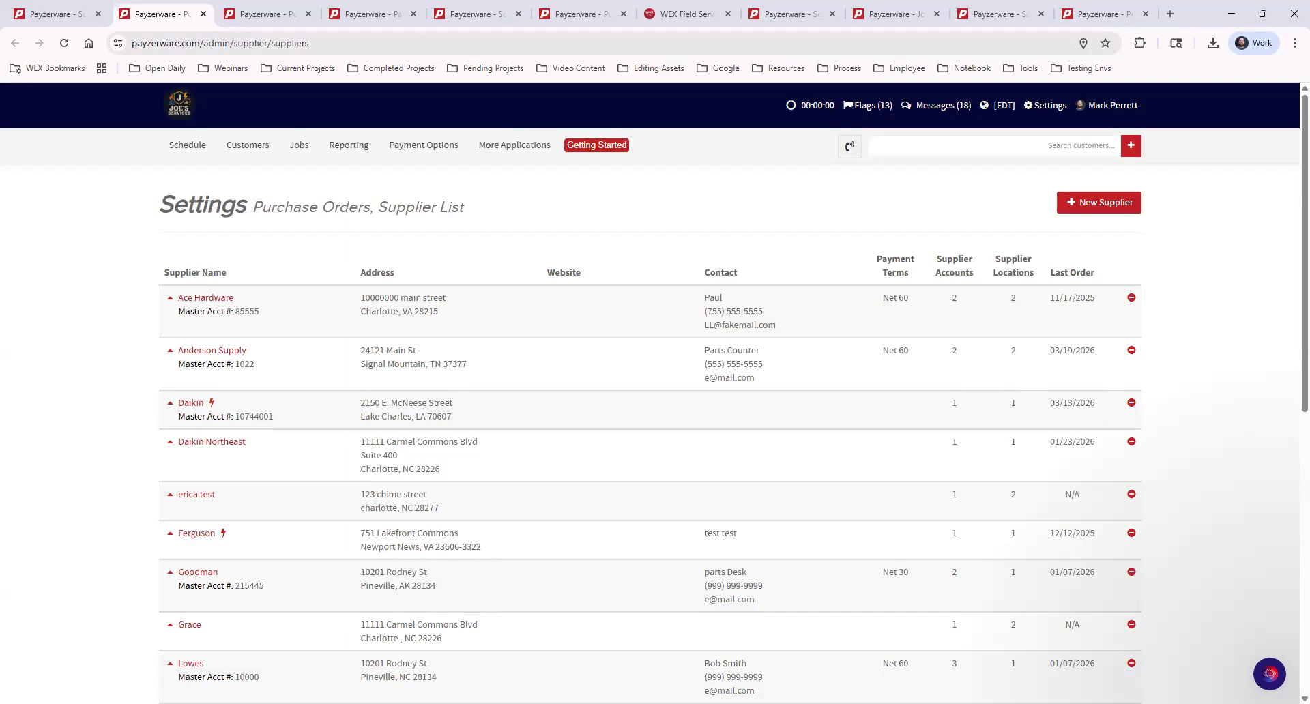
Open the Purchase Orders settings page from the Settings menu, then reopen the Settings menu.
click(1039, 110)
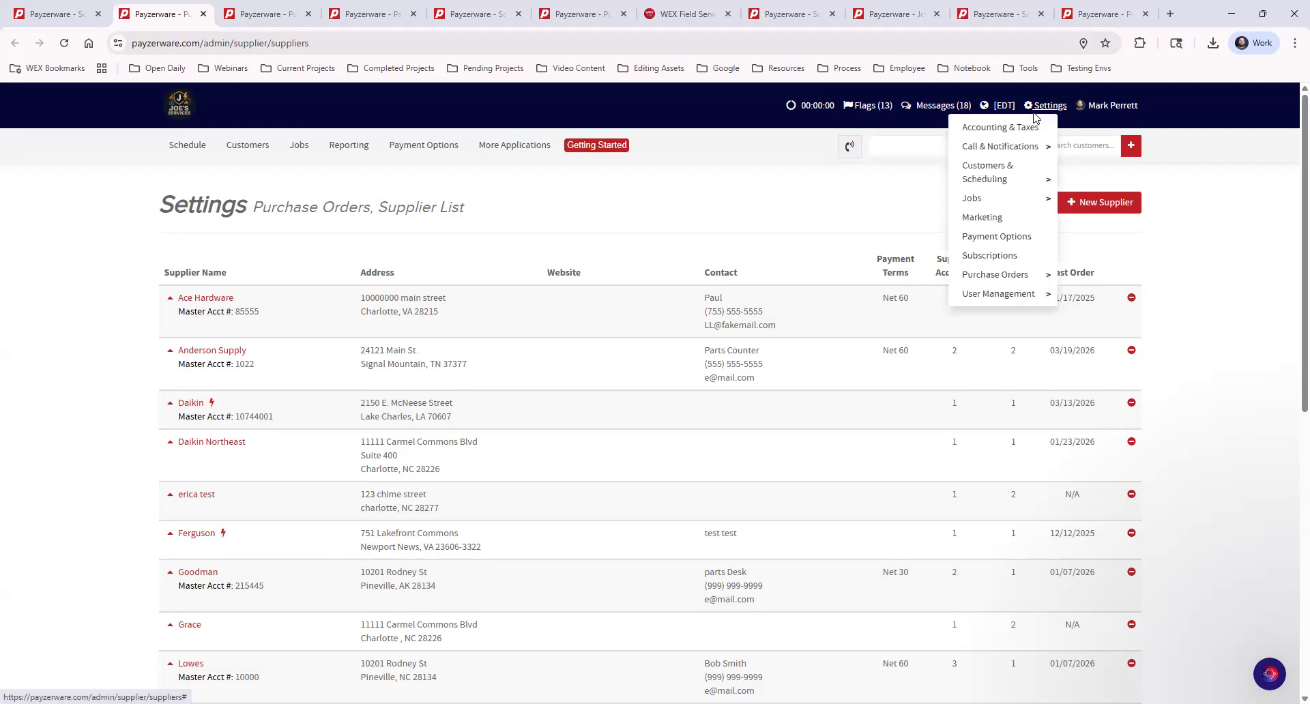
mouse_move(1014, 279)
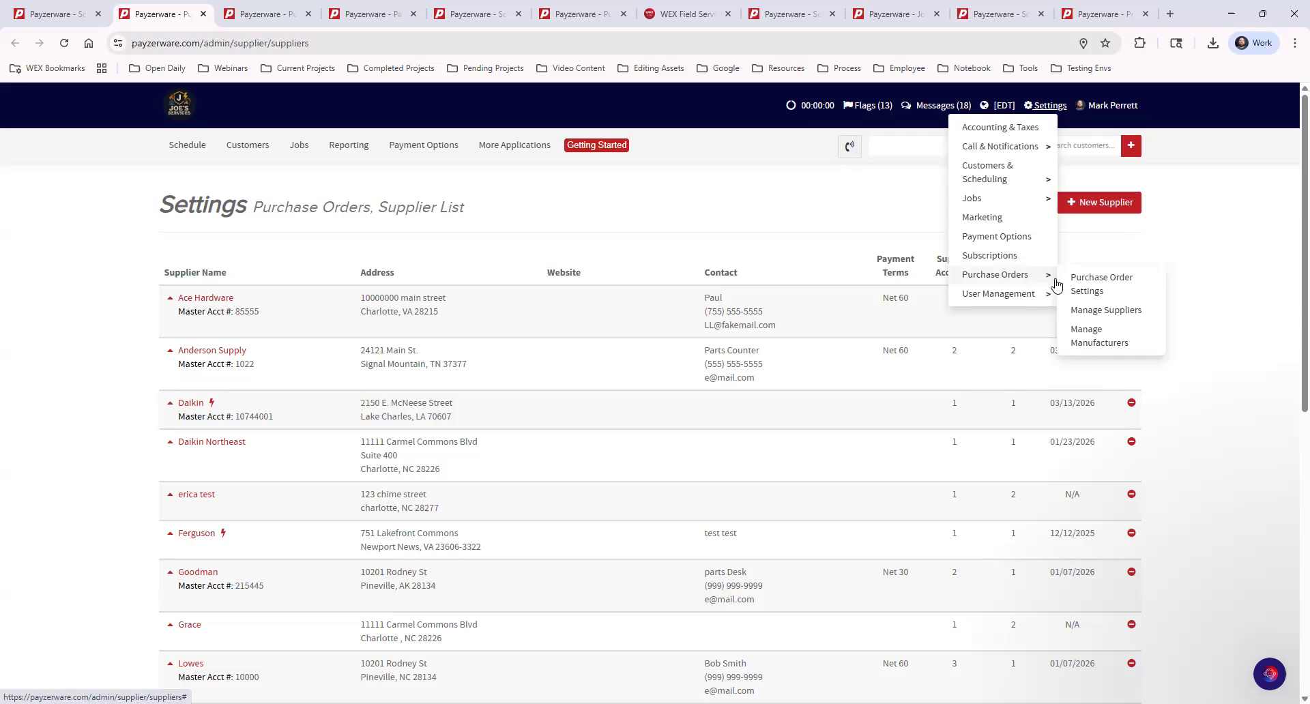
click(1110, 287)
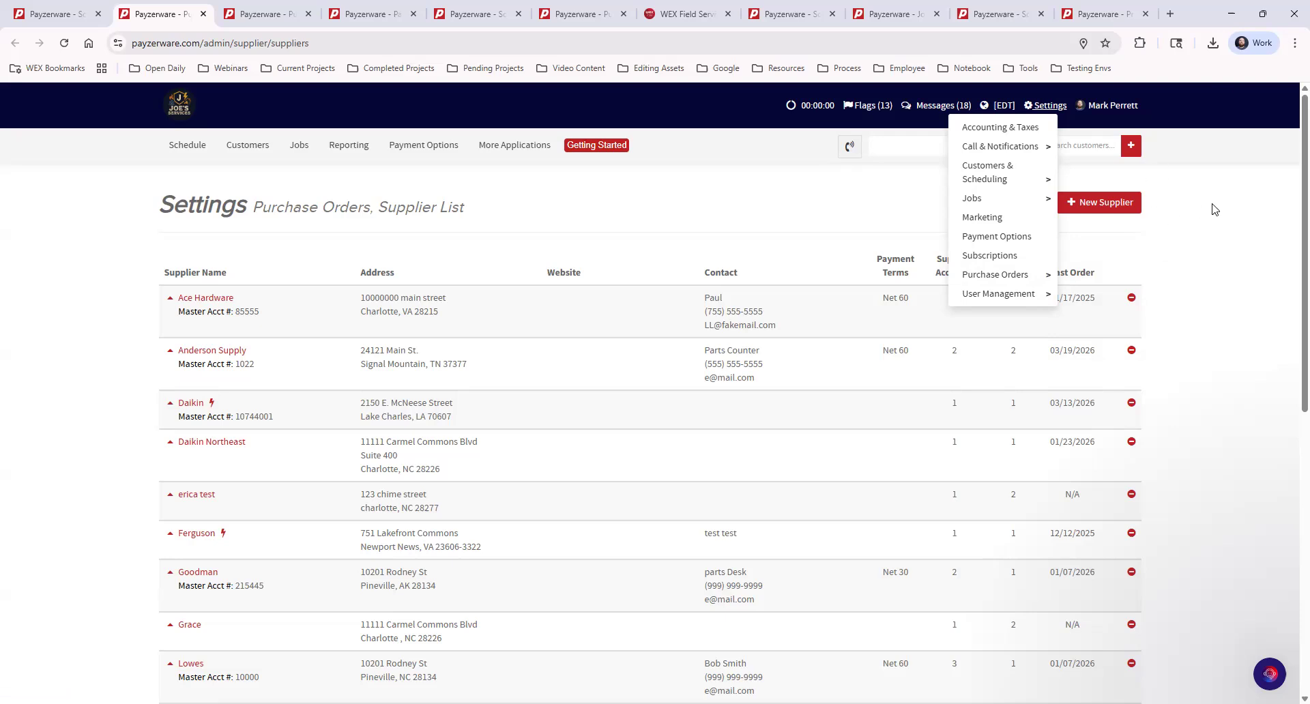
click(1049, 110)
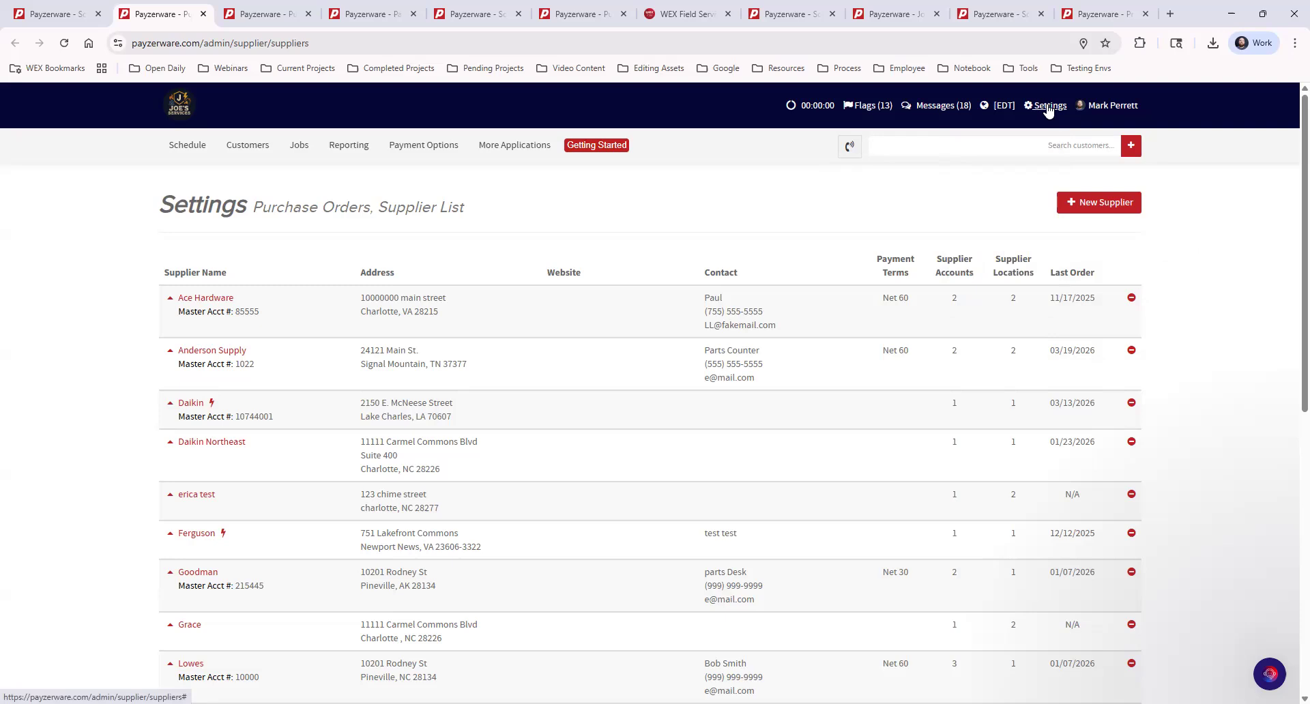
click(1049, 111)
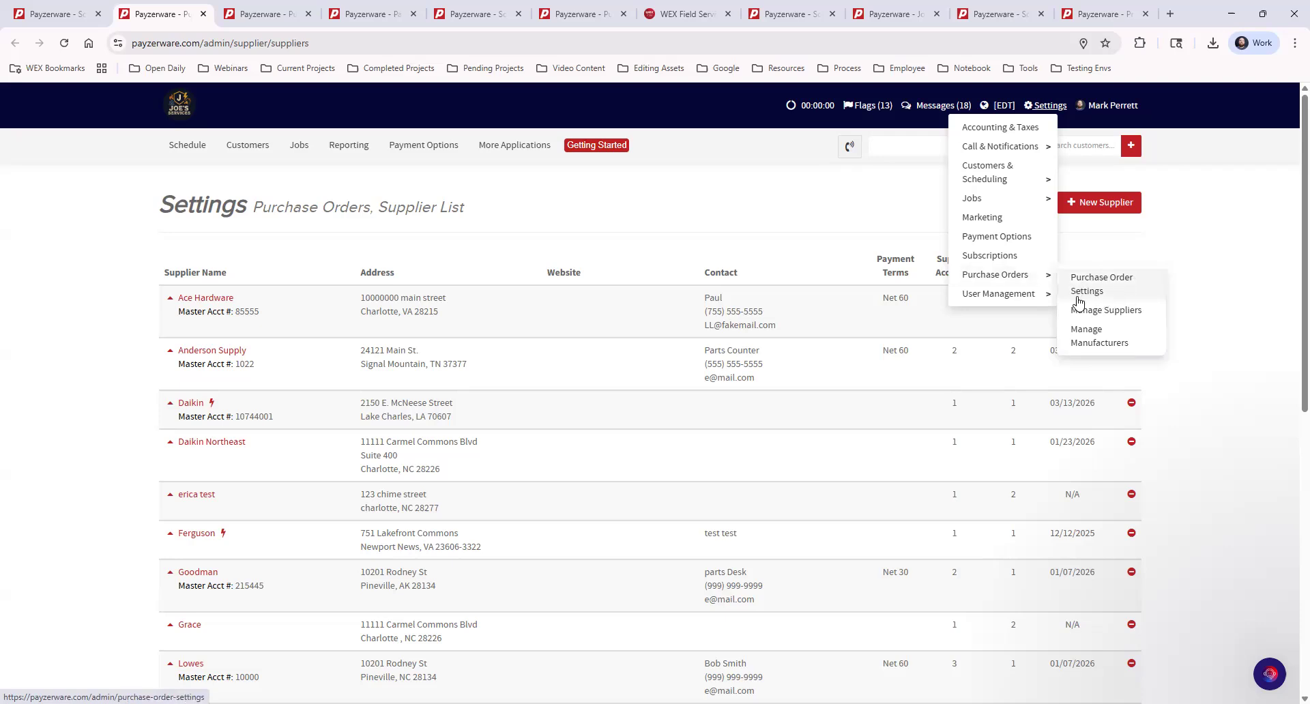
Open Purchase Order Settings and scroll down to its delivery locations and contacts.
click(1107, 295)
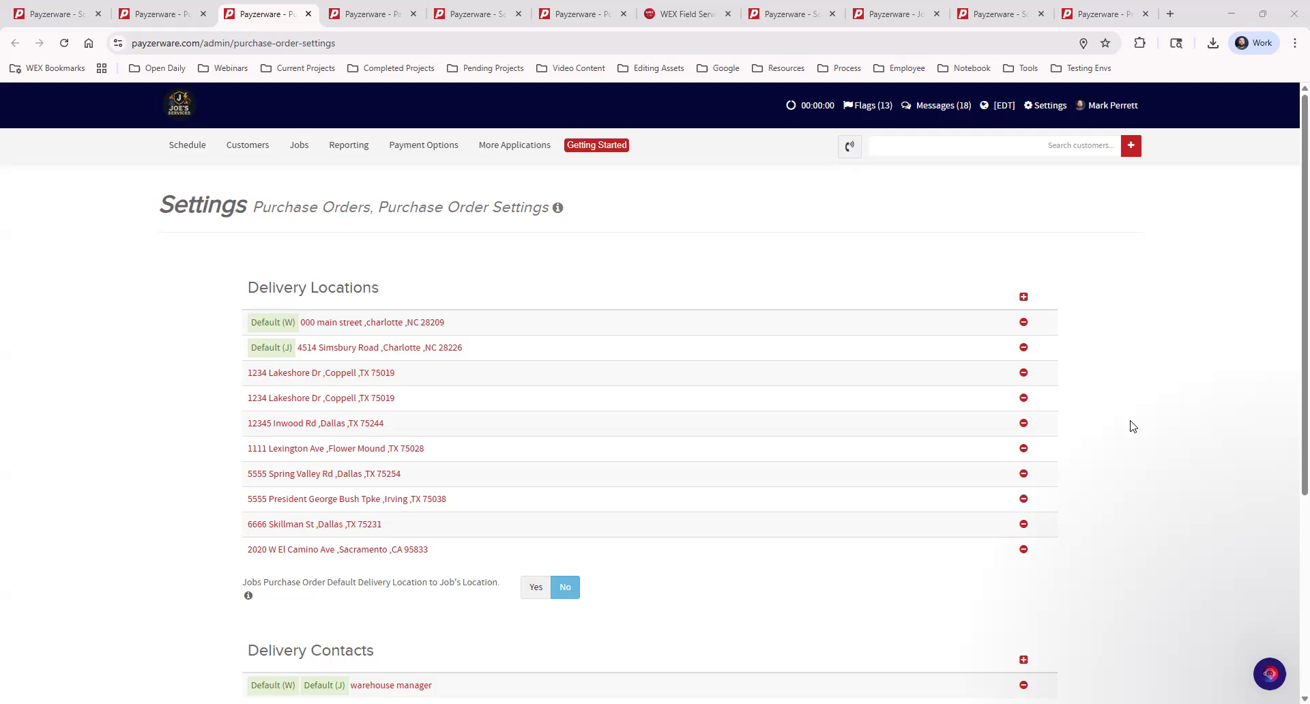
scroll(1133, 426, down, 4)
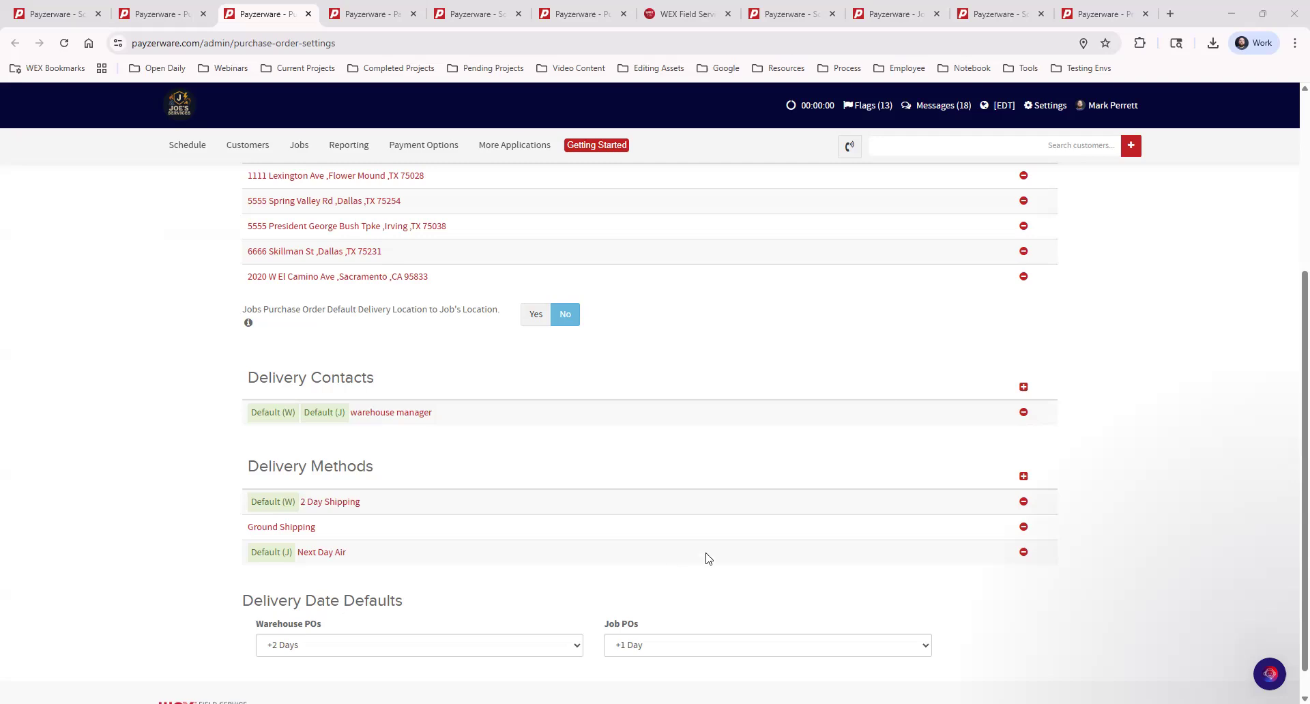
Start a new delivery method, dismiss it unsaved, and return to the top of the settings page.
click(1023, 477)
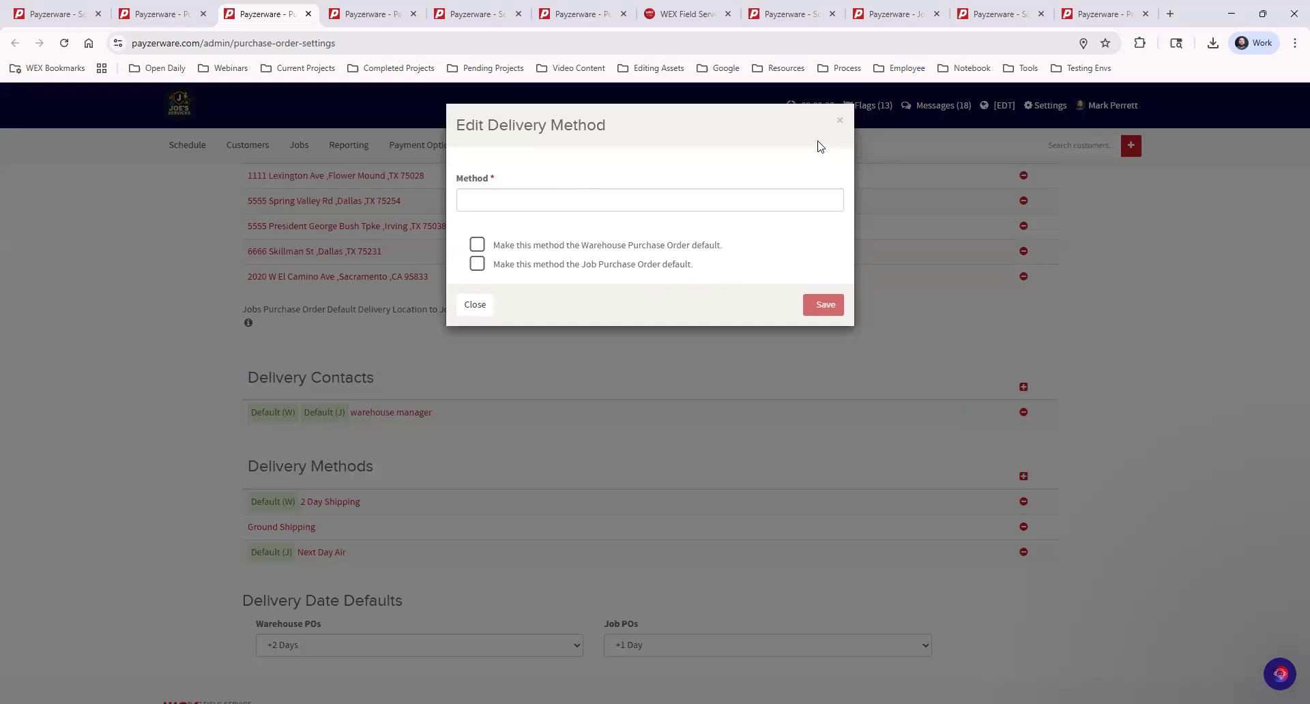
click(840, 120)
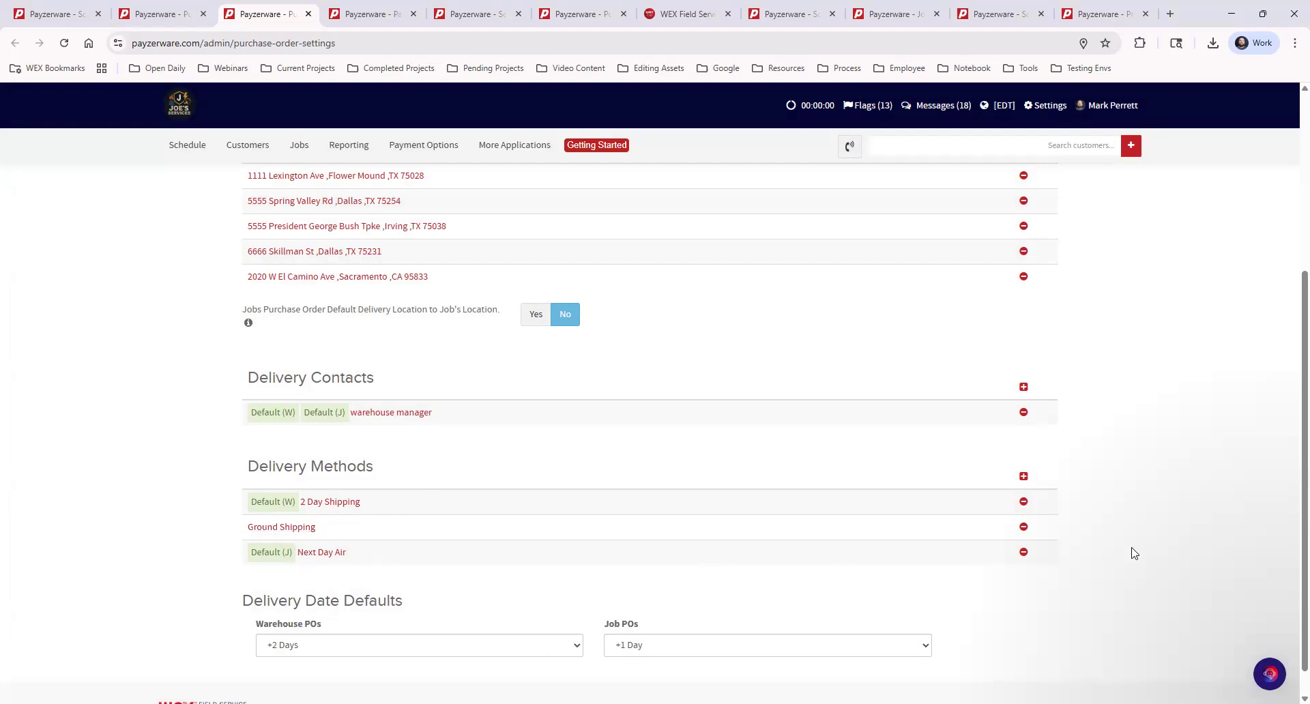
scroll(618, 513, down, 1)
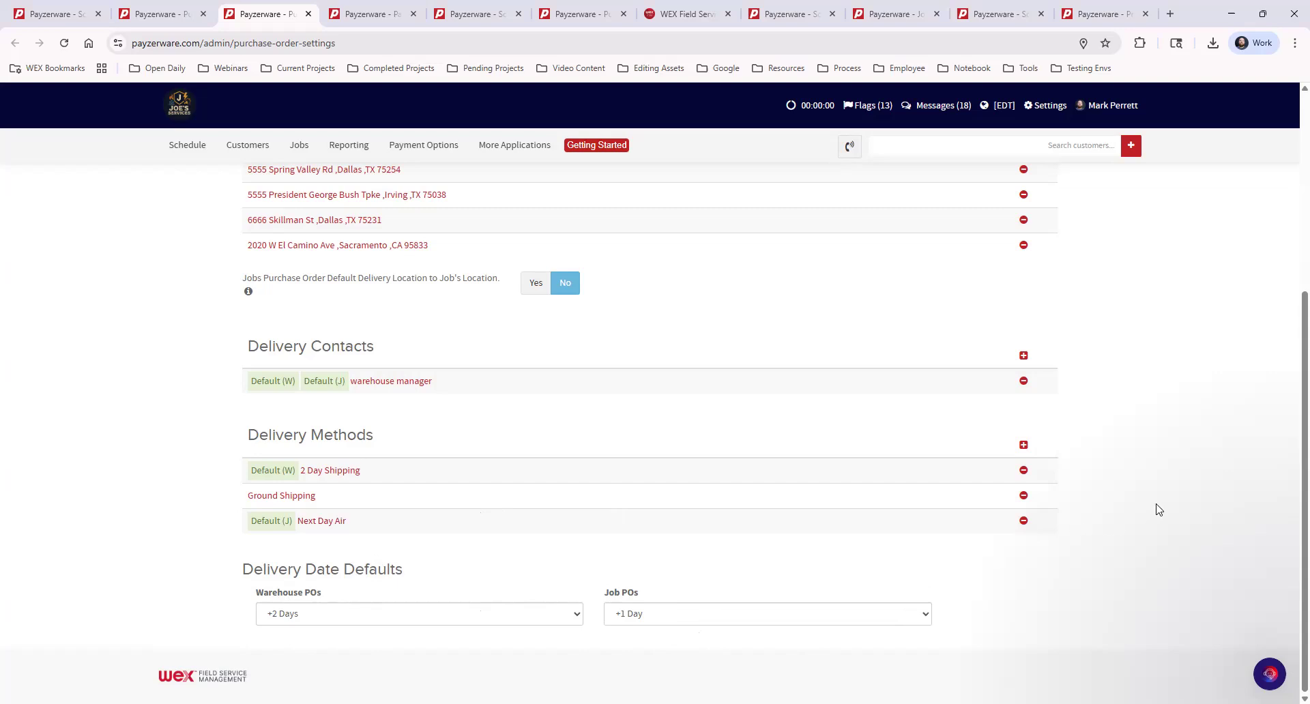
scroll(1154, 510, up, 1)
scroll(1154, 508, up, 3)
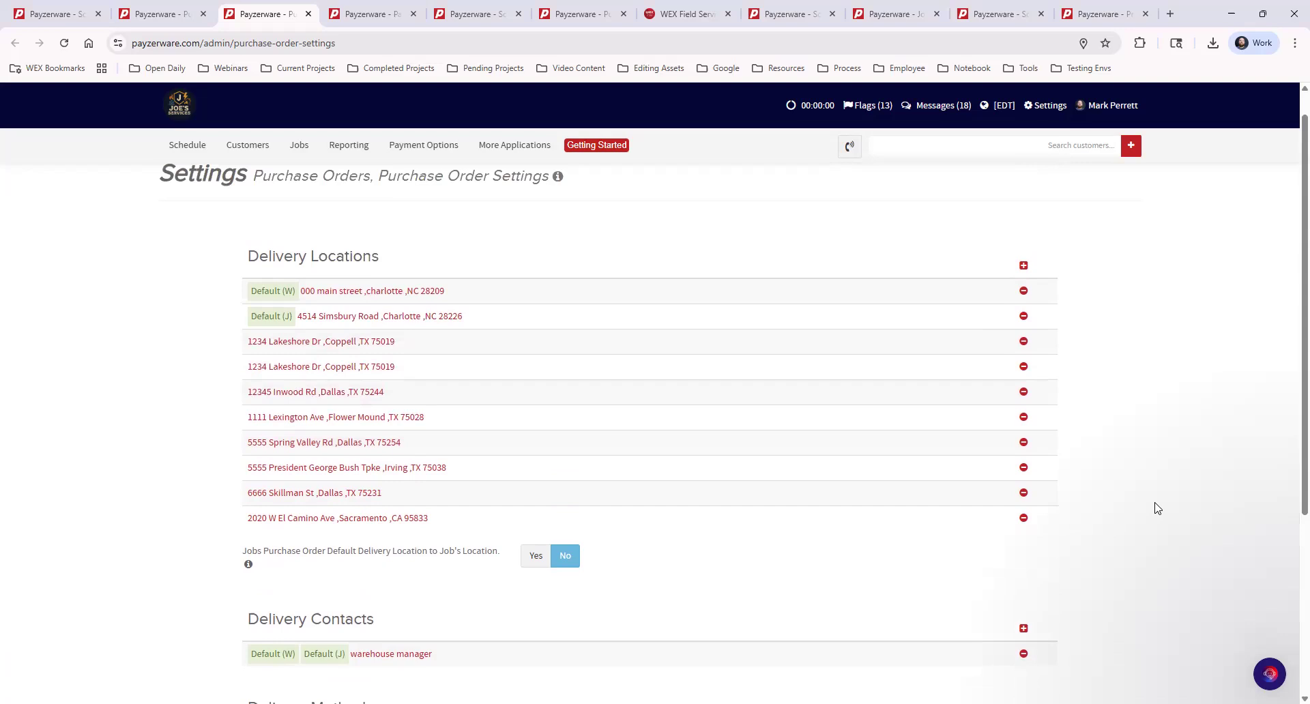
scroll(520, 272, up, 1)
scroll(536, 321, down, 4)
scroll(550, 368, up, 2)
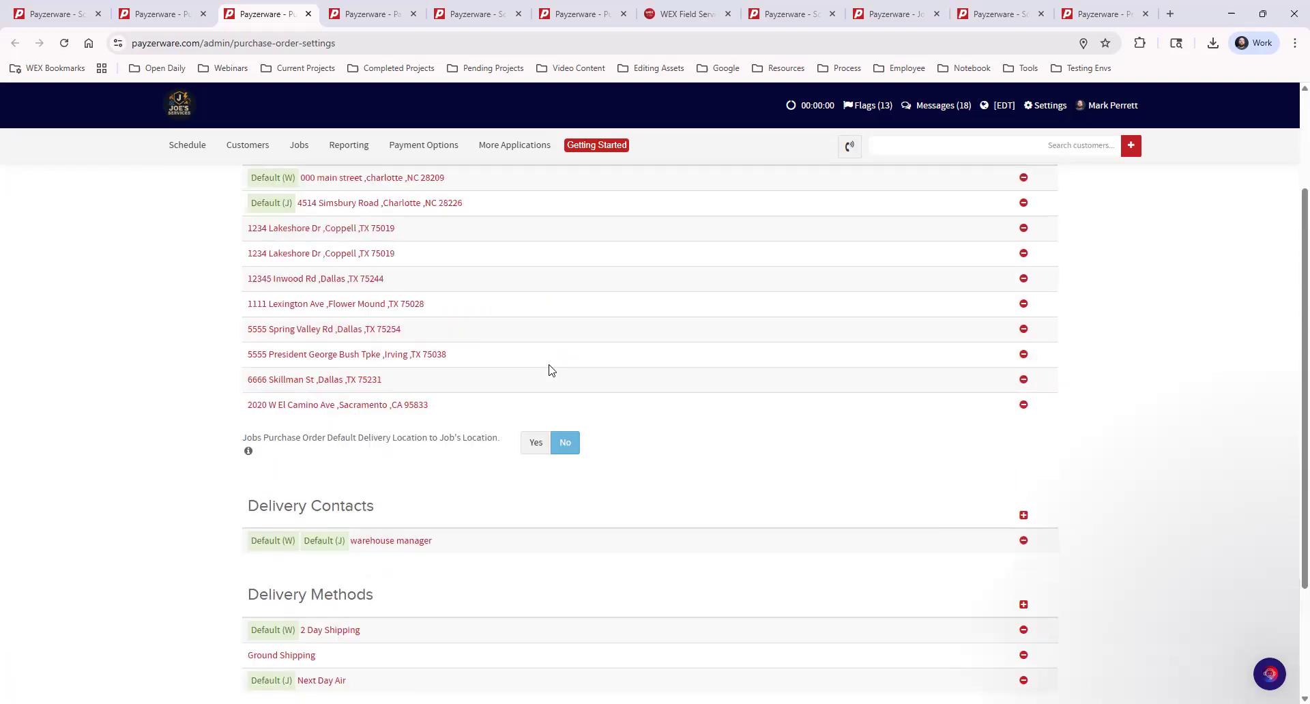
scroll(552, 370, up, 2)
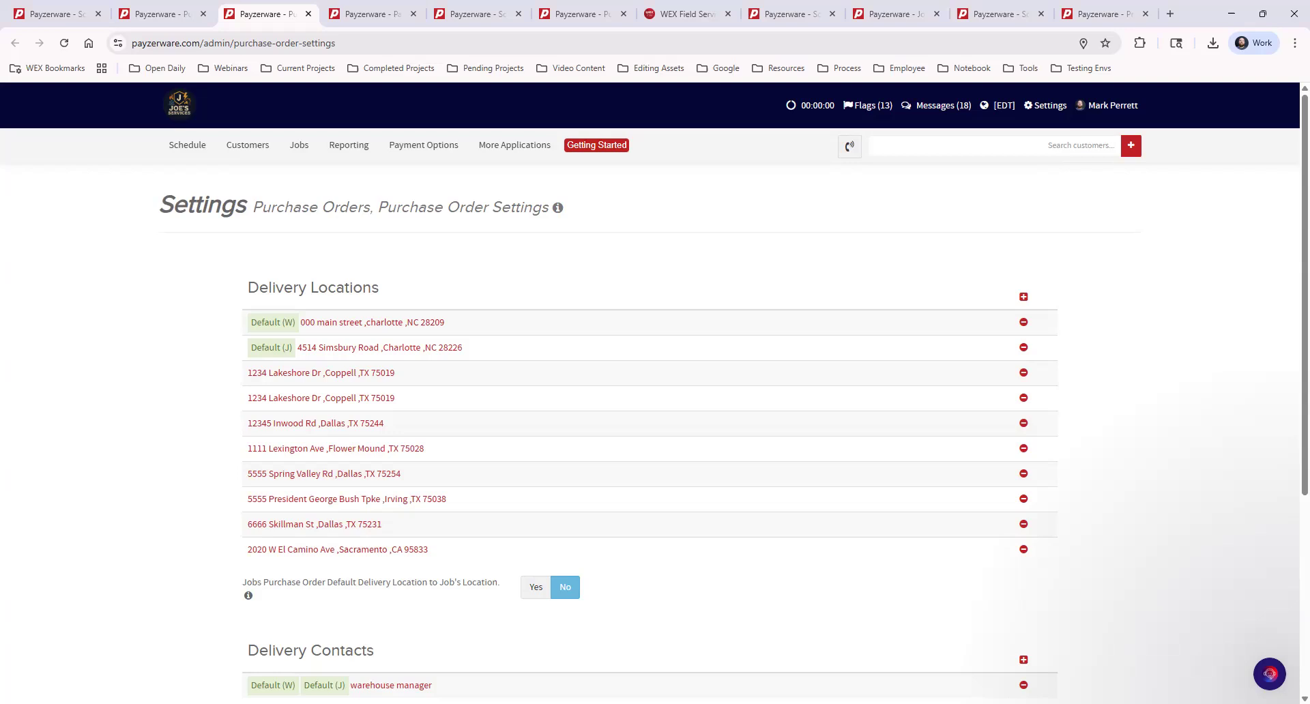
Open Manage Manufacturers in a new tab and start a new manufacturer brand entry.
click(1050, 110)
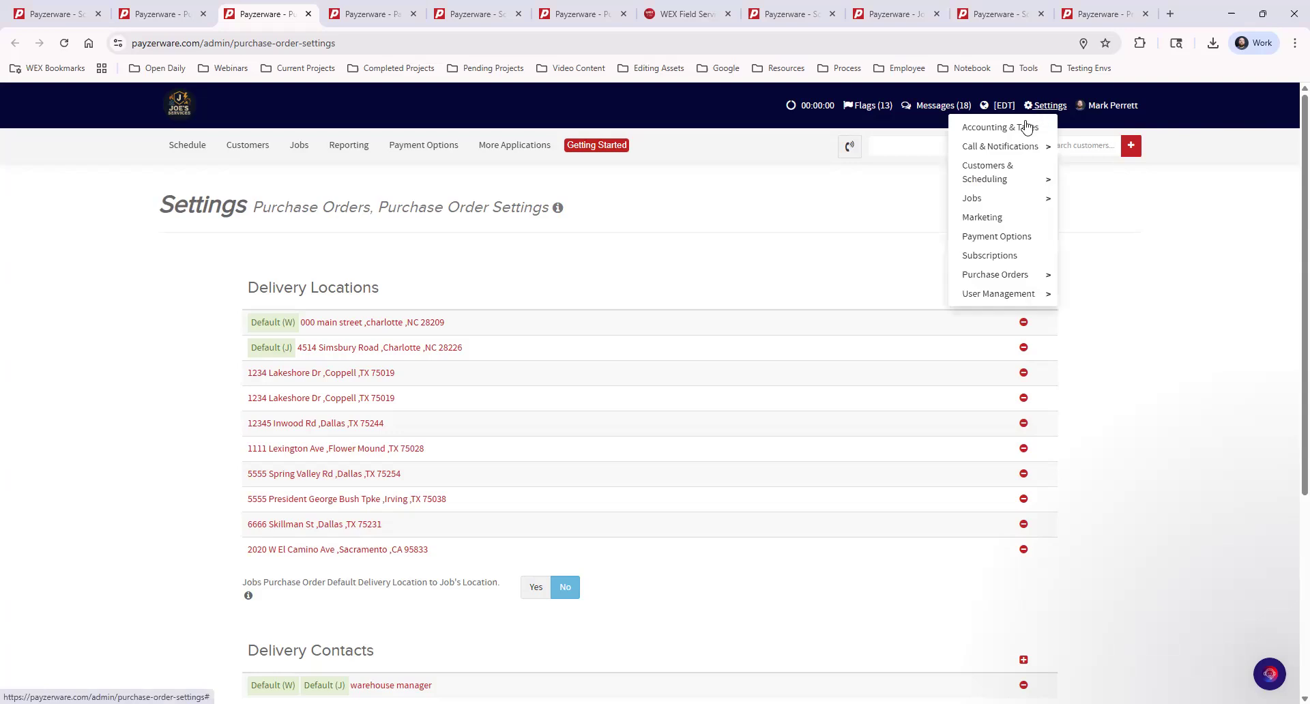
mouse_move(1012, 278)
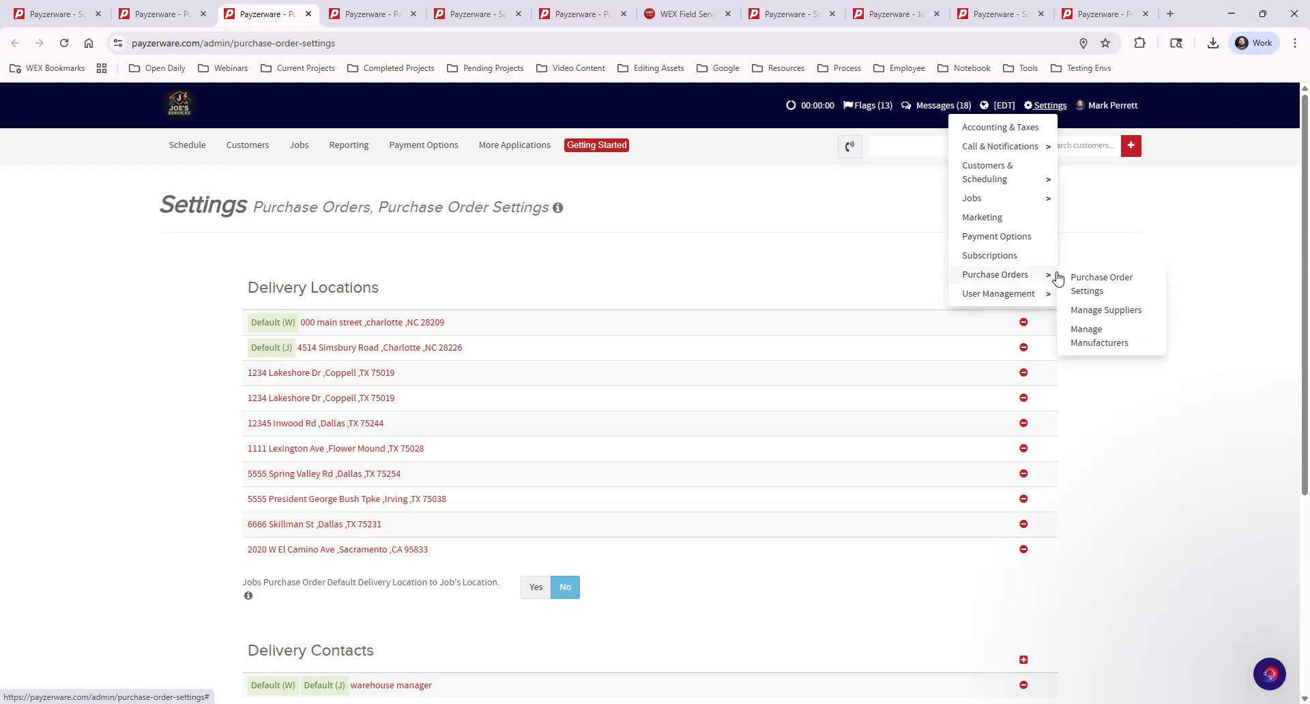
middle_click(1094, 343)
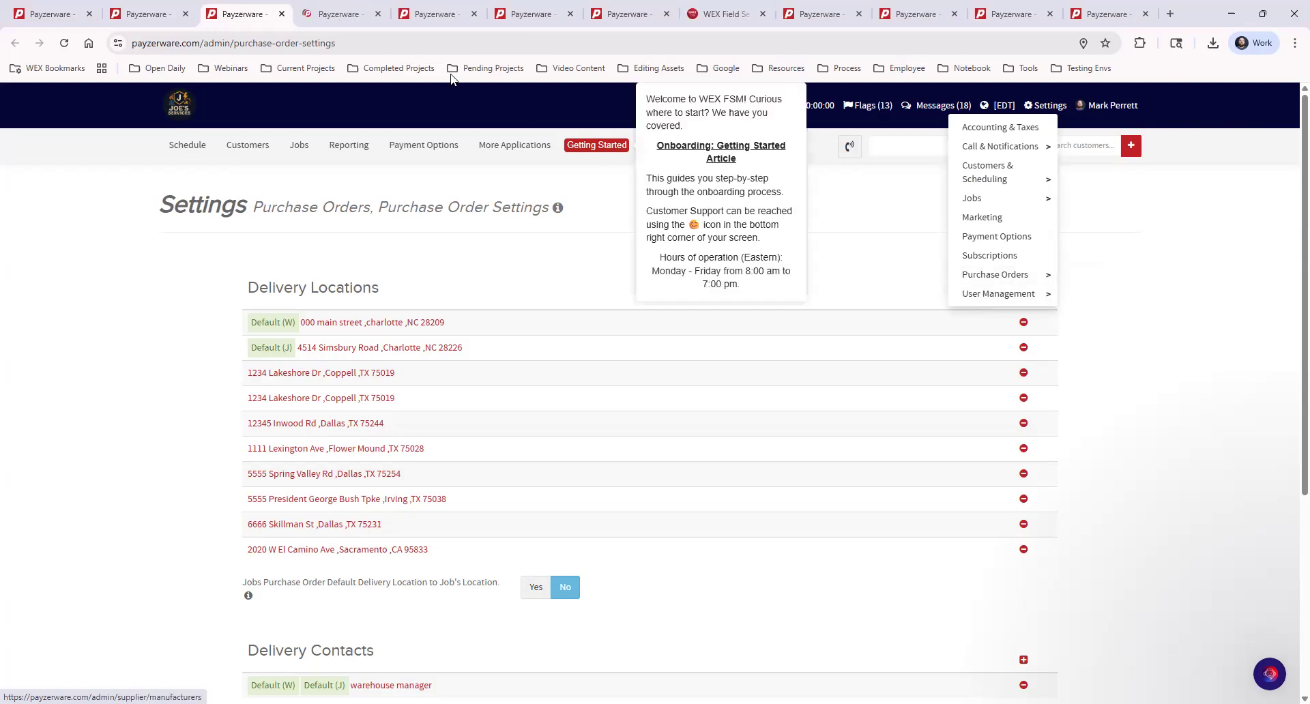
click(328, 19)
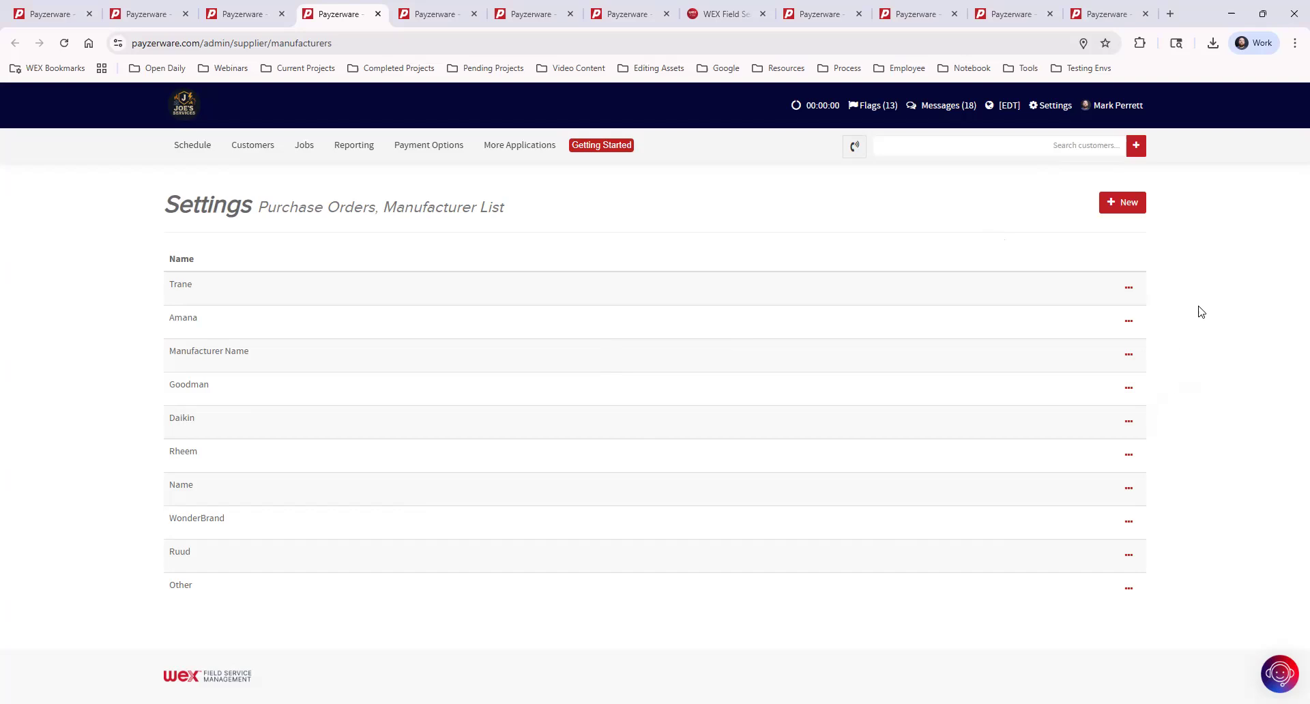
click(1126, 206)
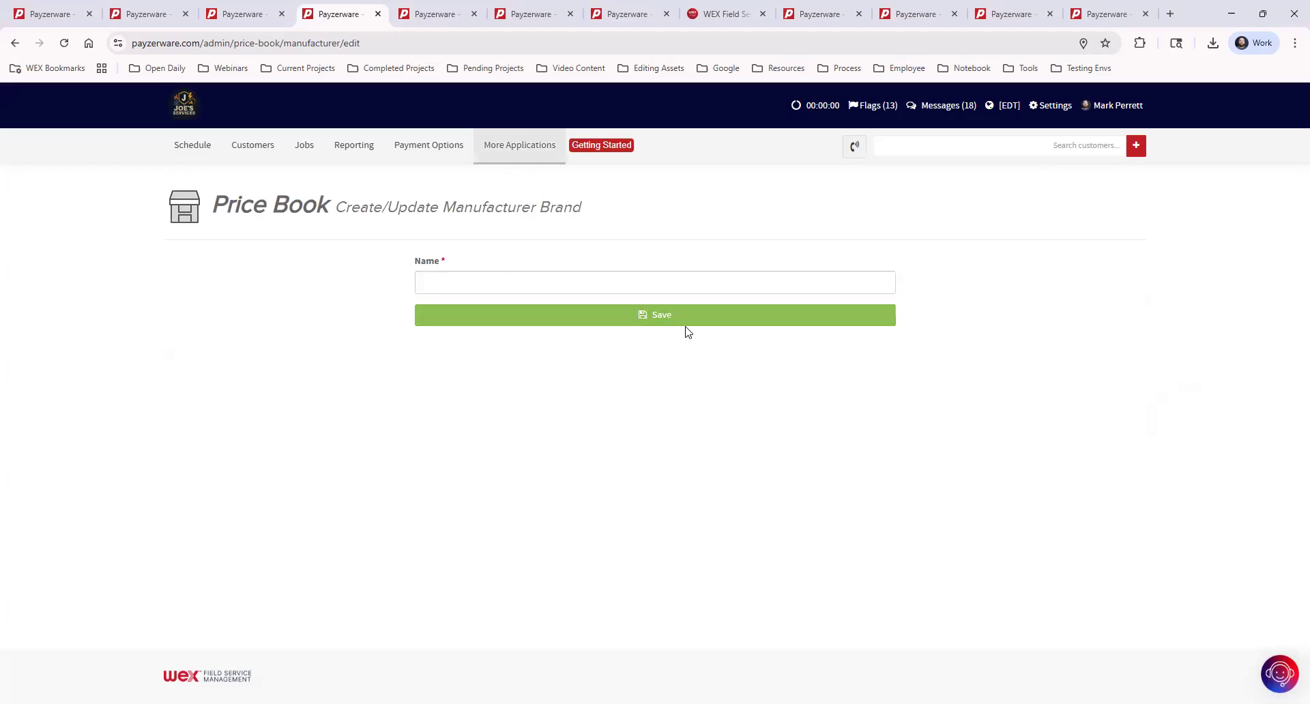
click(15, 43)
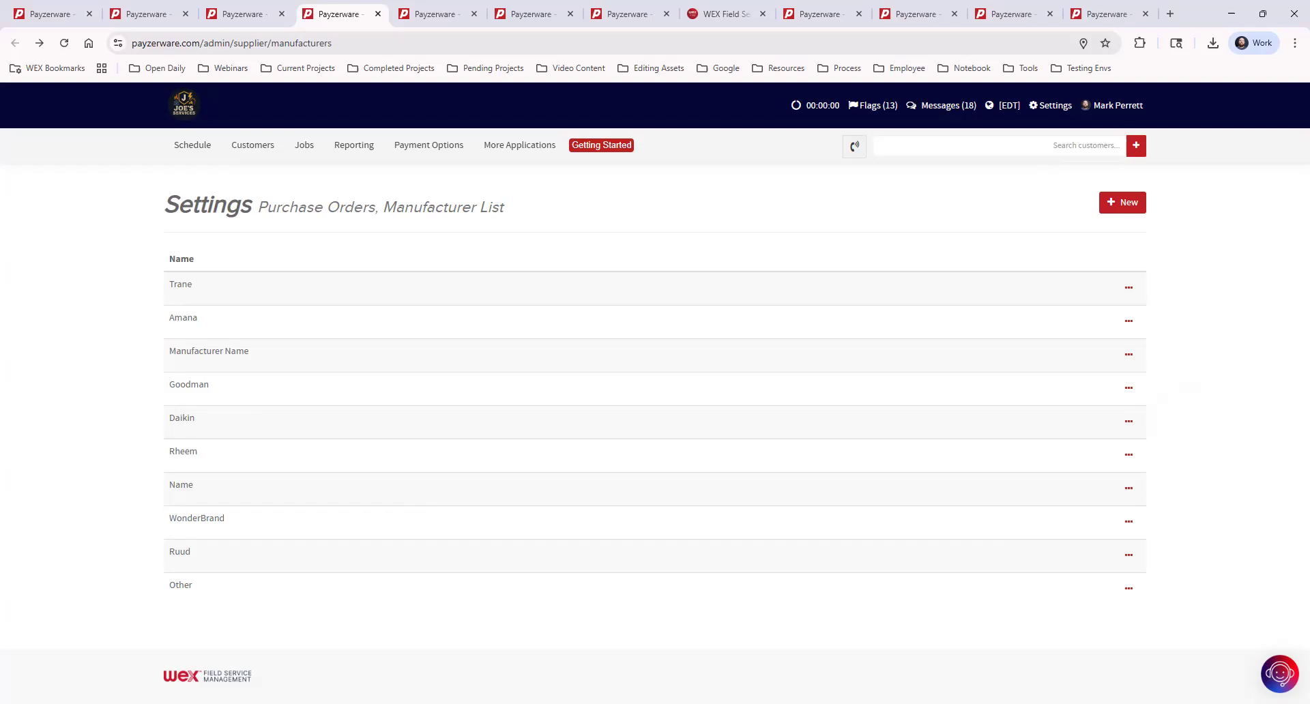
In Parts Catalogs, select supplier Anderson Supply with its Job Account.
click(529, 149)
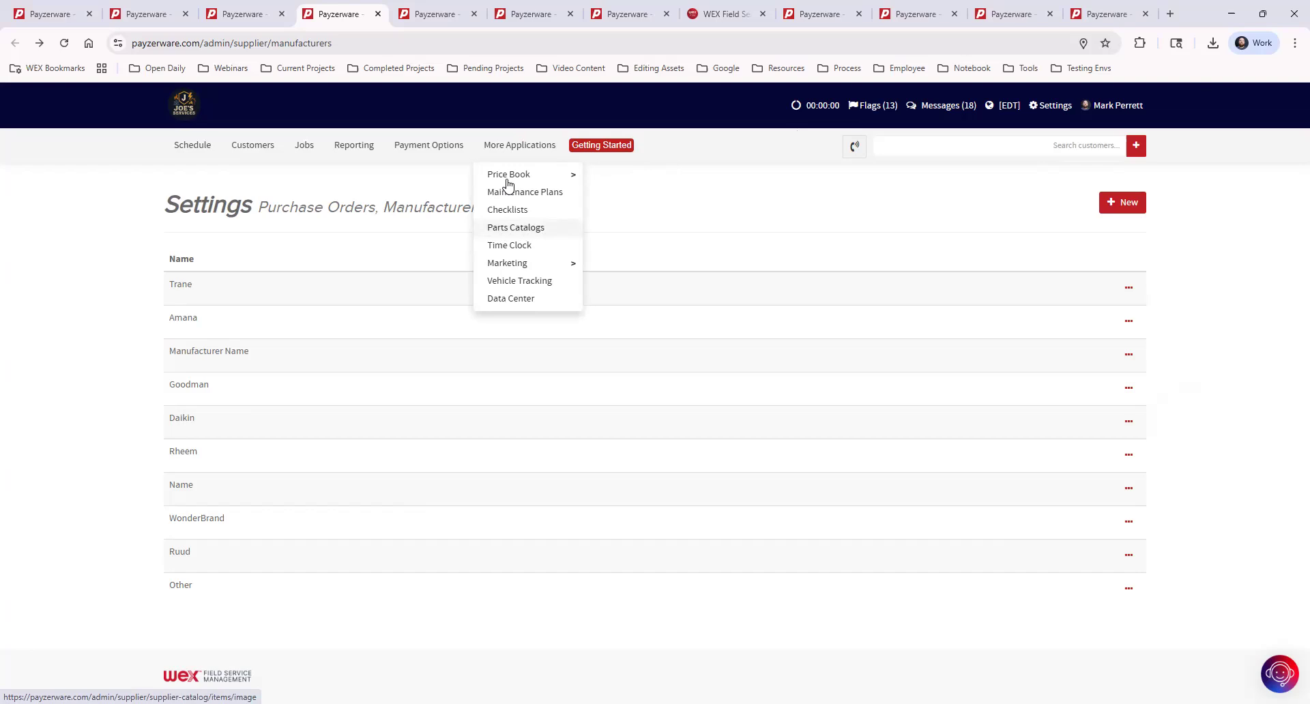
click(425, 13)
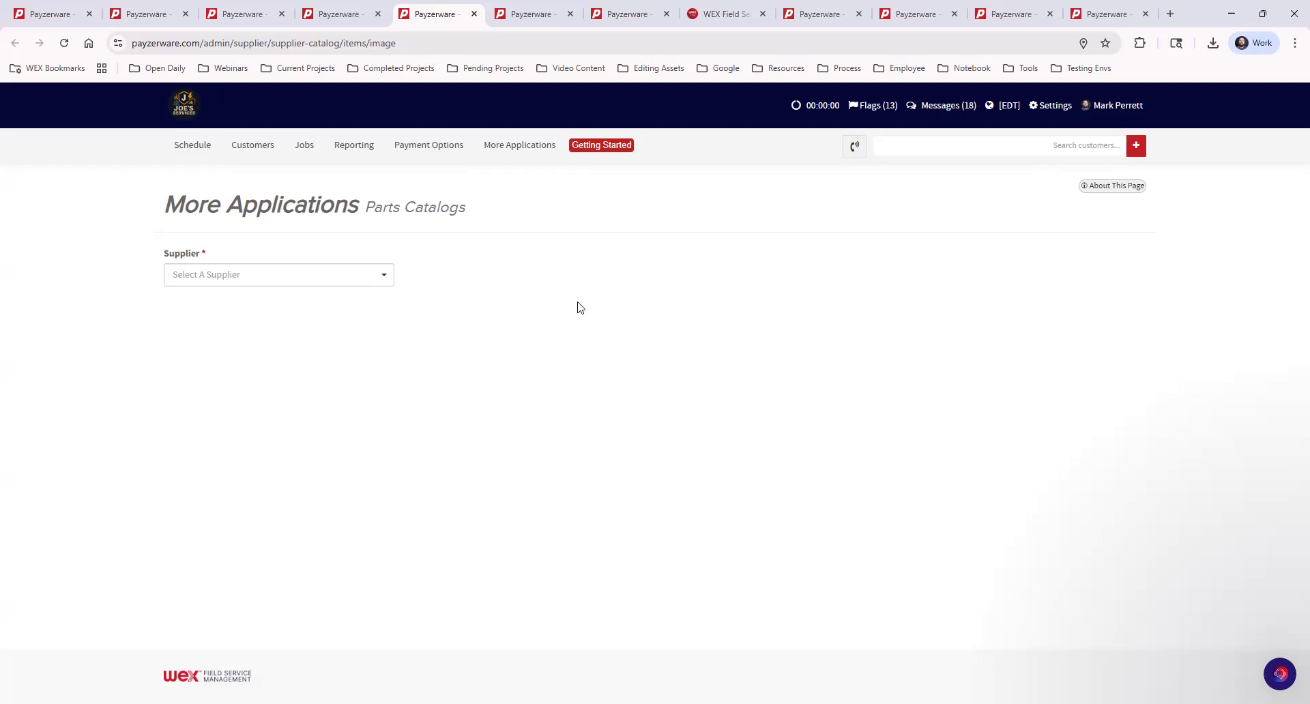
click(330, 274)
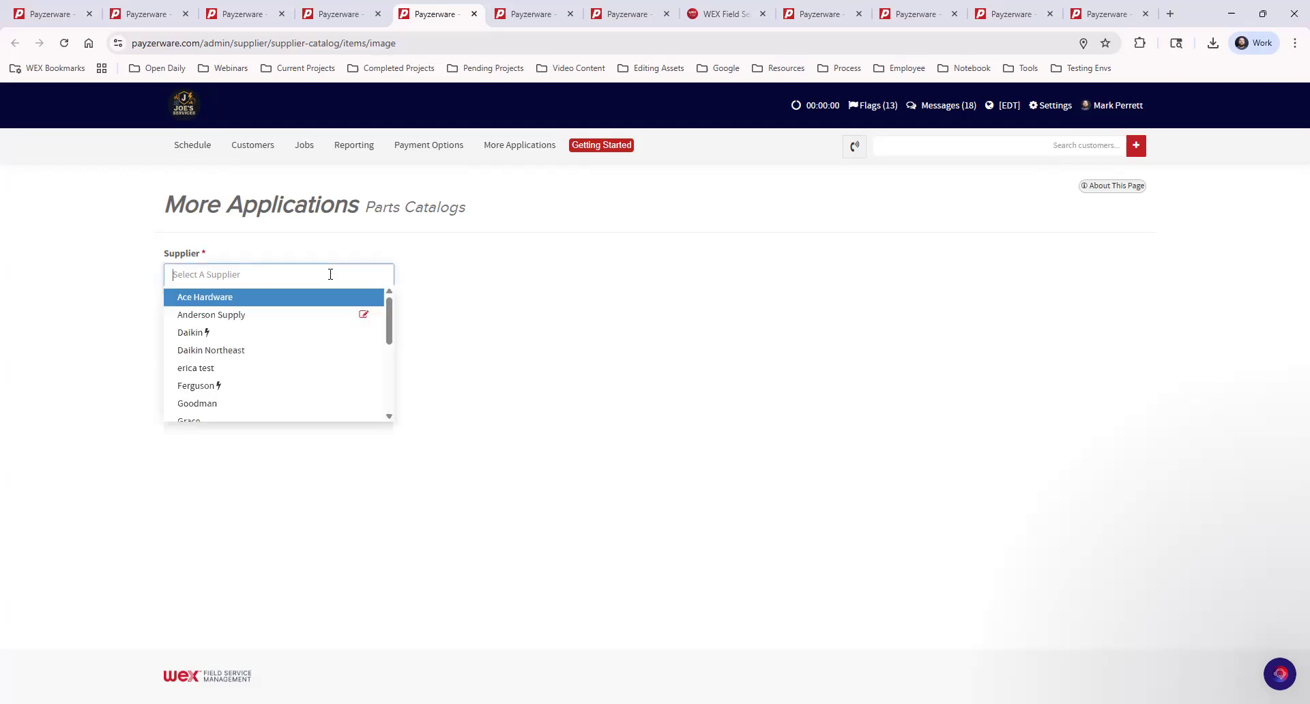
click(240, 318)
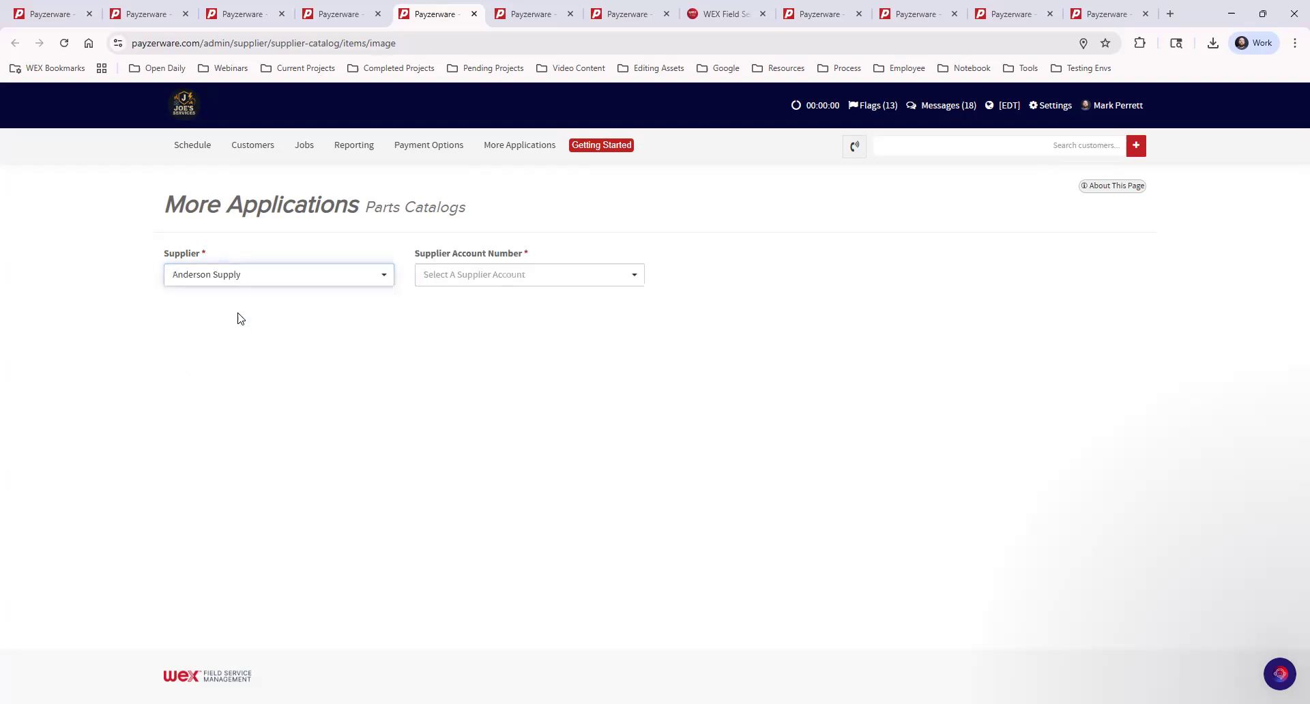
click(516, 278)
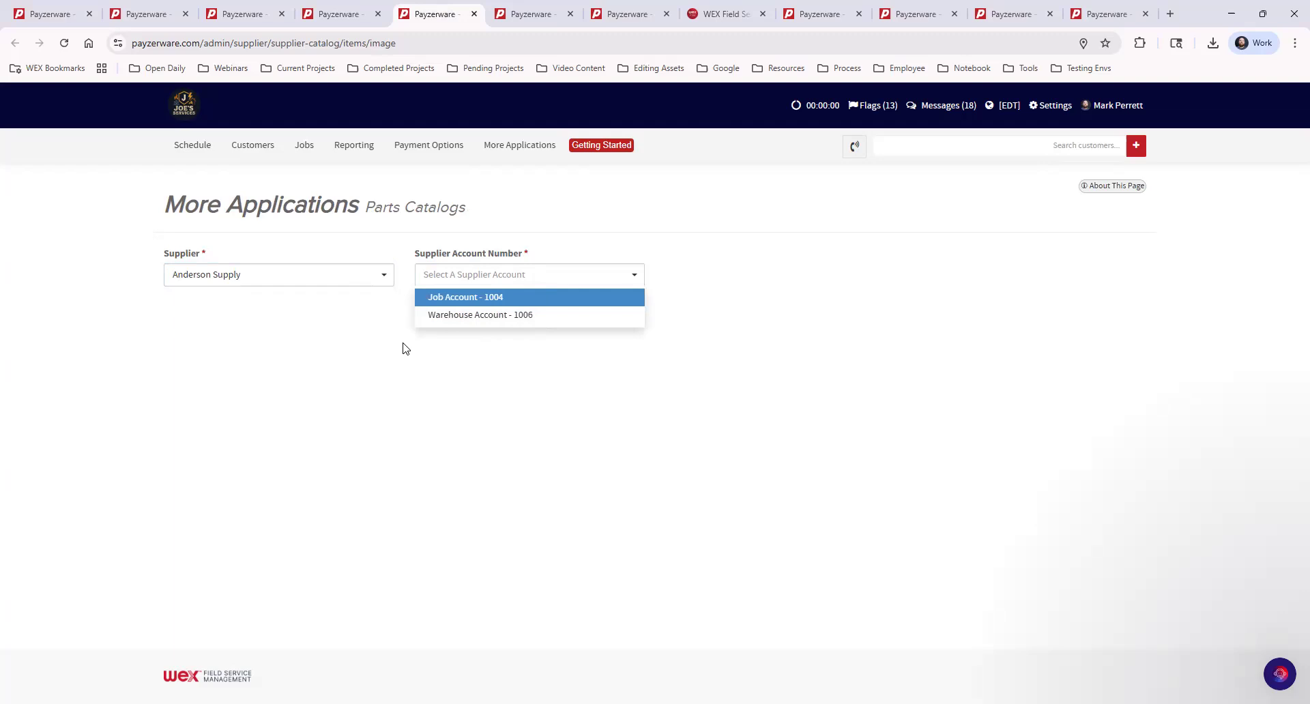
click(520, 301)
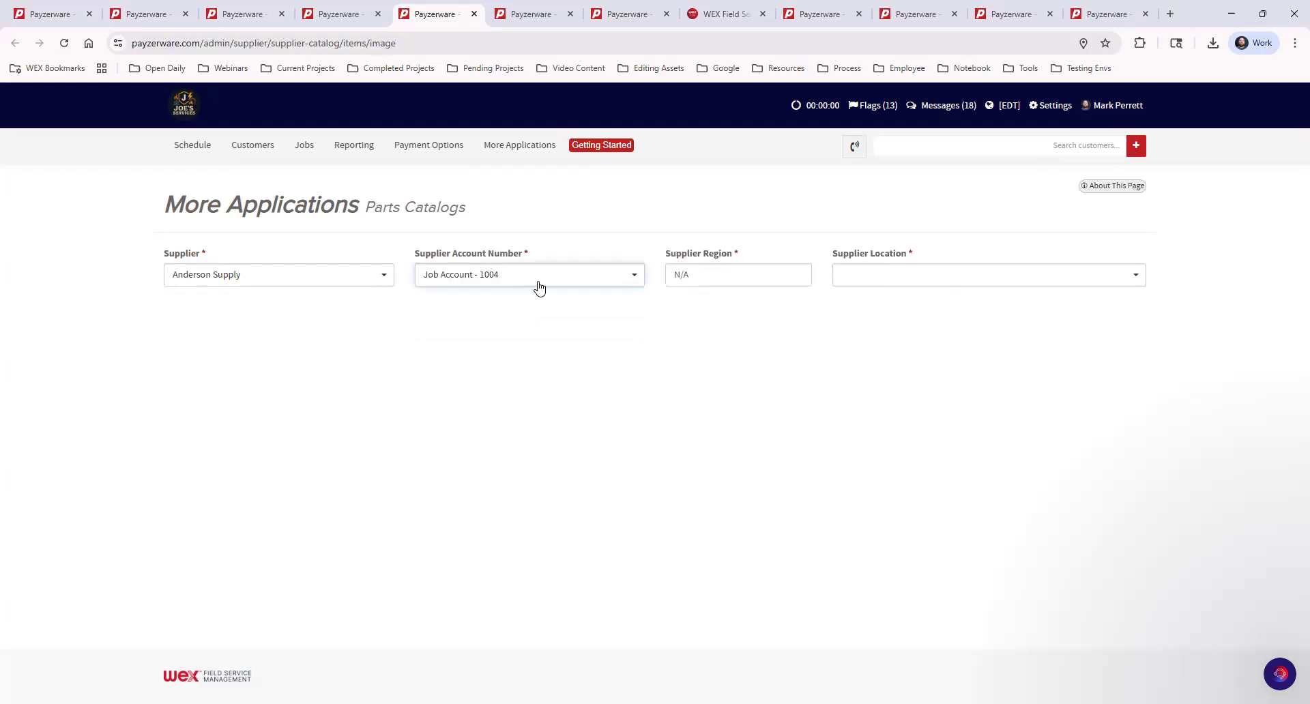
click(757, 274)
click(880, 283)
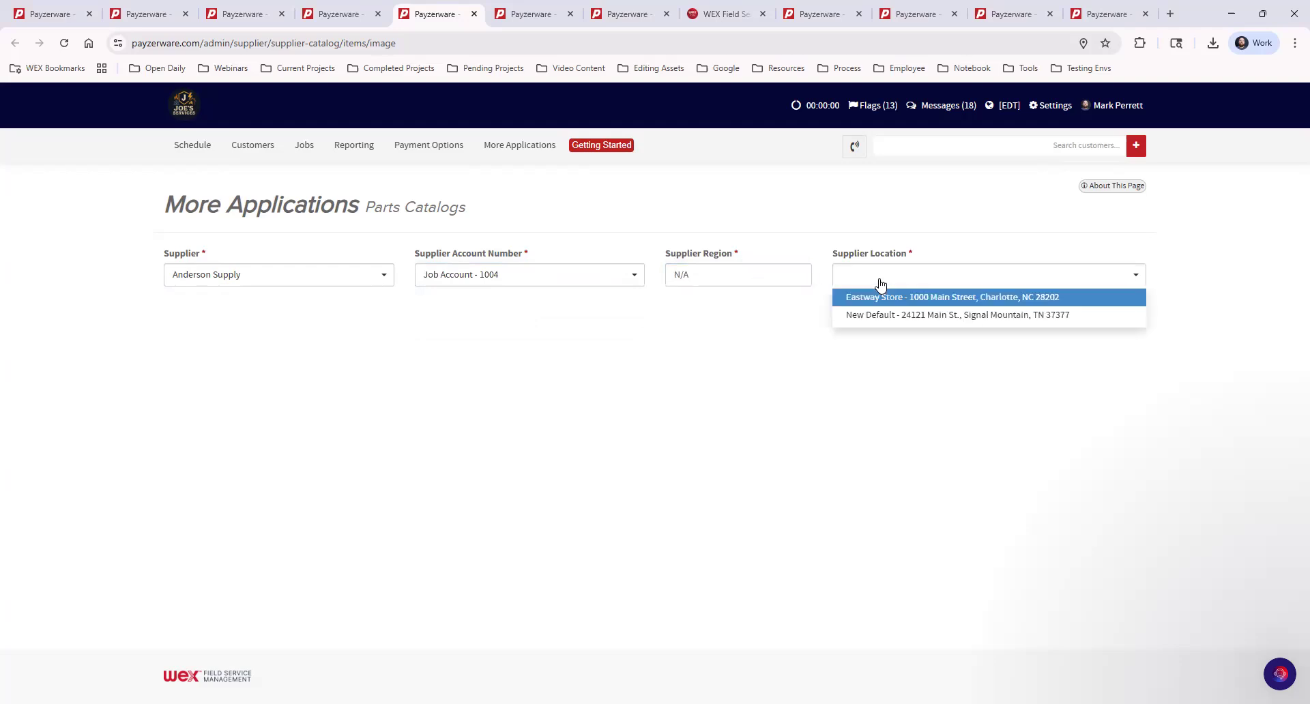
Select the Eastway Store location to load the catalog items.
click(880, 297)
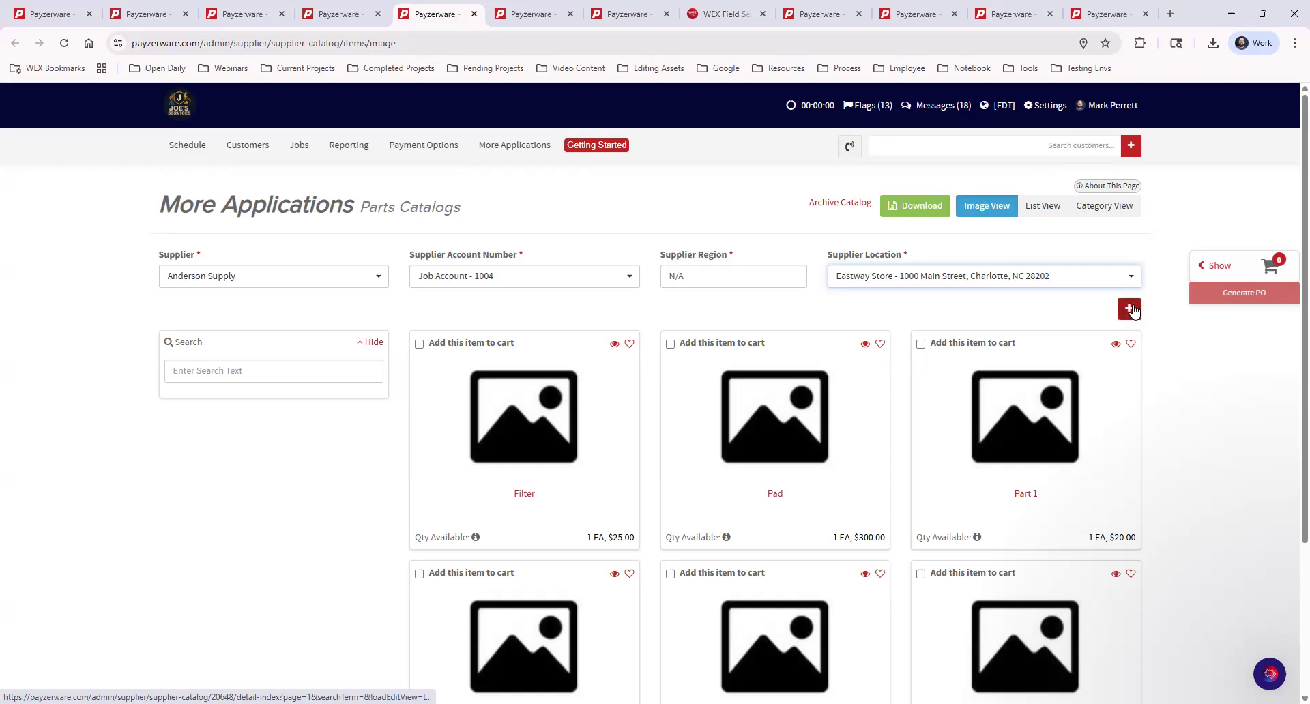
Discard a first new-part form and open a fresh blank part form in the catalog.
click(1130, 309)
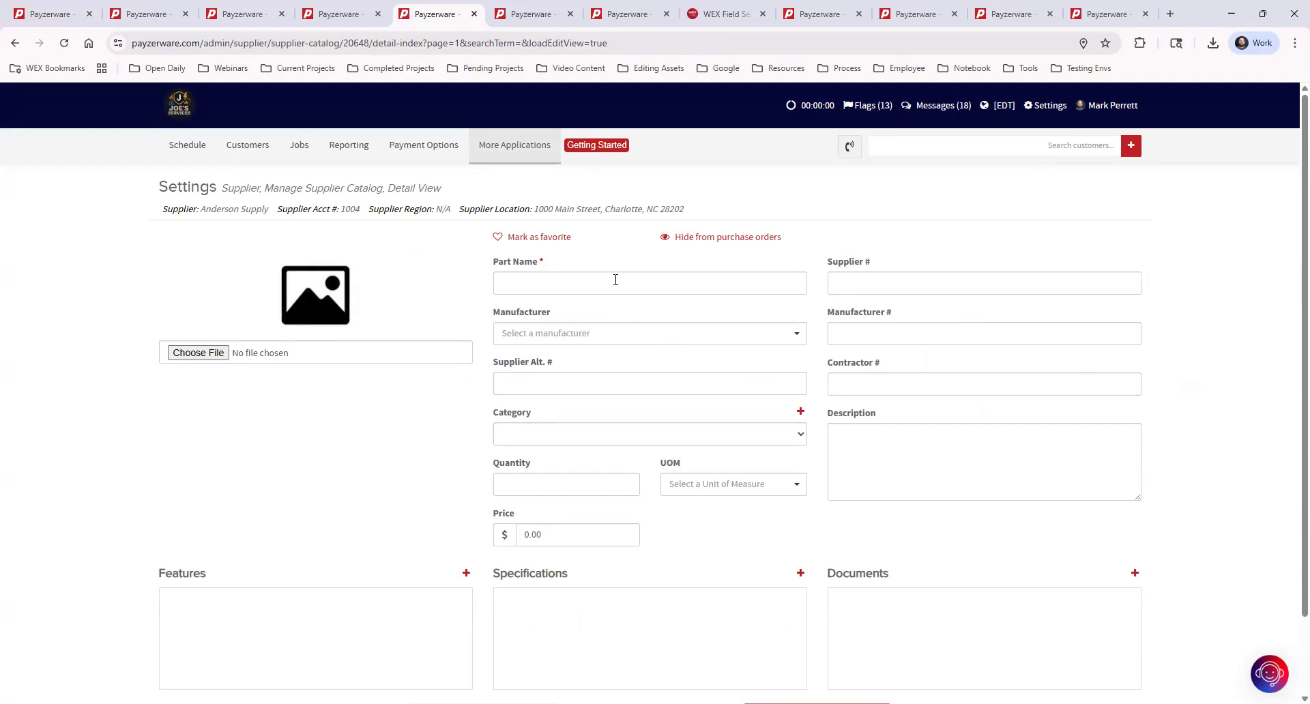
scroll(1015, 475, down, 2)
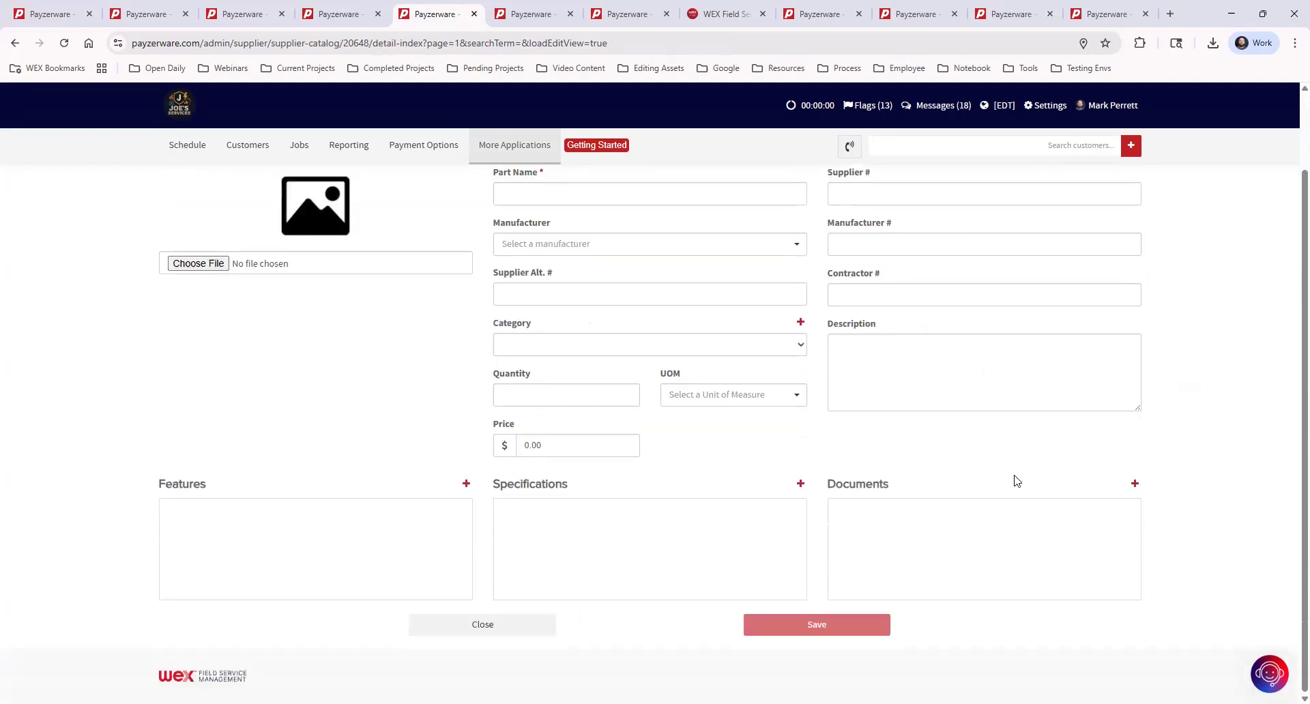
click(491, 625)
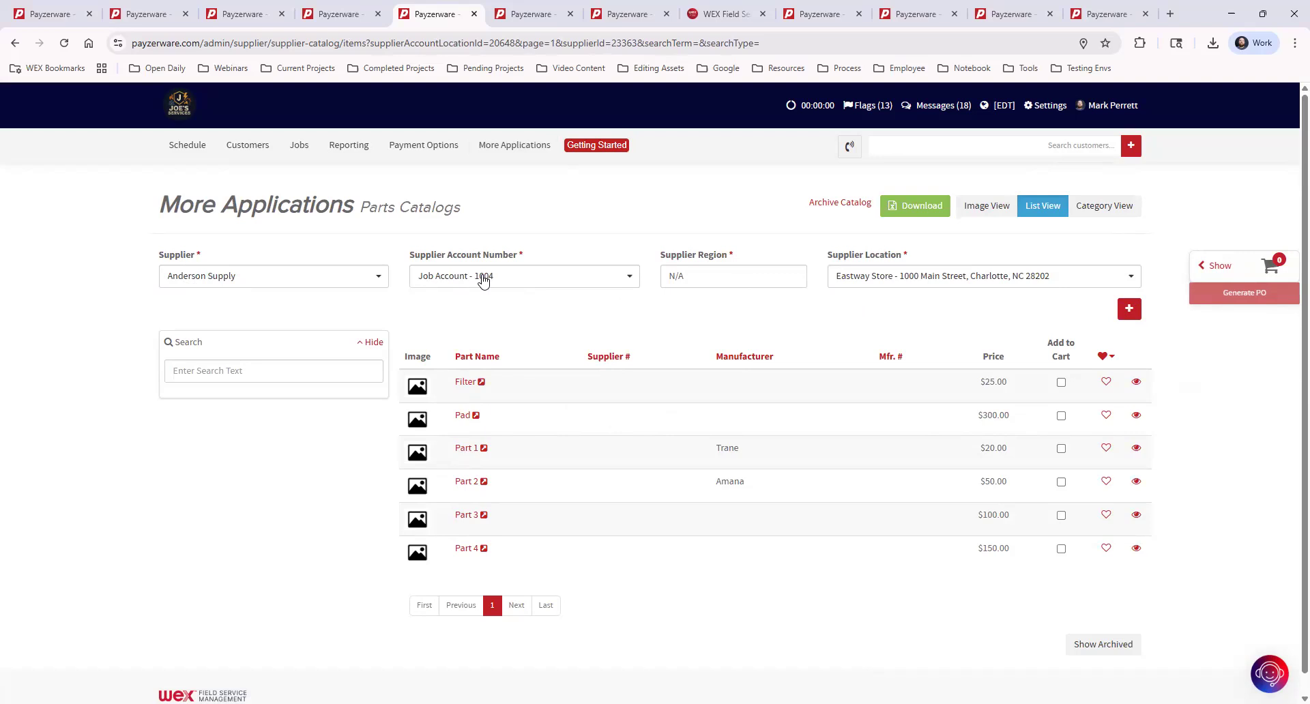
click(1130, 310)
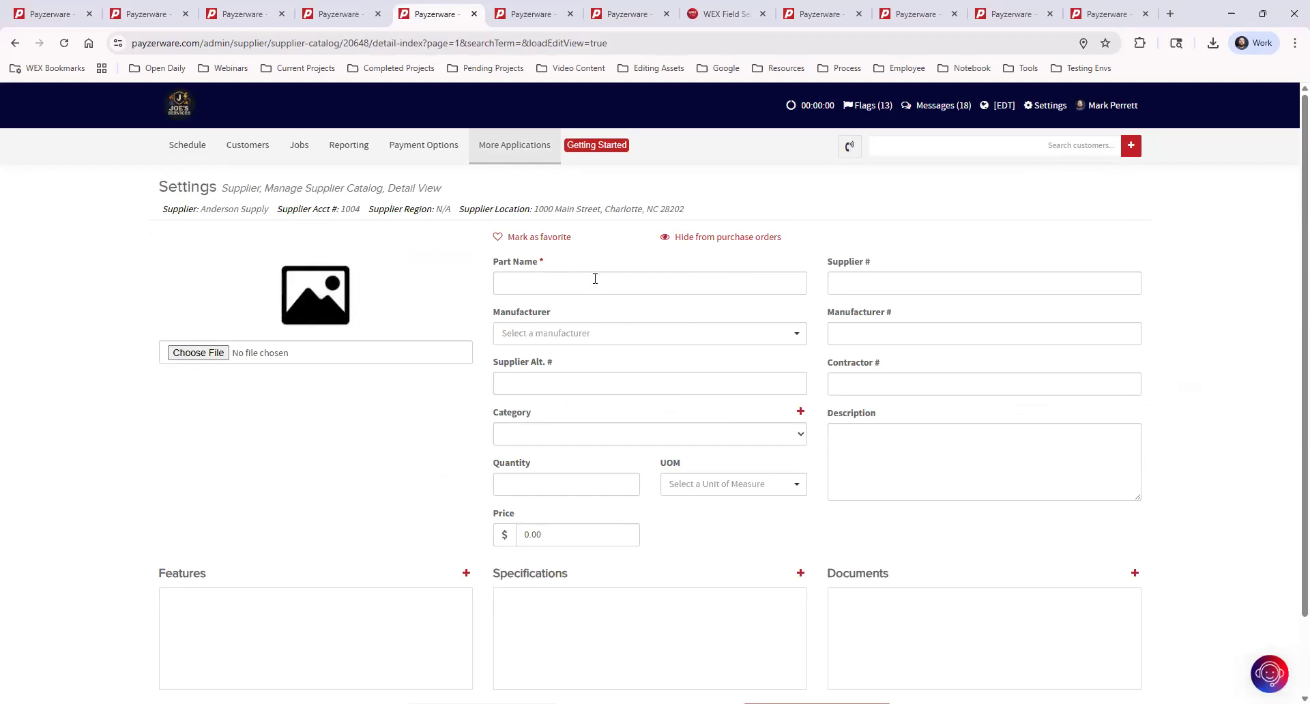
Name the new part 'Part 1' and set its manufacturer to Trane.
click(595, 279)
text(Part 1)
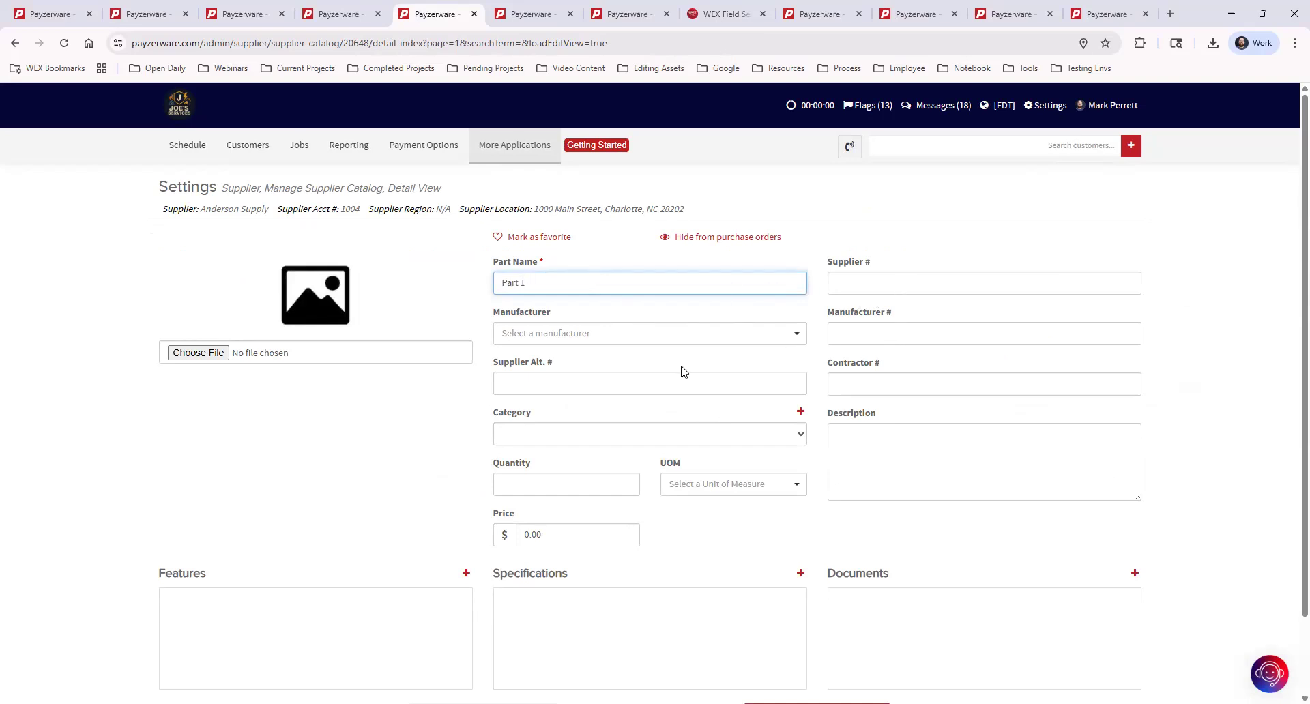
click(569, 337)
scroll(566, 396, down, 5)
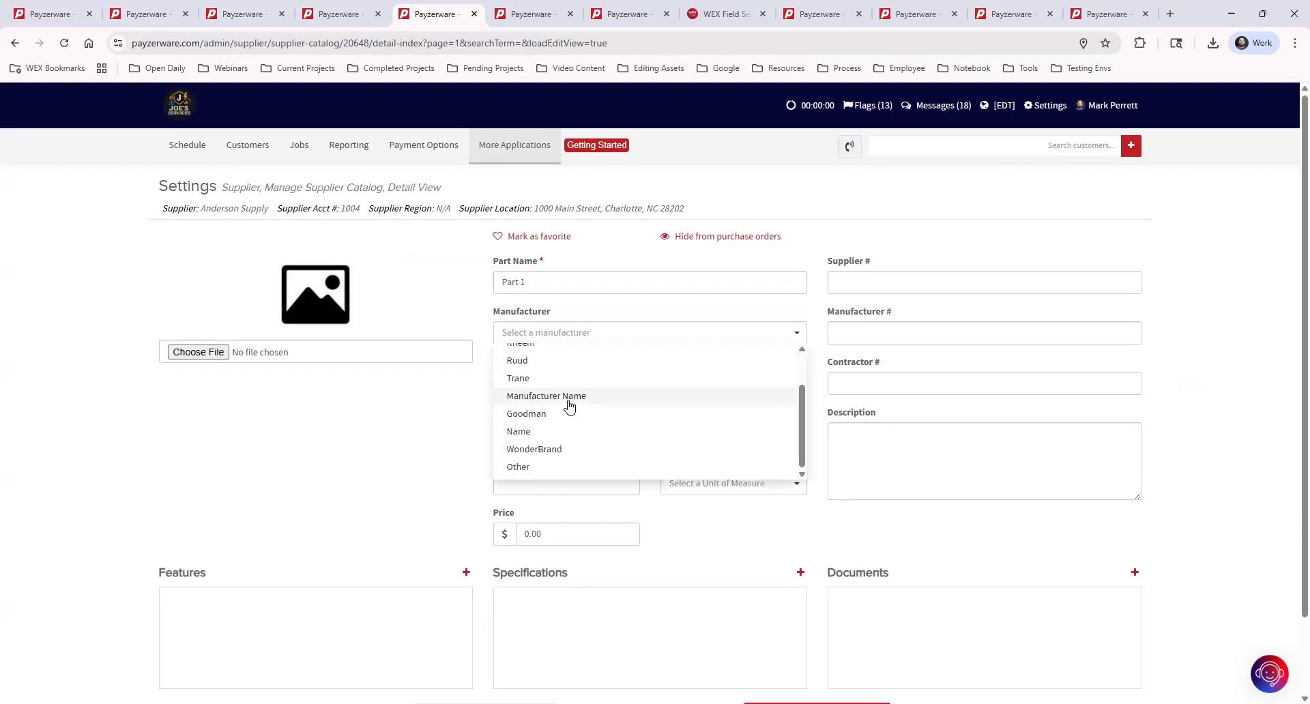
scroll(567, 405, up, 5)
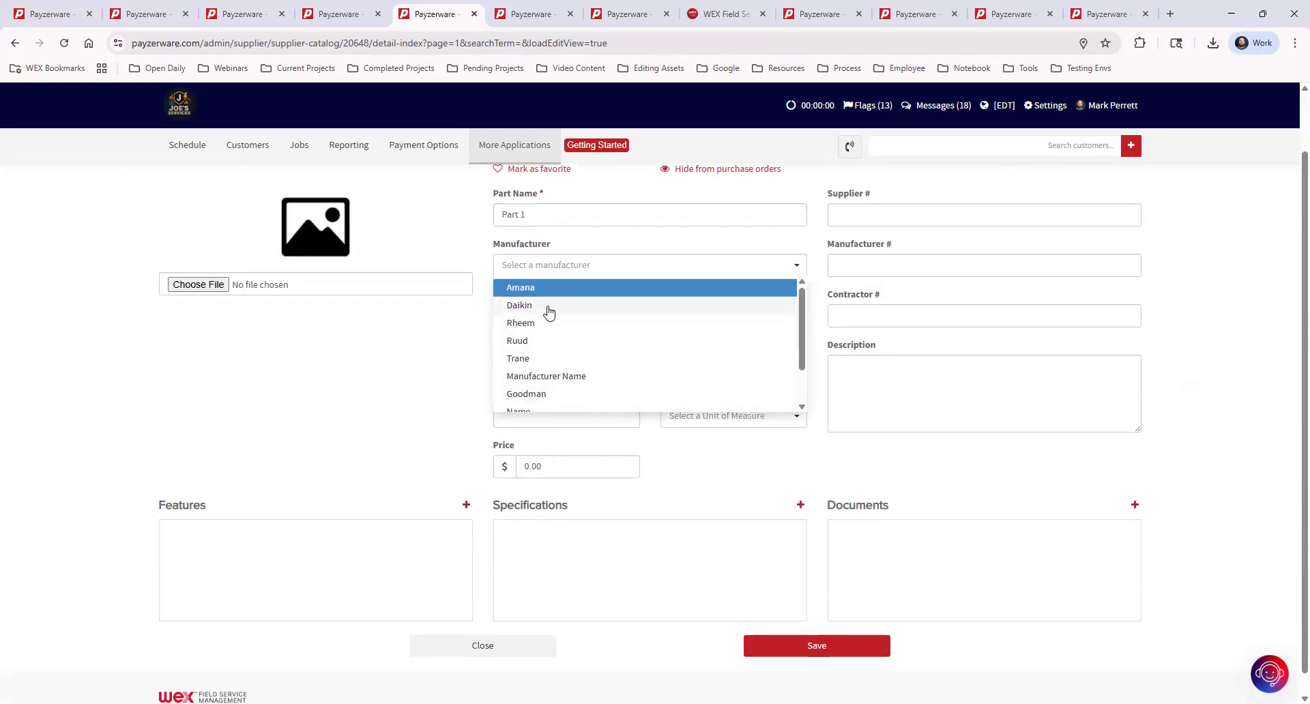
click(547, 360)
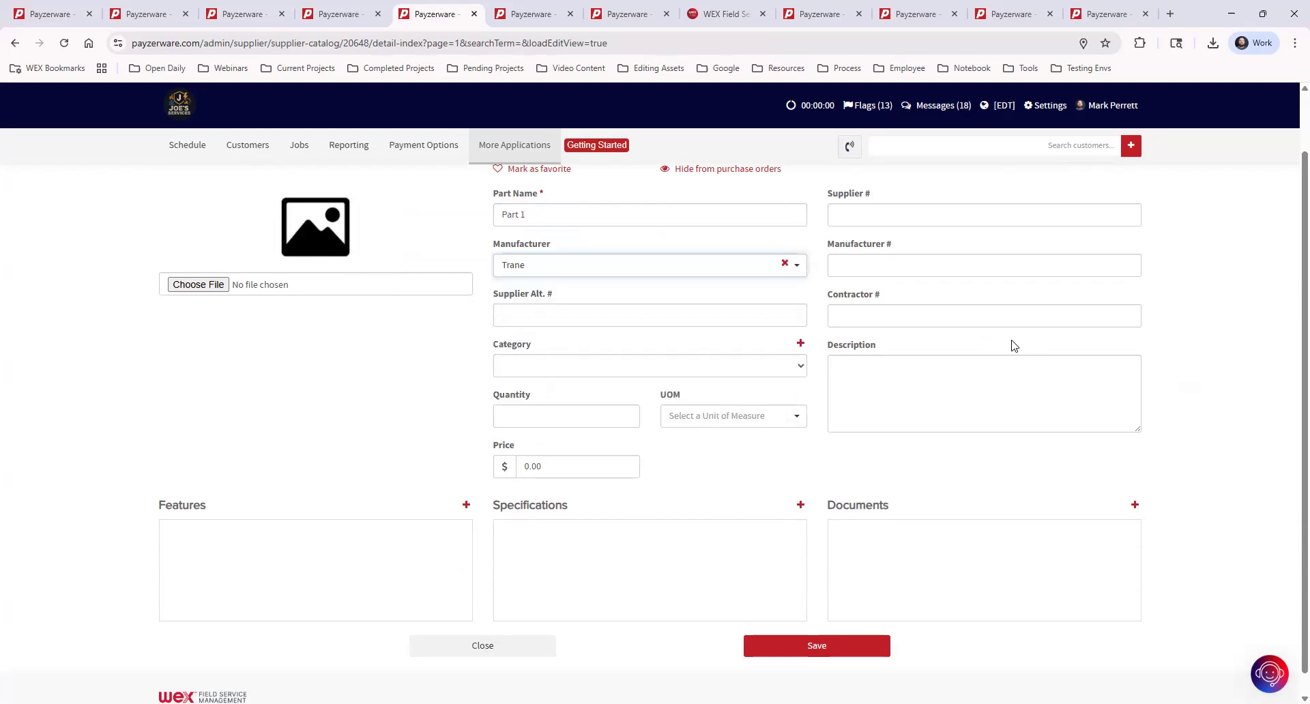
Set quantity 1 and price $100.00, mark it as a favorite, and save.
click(536, 411)
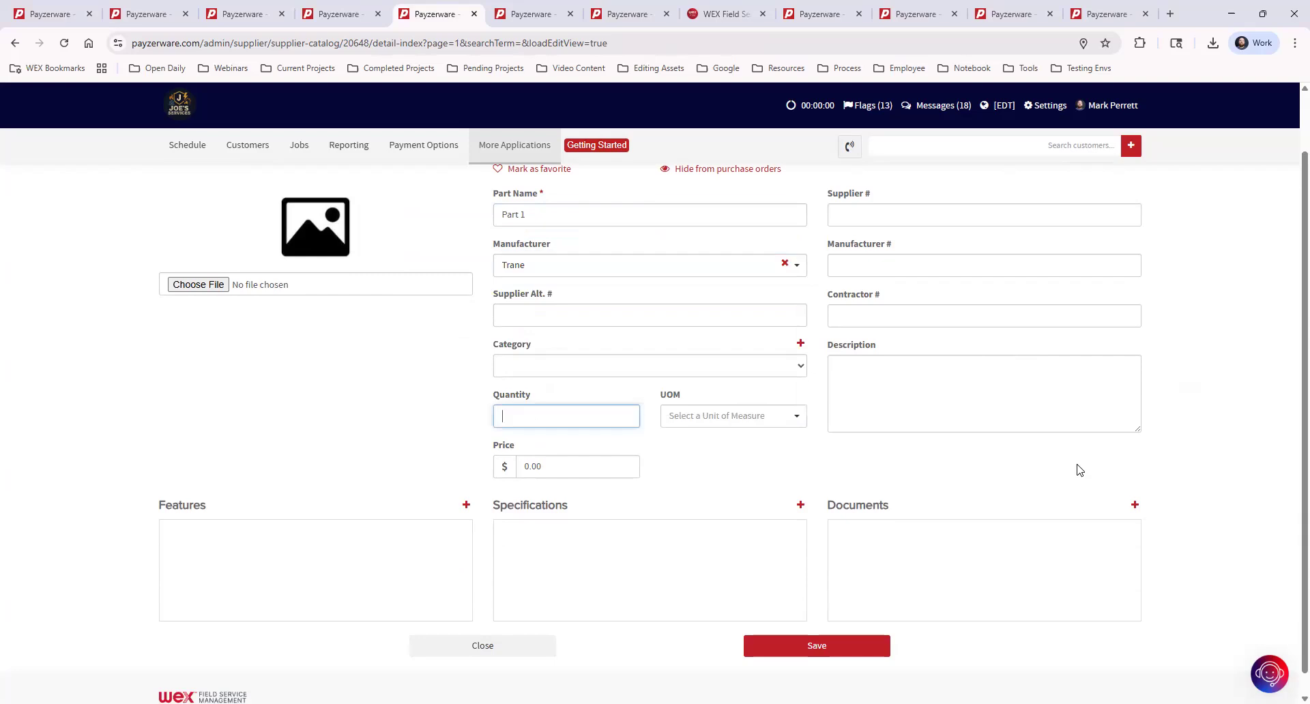
text(1)
key(Tab)
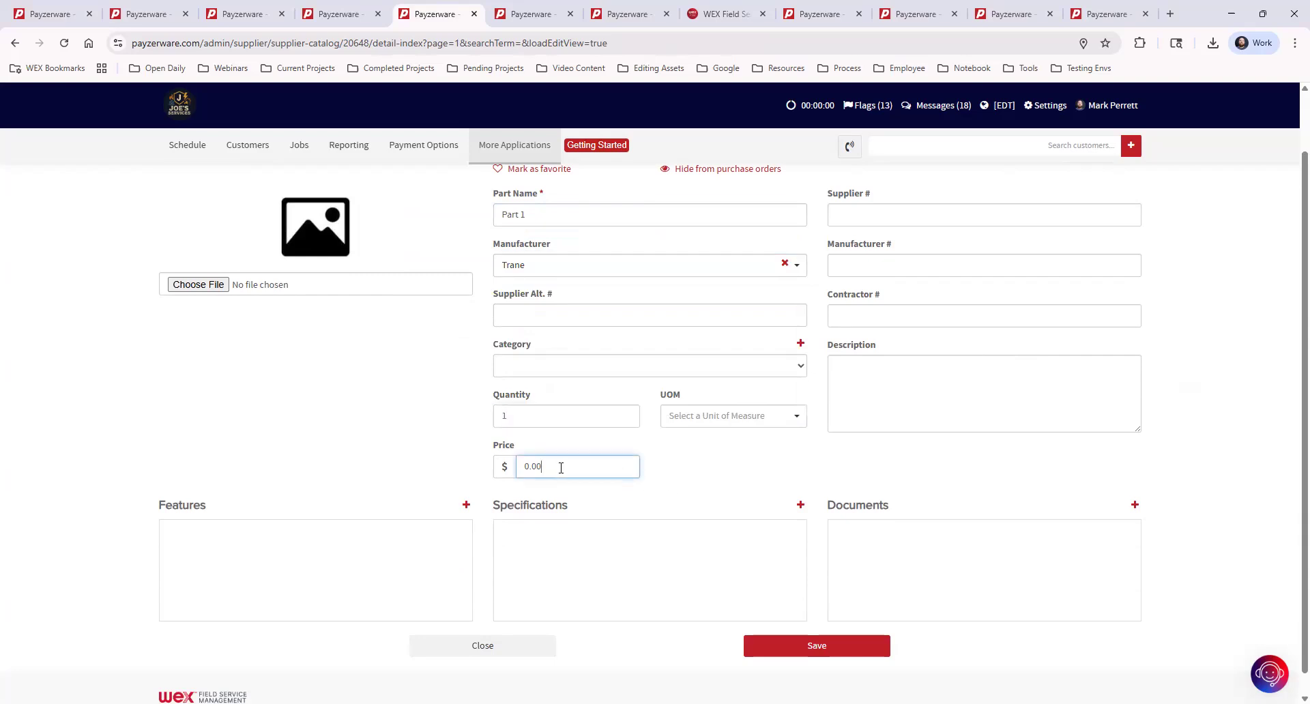
text(0.10)
text(00)
click(688, 459)
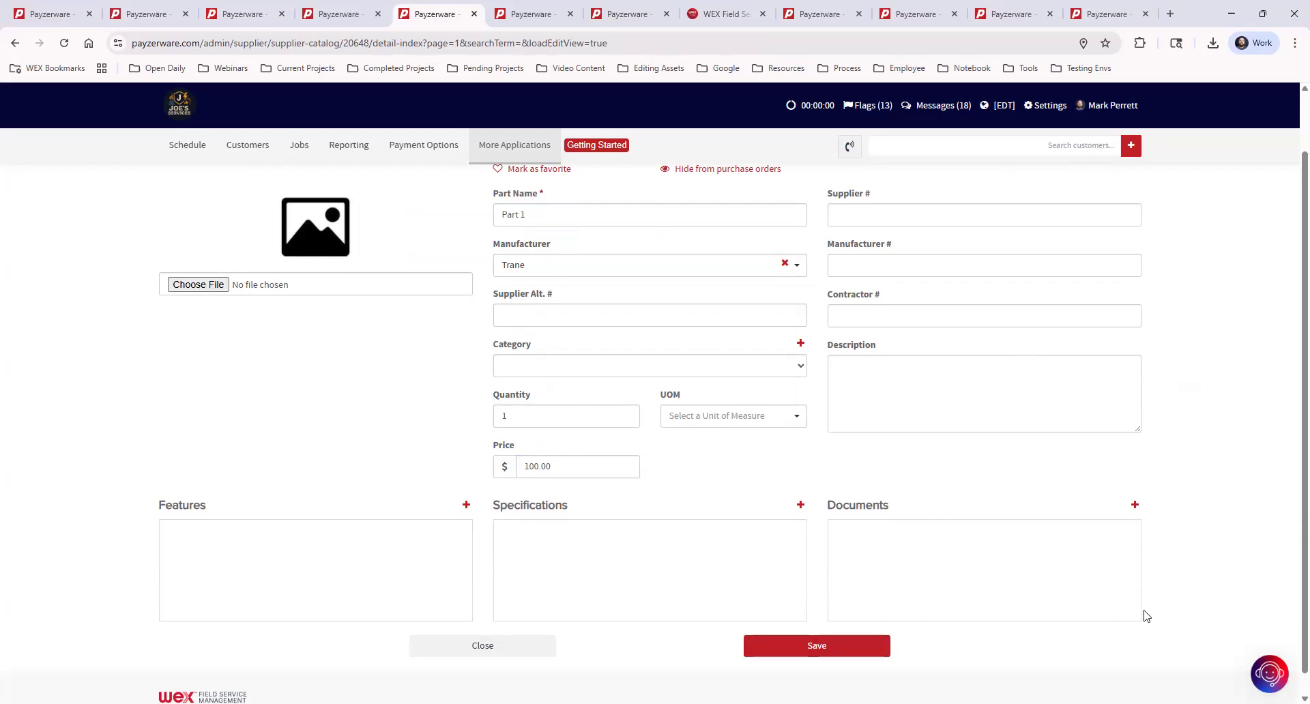
scroll(1153, 619, up, 1)
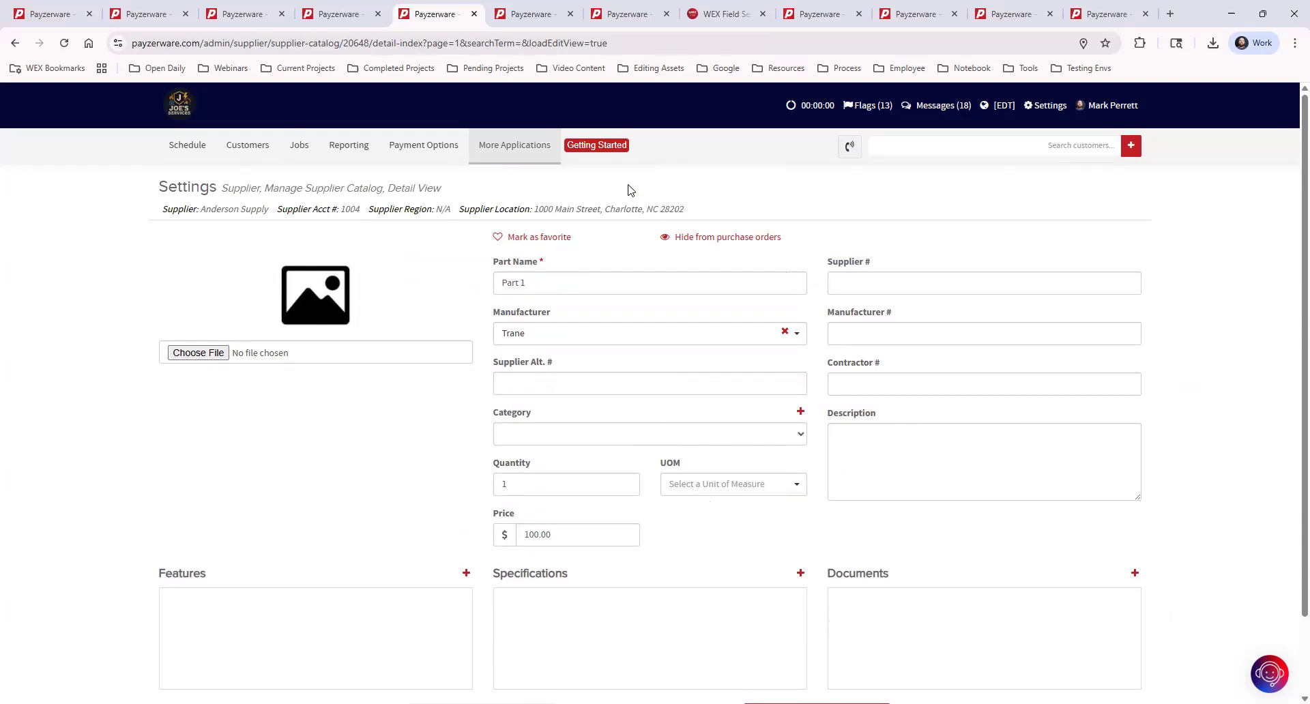
click(514, 238)
scroll(1091, 301, down, 2)
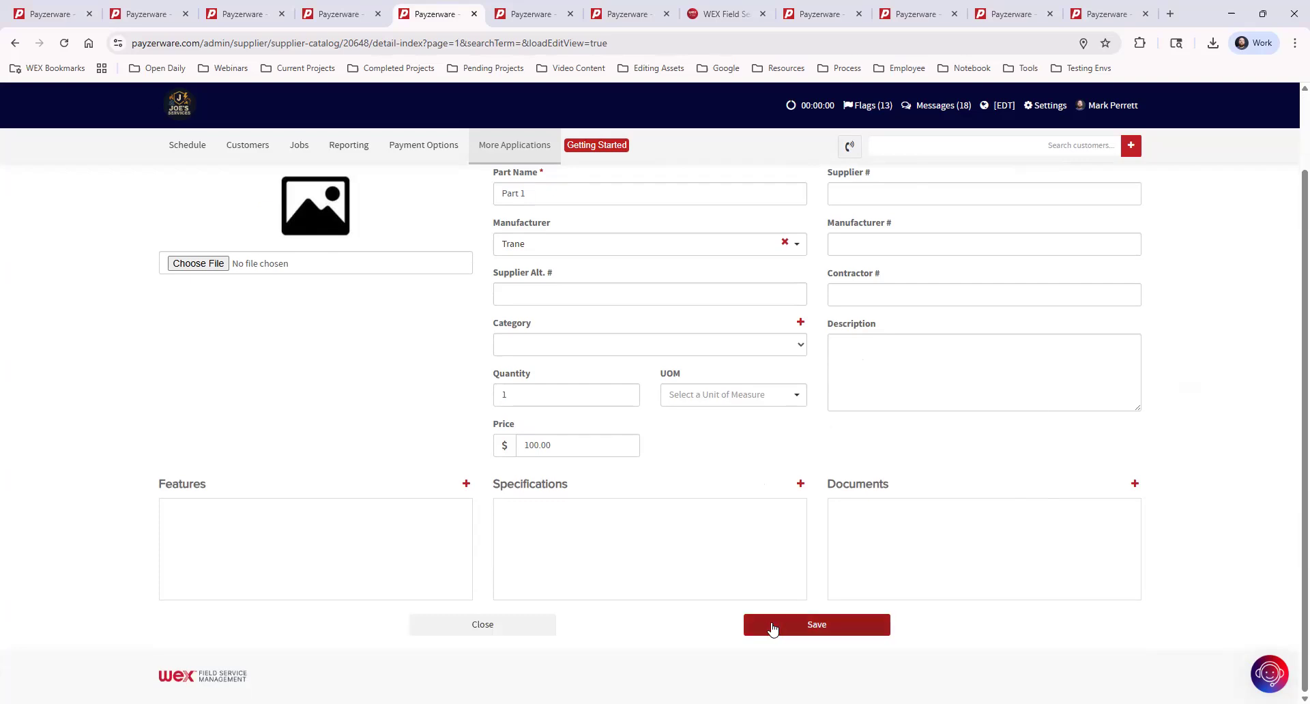
click(538, 633)
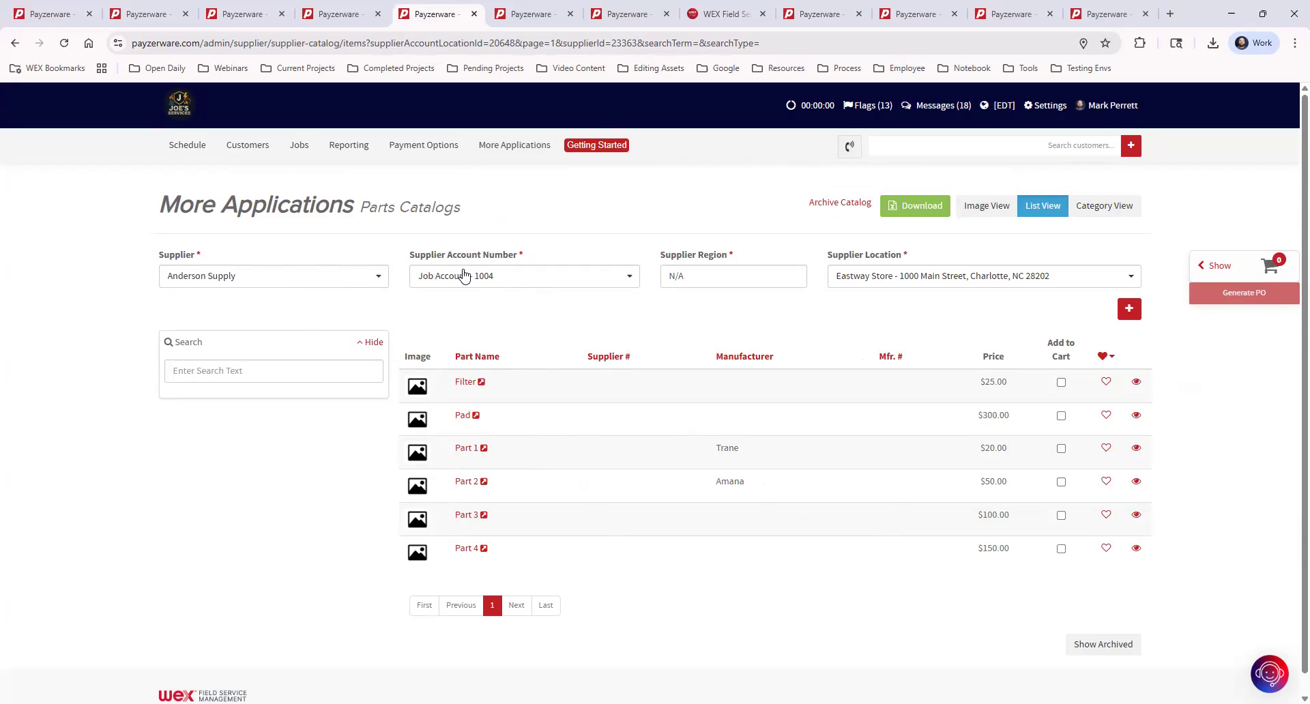
Change the supplier account to Warehouse Account - 1006.
click(485, 277)
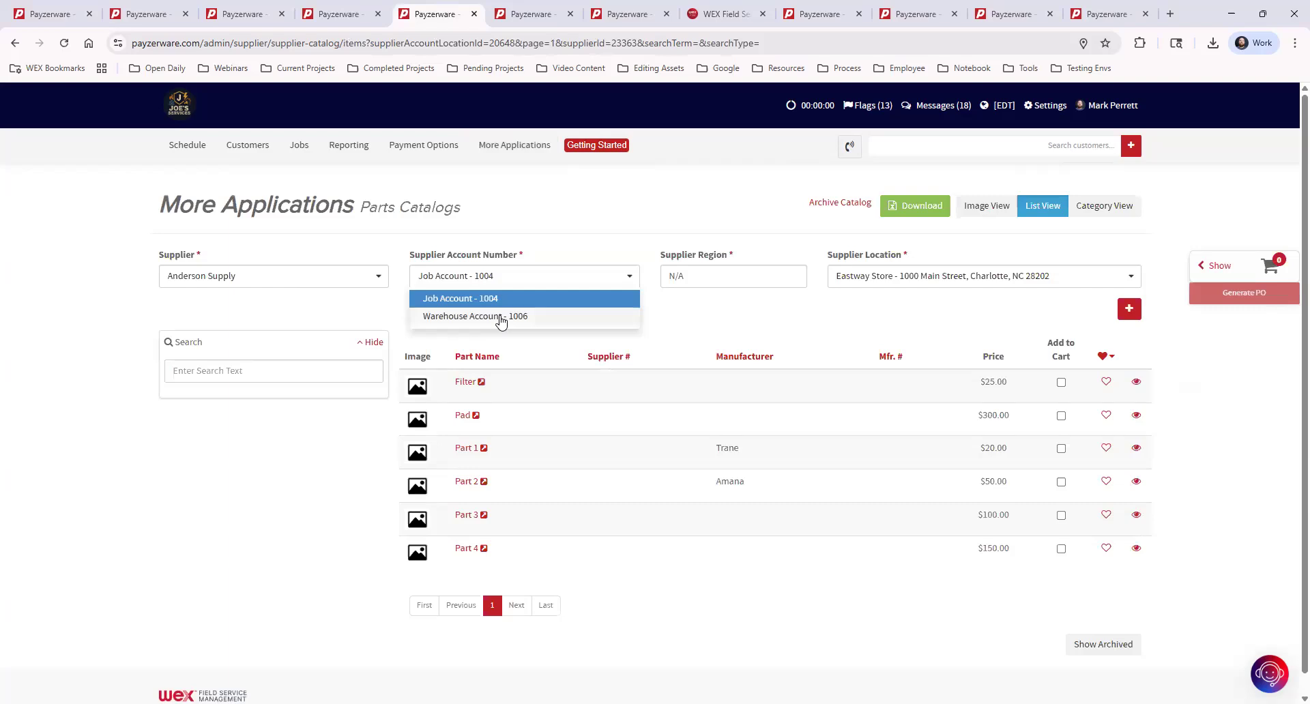
click(505, 317)
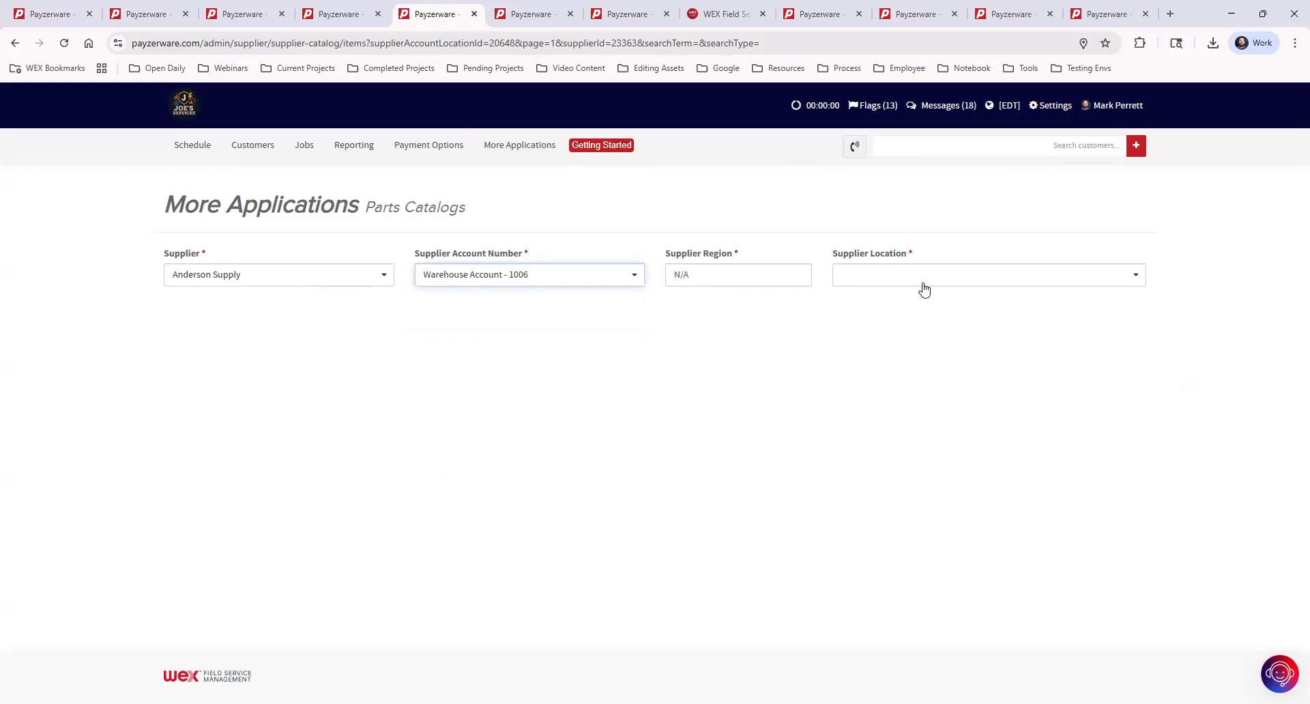
click(920, 281)
Select Eastway Store - 1000 Main Street to list Part 1, Part 2 and Part 3.
click(869, 299)
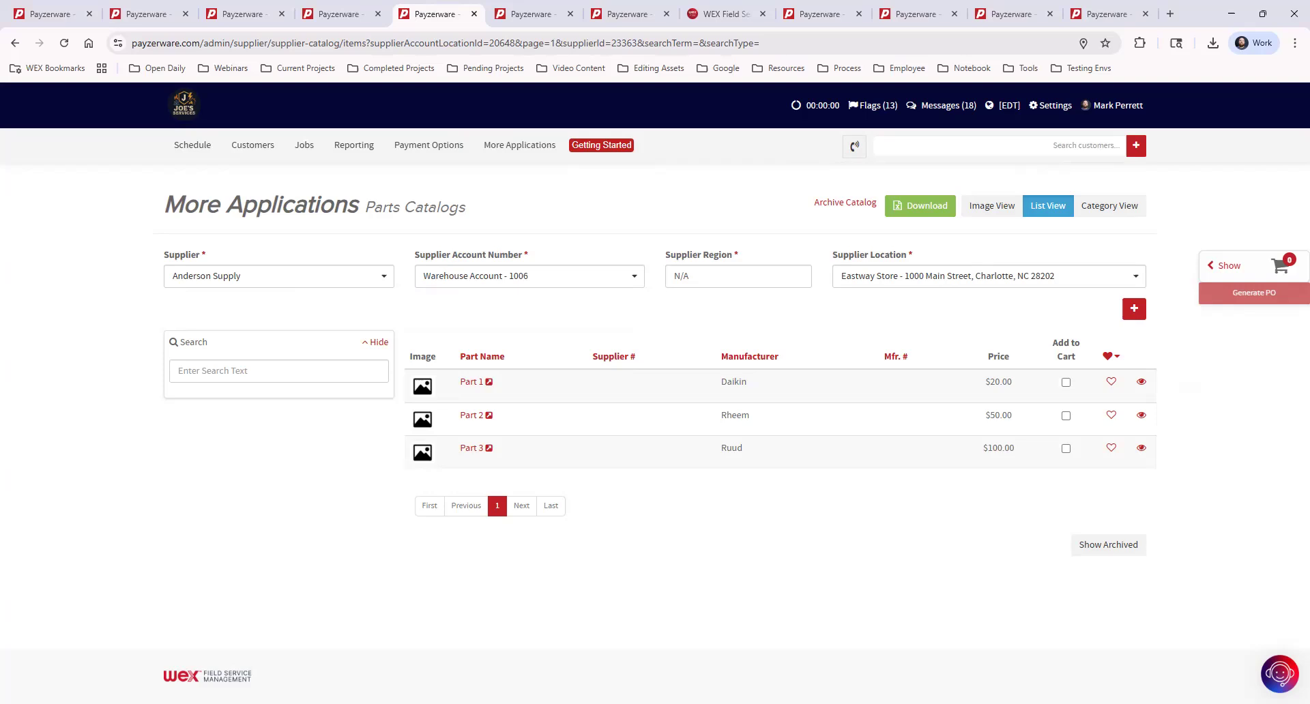
Go to the Schedule and view the 1:00–2:00 pm No AC appointment details.
click(524, 13)
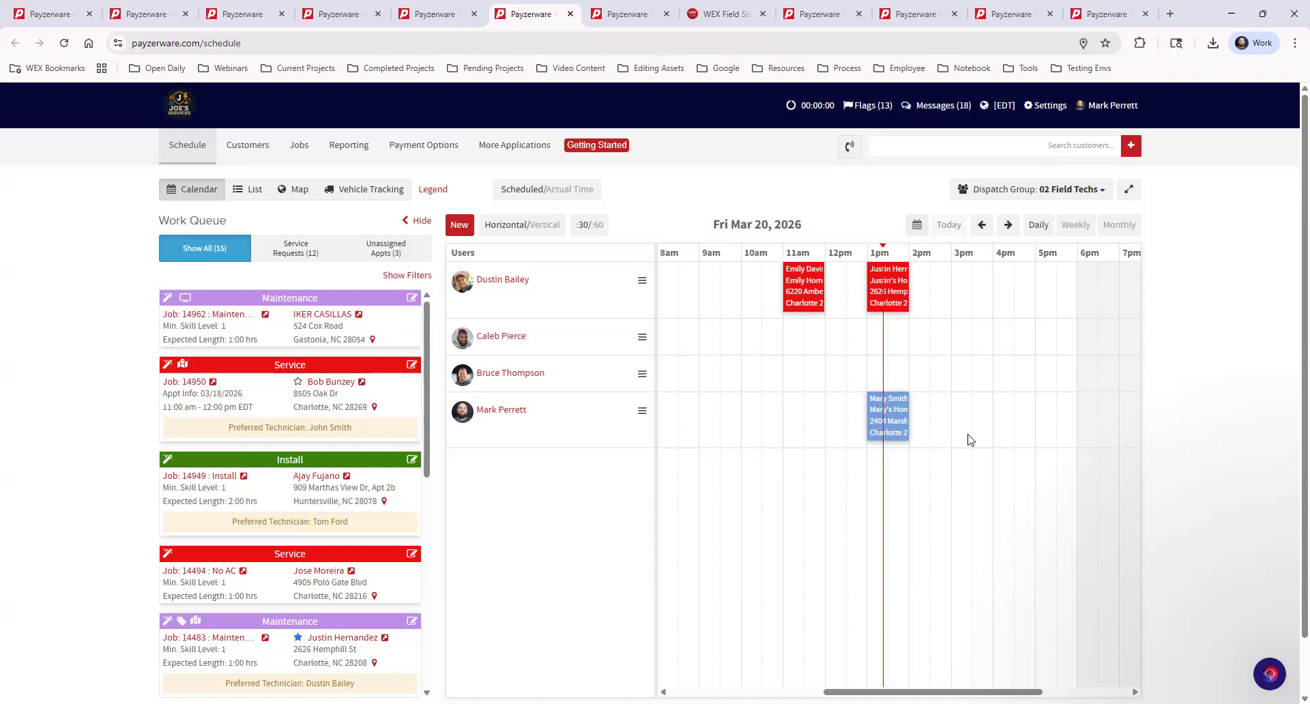
click(894, 414)
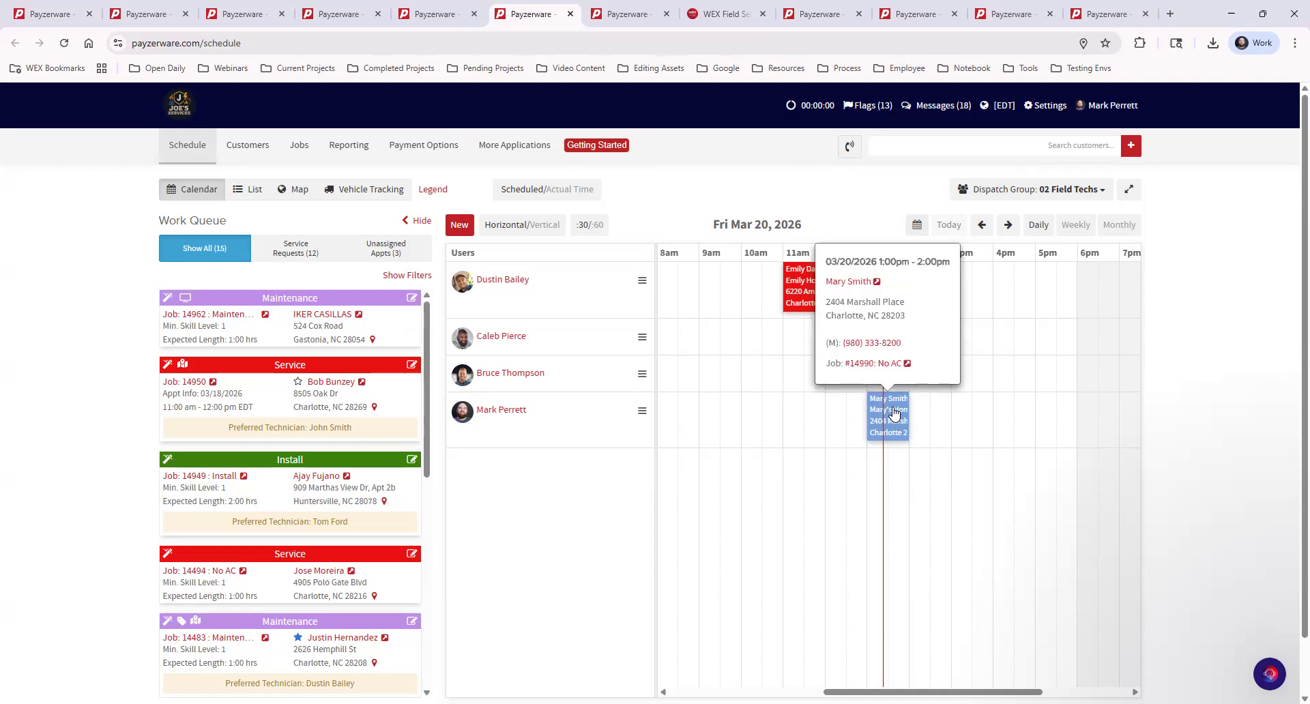
Open the March 20, 2026 1:00–2:00 pm appointment's job page, expand its empty Purchase Orders section, and browse existing purchase orders.
click(863, 365)
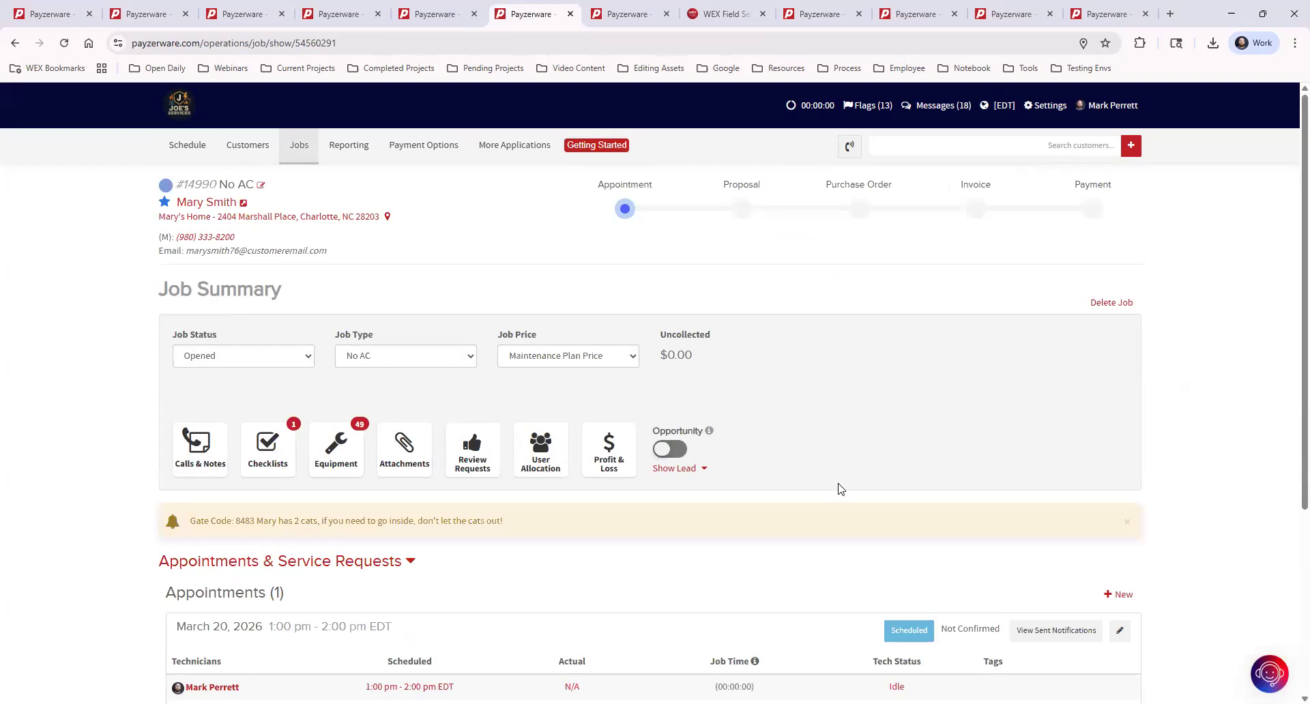
scroll(901, 371, down, 4)
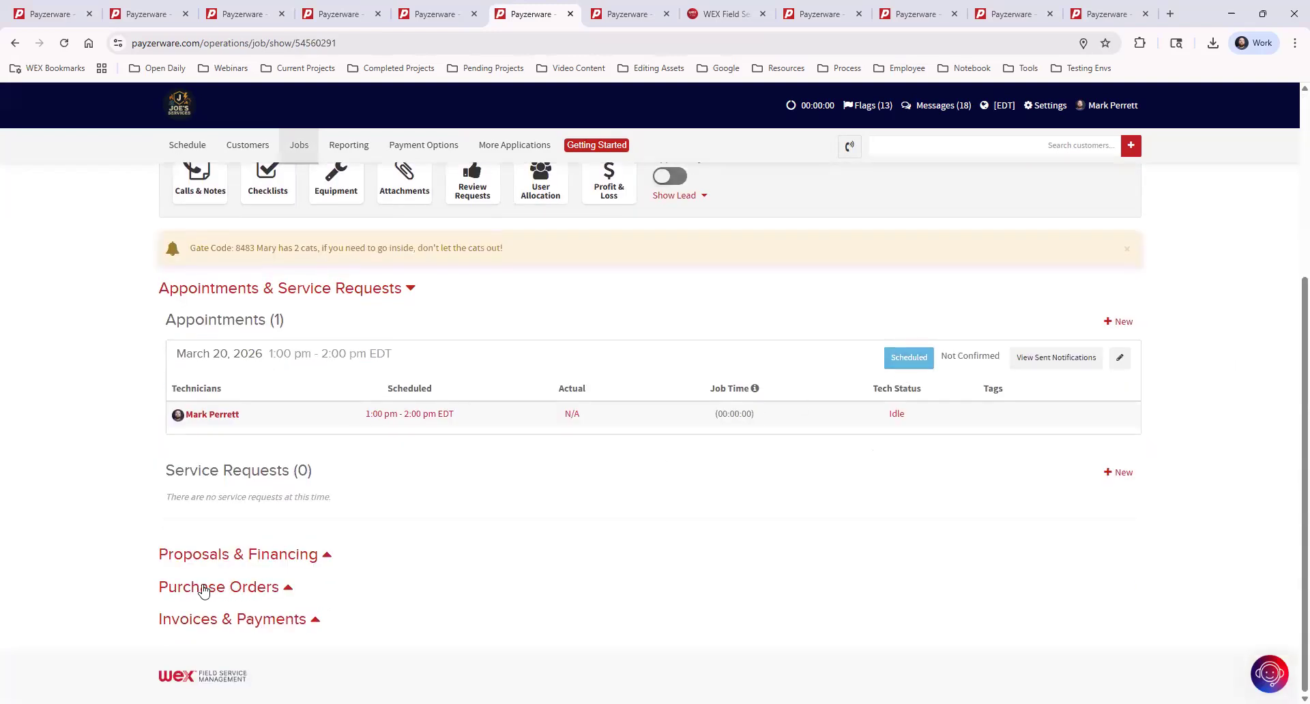
click(257, 591)
scroll(730, 508, down, 2)
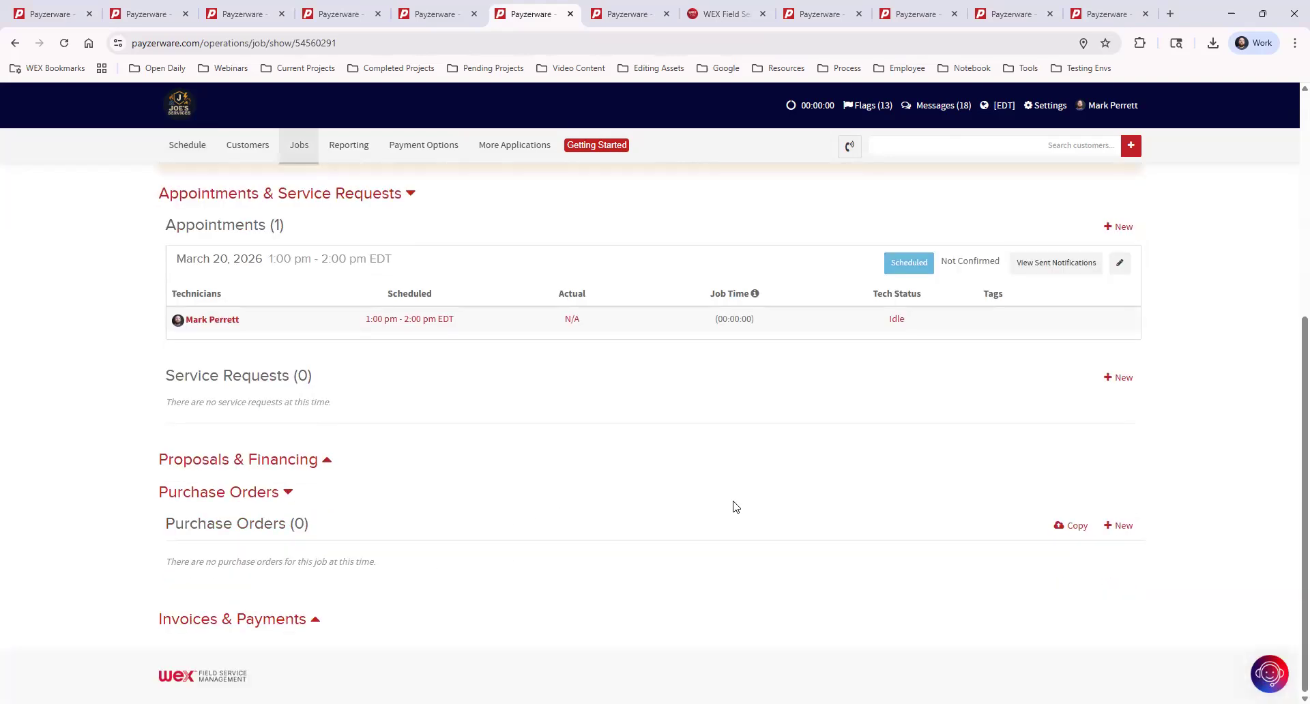
click(1074, 526)
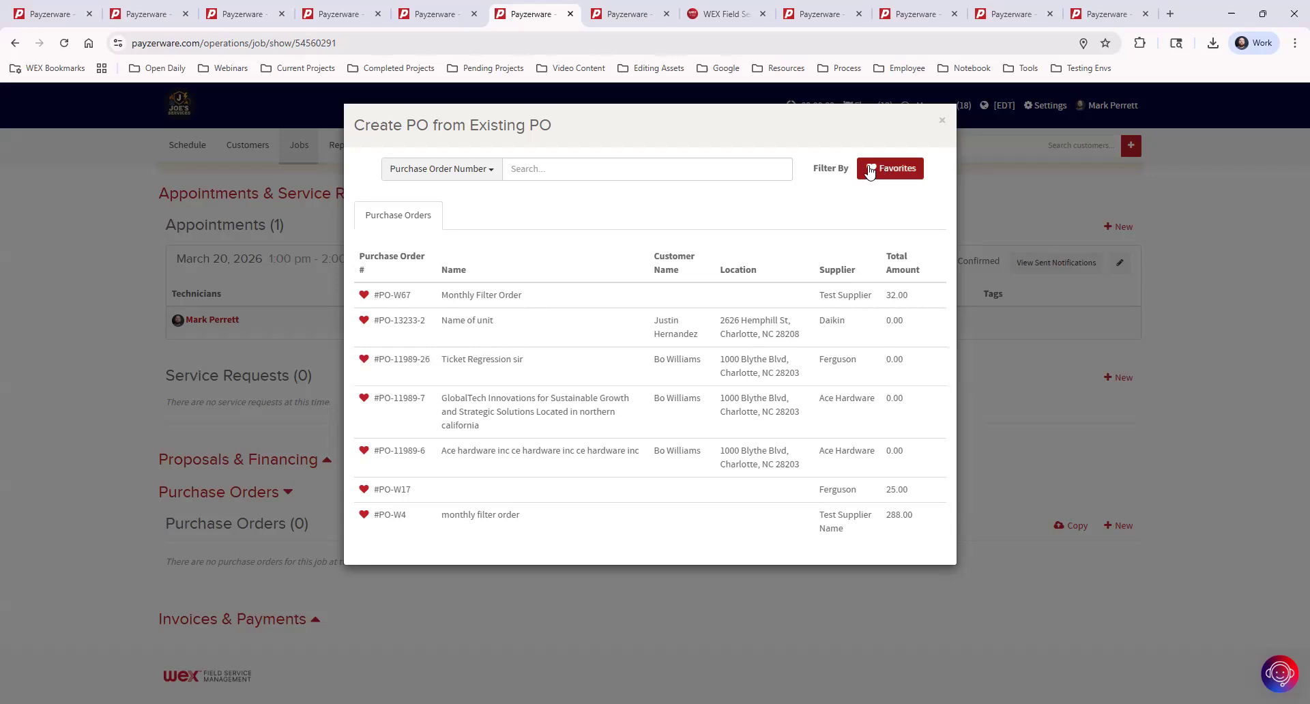
click(892, 171)
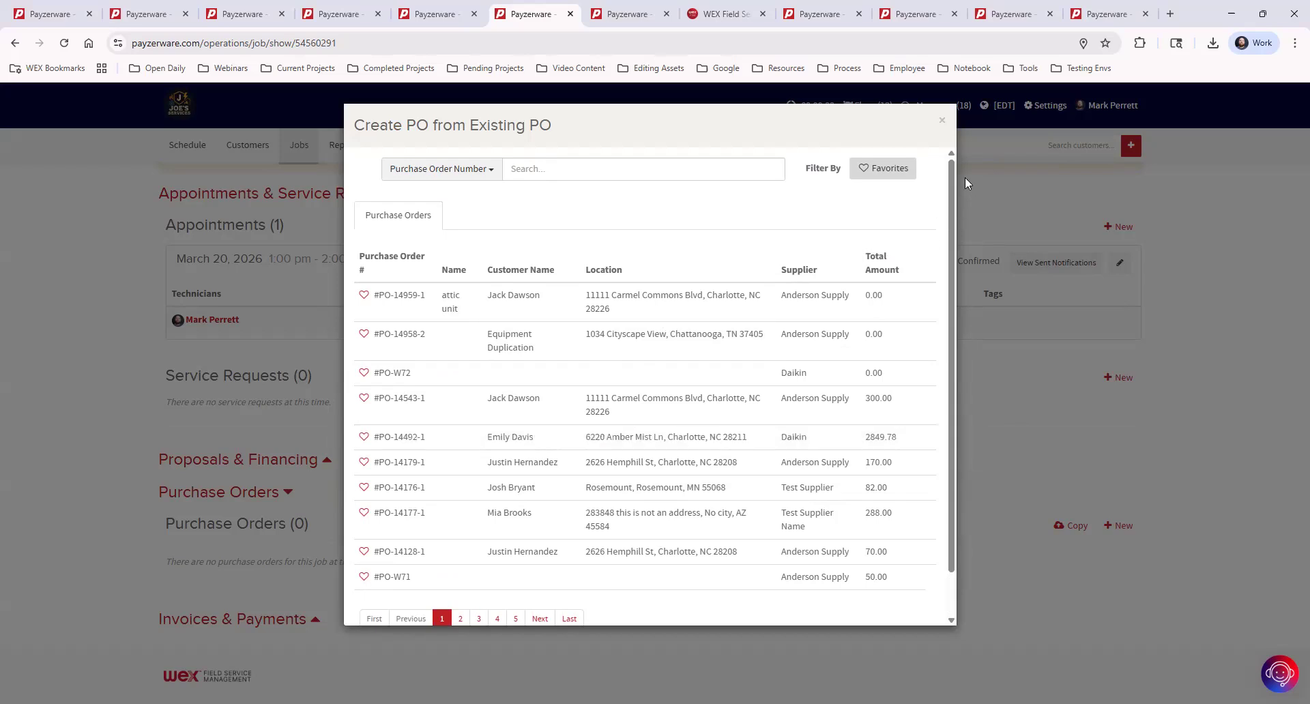
click(941, 123)
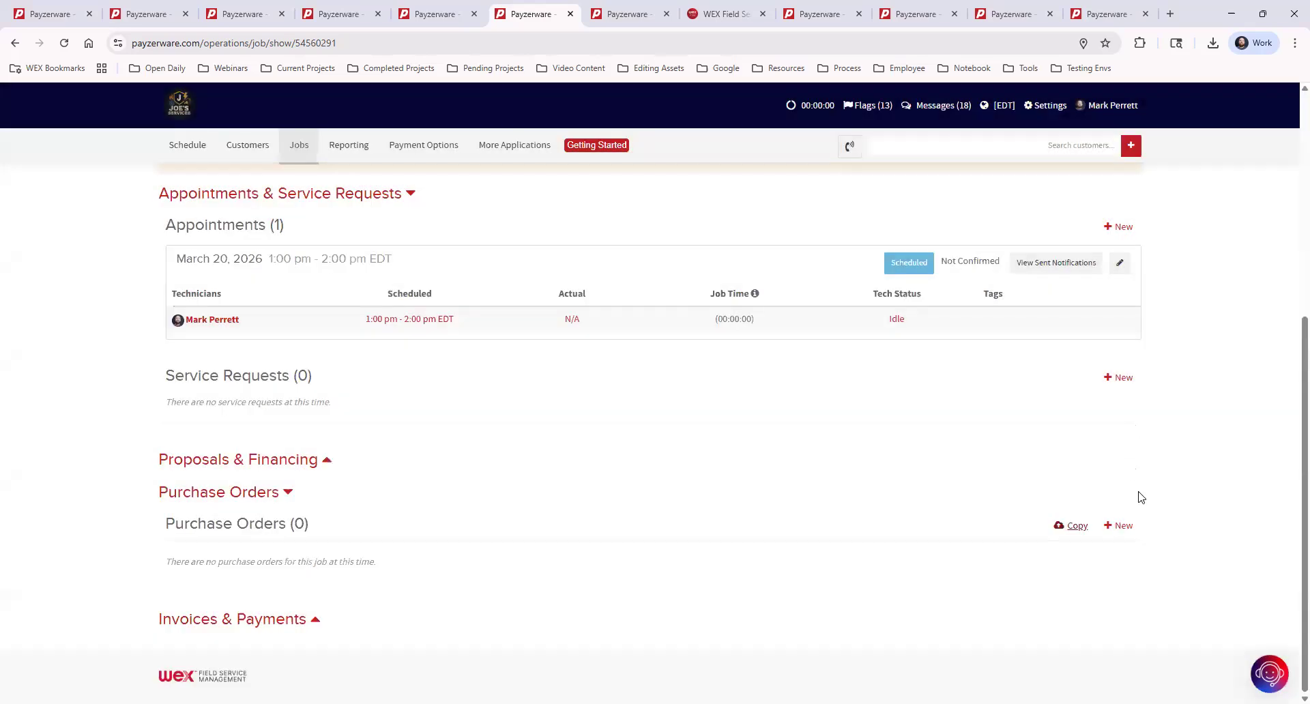
Begin a new job purchase order for supplier Anderson Supply using Job Account - 1004.
click(1123, 526)
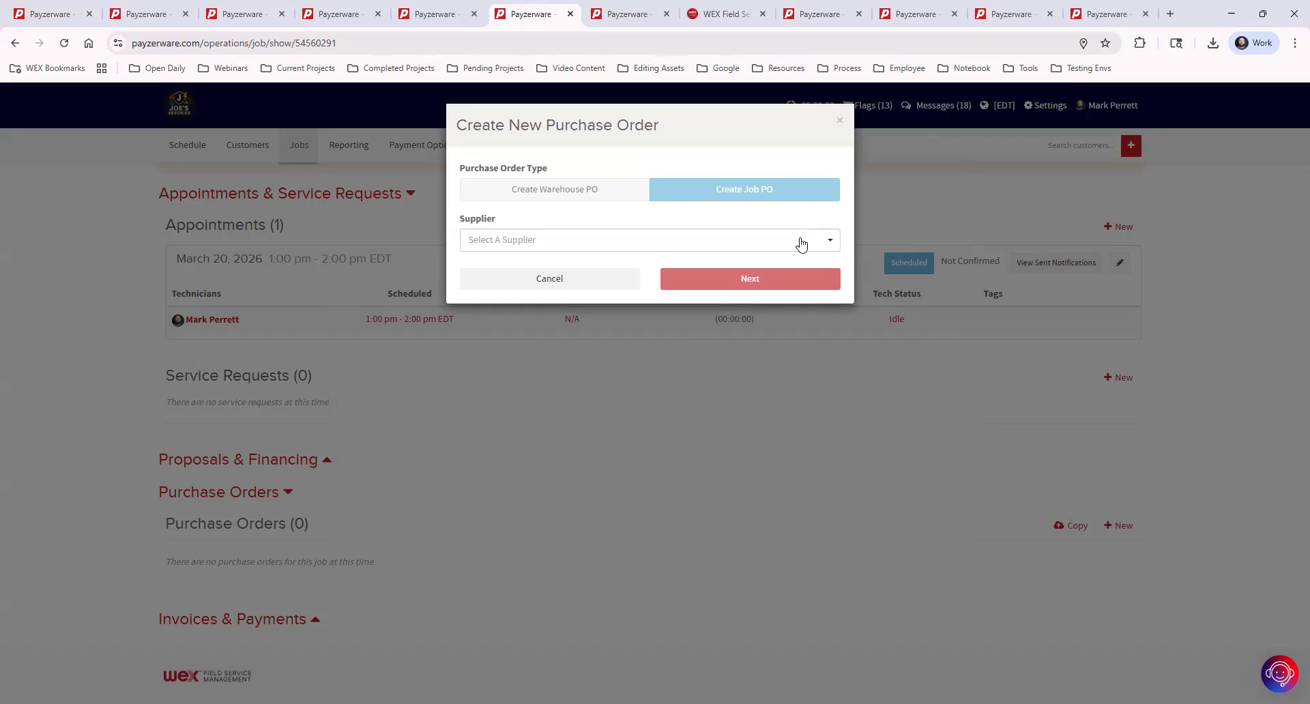
click(801, 245)
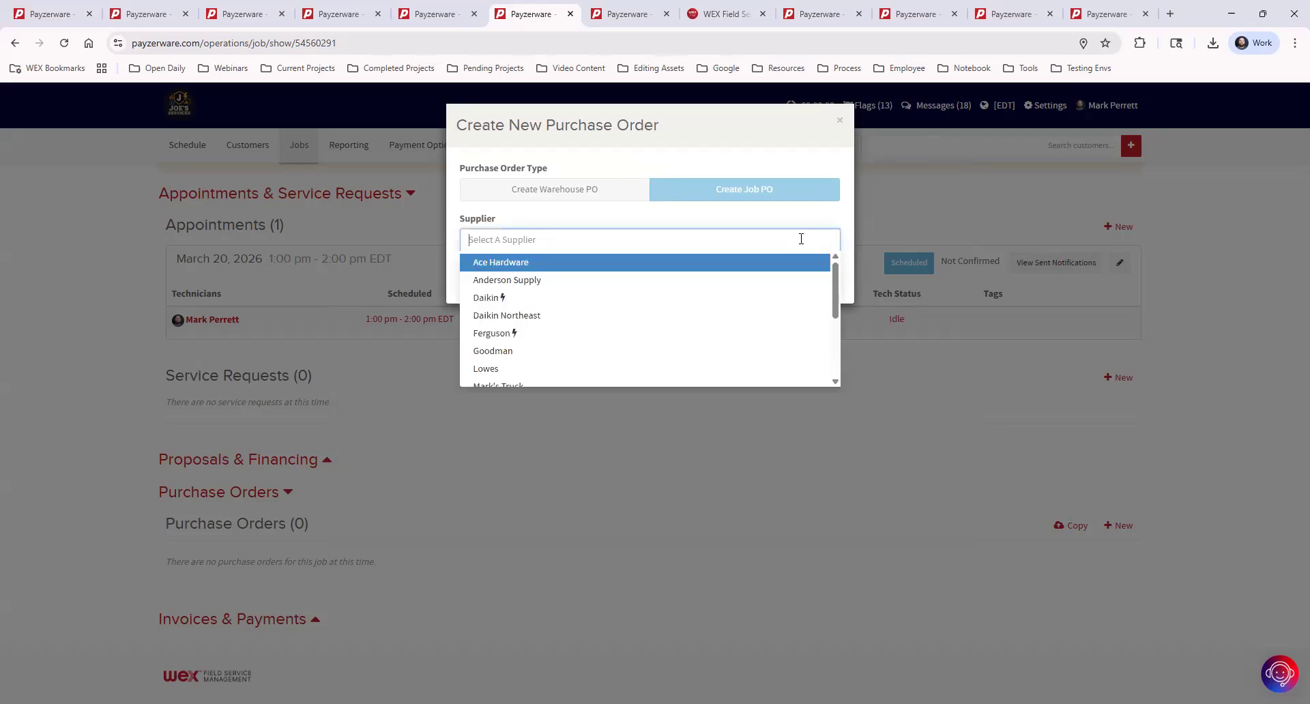
click(564, 286)
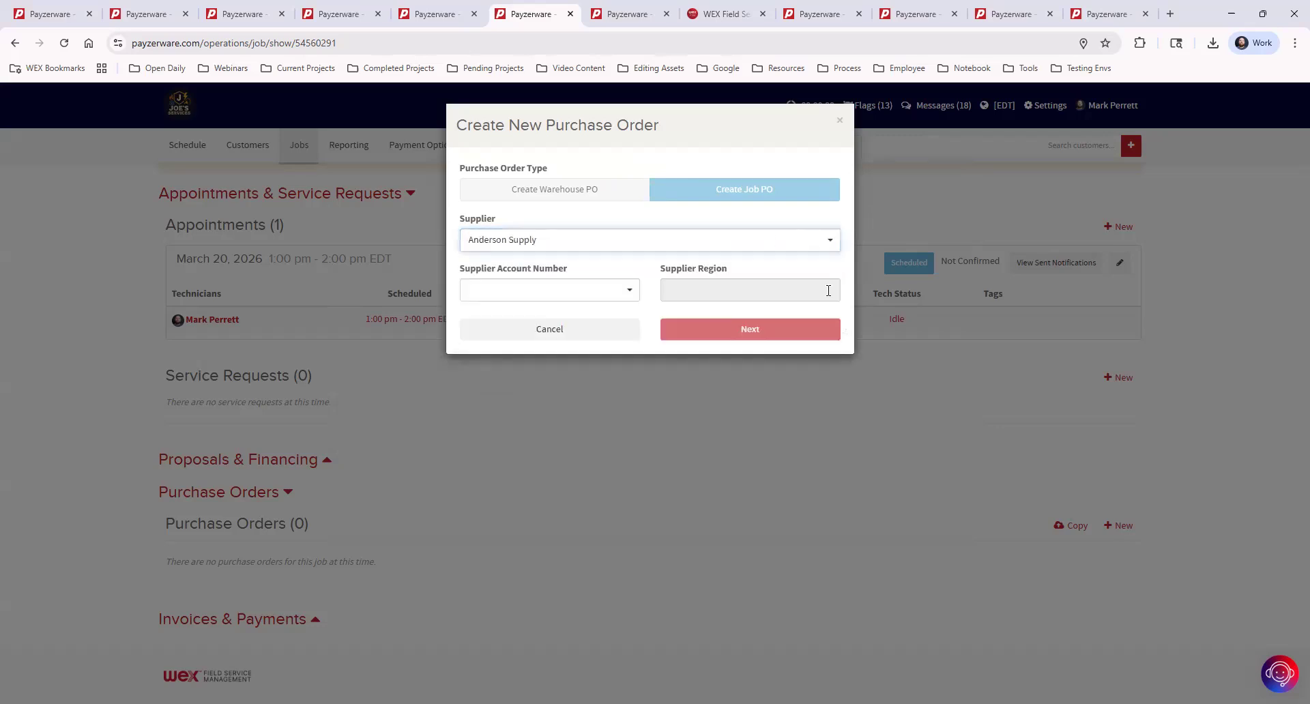
click(619, 296)
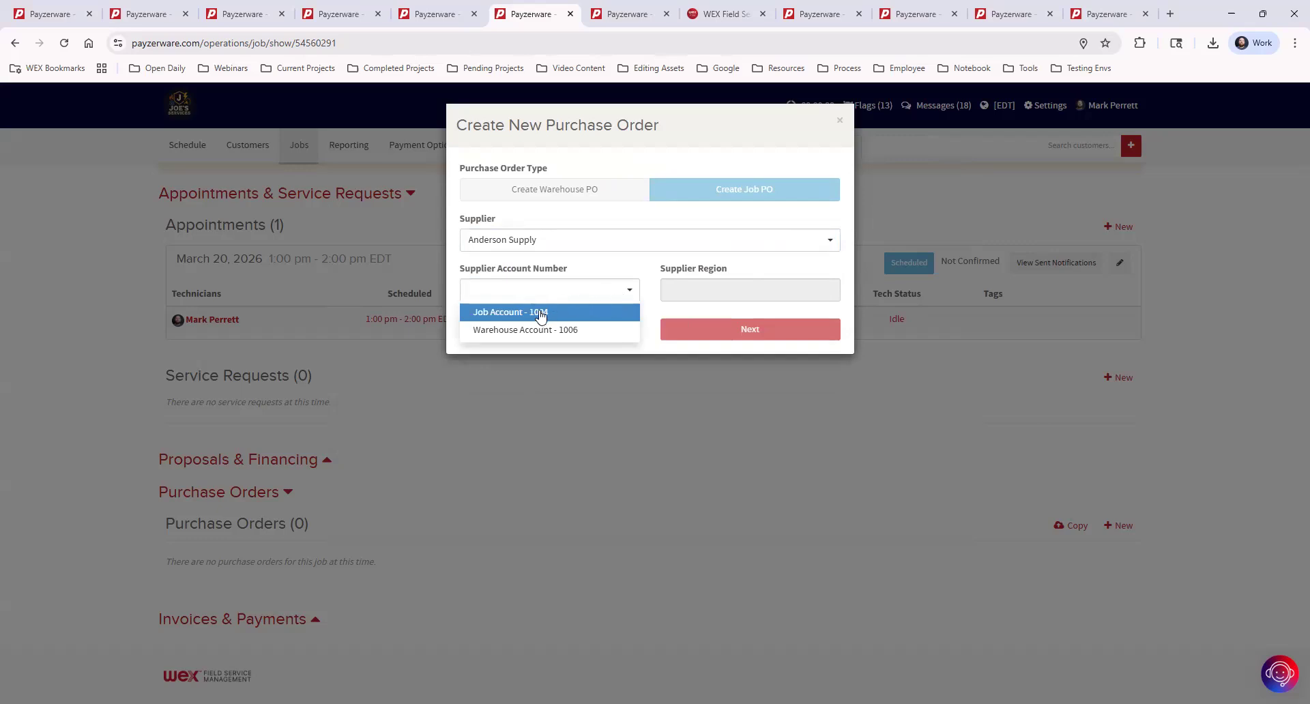
click(539, 313)
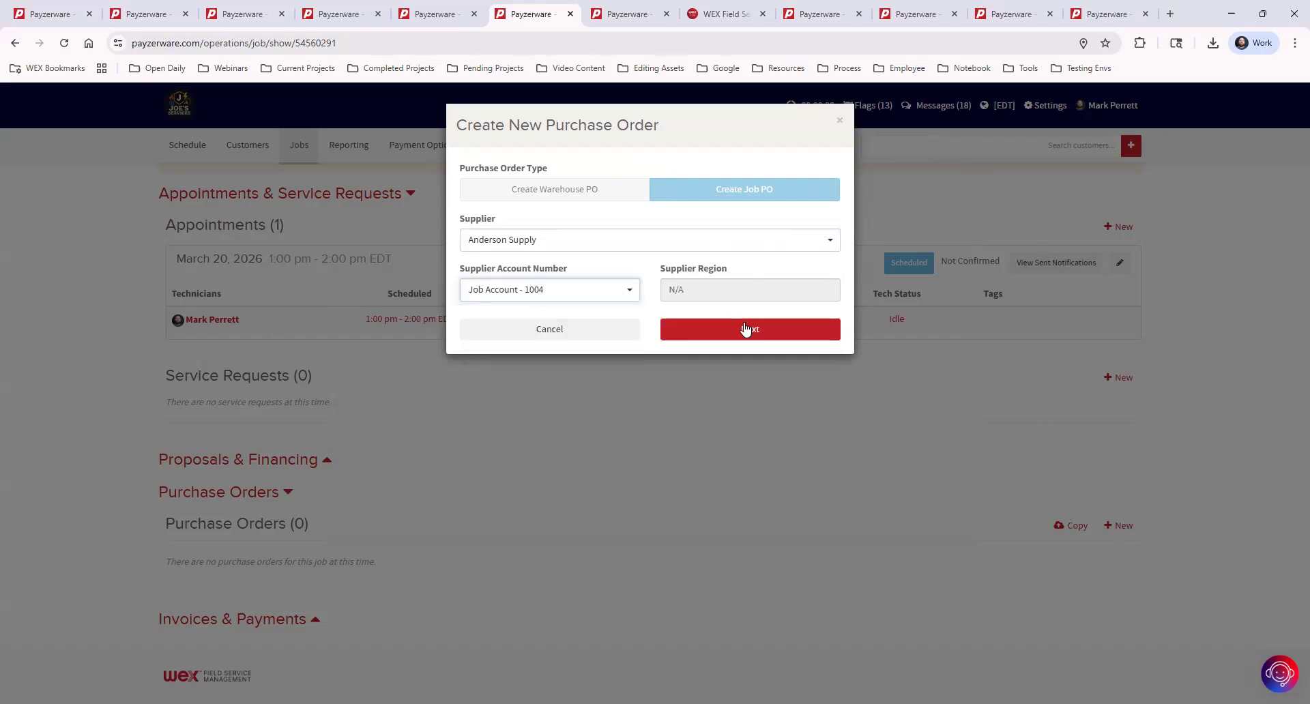
click(744, 332)
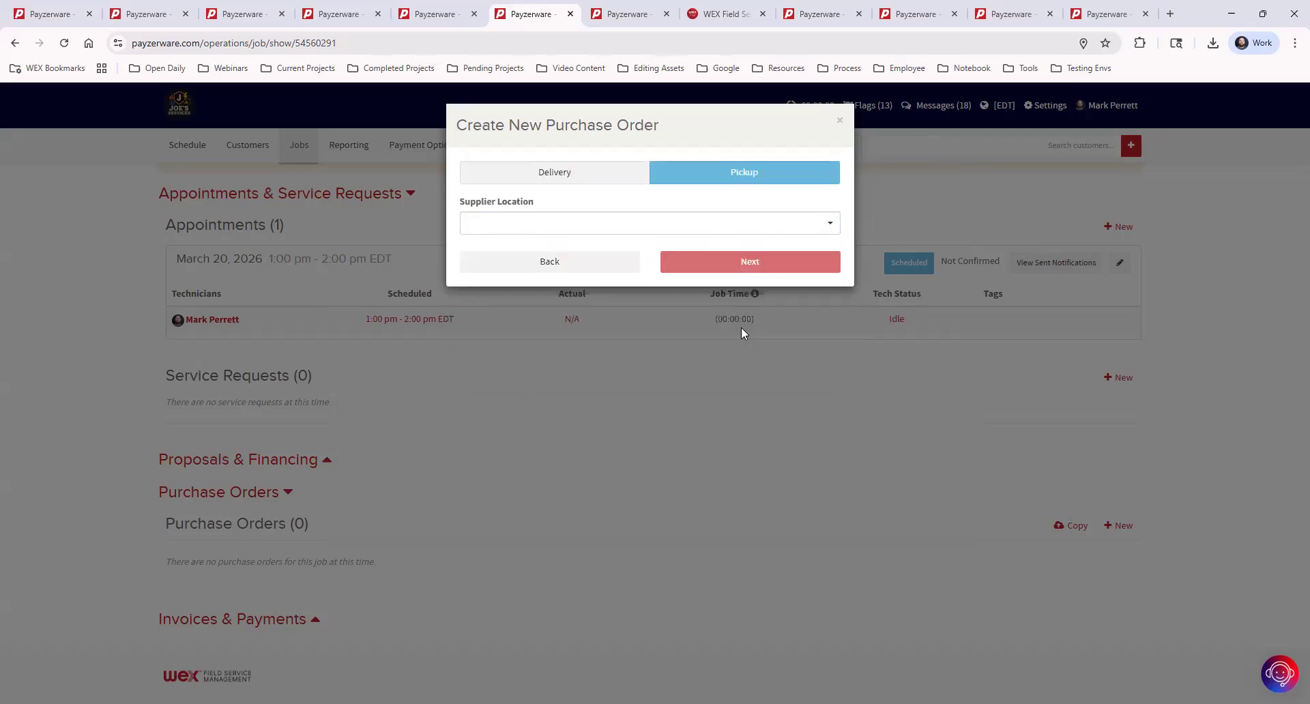
Set the pickup location to Eastway Store and create the purchase order.
click(613, 226)
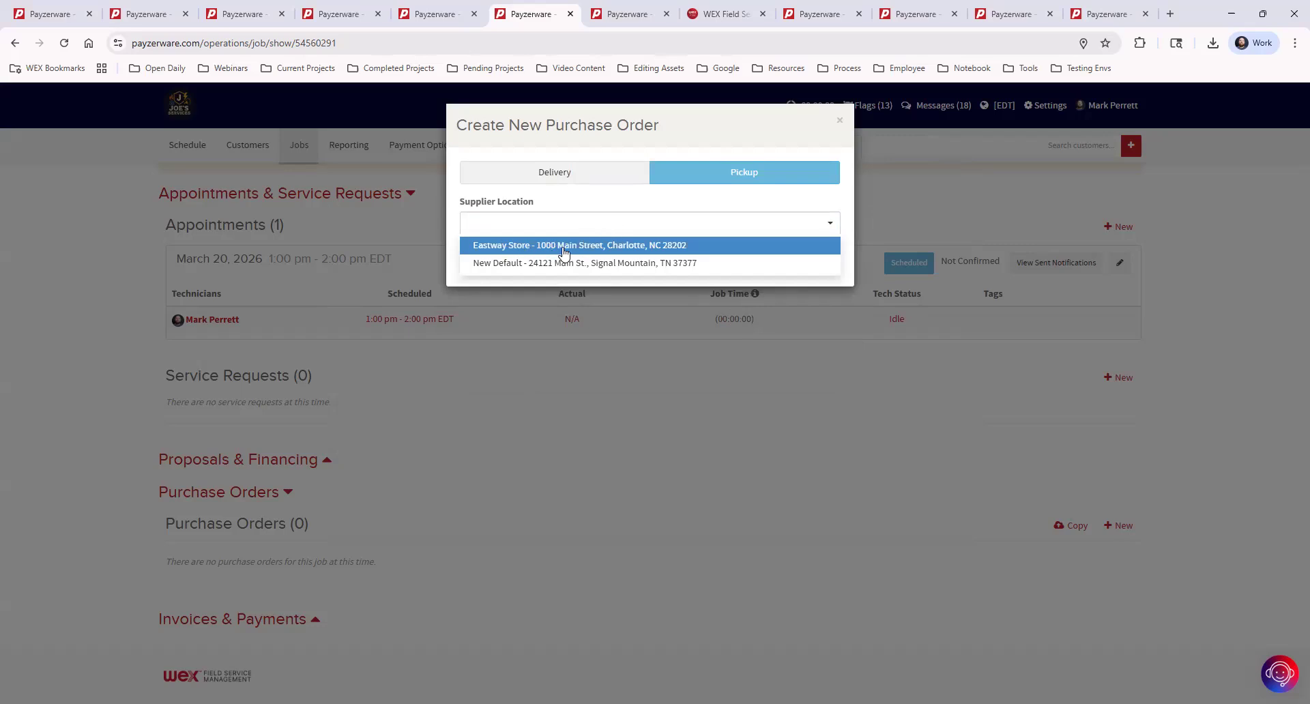
click(576, 247)
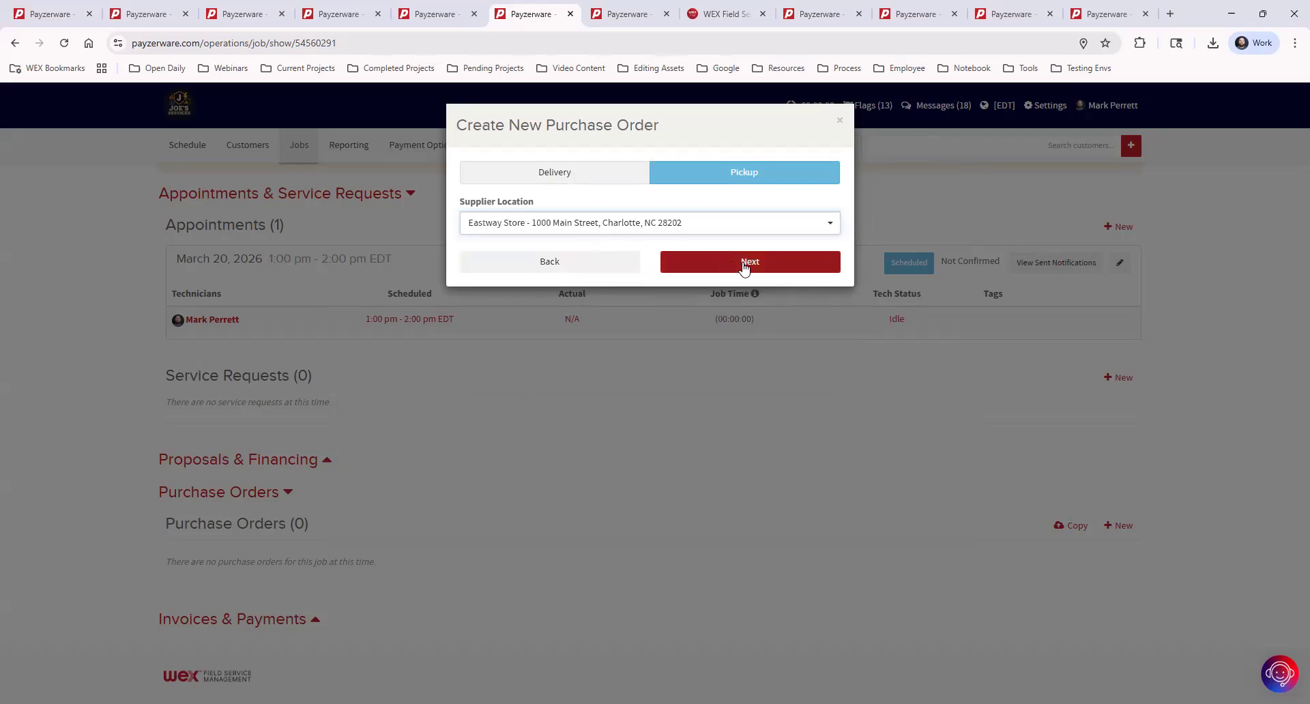
click(745, 269)
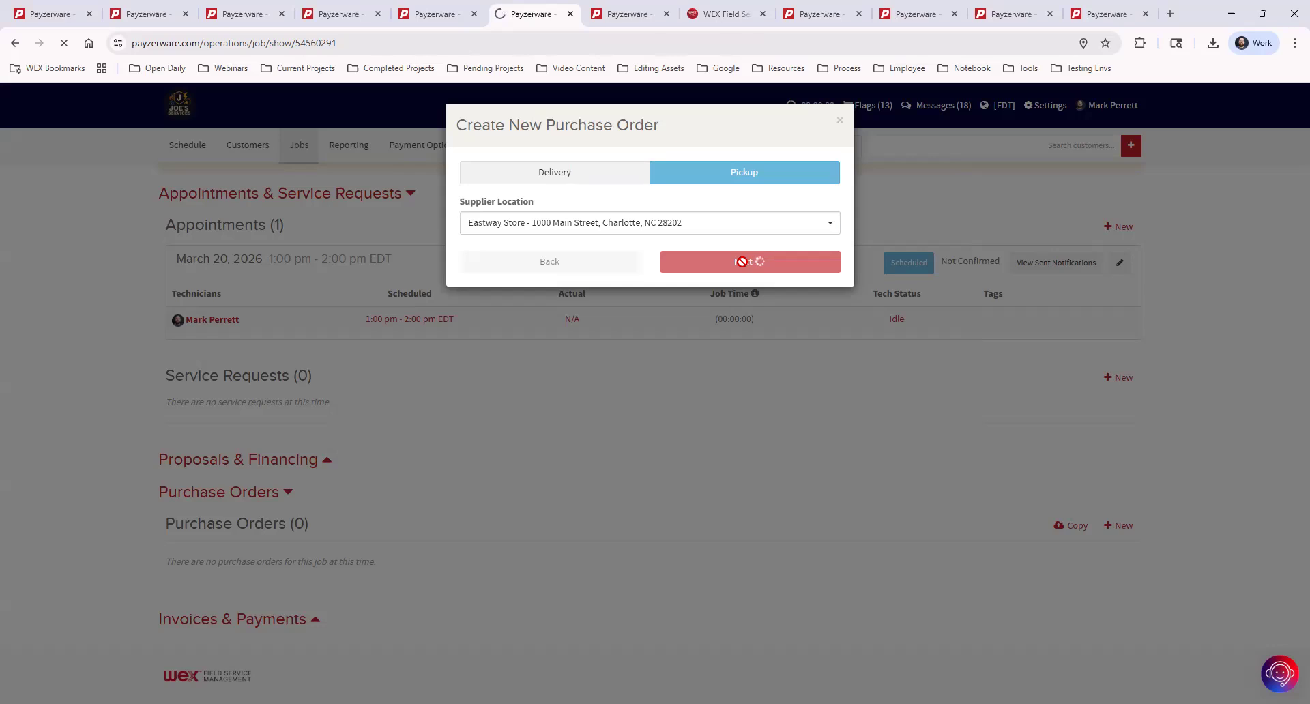
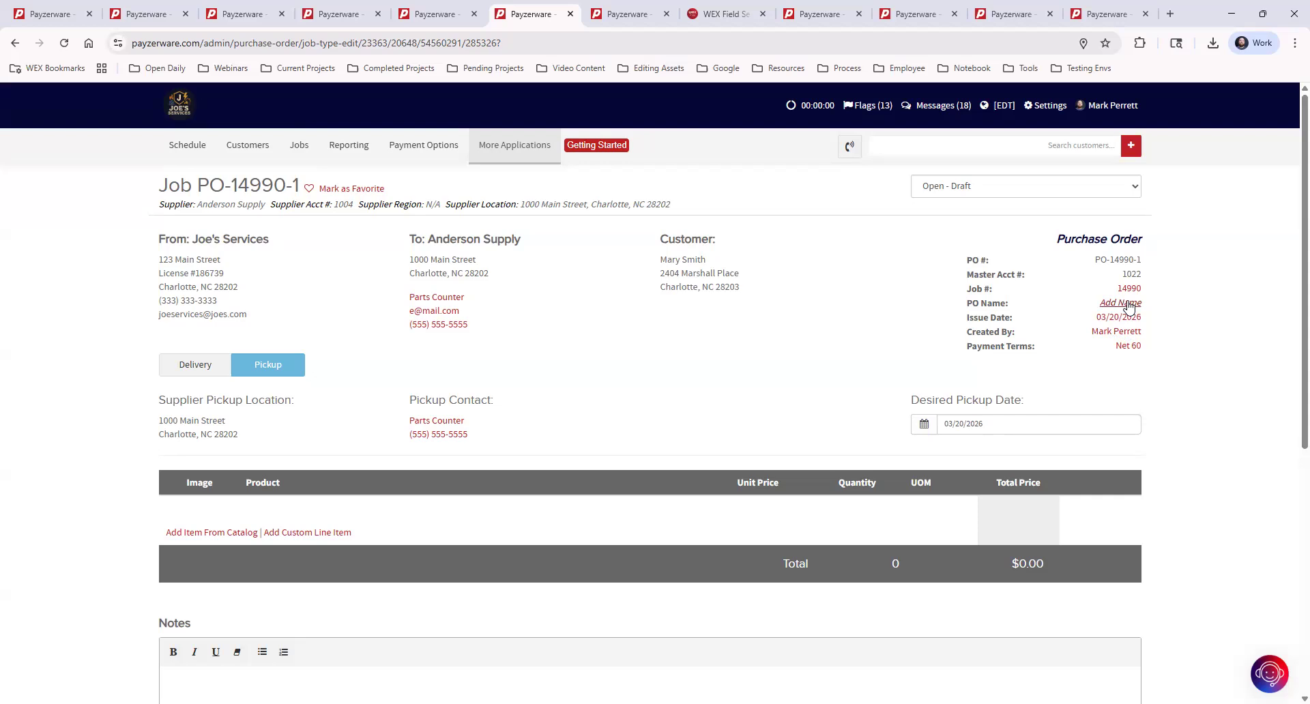
Add the name 'No AC PO' to purchase order PO-14990-1 and save it.
click(1127, 302)
click(664, 187)
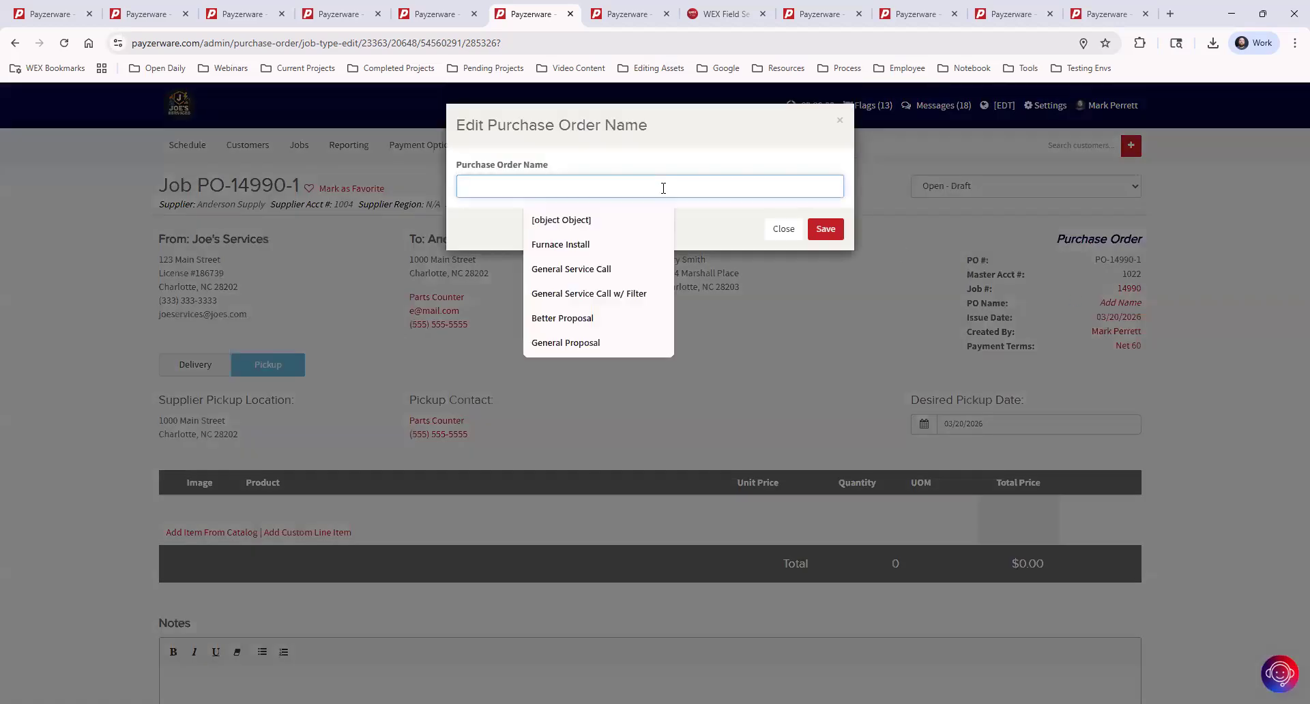
text(No AC)
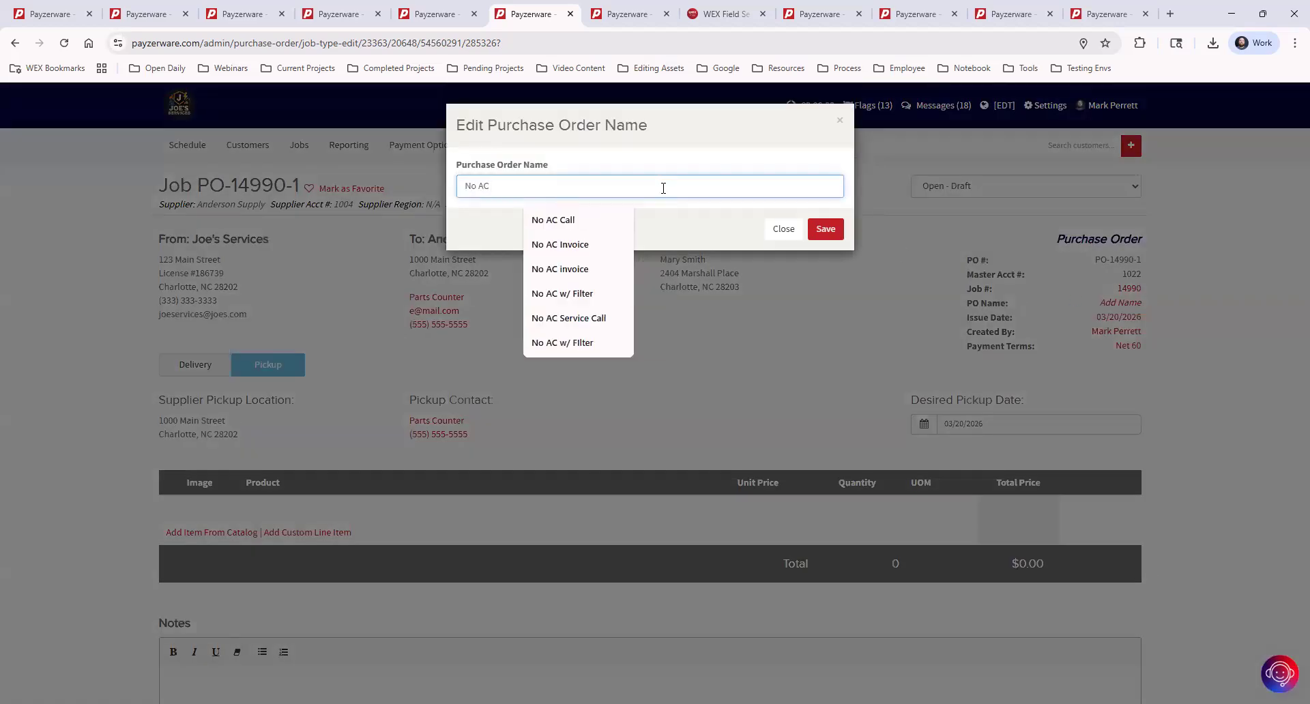
text( PO)
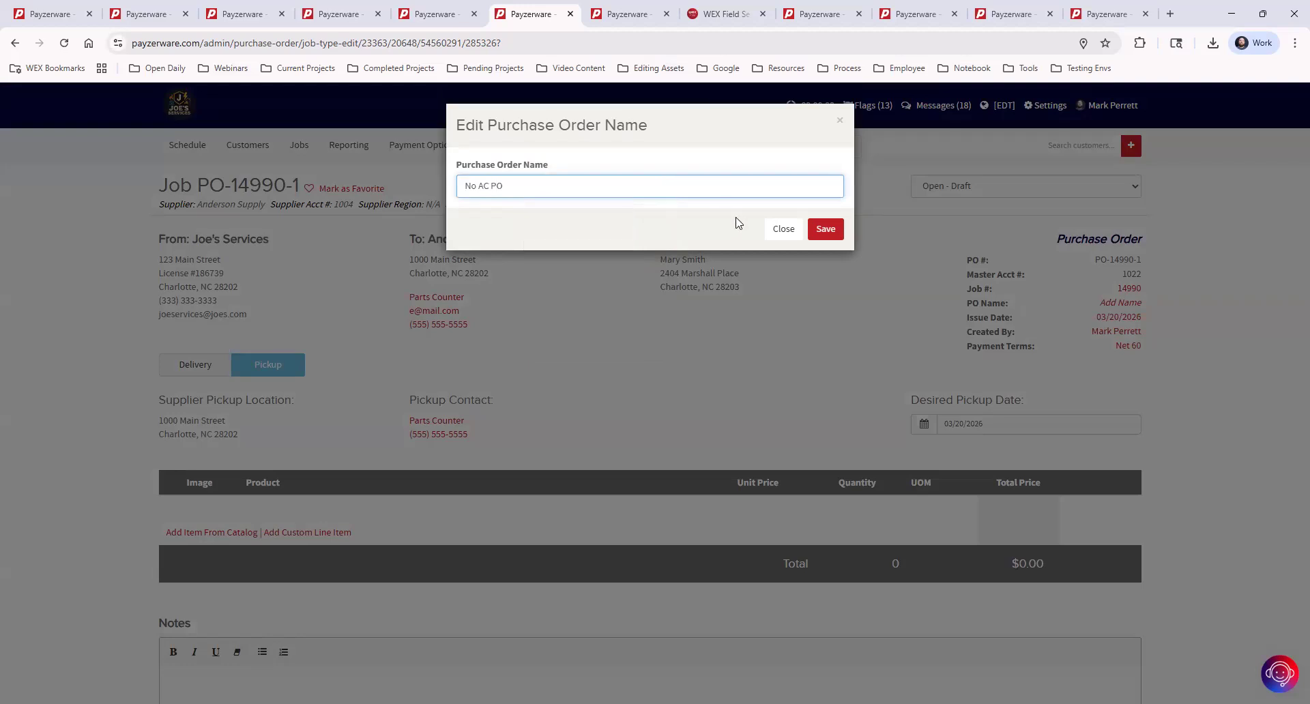
click(825, 228)
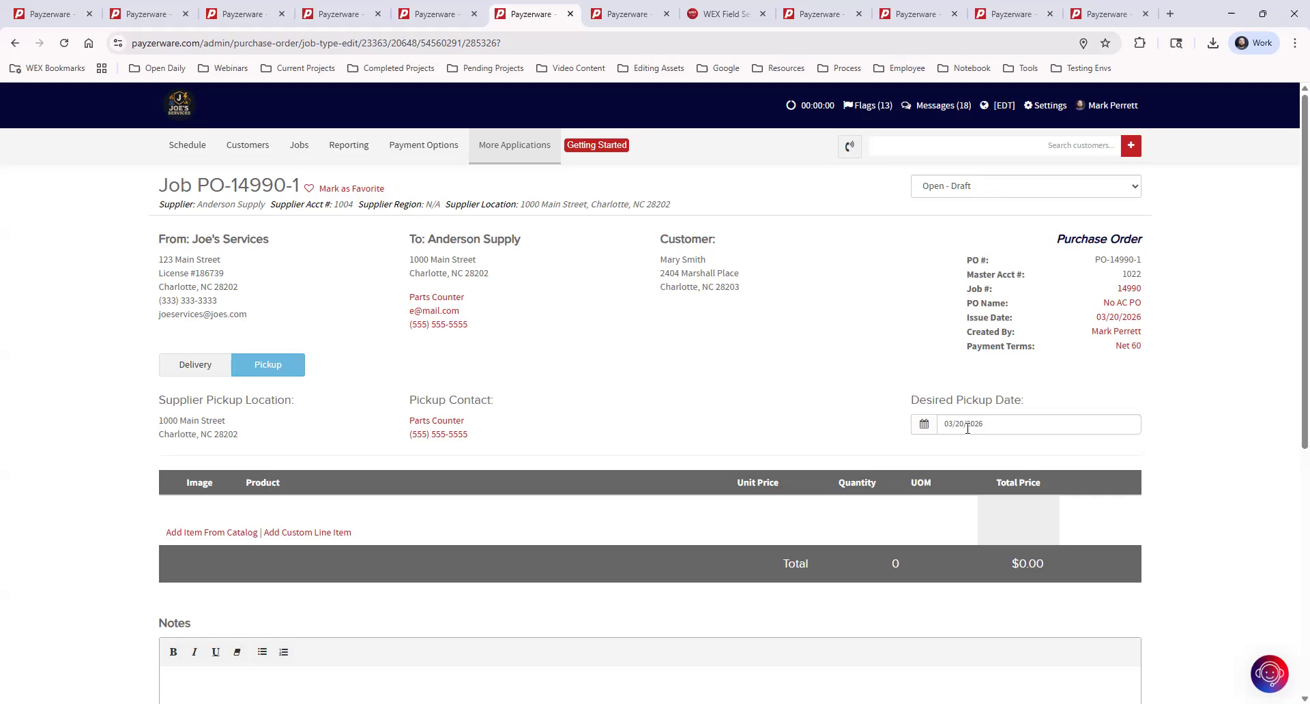
click(191, 369)
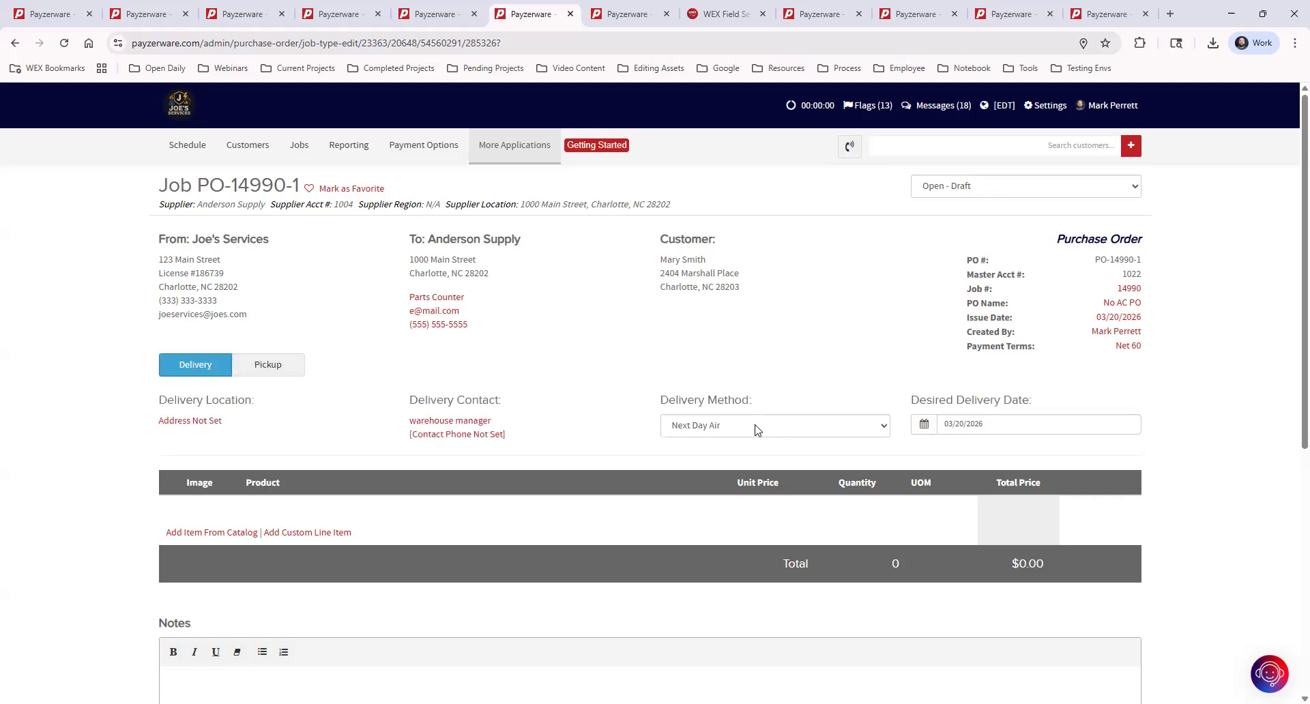
click(725, 427)
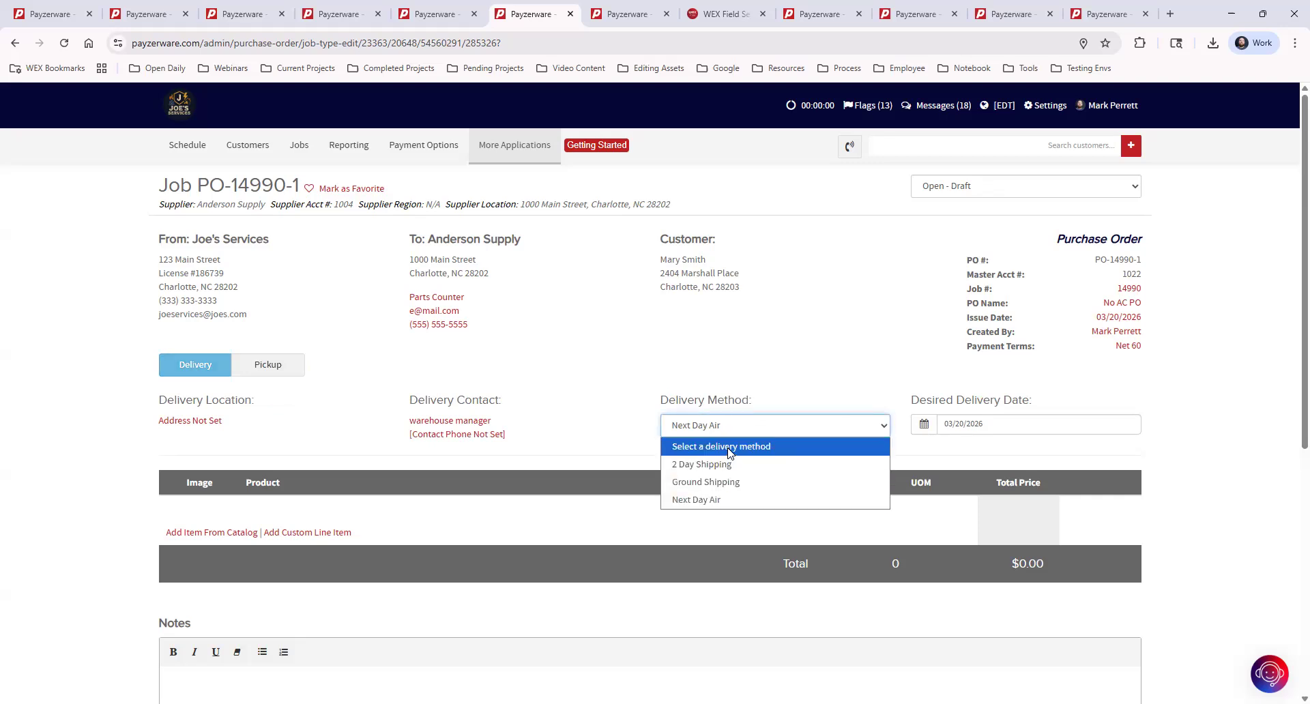
click(796, 366)
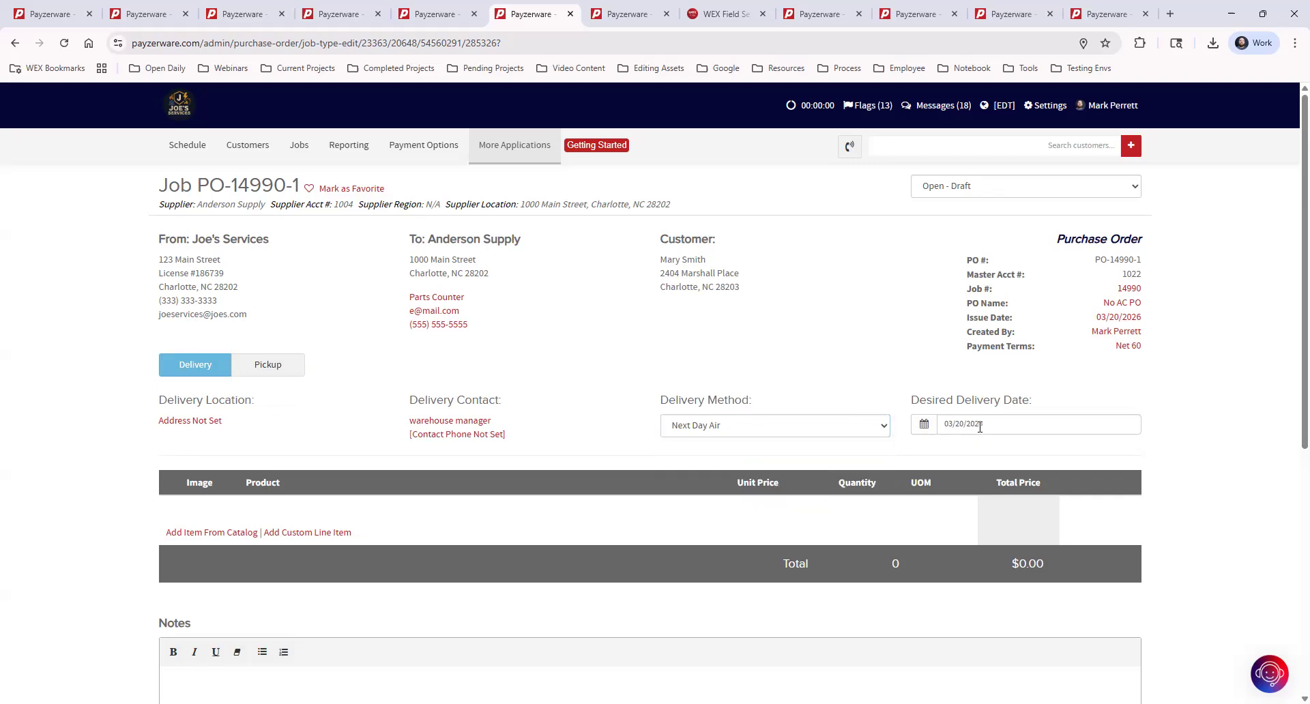
click(281, 371)
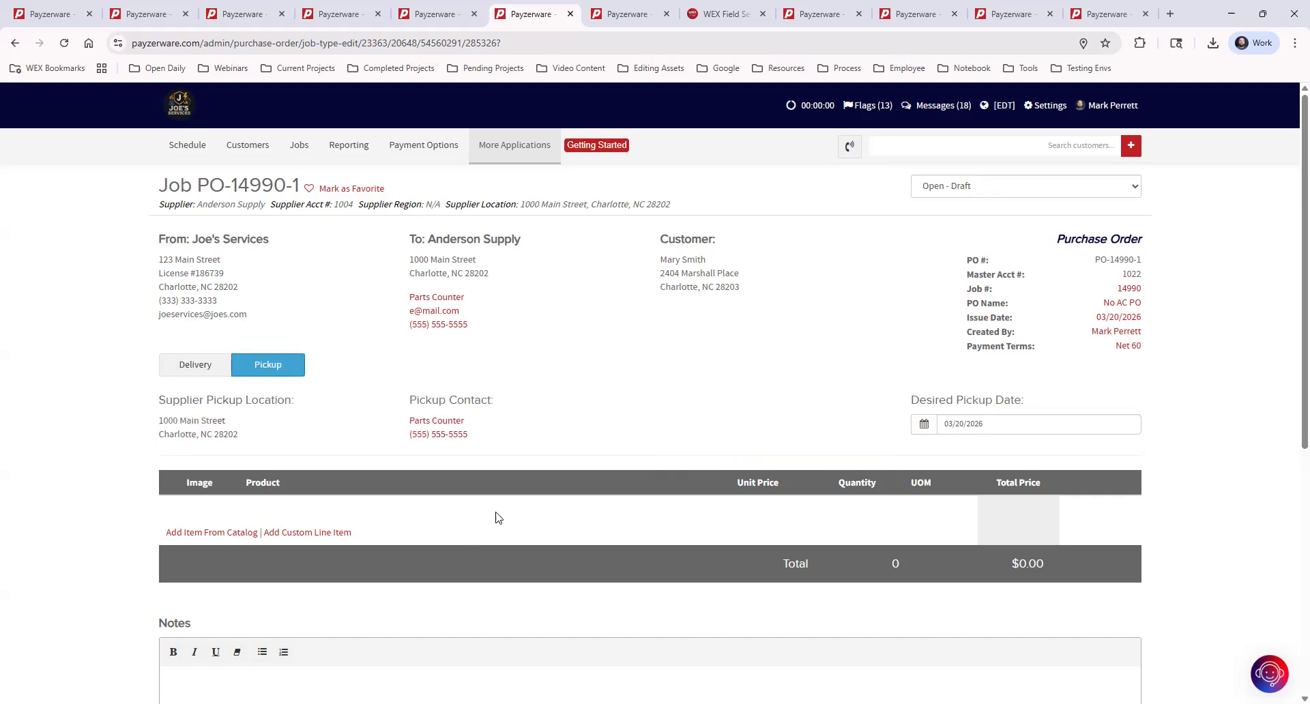
Put Filter and Part 3 from the Anderson Supply catalog in the cart and add them to PO-14990-1.
click(213, 536)
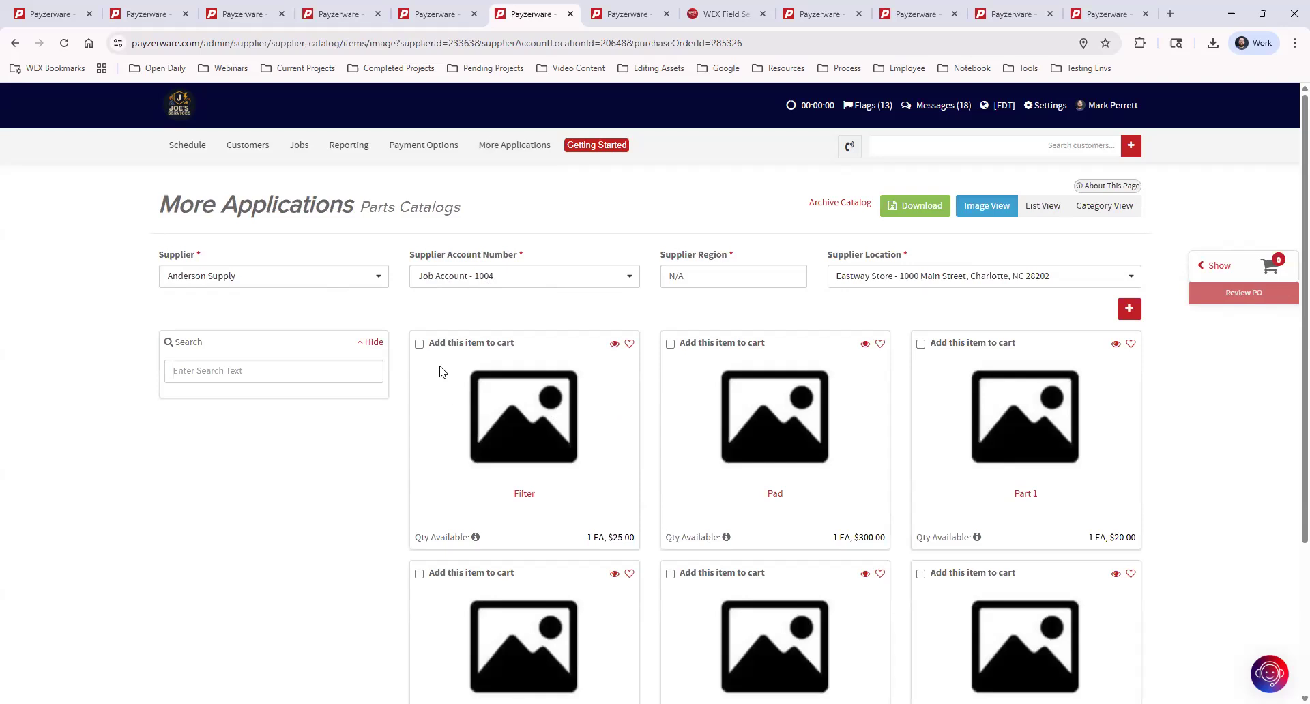
click(419, 344)
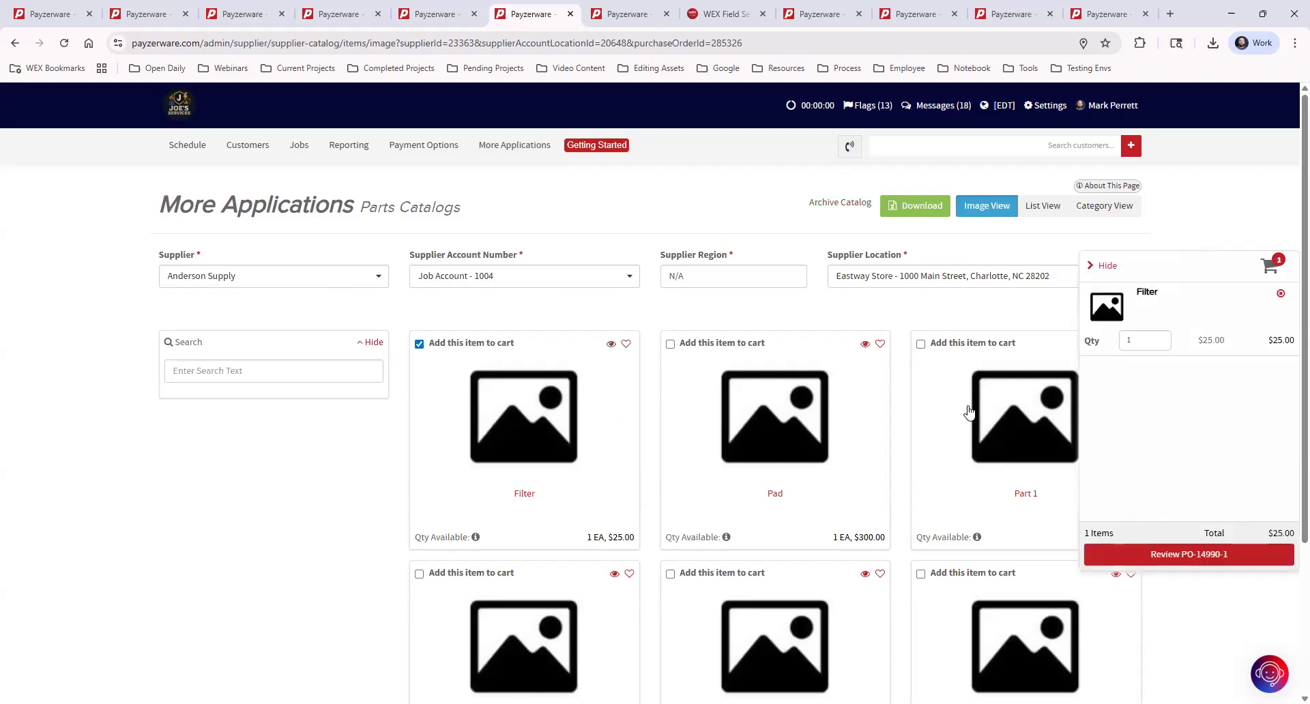
scroll(945, 412, down, 2)
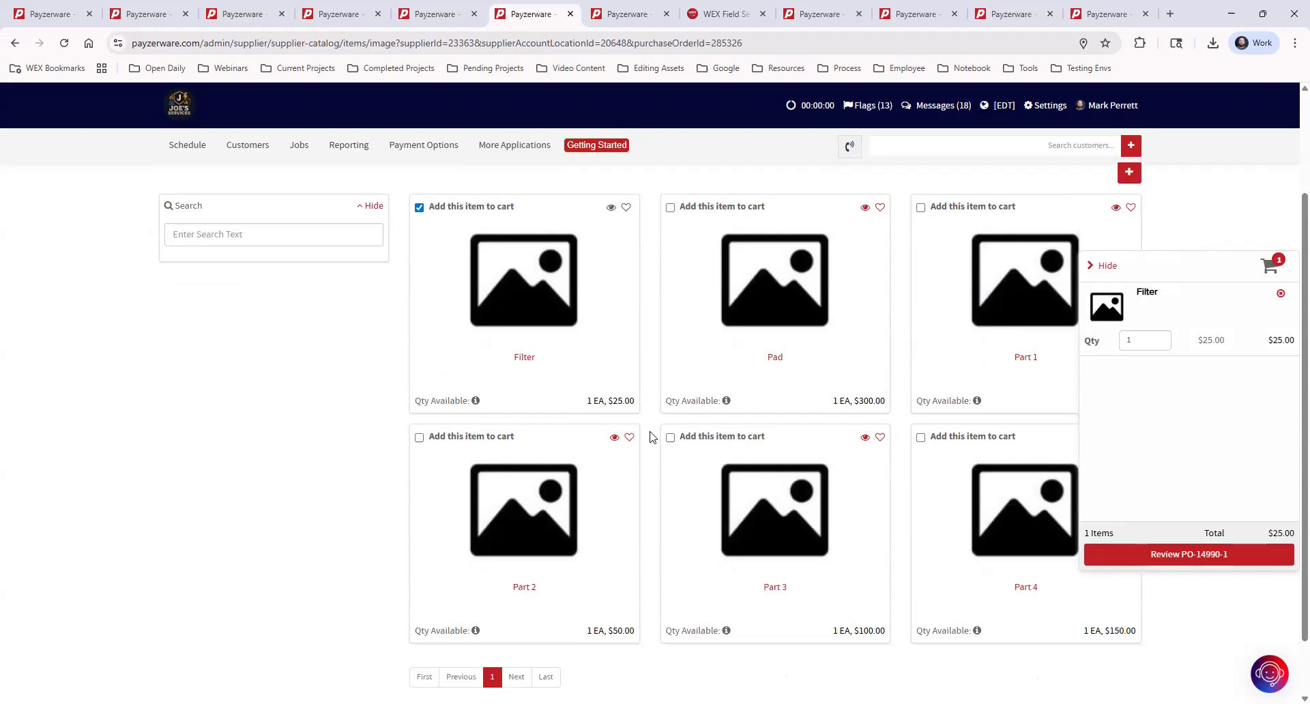
click(670, 437)
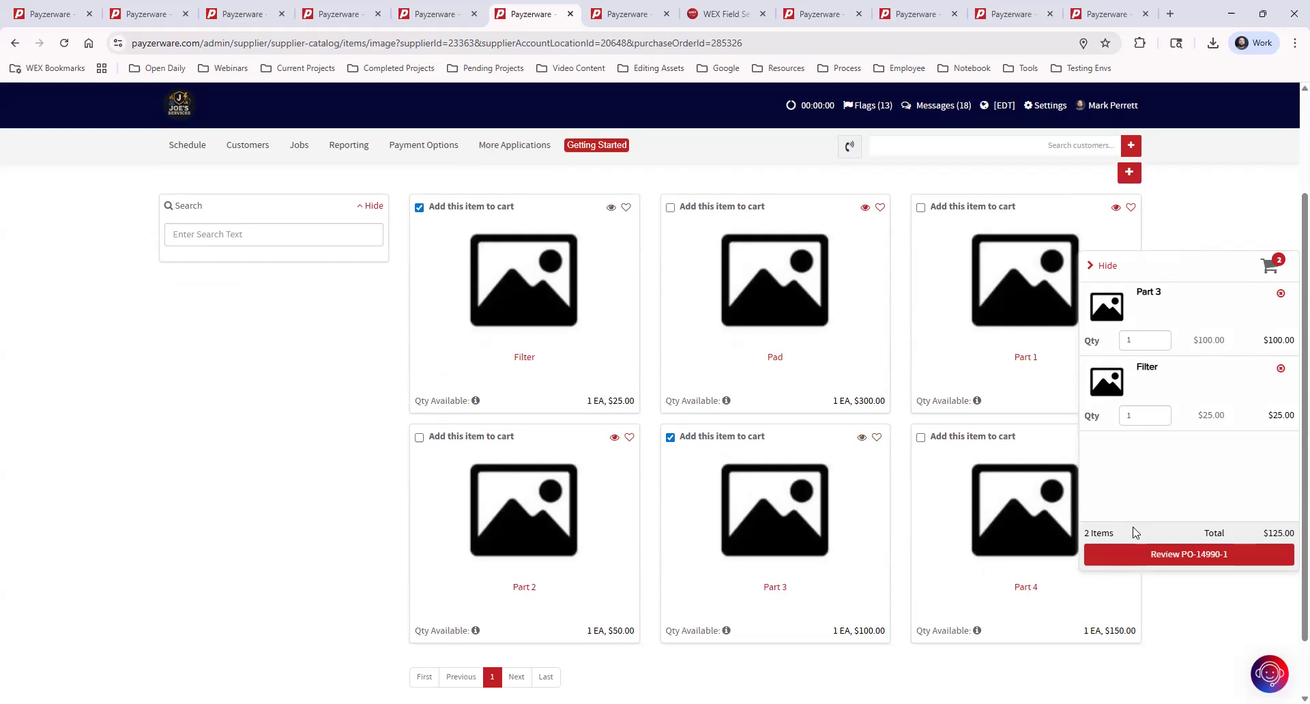
click(1209, 558)
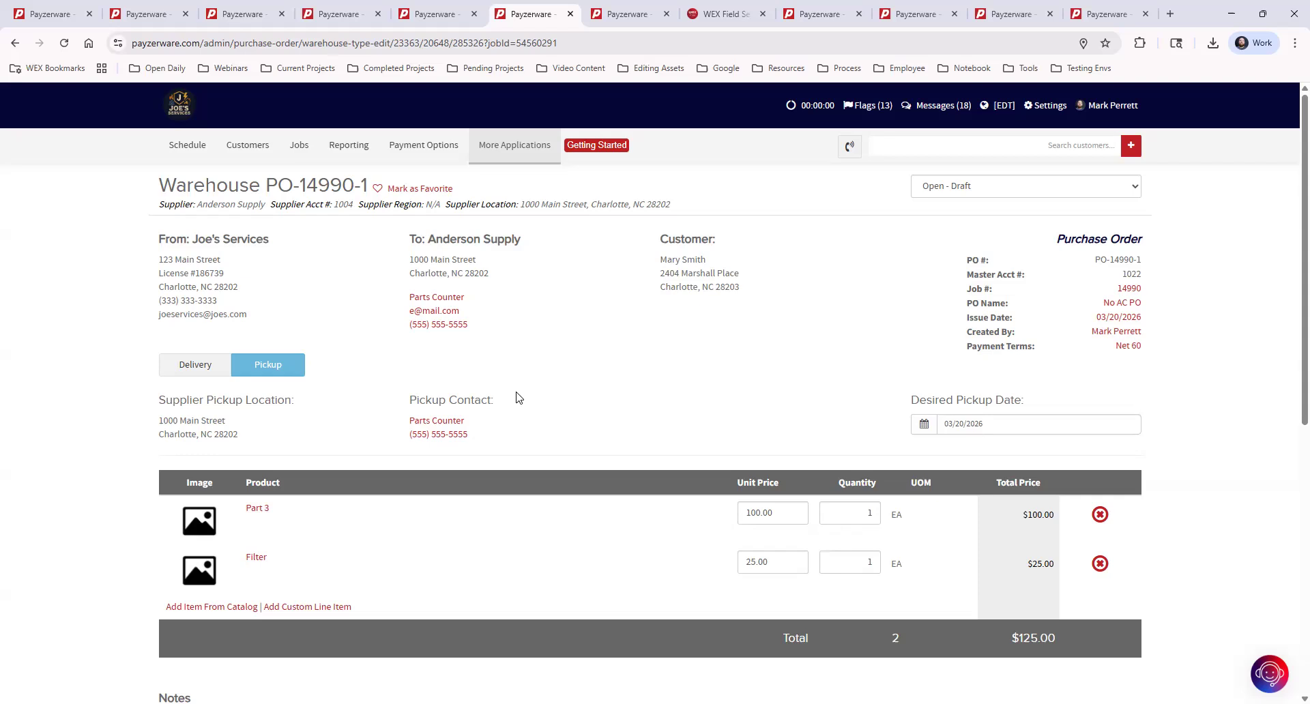
Add custom line item 'Part 12' at a 50.00 unit price, also saved to the supplier catalog.
click(330, 608)
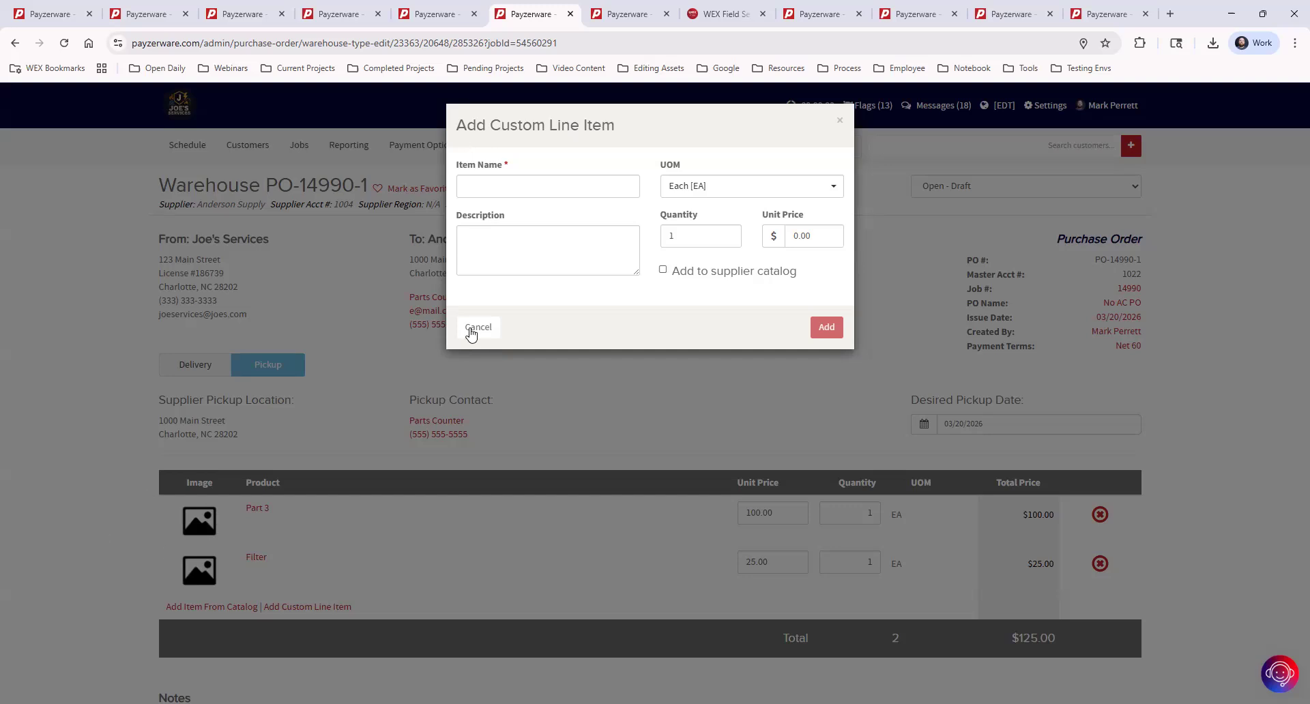
click(527, 185)
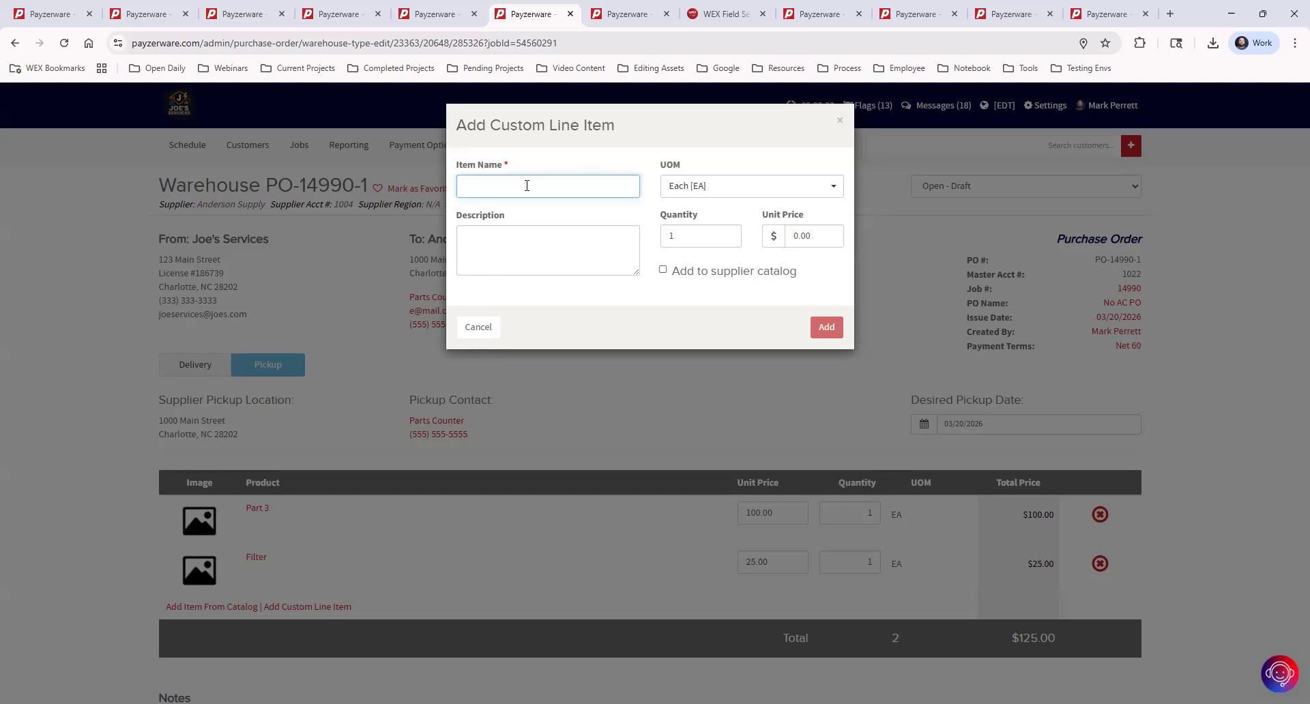
text(Part 12)
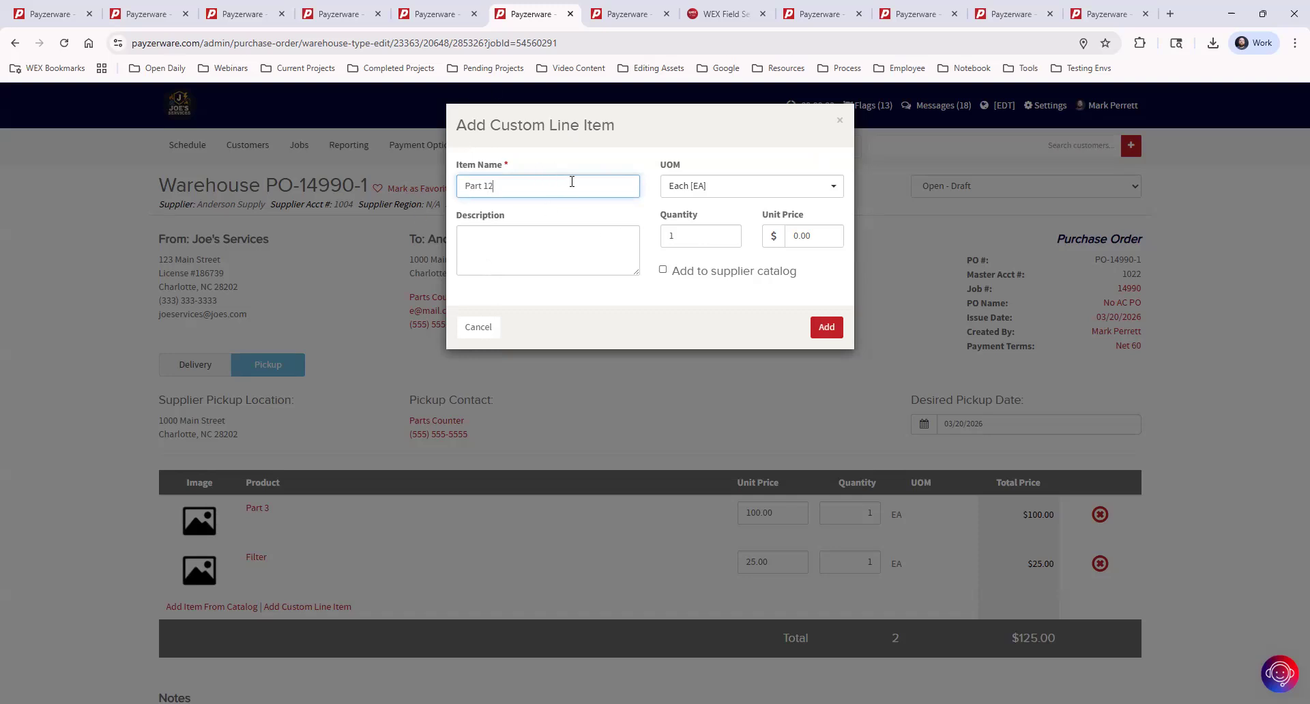
click(663, 272)
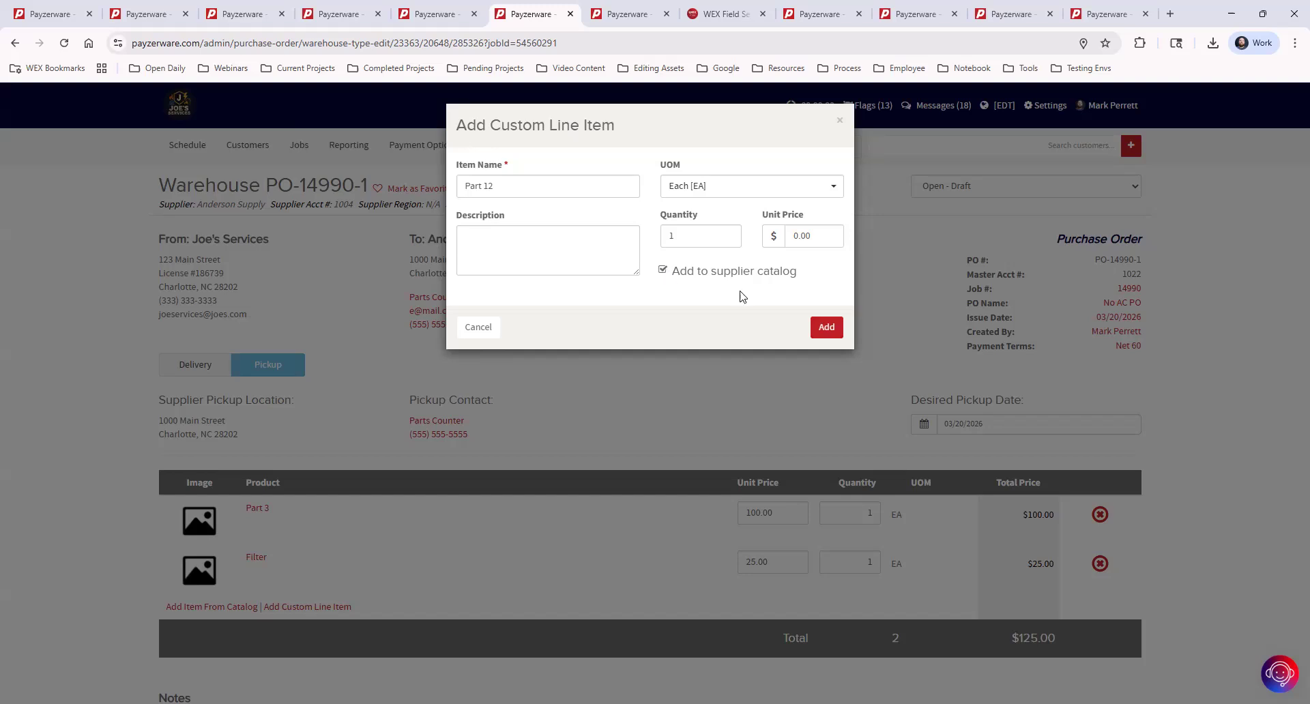
drag(820, 236, 719, 235)
text(5.90)
key(BackSpace)
key(BackSpace)
text(000)
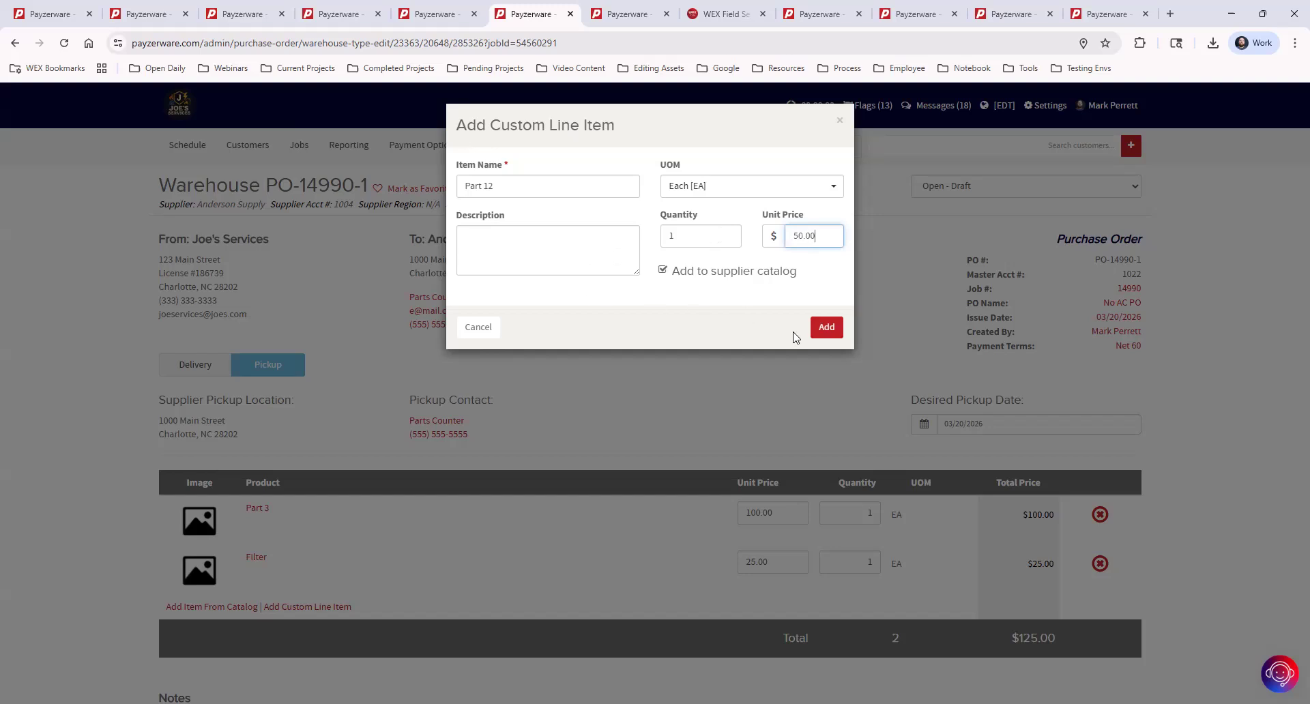
click(827, 329)
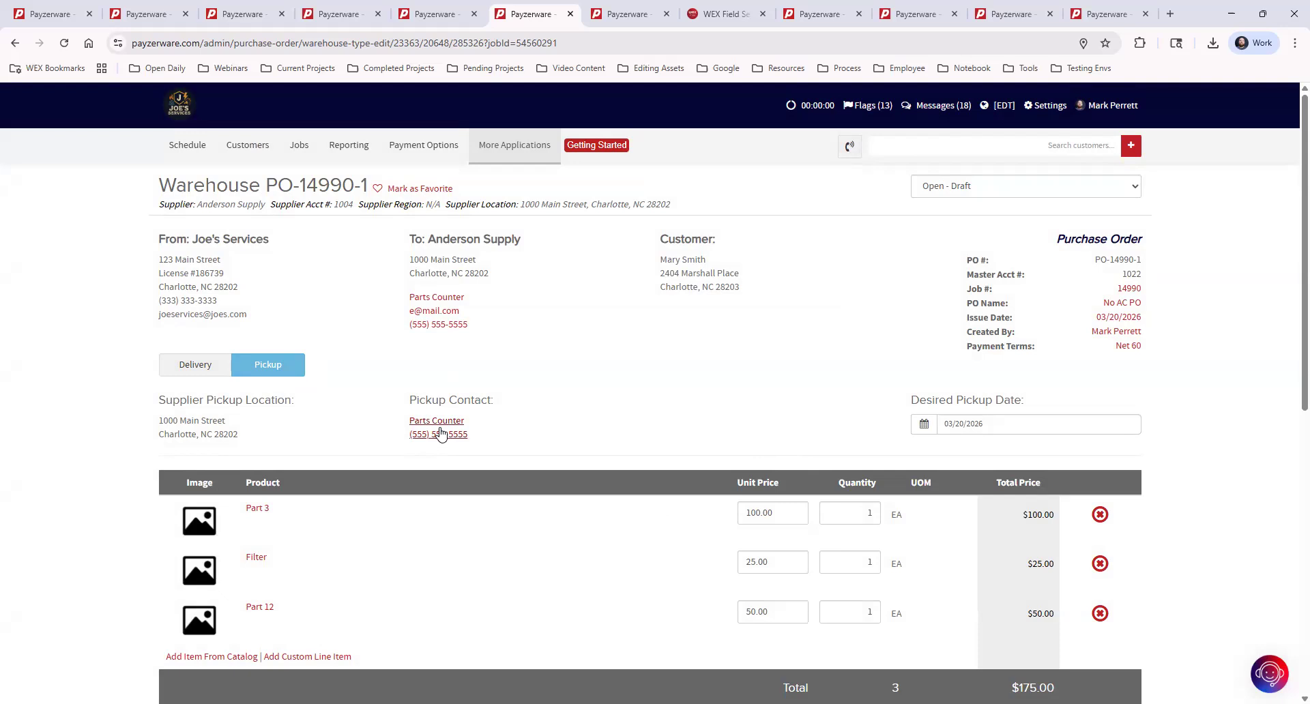
Sign PO-14990-1 with the signer's full name, then save it and prepare the supplier email.
scroll(760, 395, down, 8)
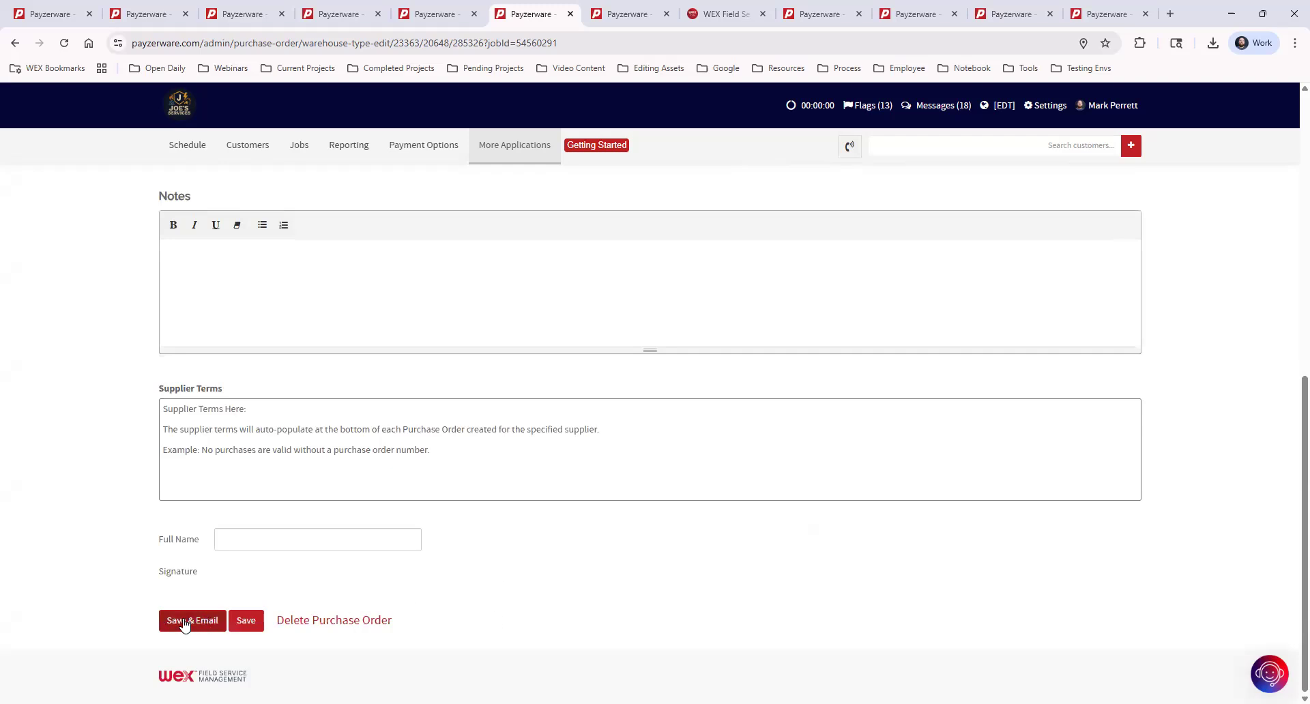
click(259, 539)
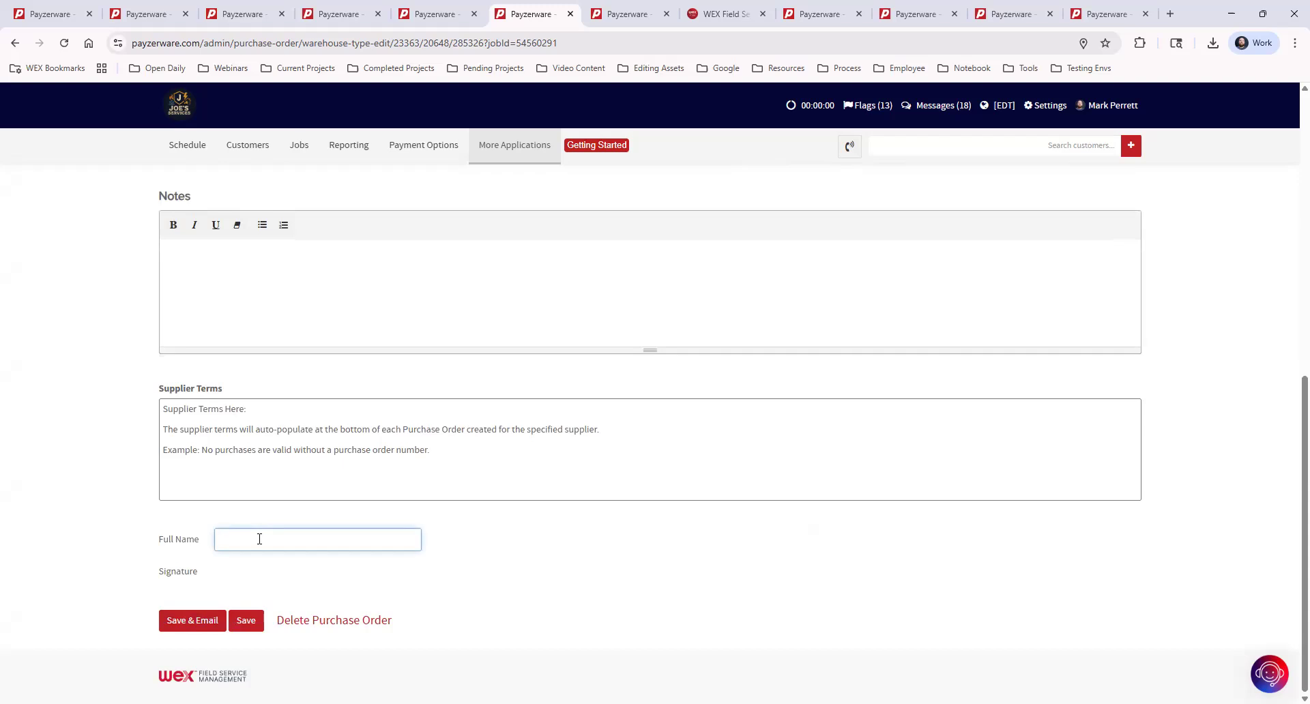
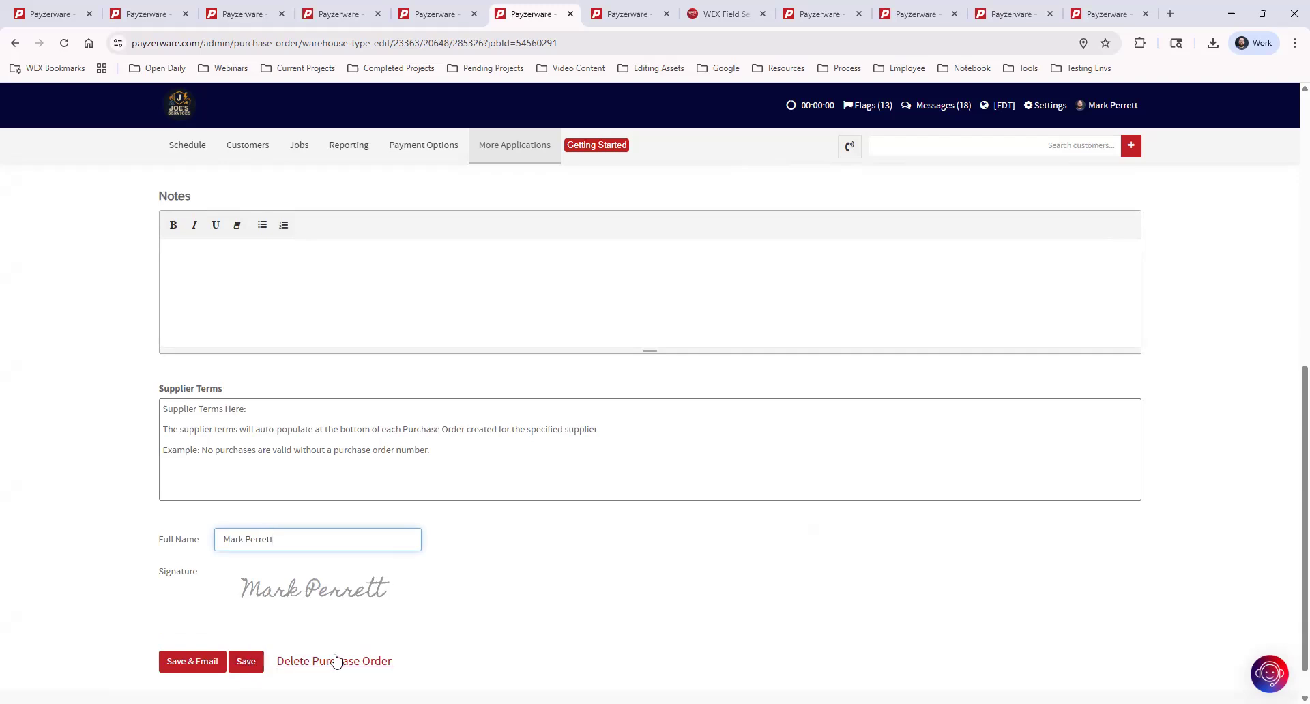
click(176, 663)
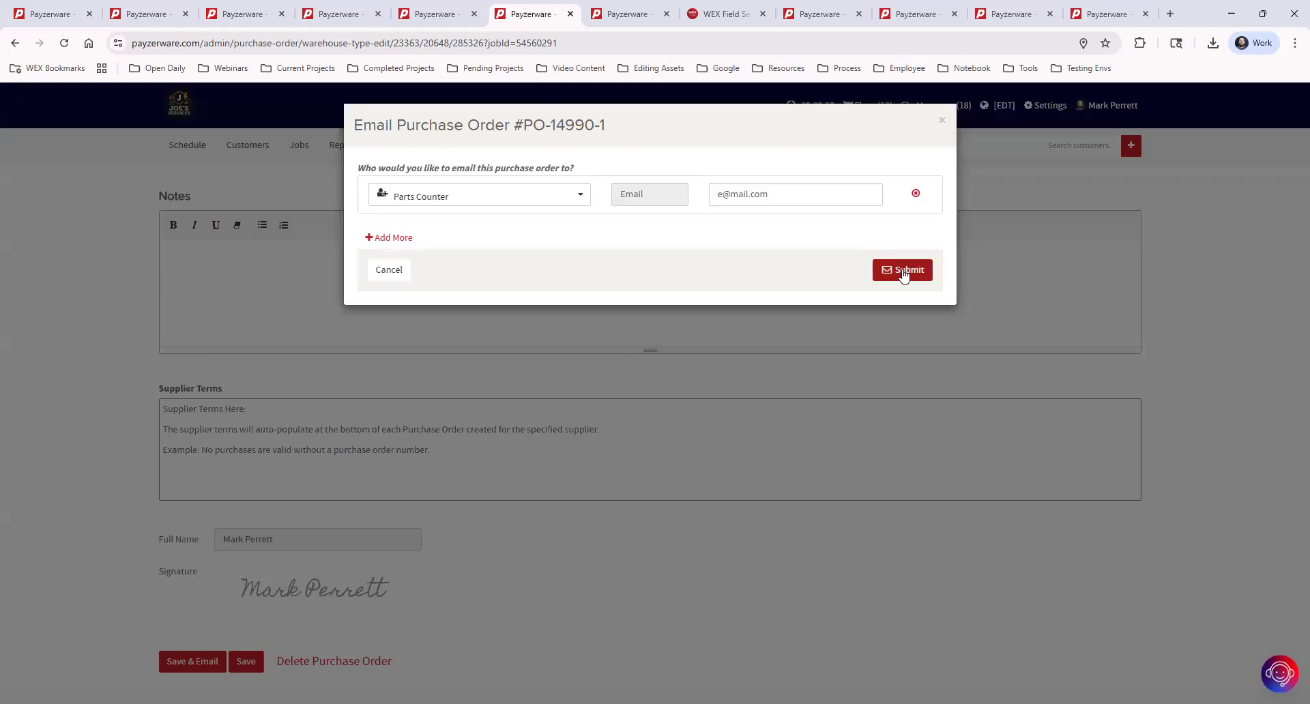
click(903, 274)
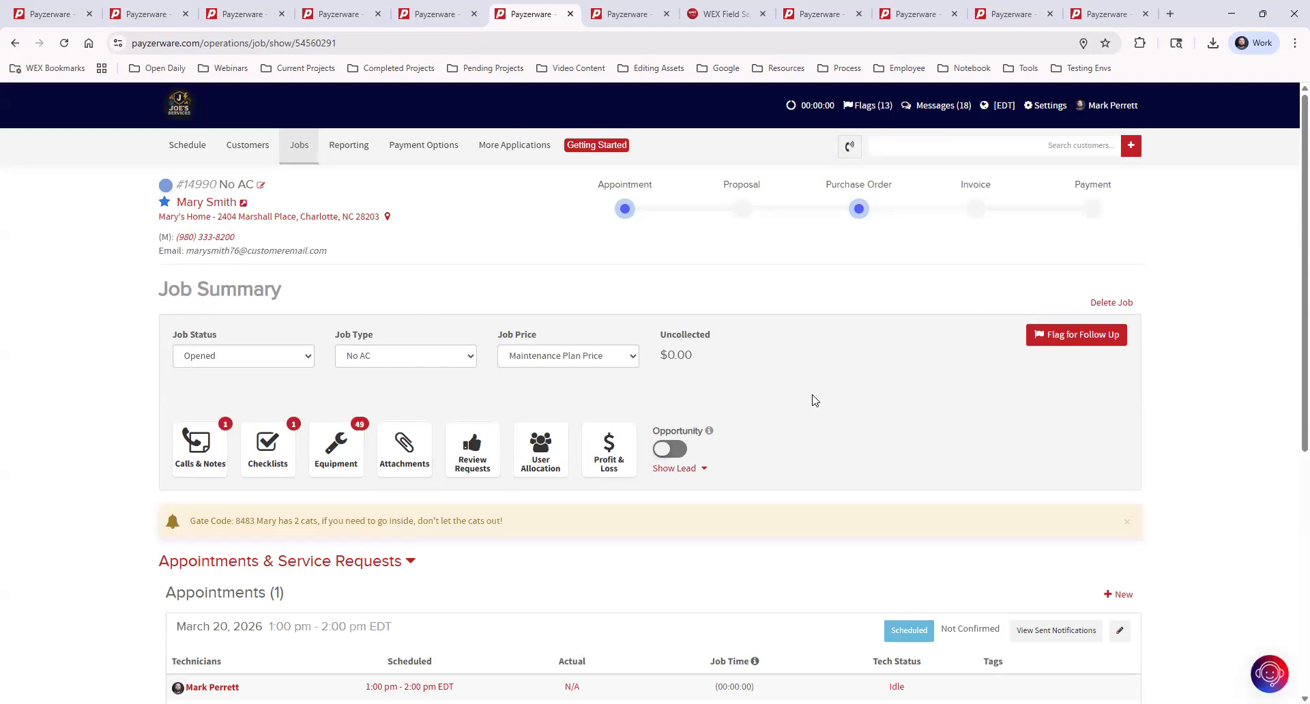
Scroll to the job's Purchase Orders table to confirm PO-14990-1 is Submitted at $175.00.
scroll(911, 327, down, 3)
scroll(911, 327, down, 3)
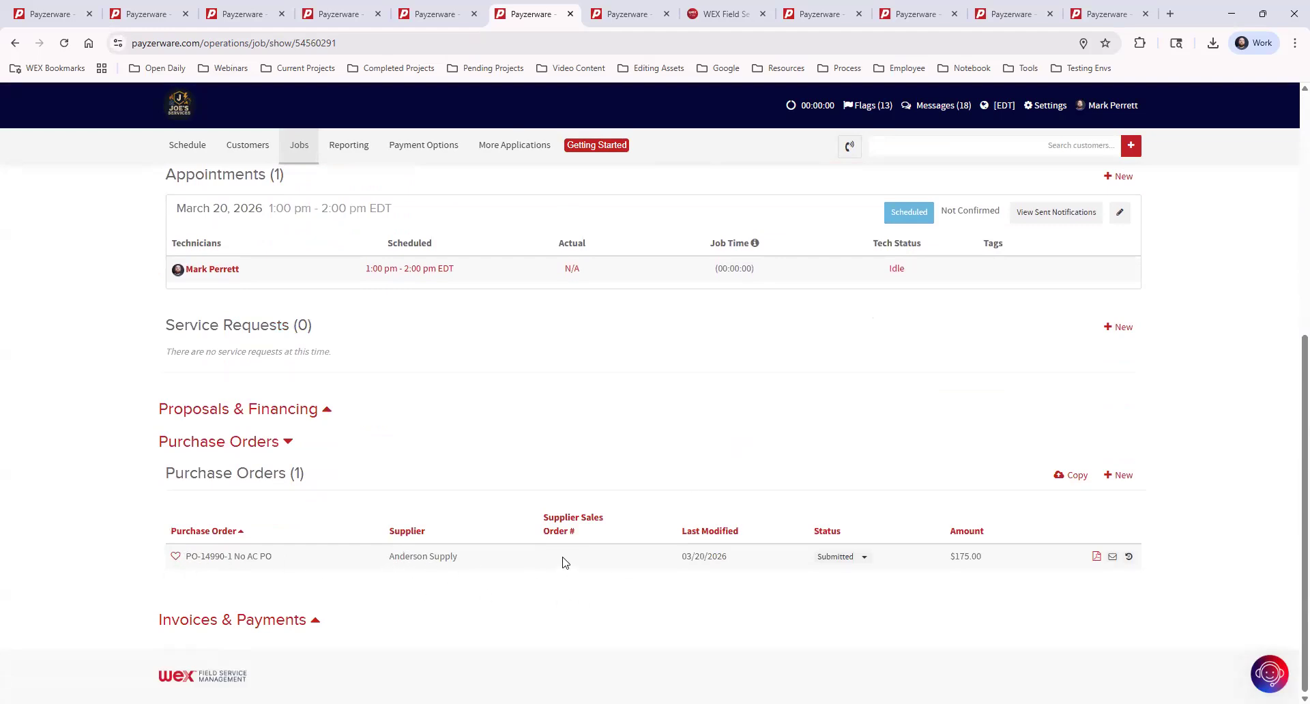
click(1096, 558)
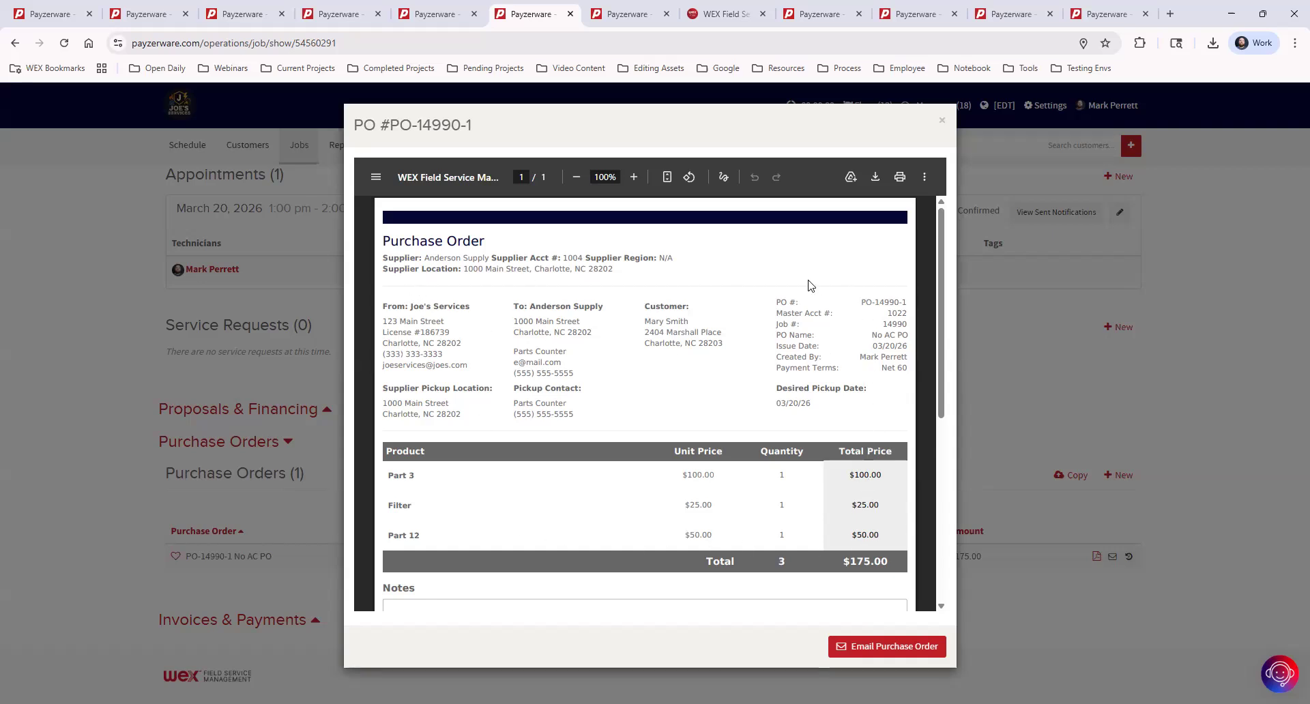
scroll(874, 365, down, 5)
scroll(878, 386, up, 5)
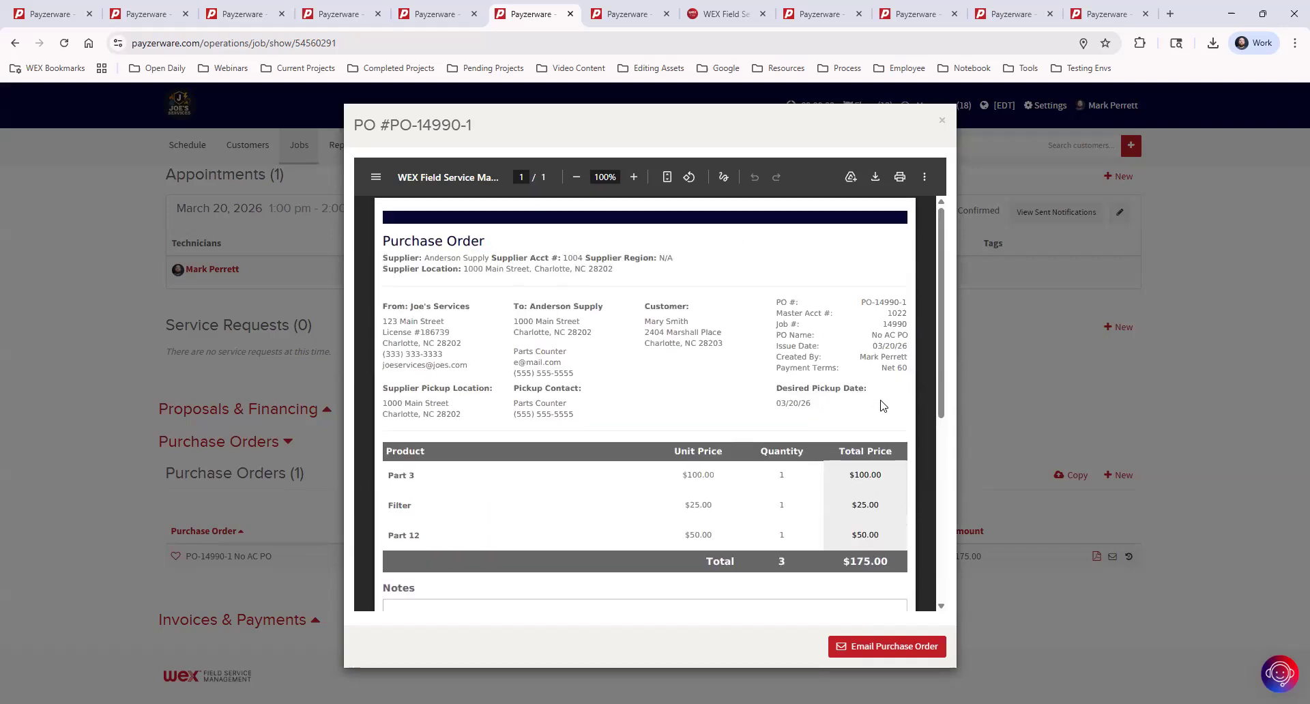
click(943, 125)
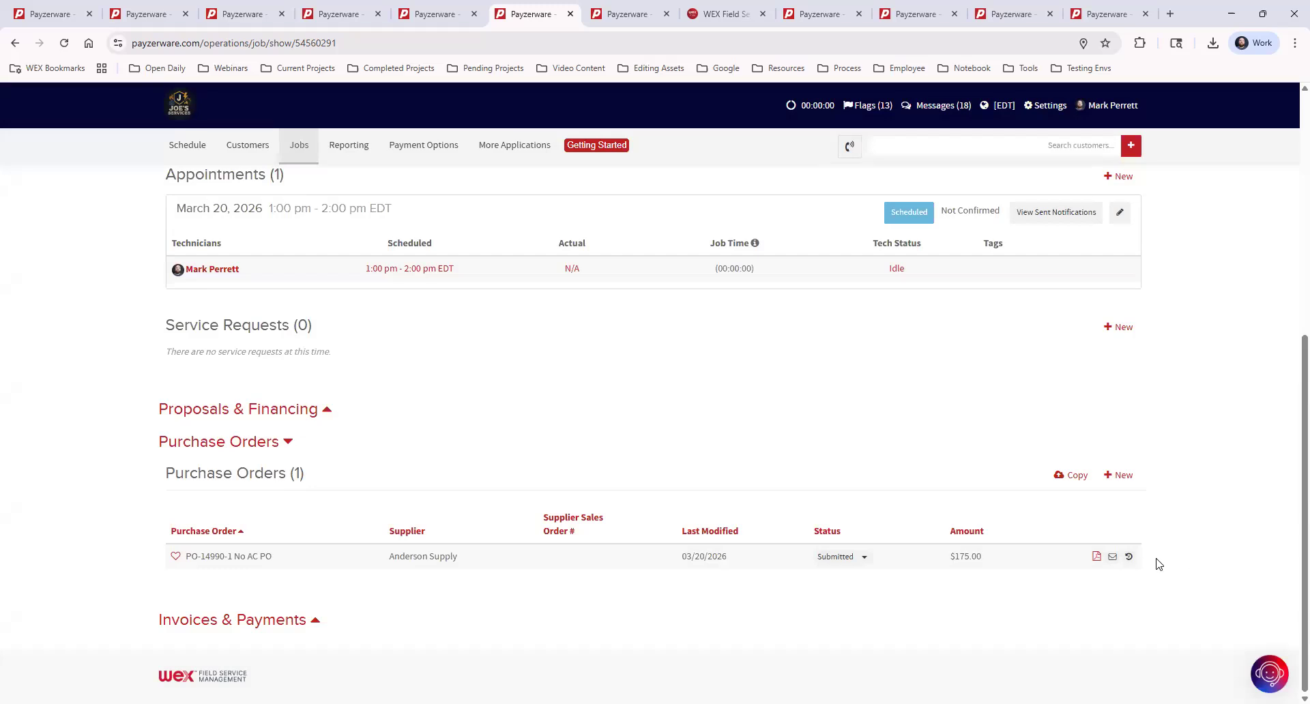
mouse_move(1129, 560)
click(1112, 557)
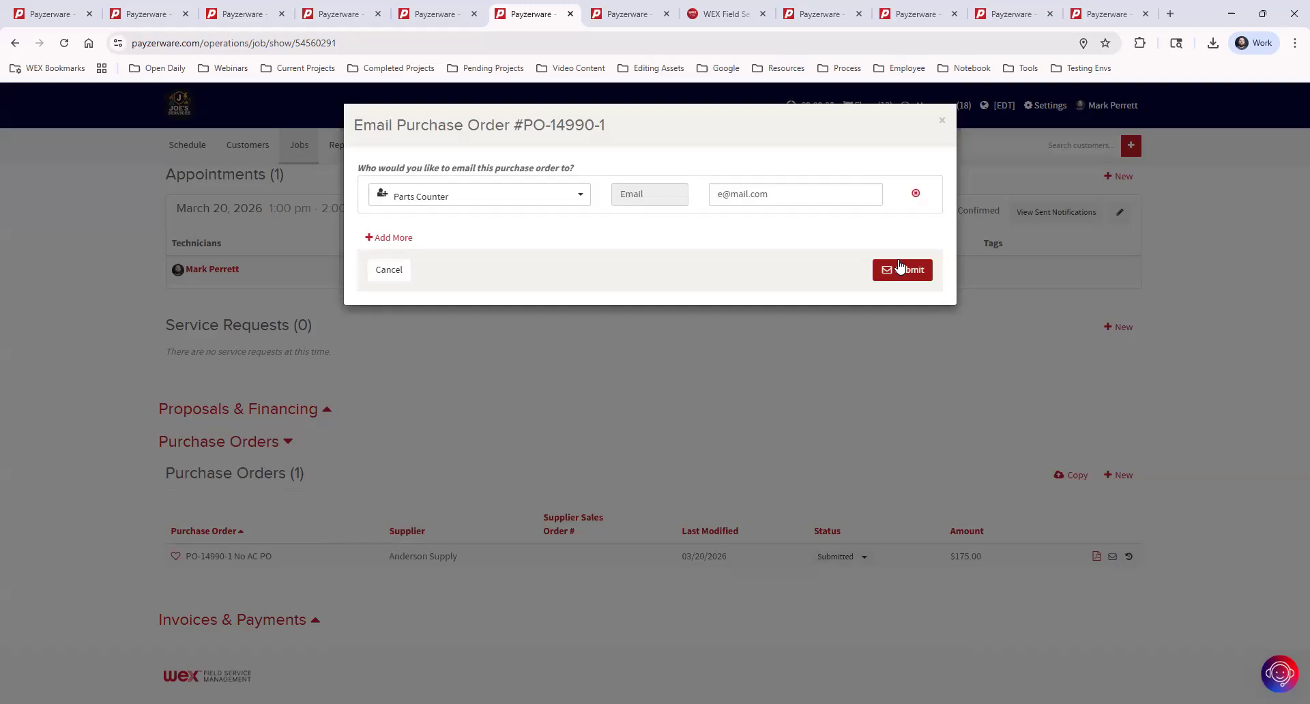
click(941, 123)
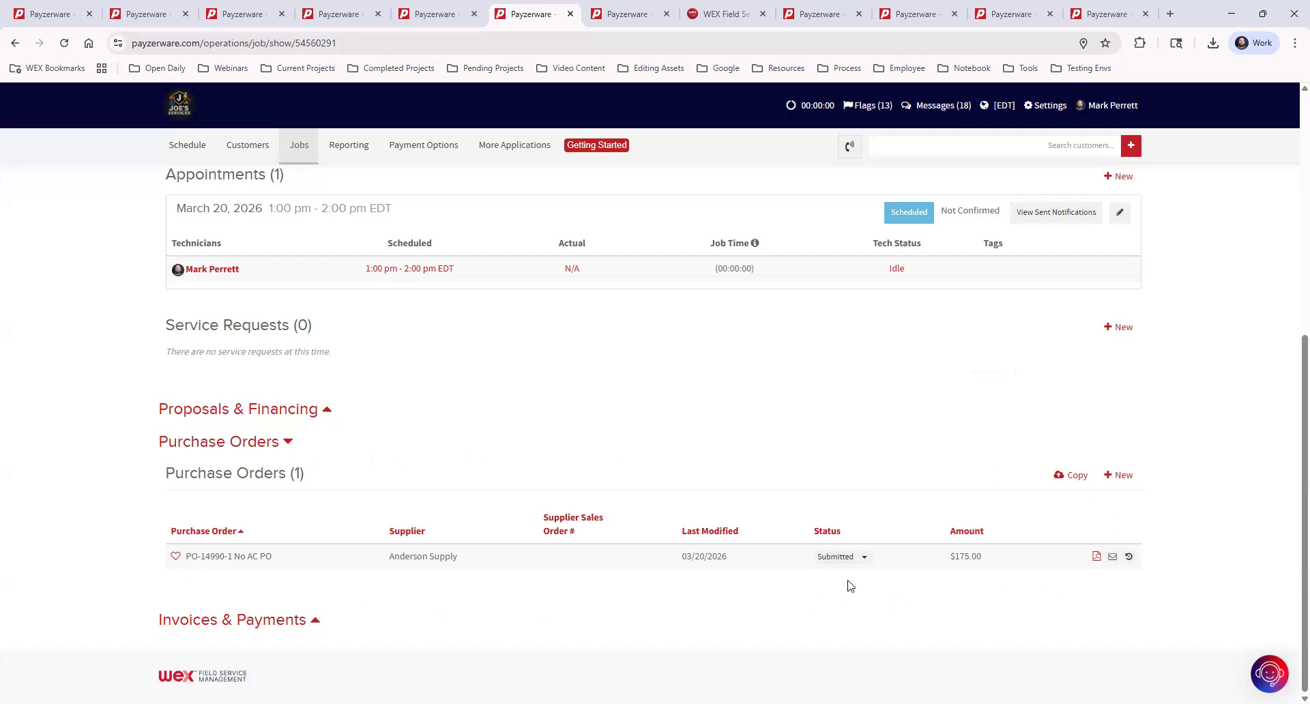
Change PO-14990-1's status to Closed in the job's Purchase Orders table.
click(863, 558)
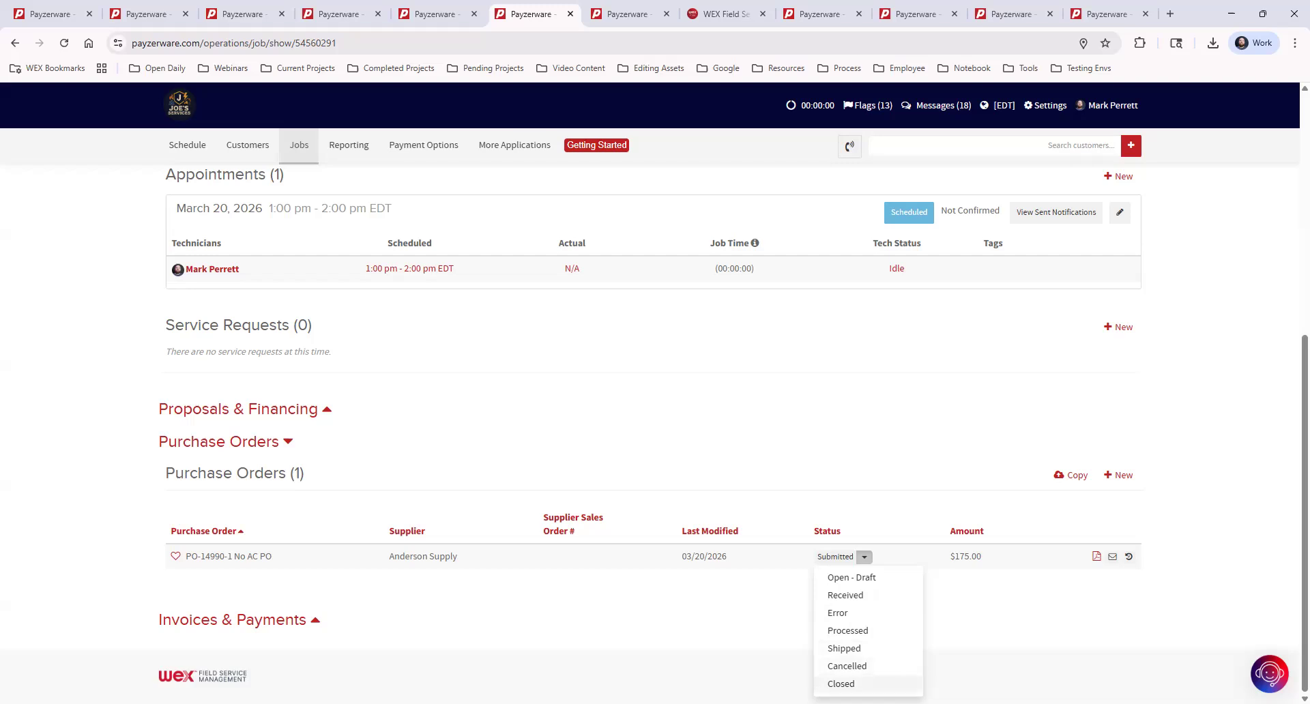
click(846, 684)
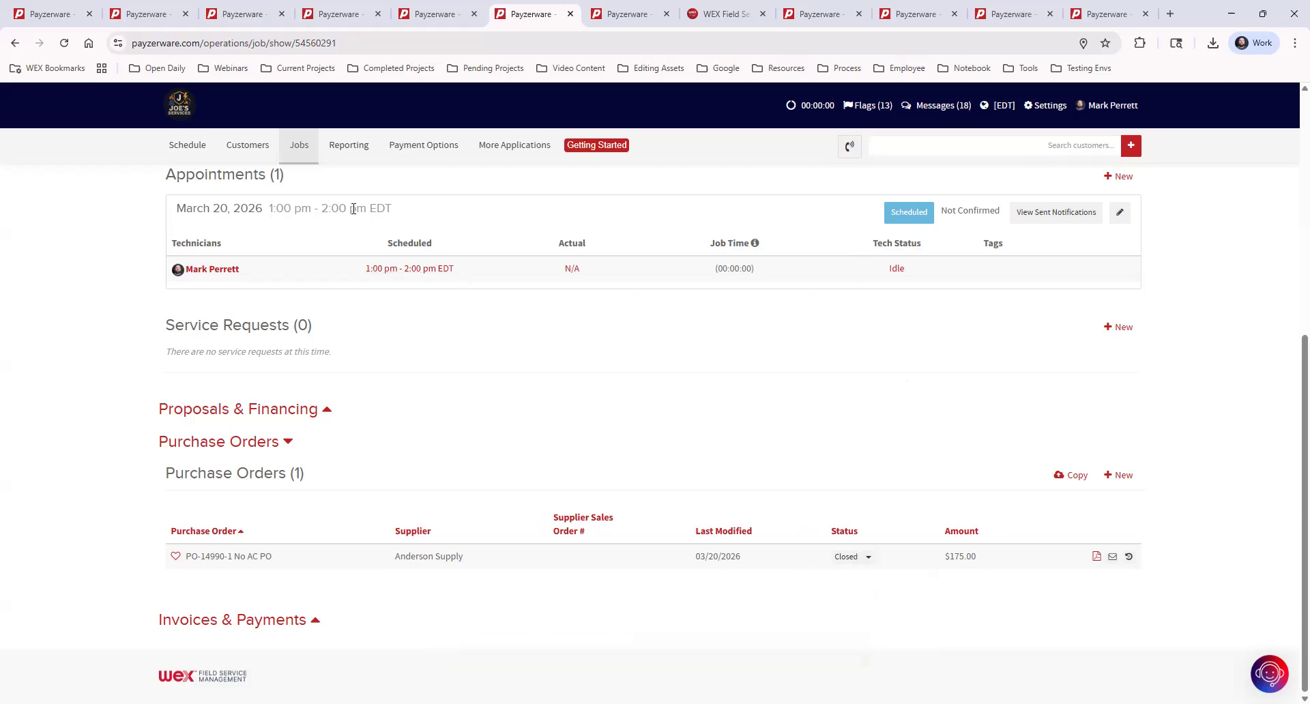
mouse_move(293, 149)
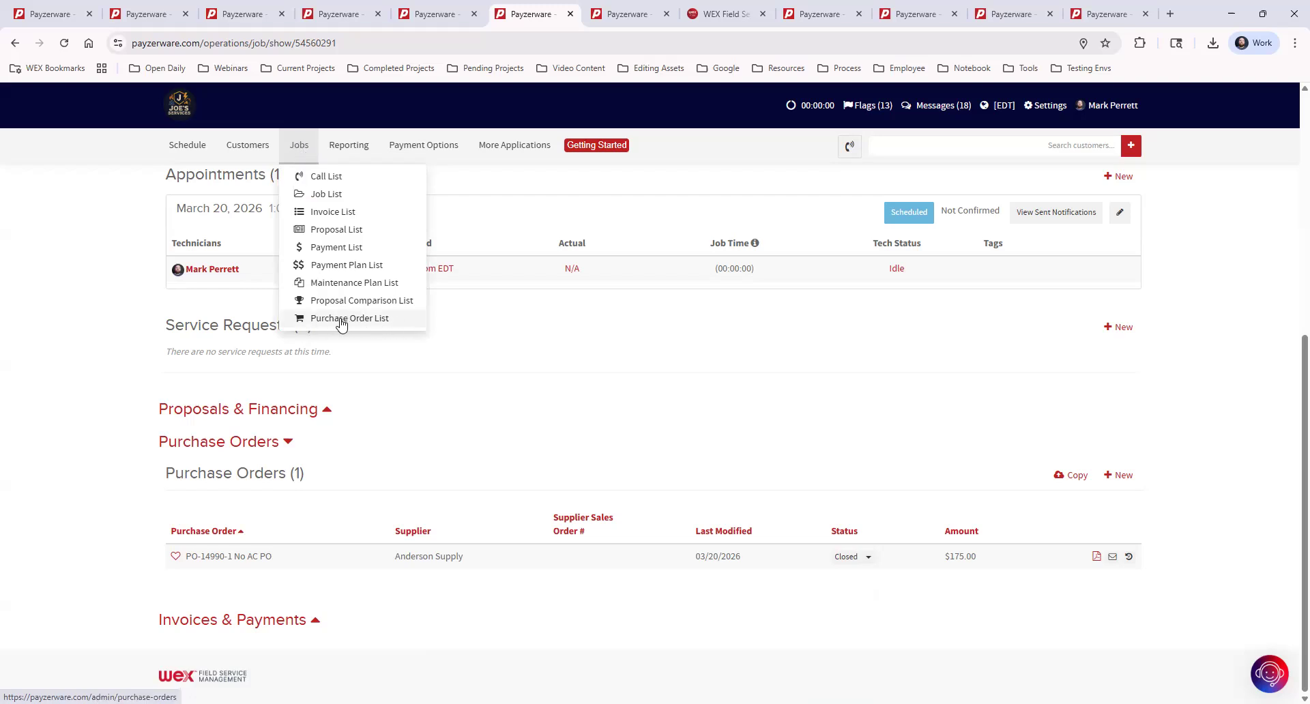
Open the Purchase Order List and compare Job-type PO-14958-2 with Warehouse-type PO-W72.
click(400, 324)
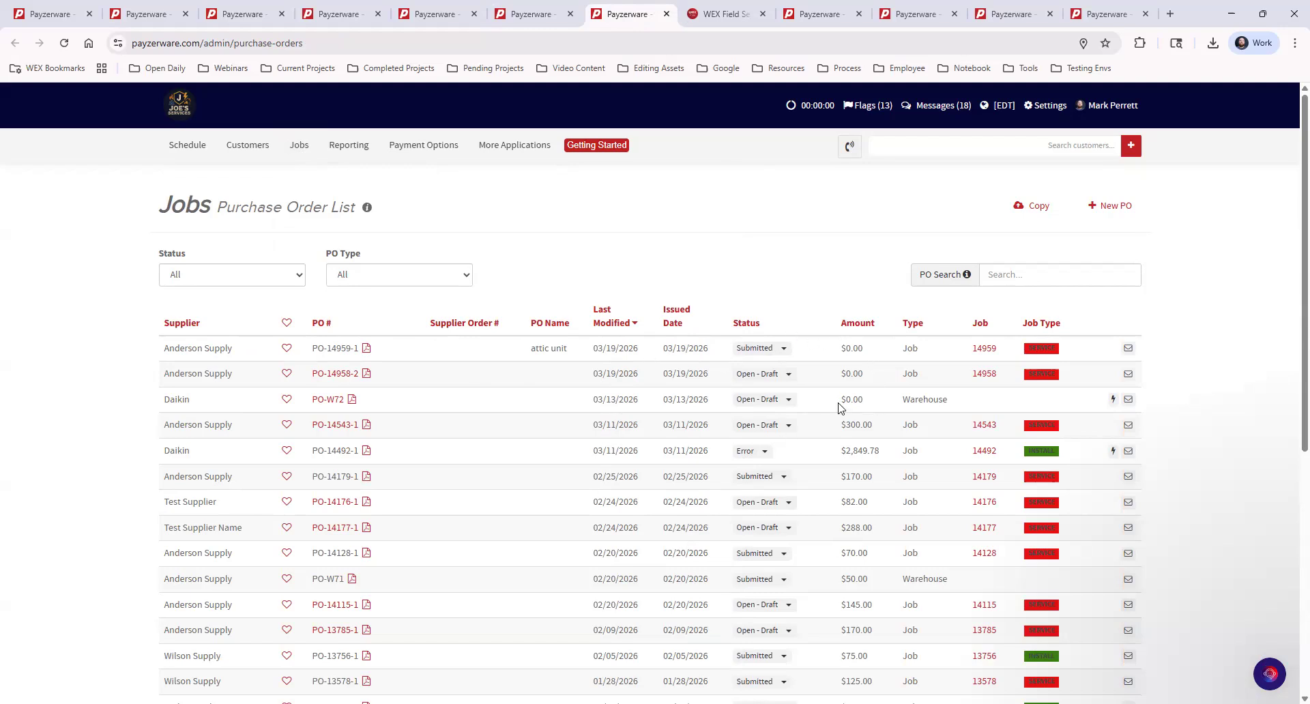
double_click(909, 375)
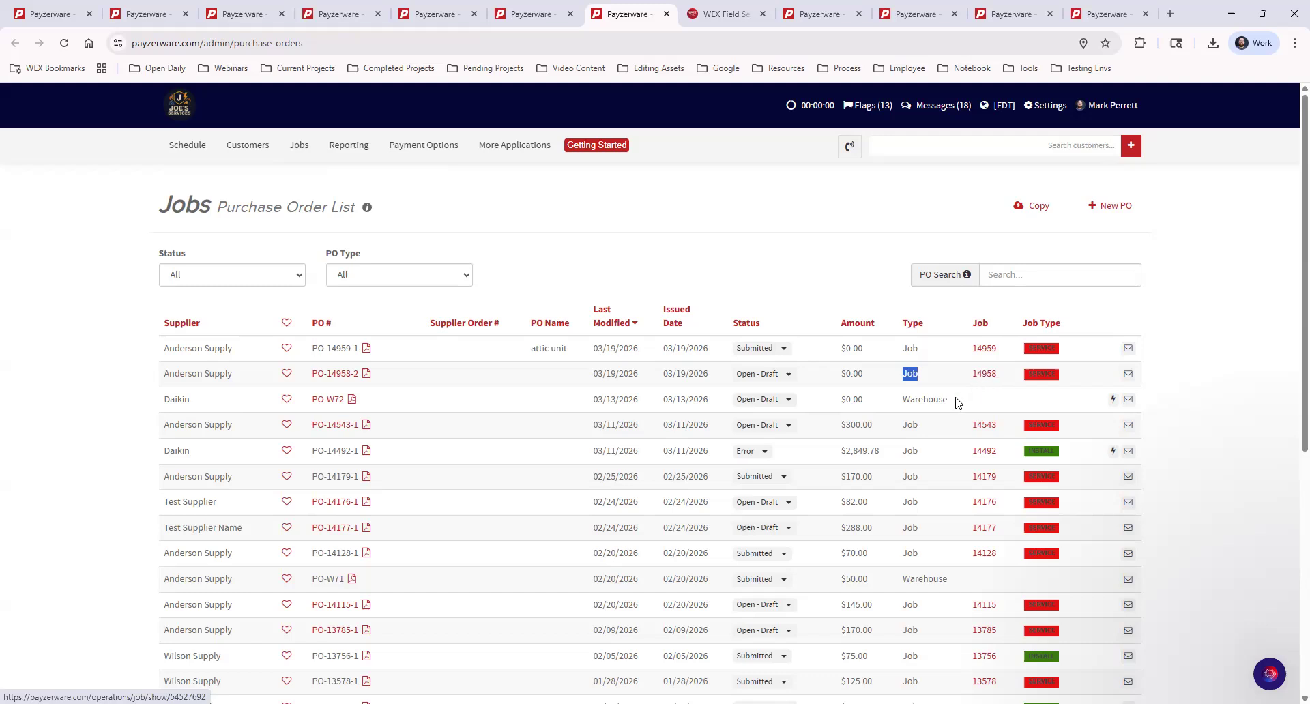
drag(956, 402, 902, 404)
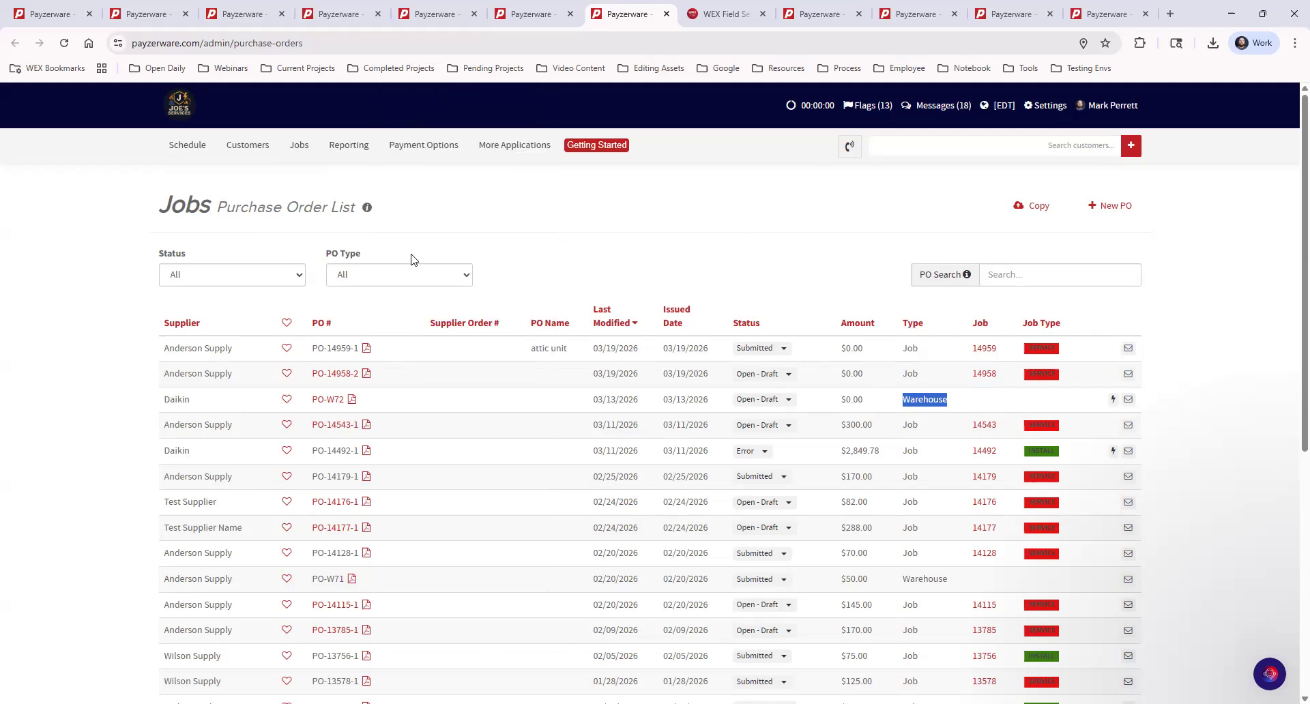
Review the Status and PO Type filter options, leave PO Type at All, and start a new PO.
click(227, 281)
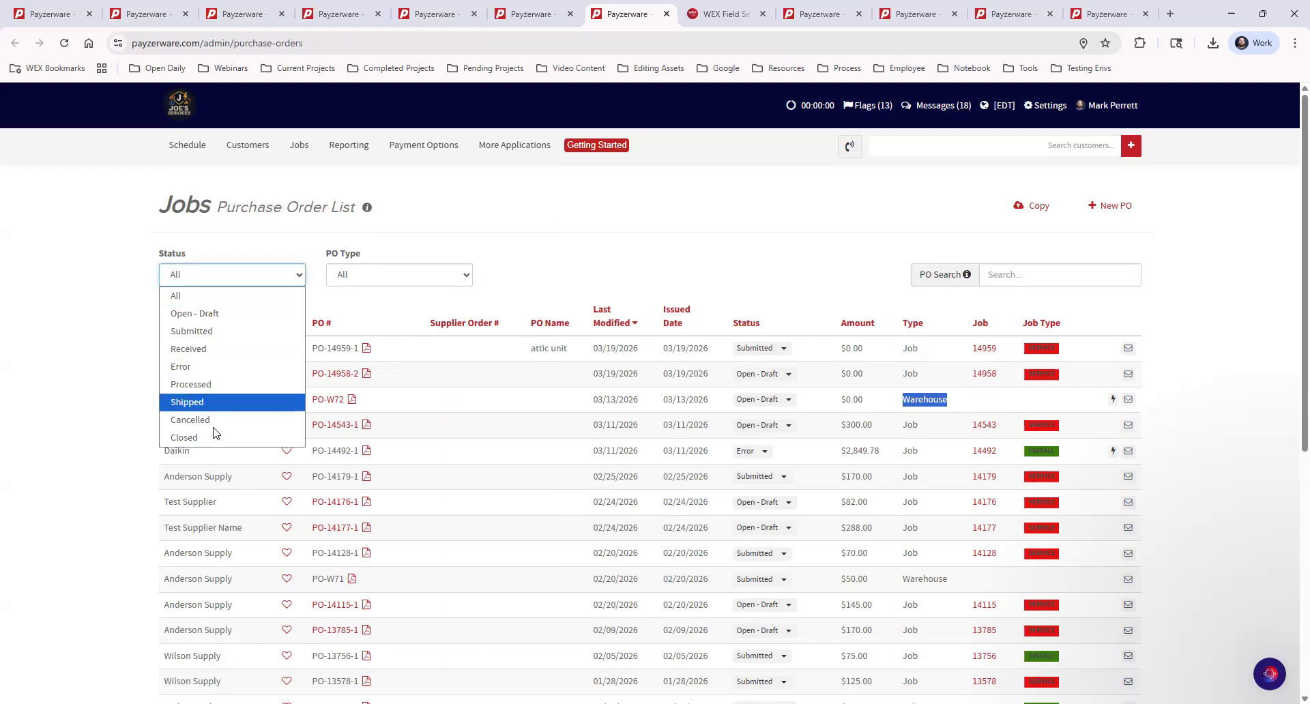
click(386, 276)
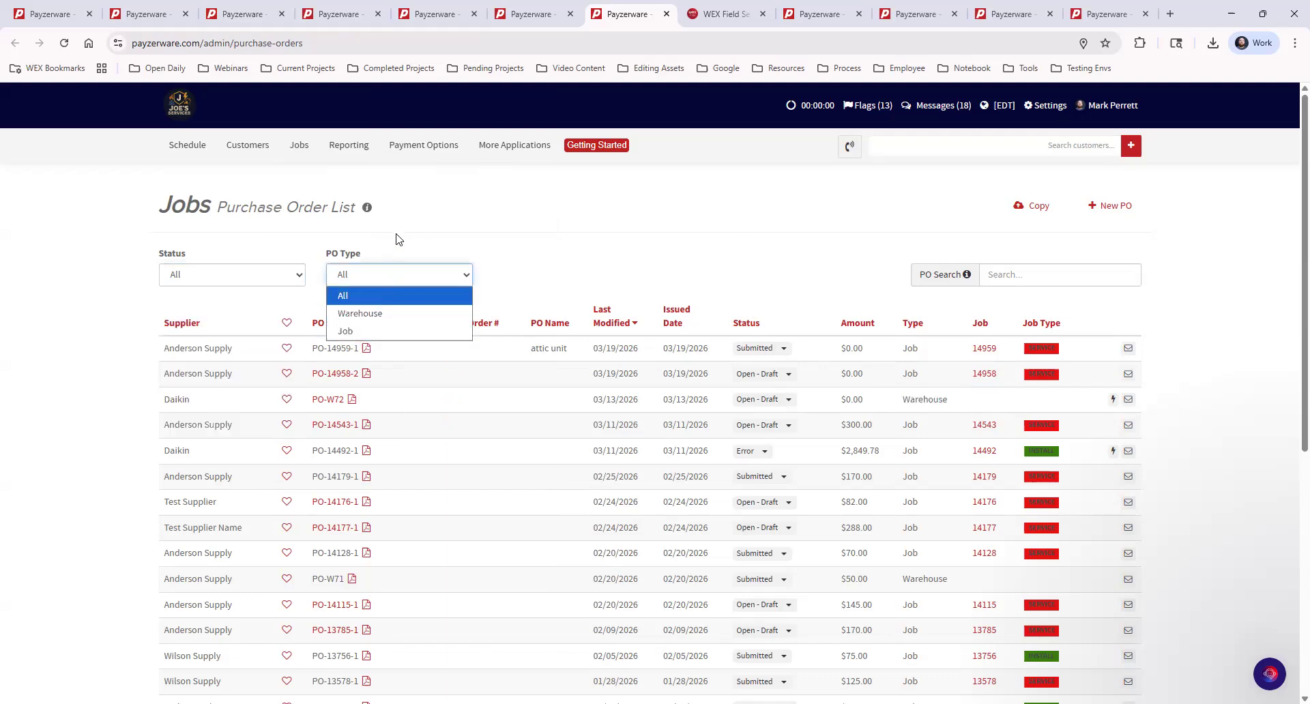
click(1041, 267)
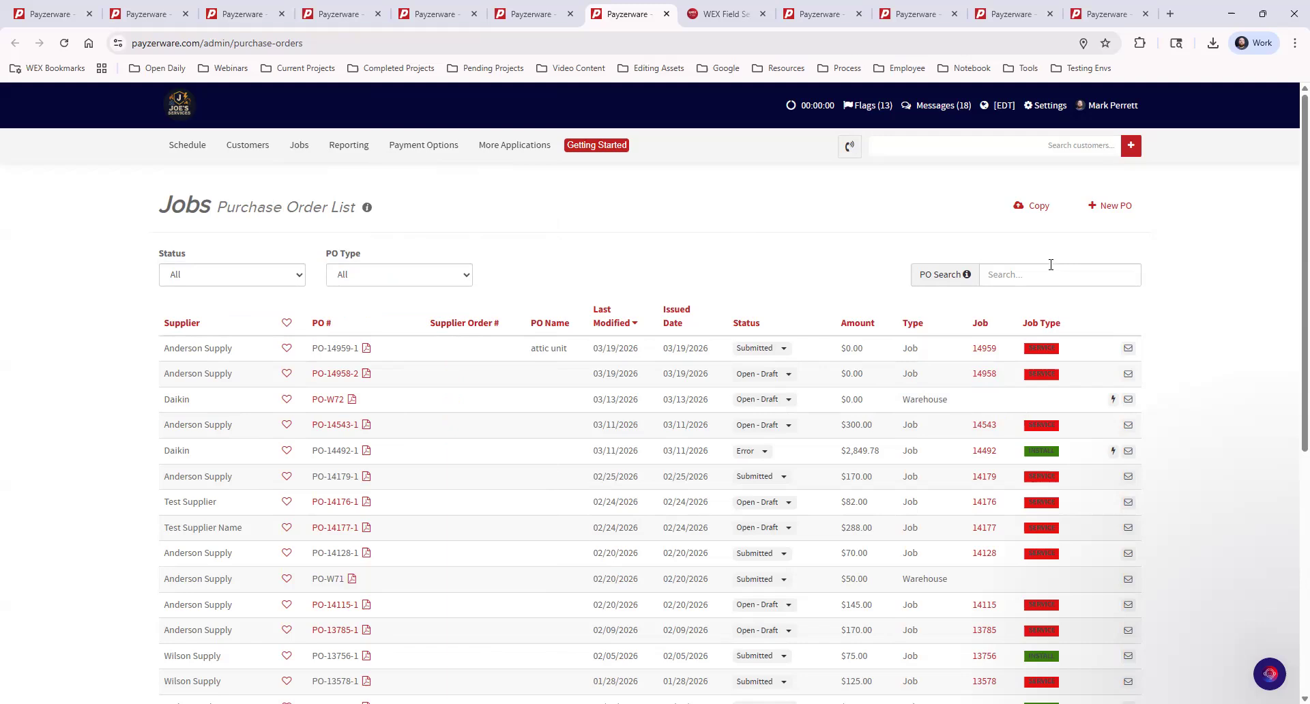
click(1112, 208)
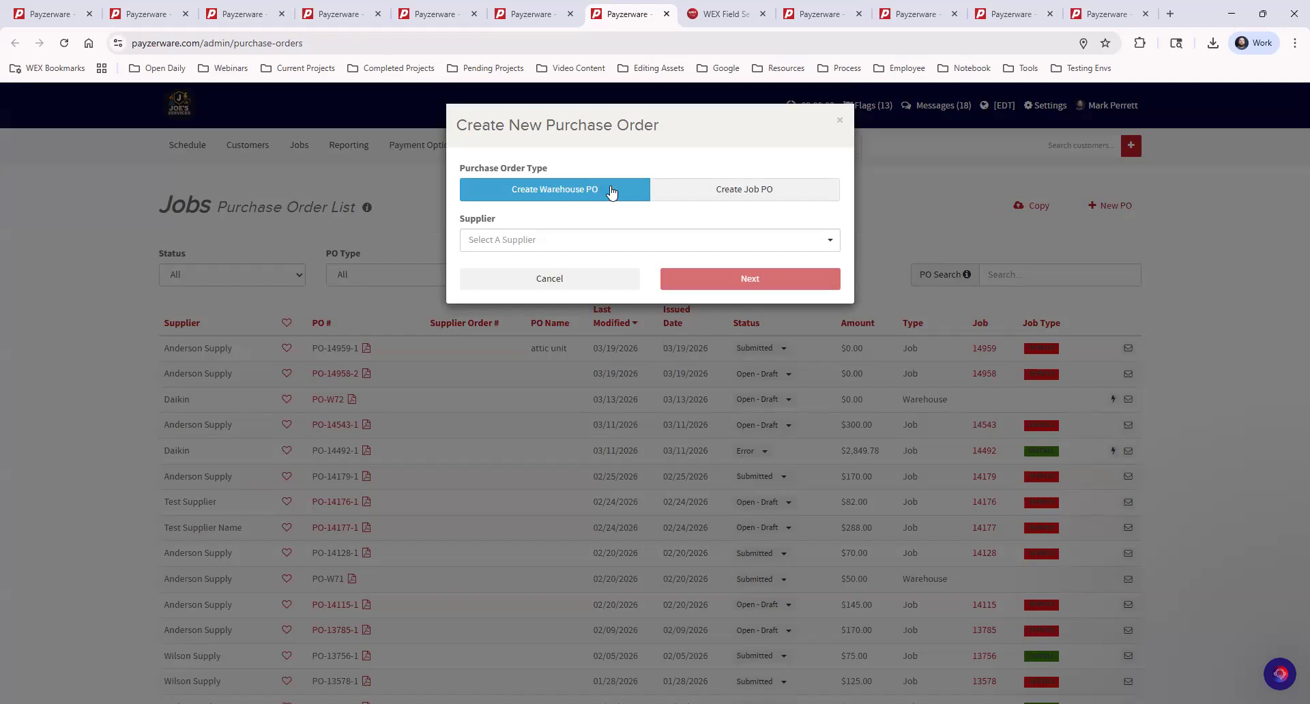
Start a warehouse PO for supplier Anderson Supply using Warehouse Account - 1006.
click(683, 190)
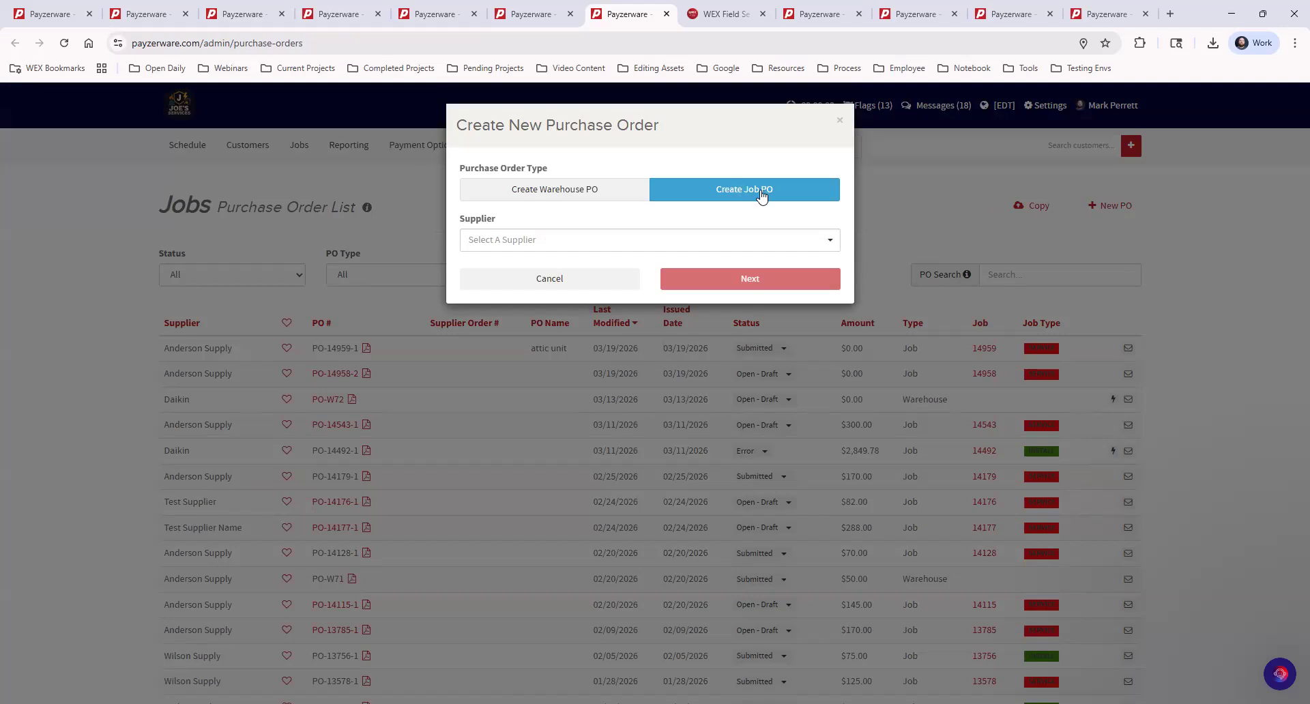
click(596, 197)
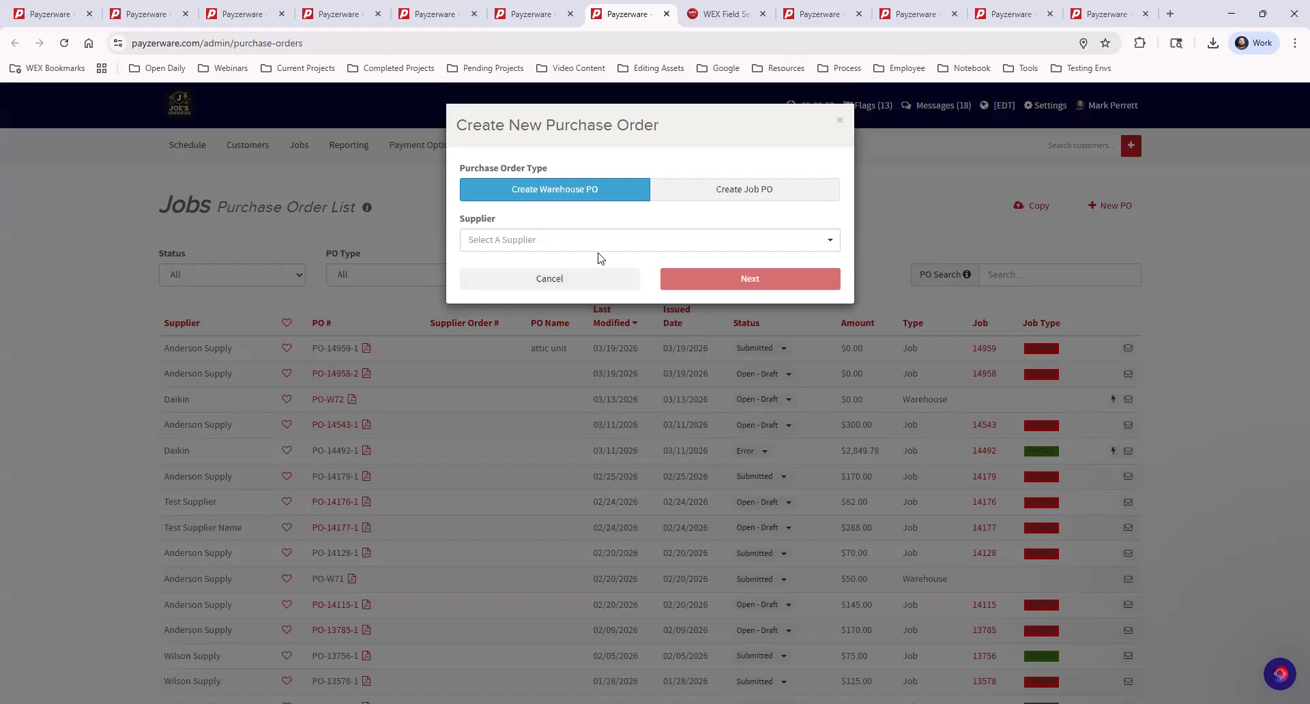
click(575, 240)
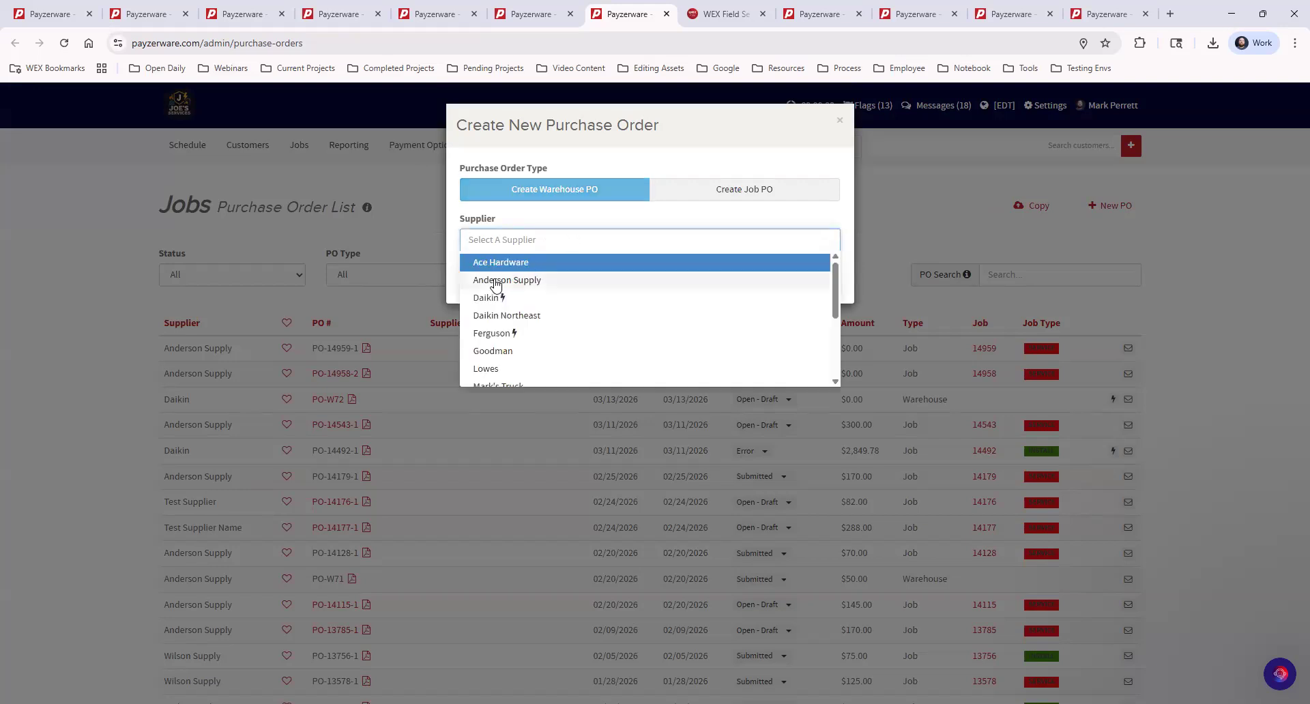
click(496, 285)
click(600, 289)
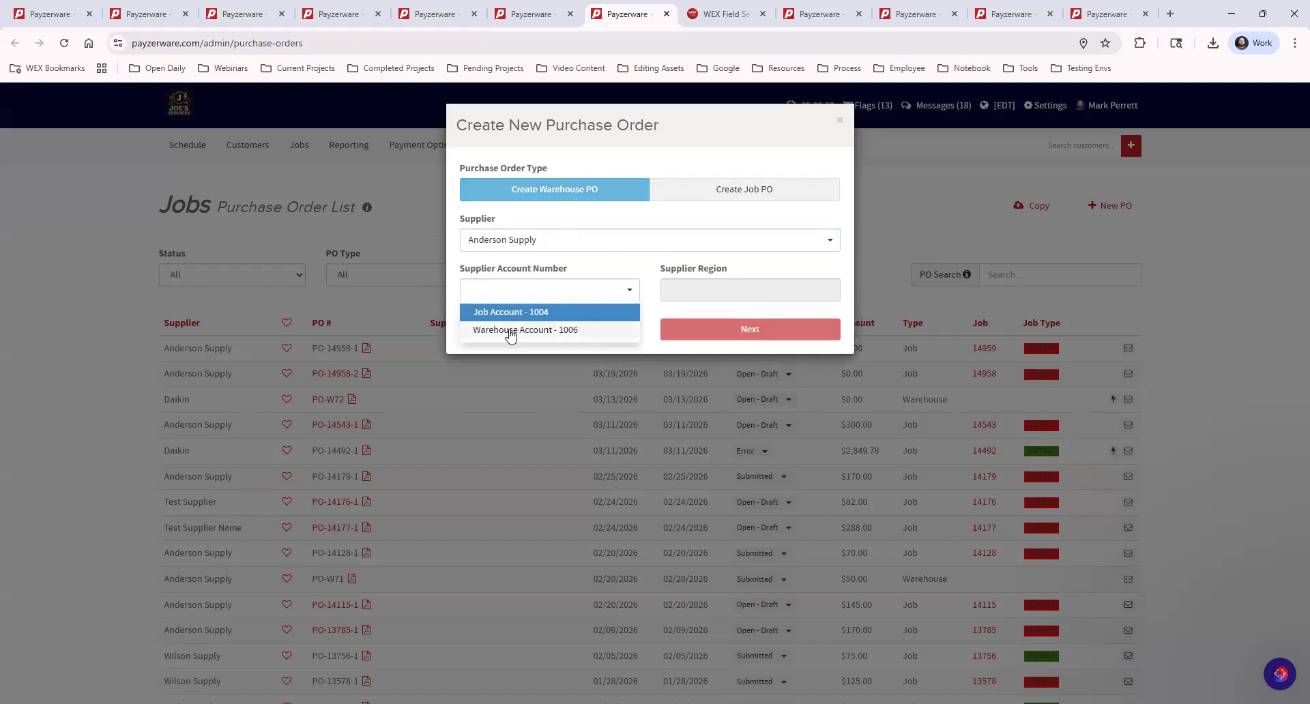
click(509, 331)
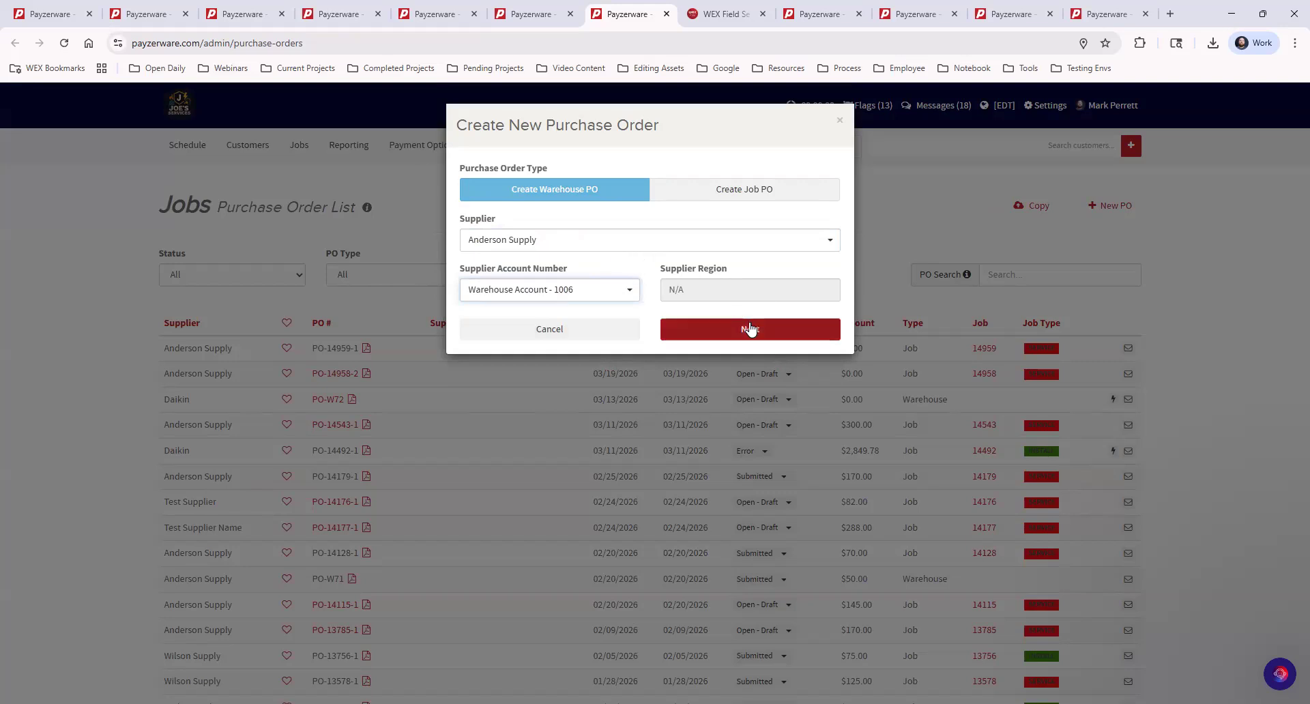
click(752, 330)
Choose Eastway Store with delivery to the saved Charlotte address and create the order.
click(613, 230)
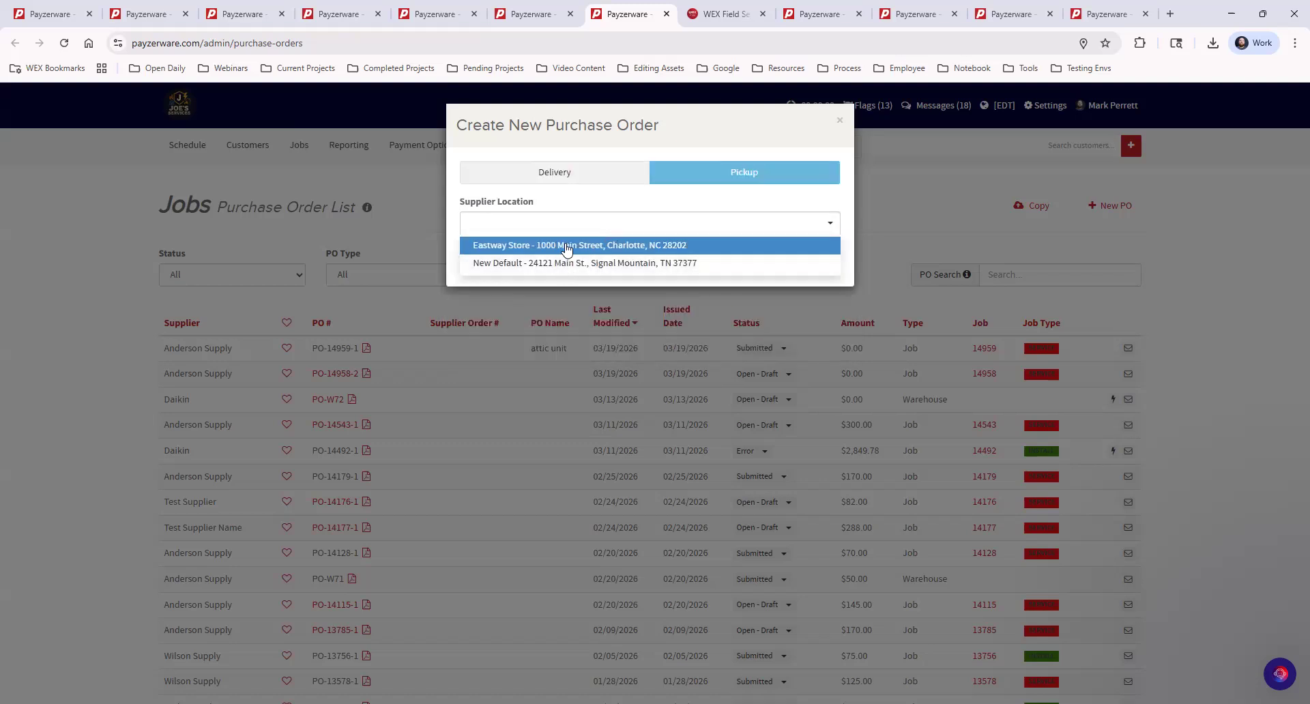
click(565, 248)
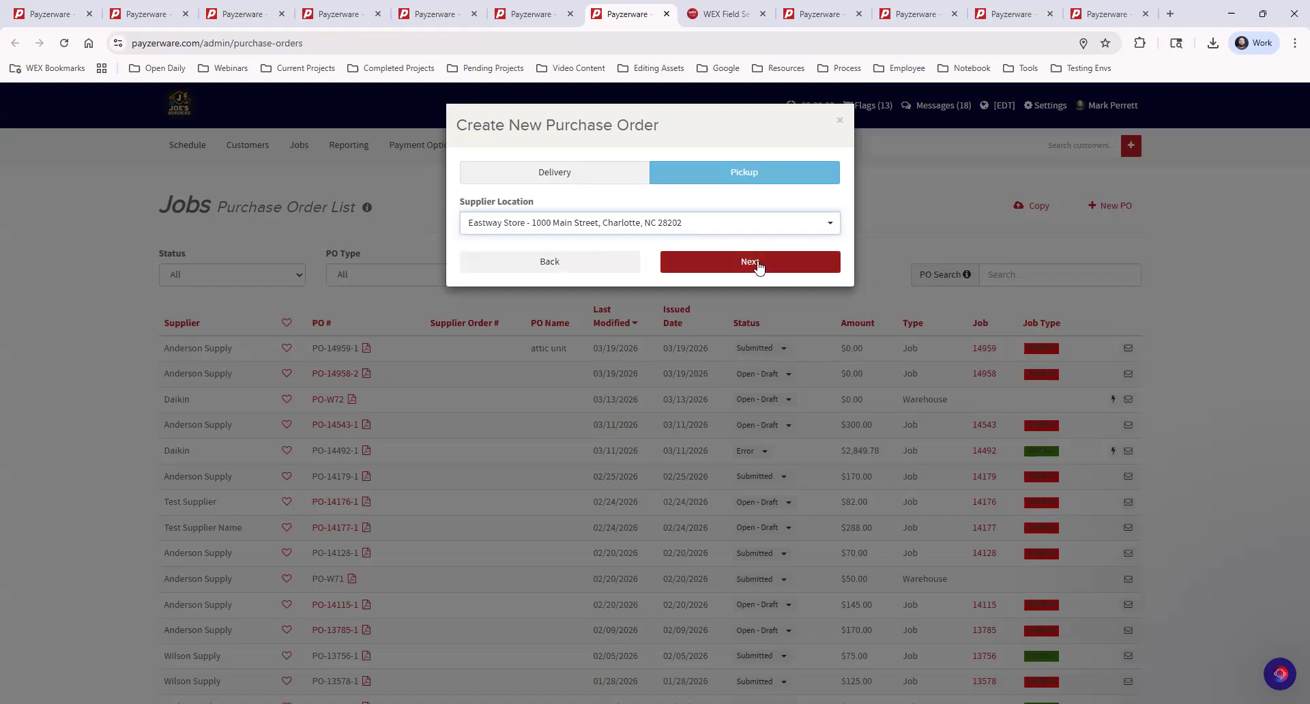
click(566, 175)
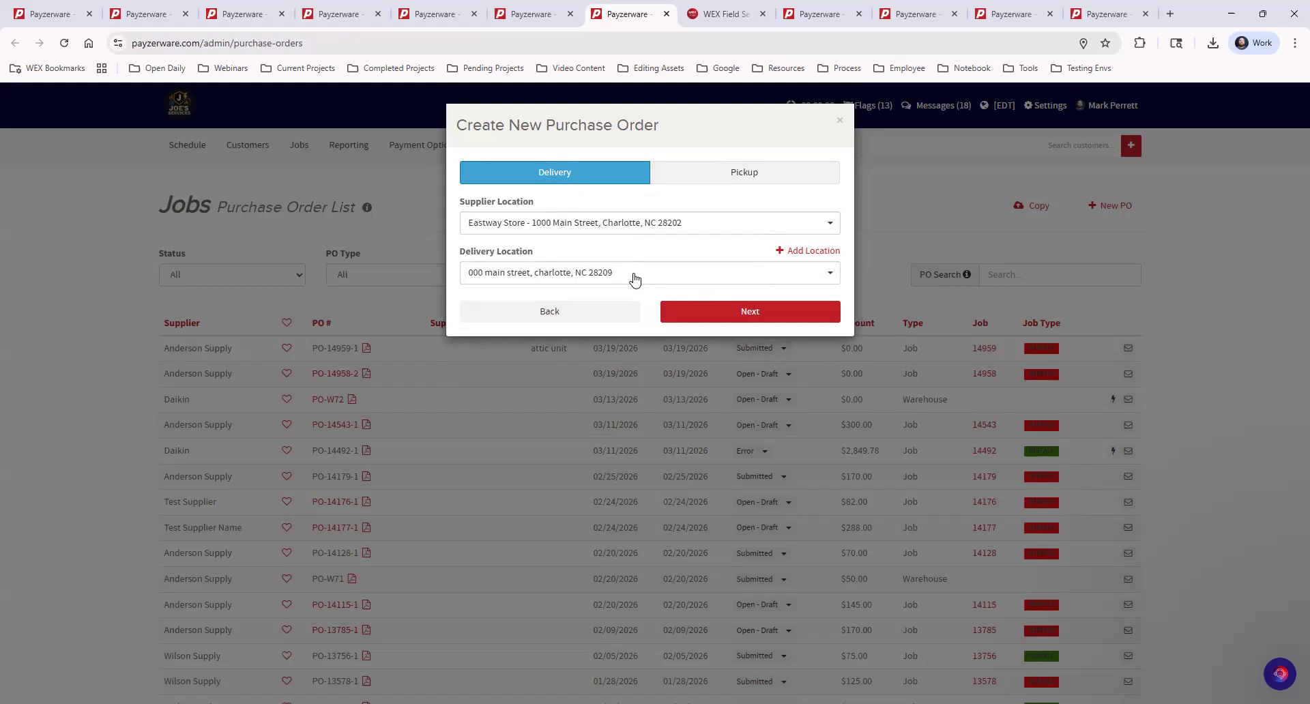
click(635, 279)
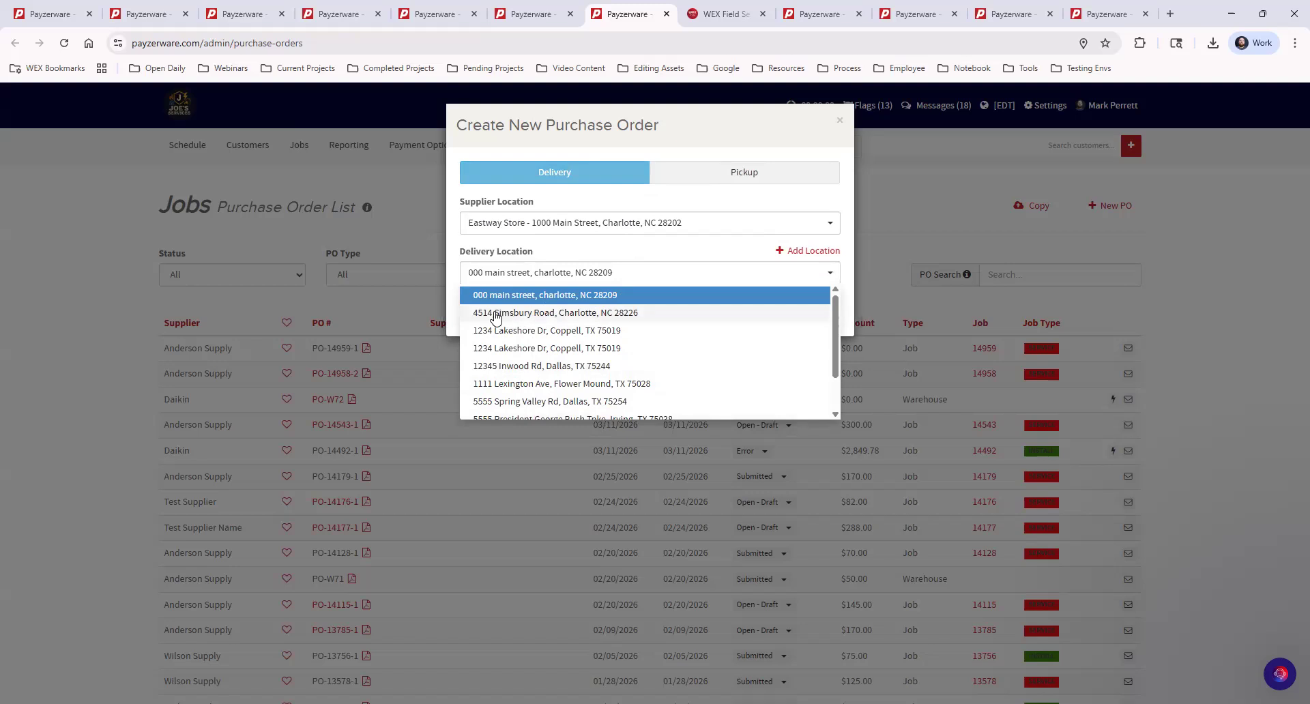
click(501, 316)
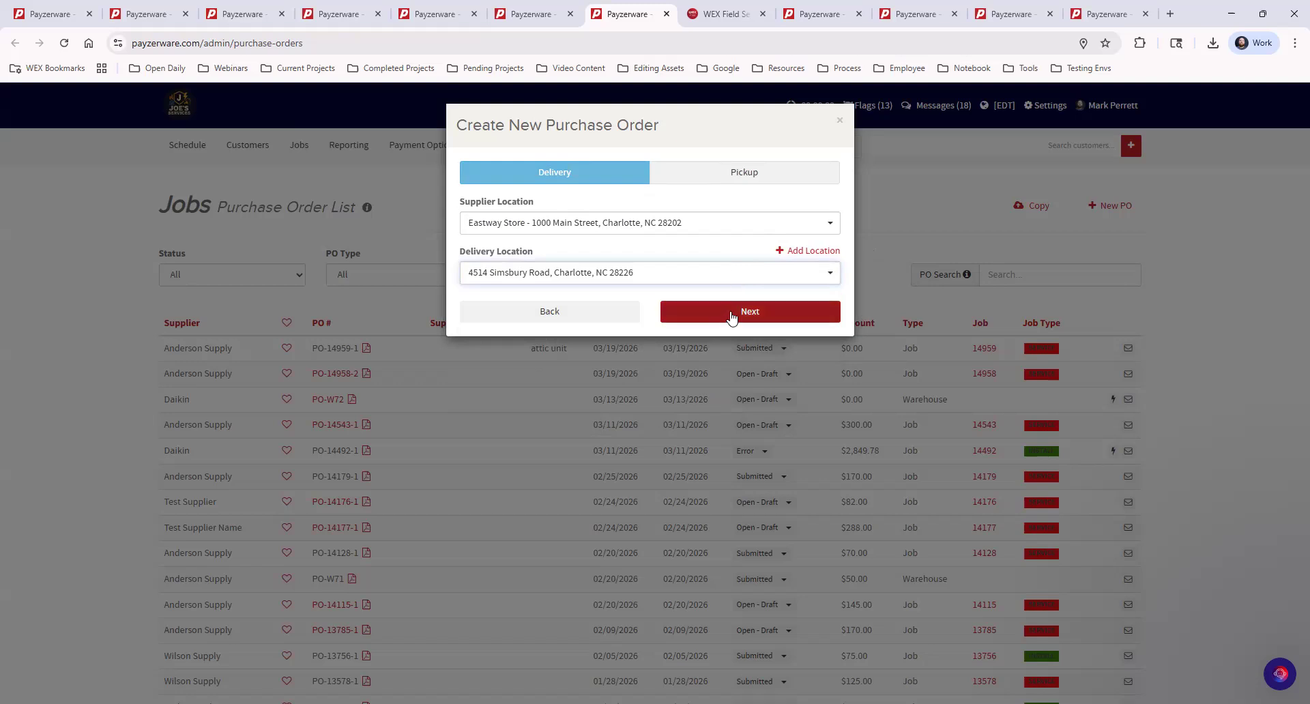
click(732, 316)
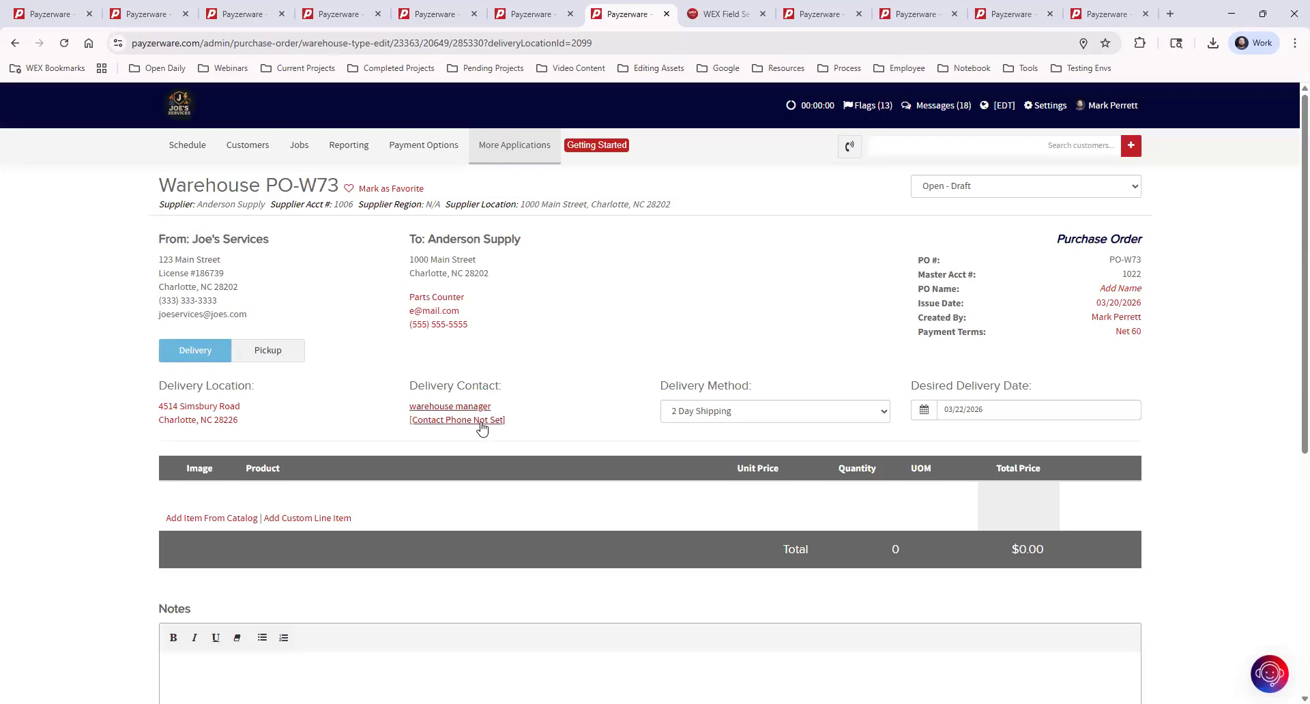
Add Part 1 - Daikin from Anderson Supply's catalog to PO-W73 at $20.00.
click(234, 520)
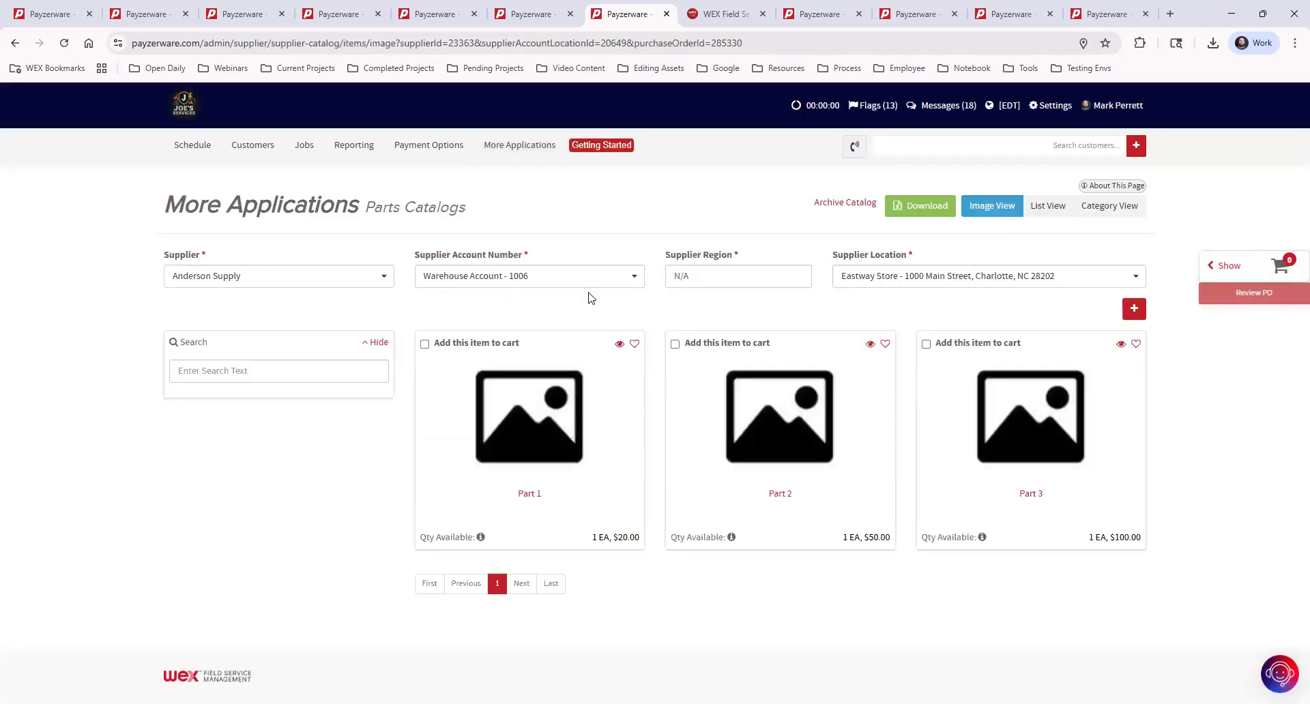
click(424, 344)
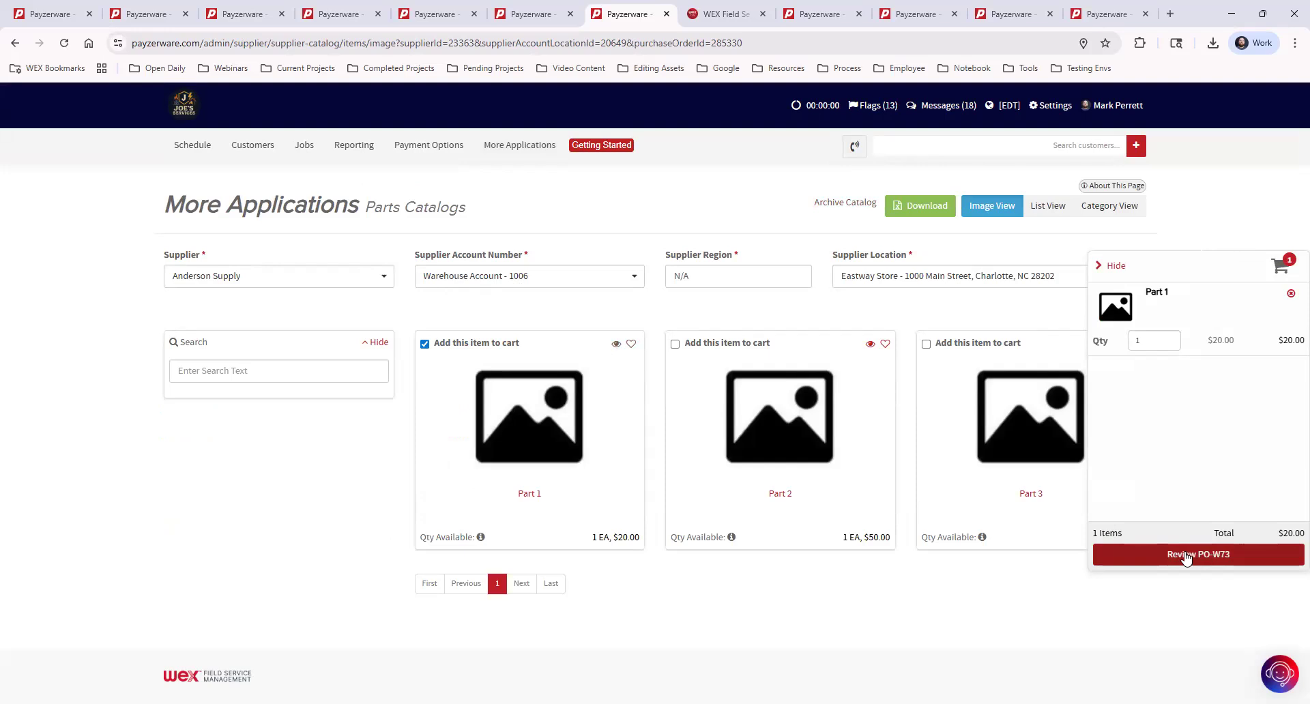
click(1185, 558)
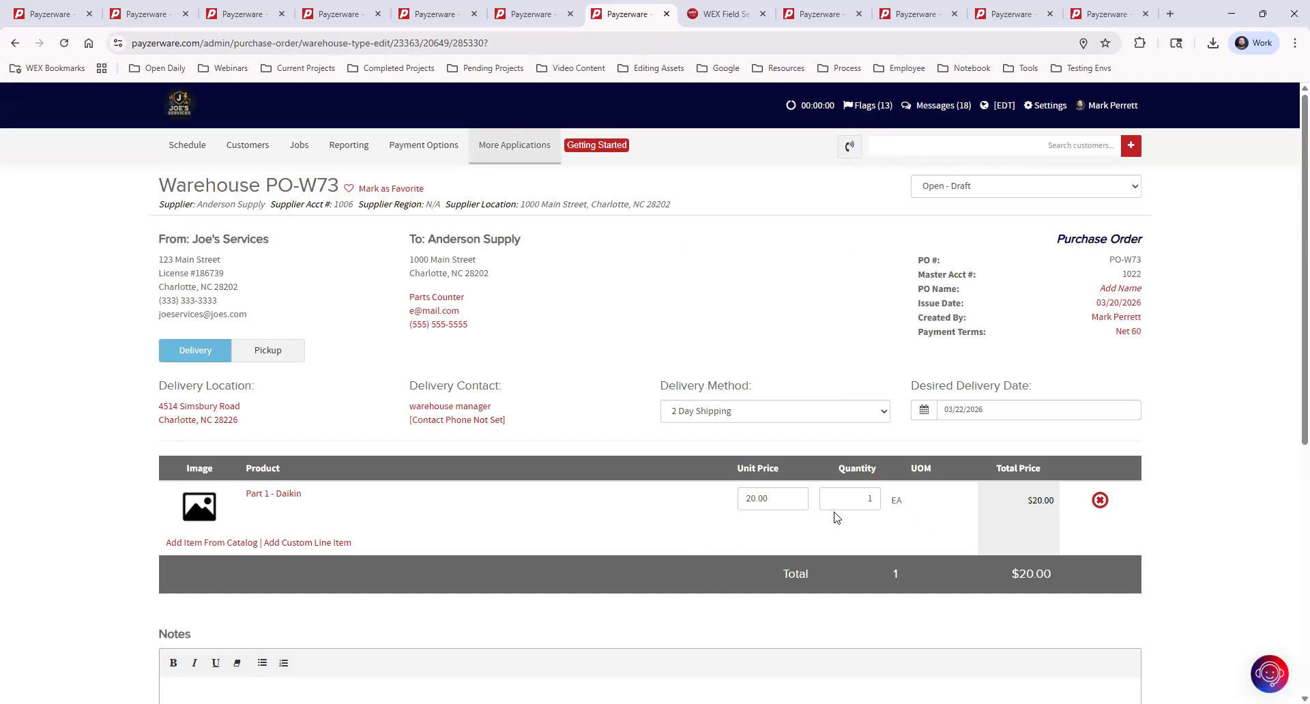
Change Part 1's quantity to 5, making the total $100.00.
double_click(869, 499)
text(5)
click(934, 532)
Keep 2 Day Shipping and set the desired delivery date to 03/23/2026.
click(794, 421)
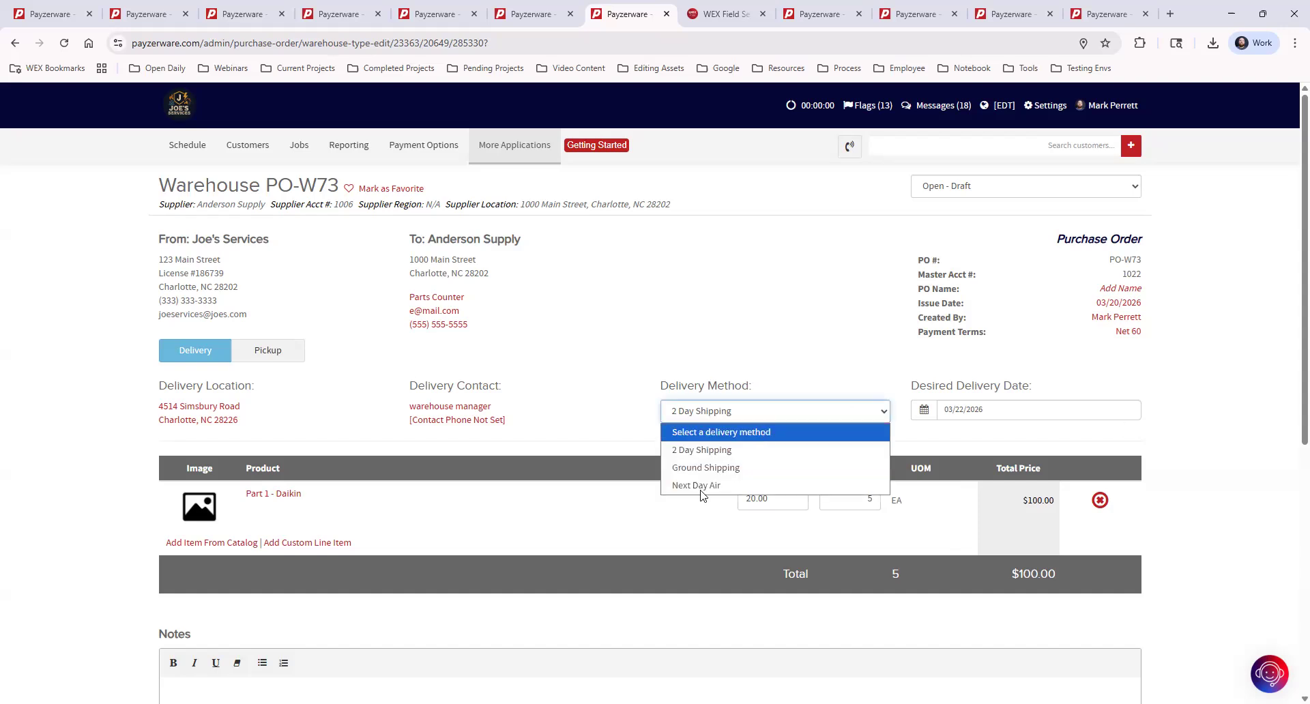
click(918, 416)
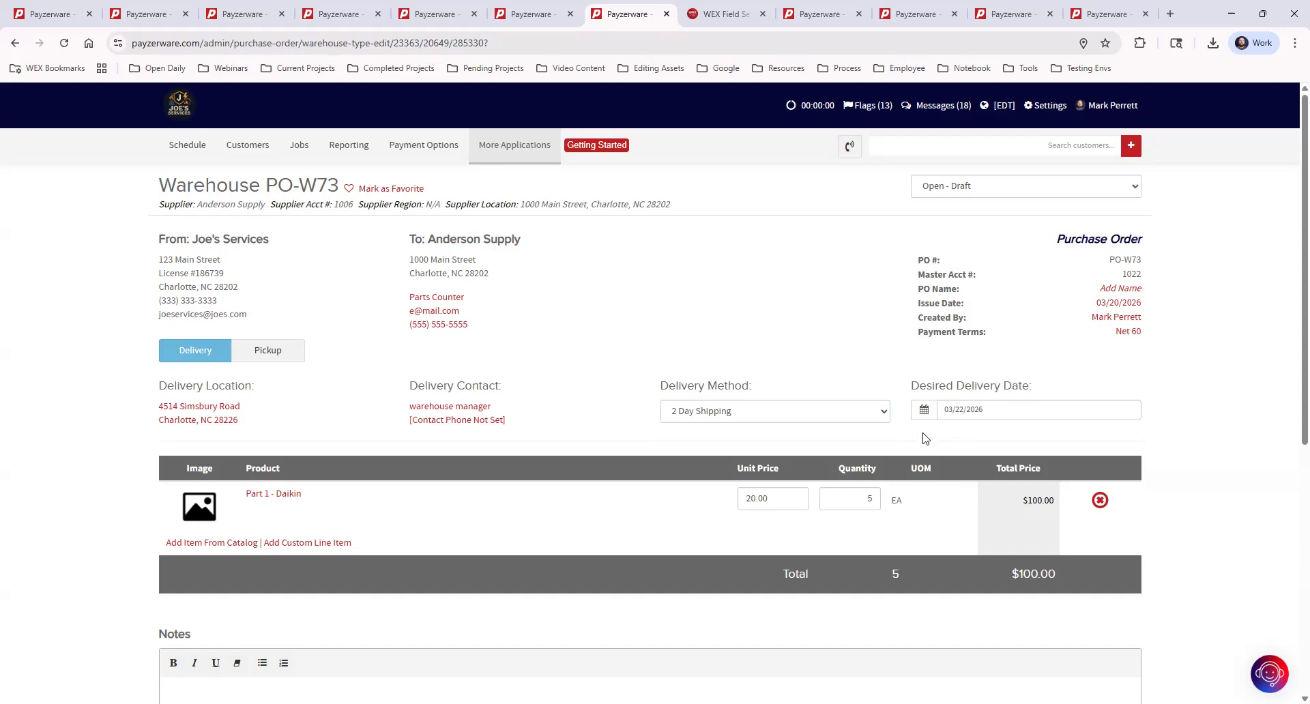
click(968, 410)
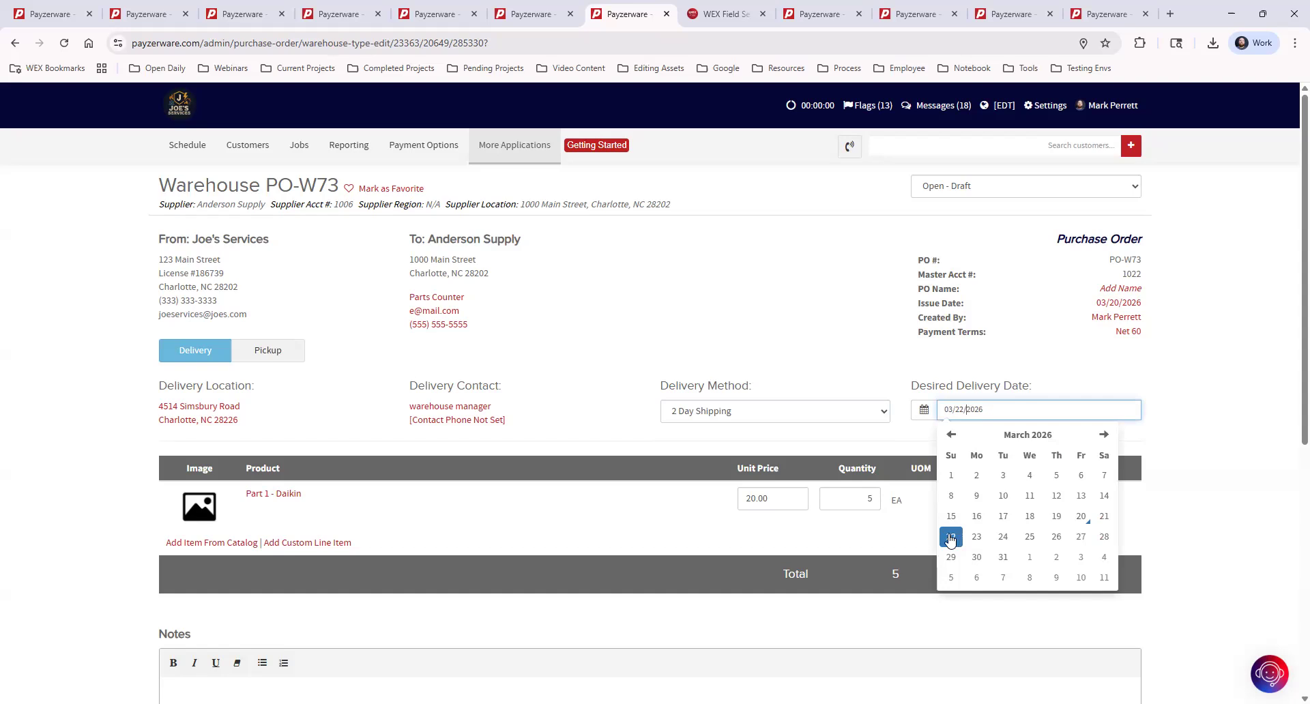
click(977, 538)
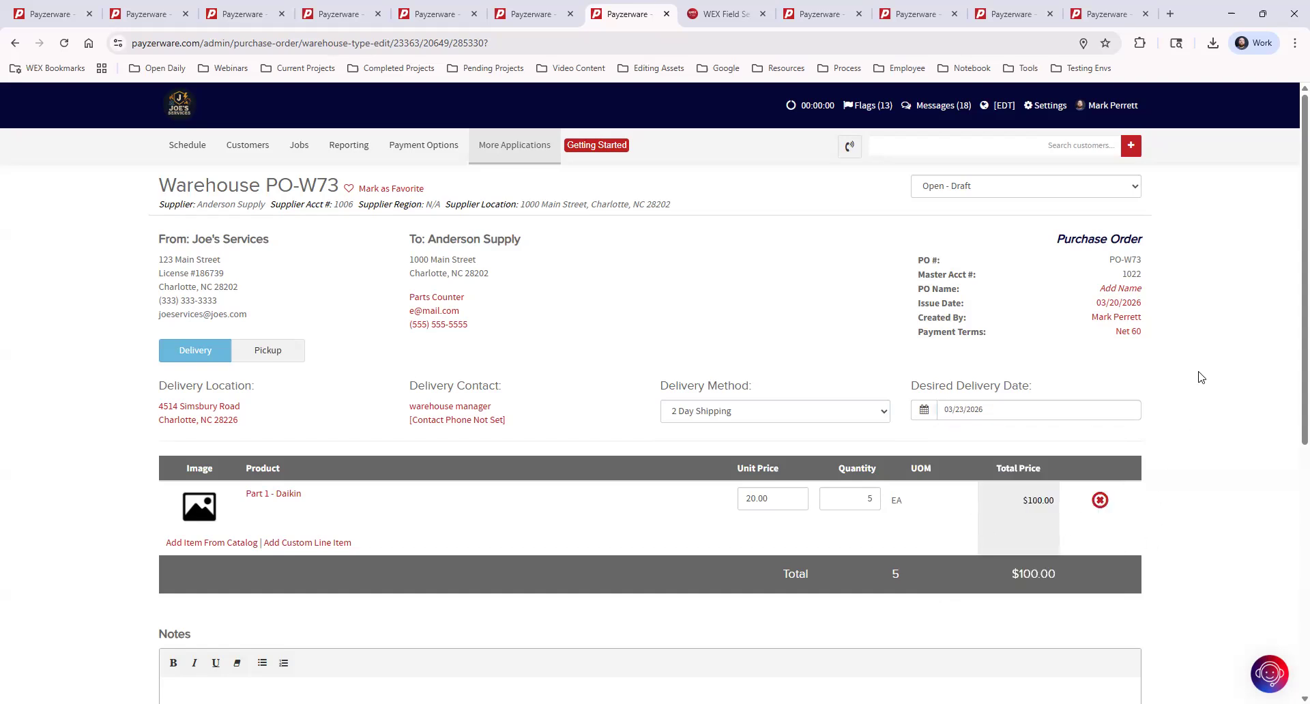
scroll(1262, 490, down, 5)
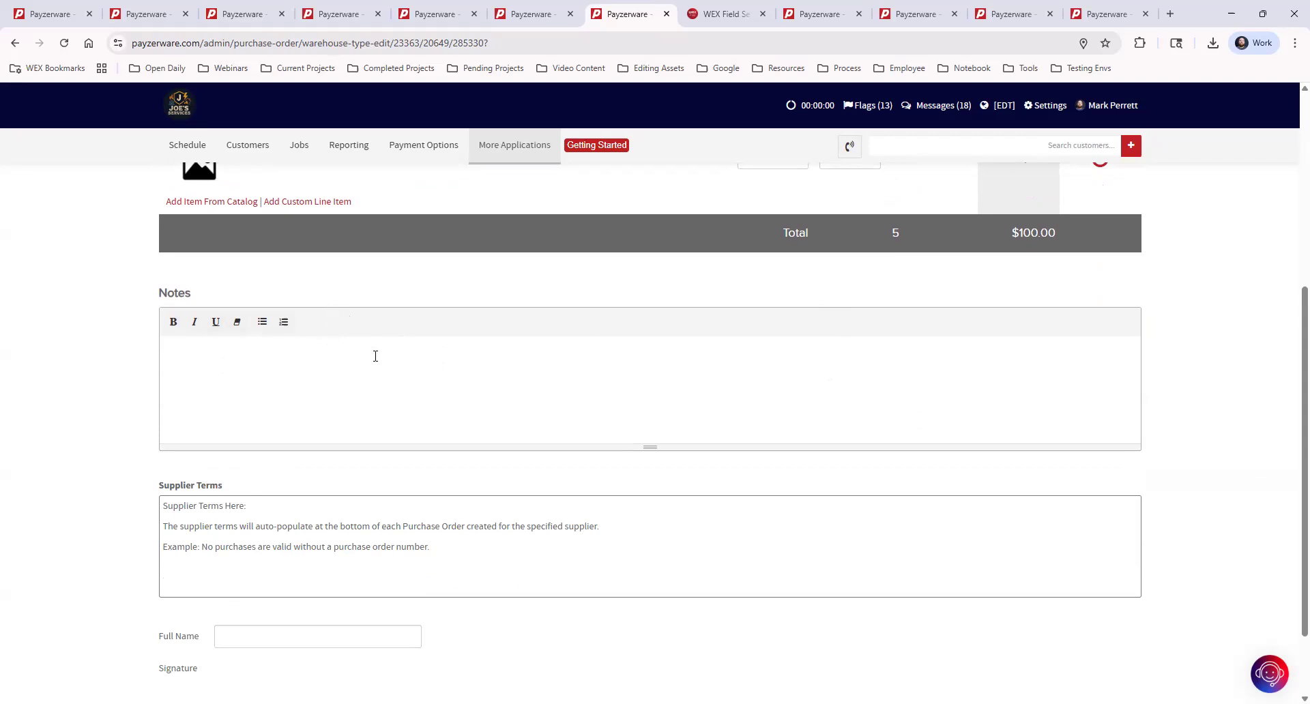
scroll(394, 367, down, 2)
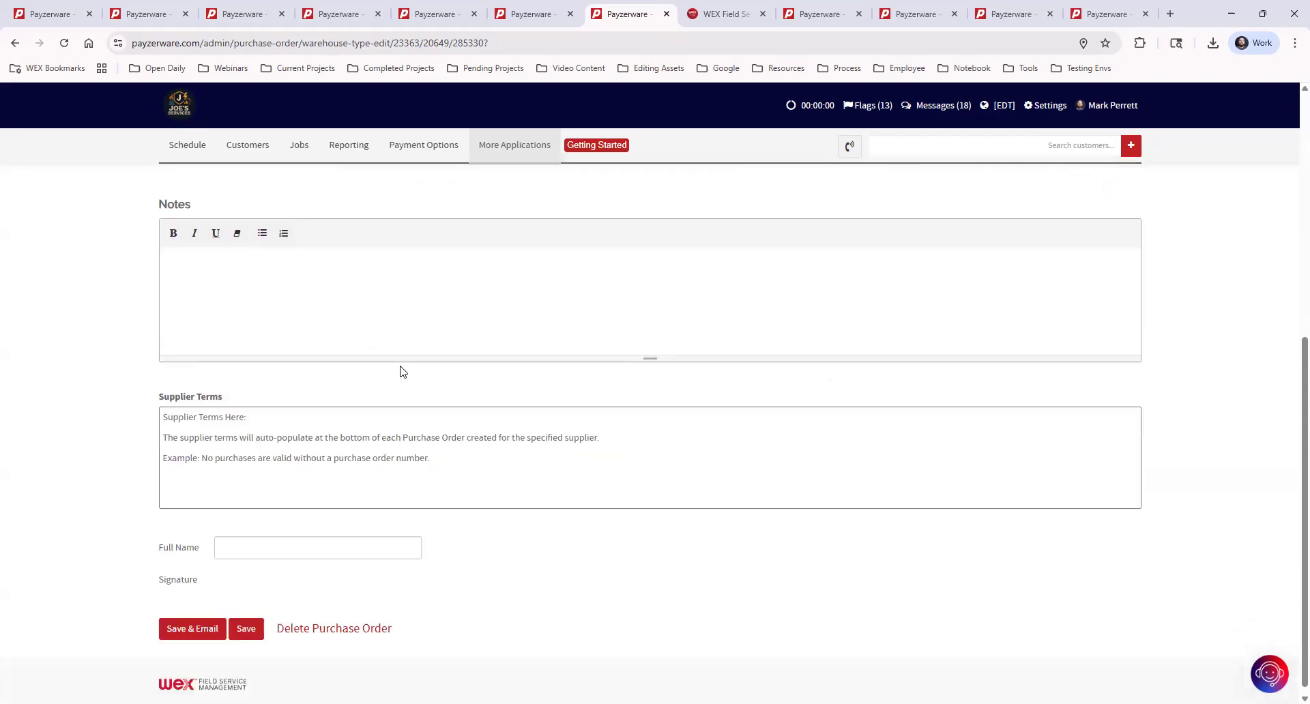
Sign PO-W73 by entering the signer's full name, then email it to Anderson Supply.
click(176, 621)
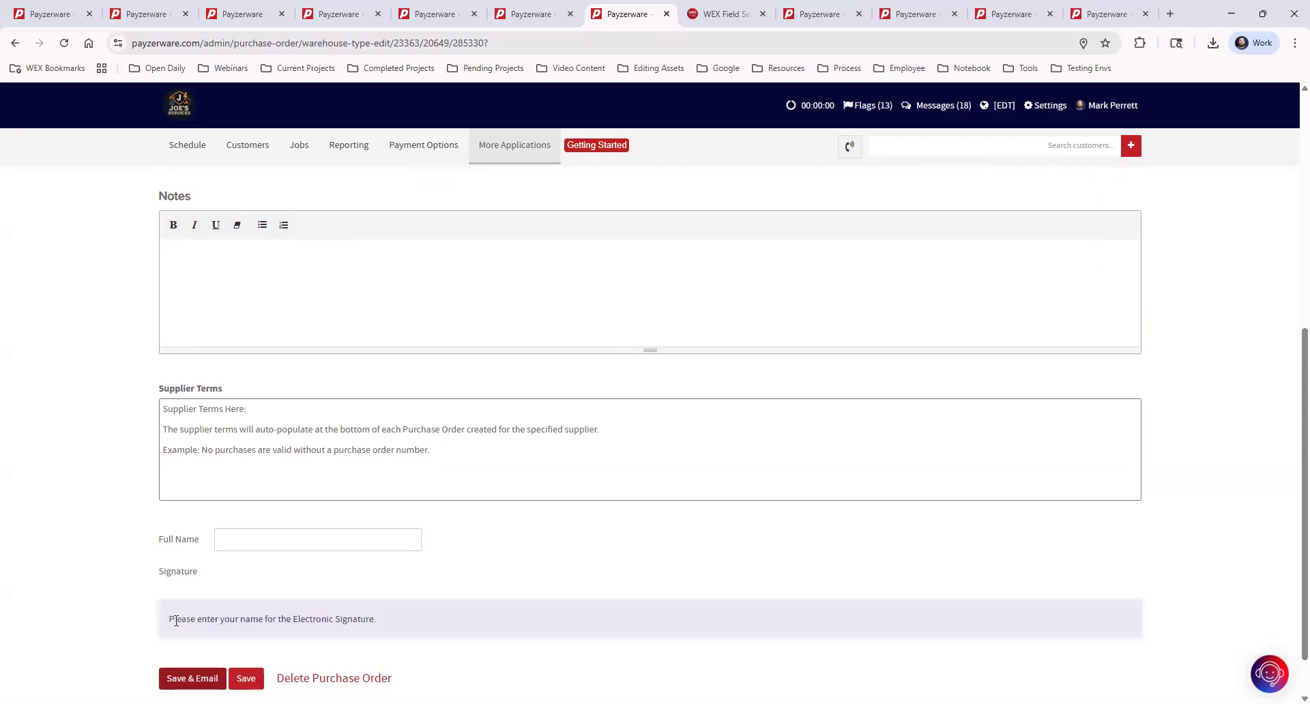
click(263, 533)
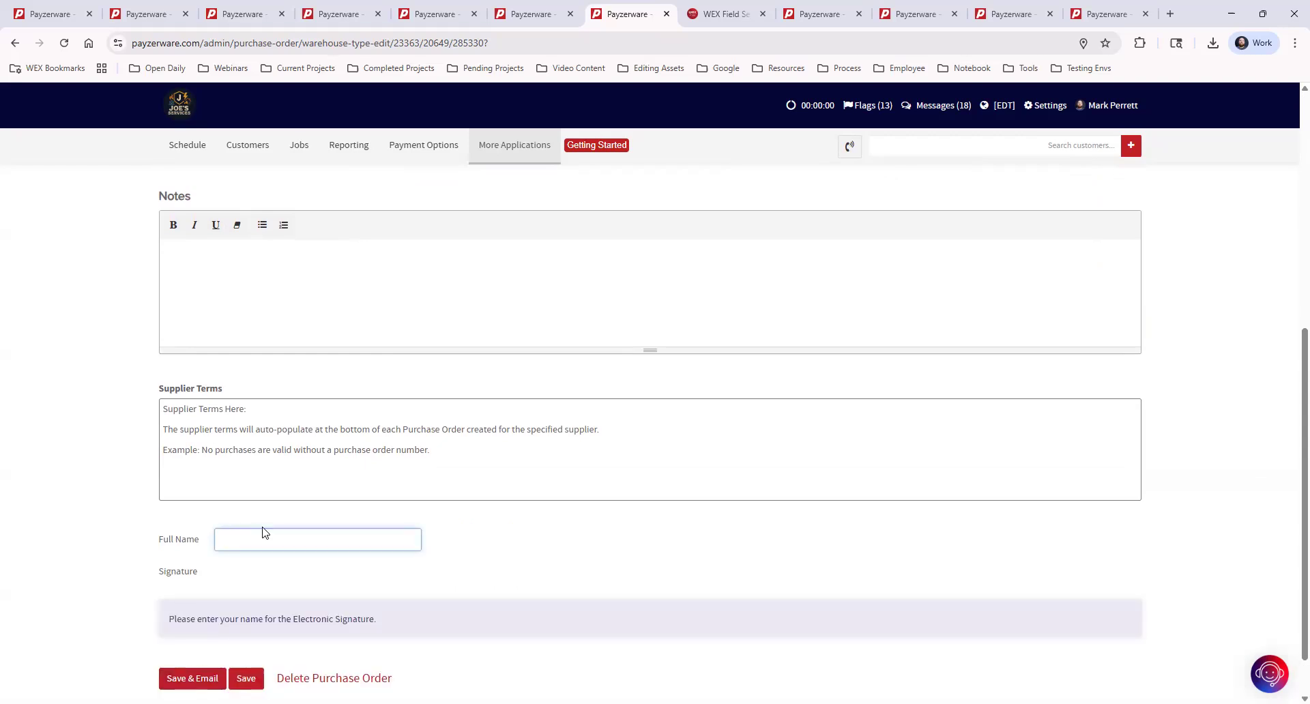
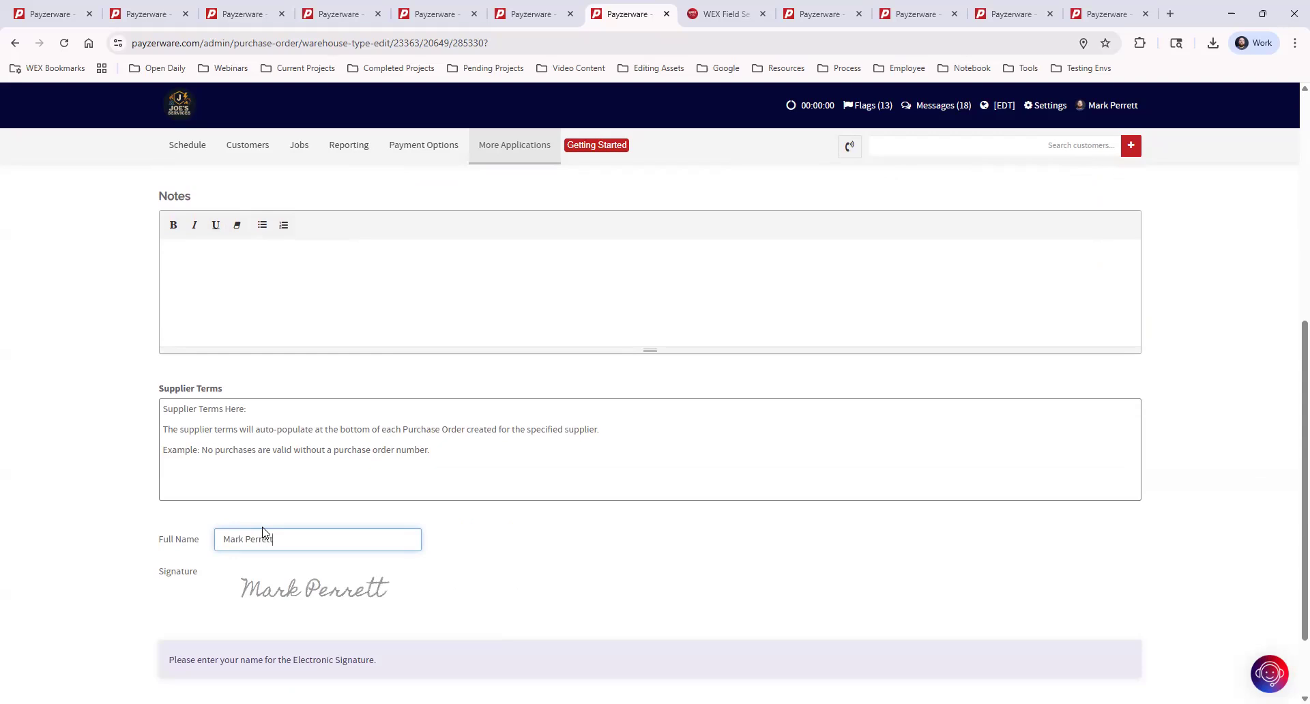
click(520, 551)
scroll(409, 583, down, 2)
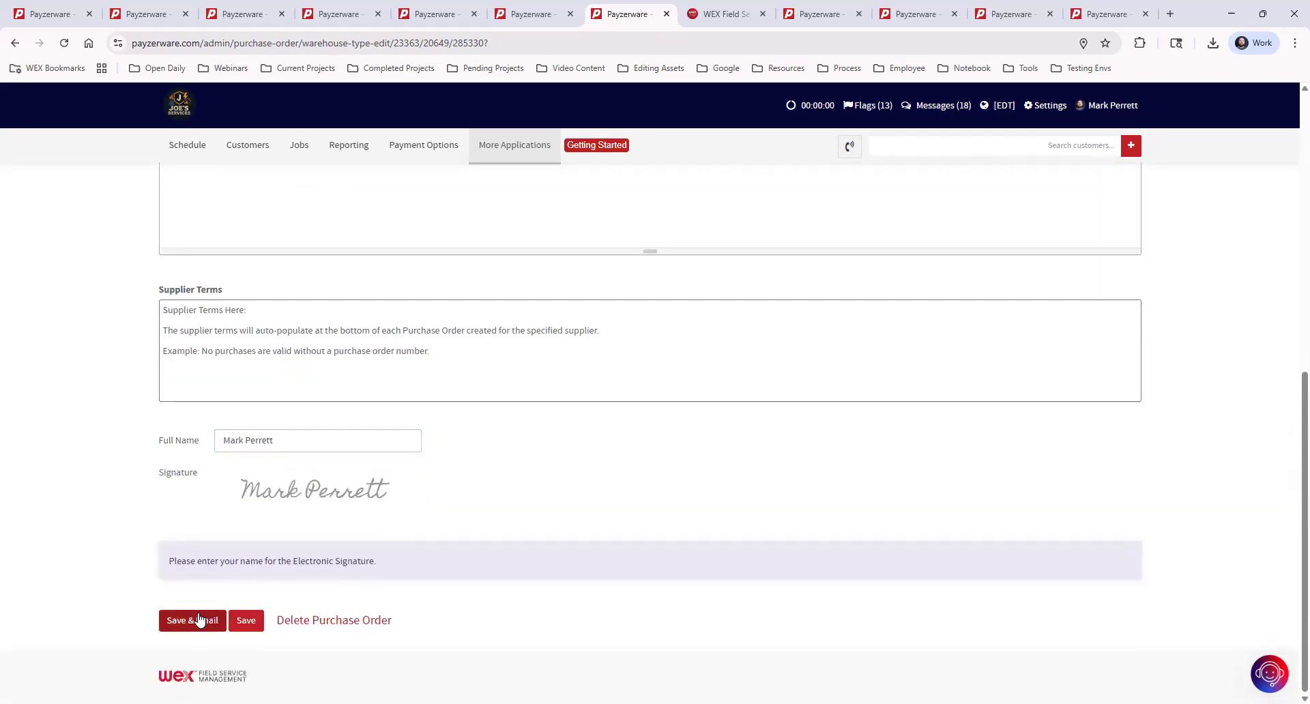
click(198, 620)
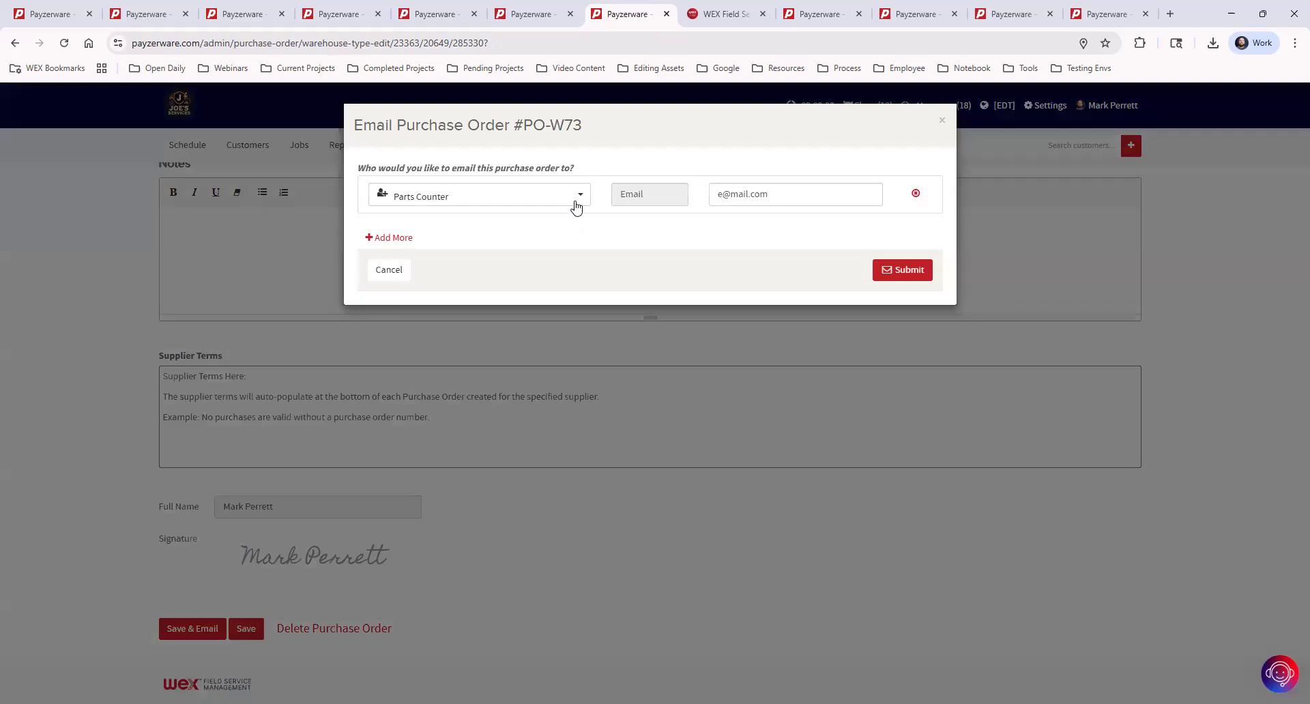
click(906, 268)
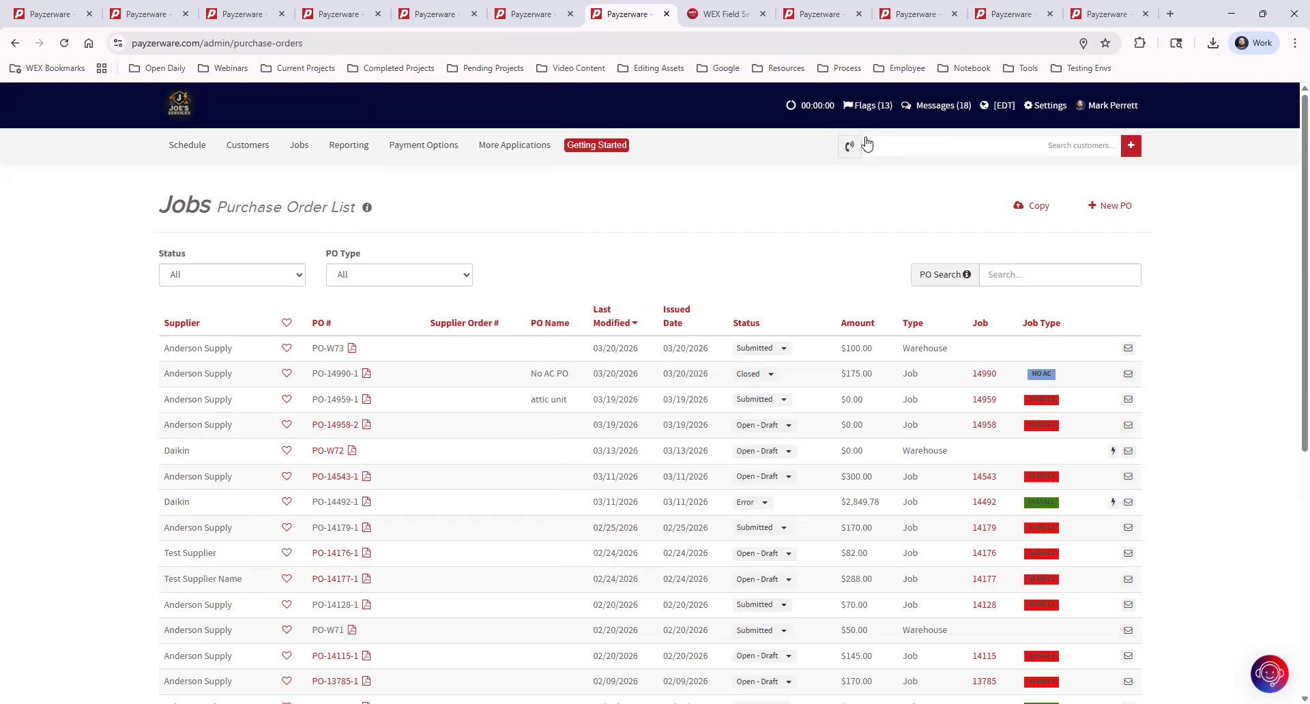
Open the Status filter dropdown on the Purchase Order List.
click(266, 286)
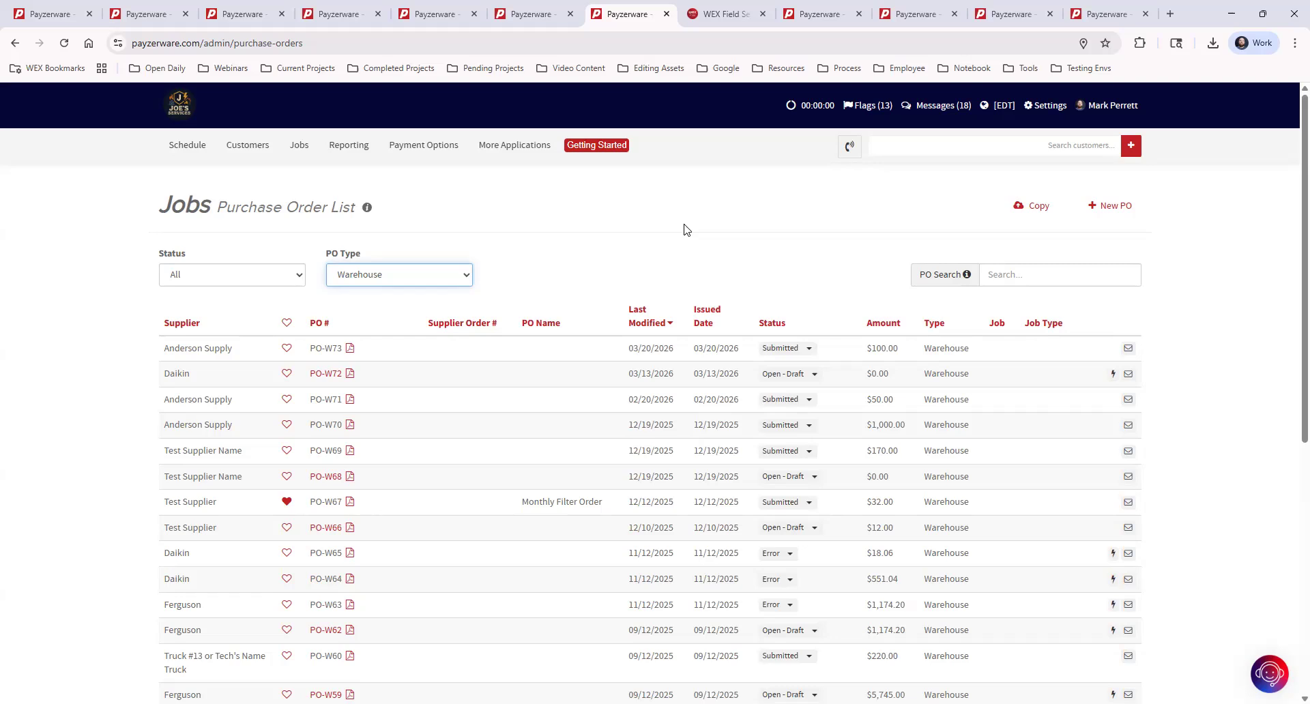
click(1113, 375)
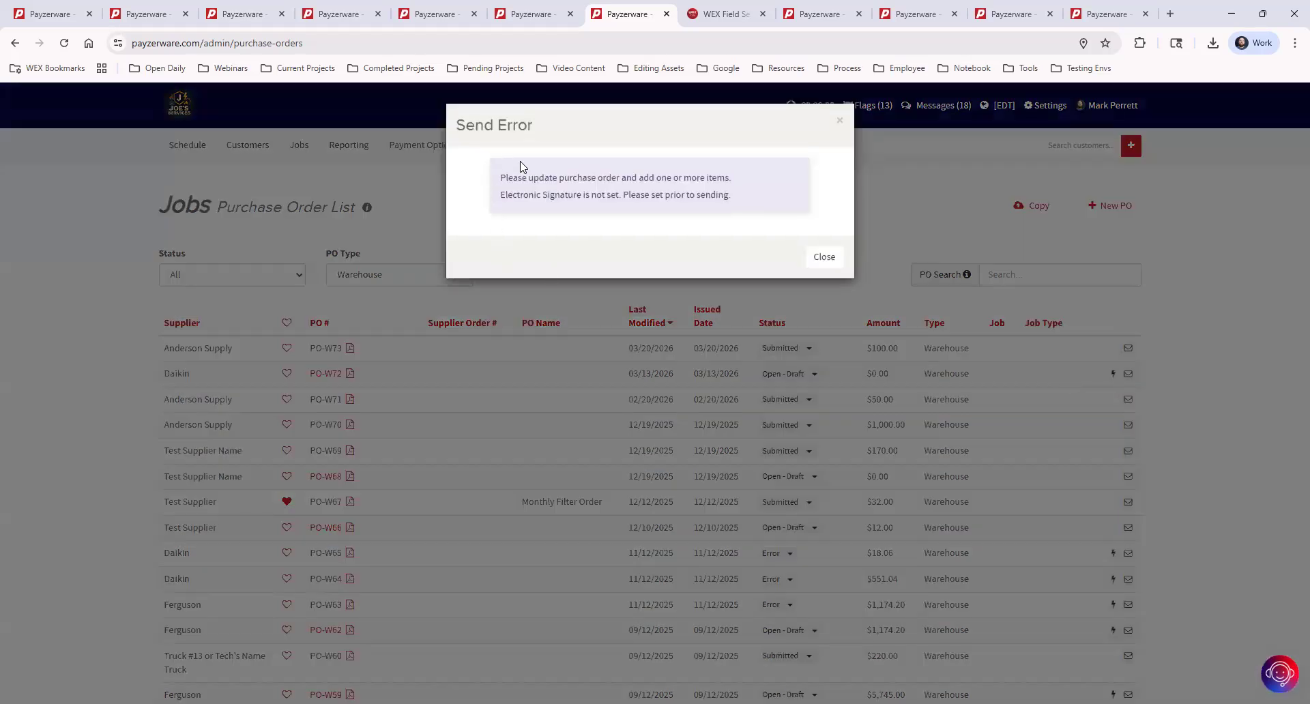
click(840, 125)
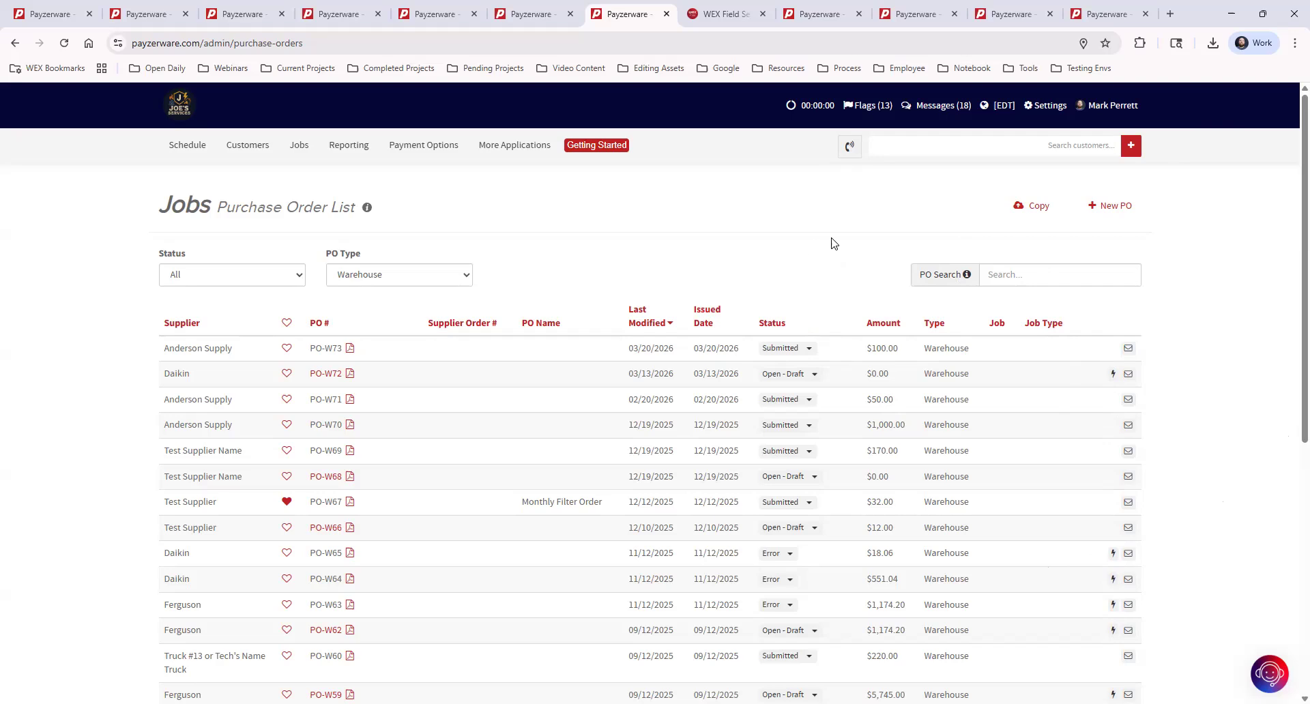
click(716, 14)
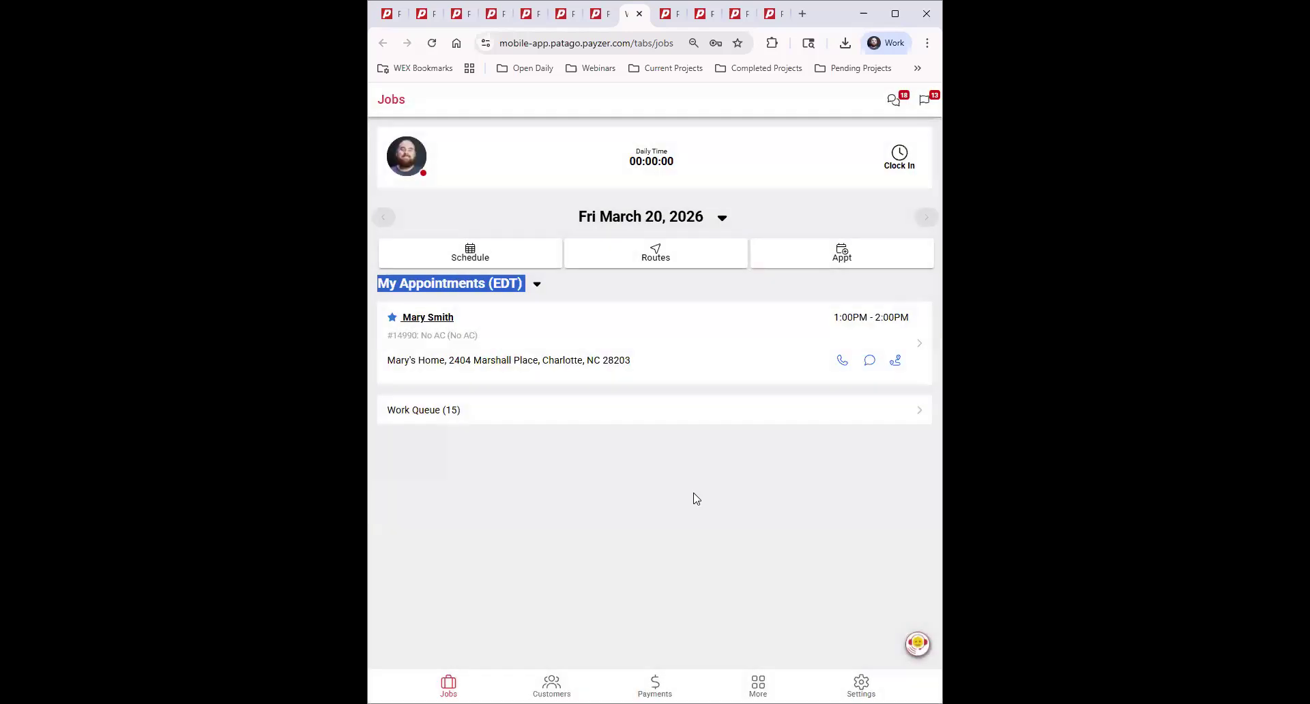
Try opening the job 14990 appointment, pull to refresh the list, then reload the page.
click(665, 483)
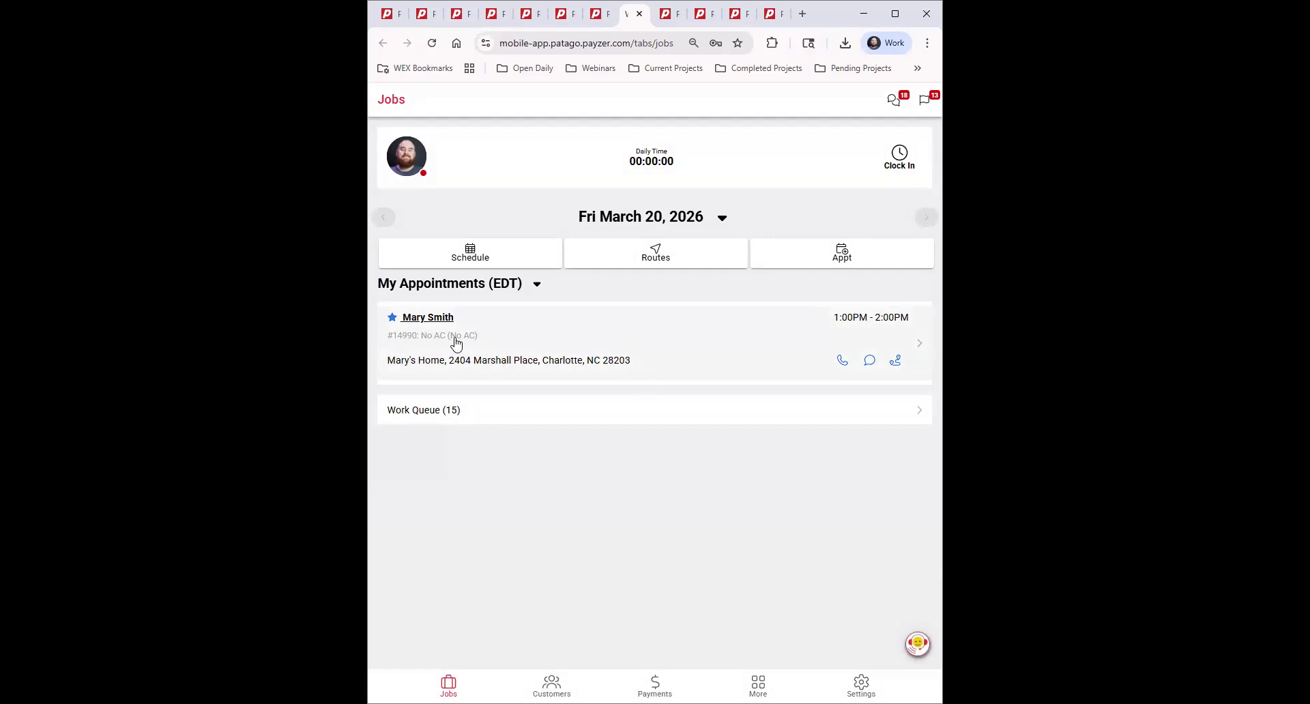
click(699, 339)
click(673, 333)
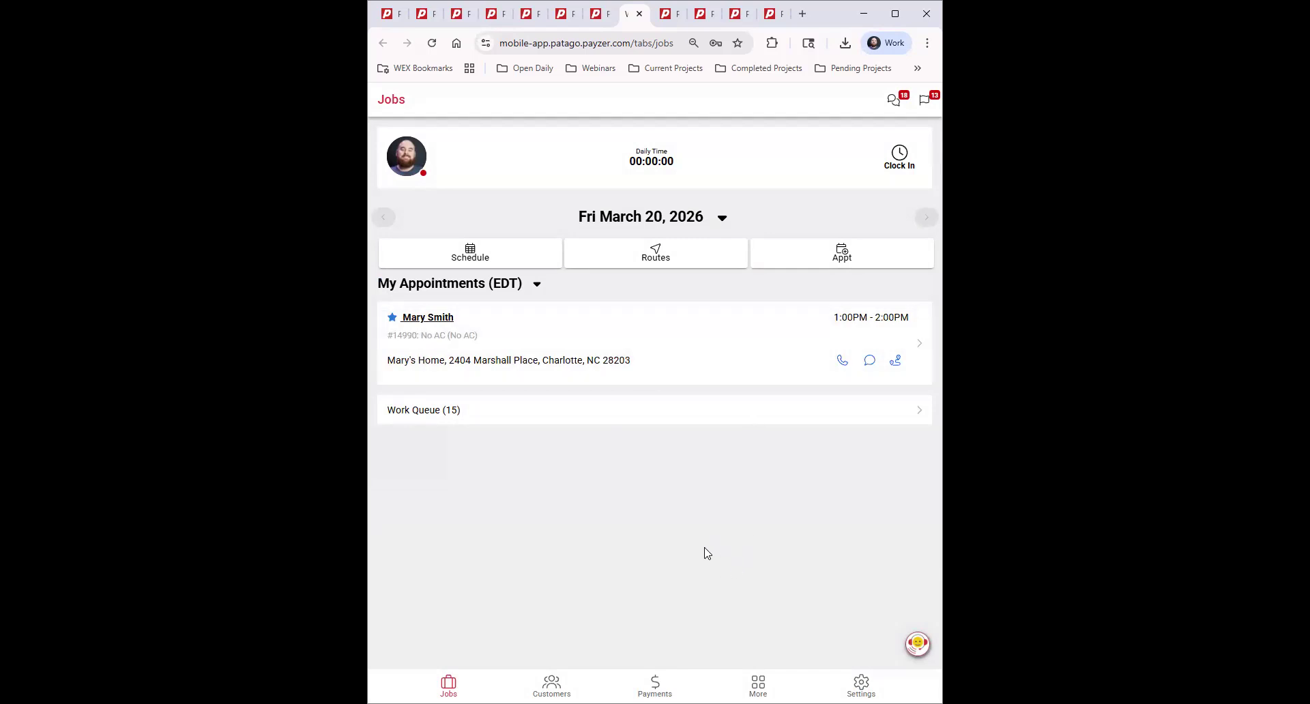
click(648, 342)
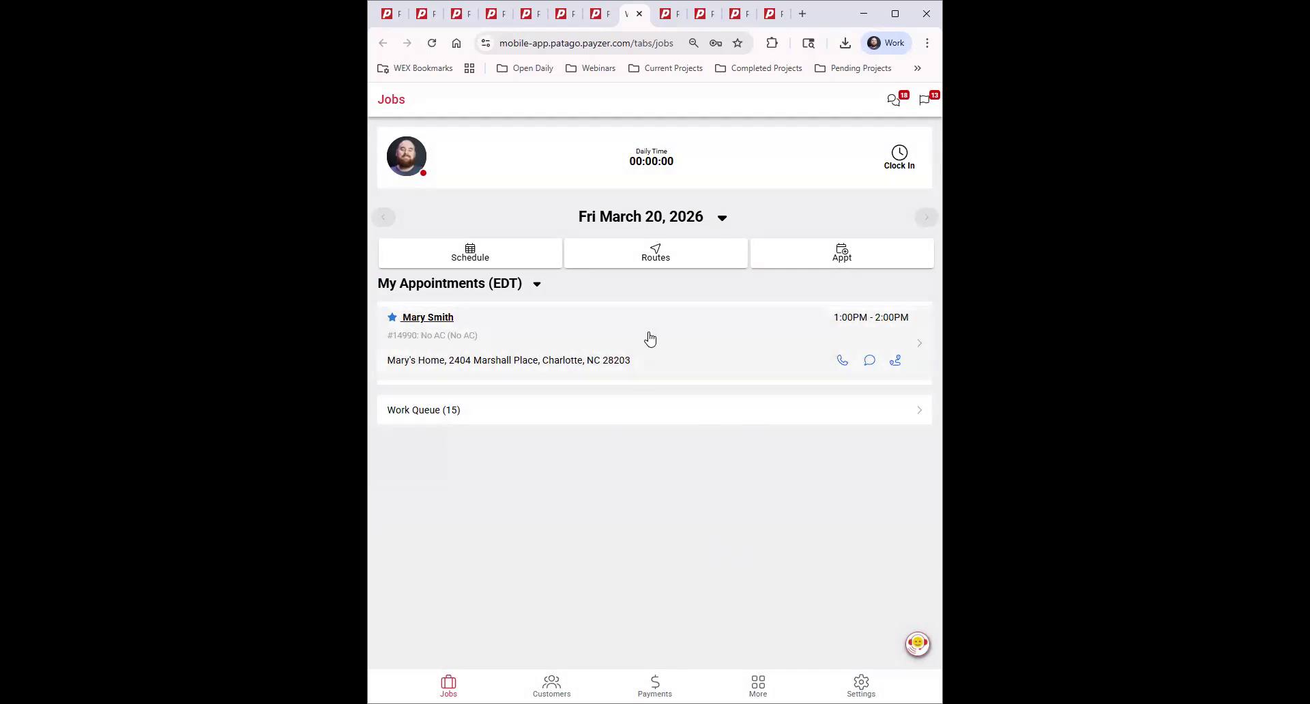
drag(775, 214, 772, 497)
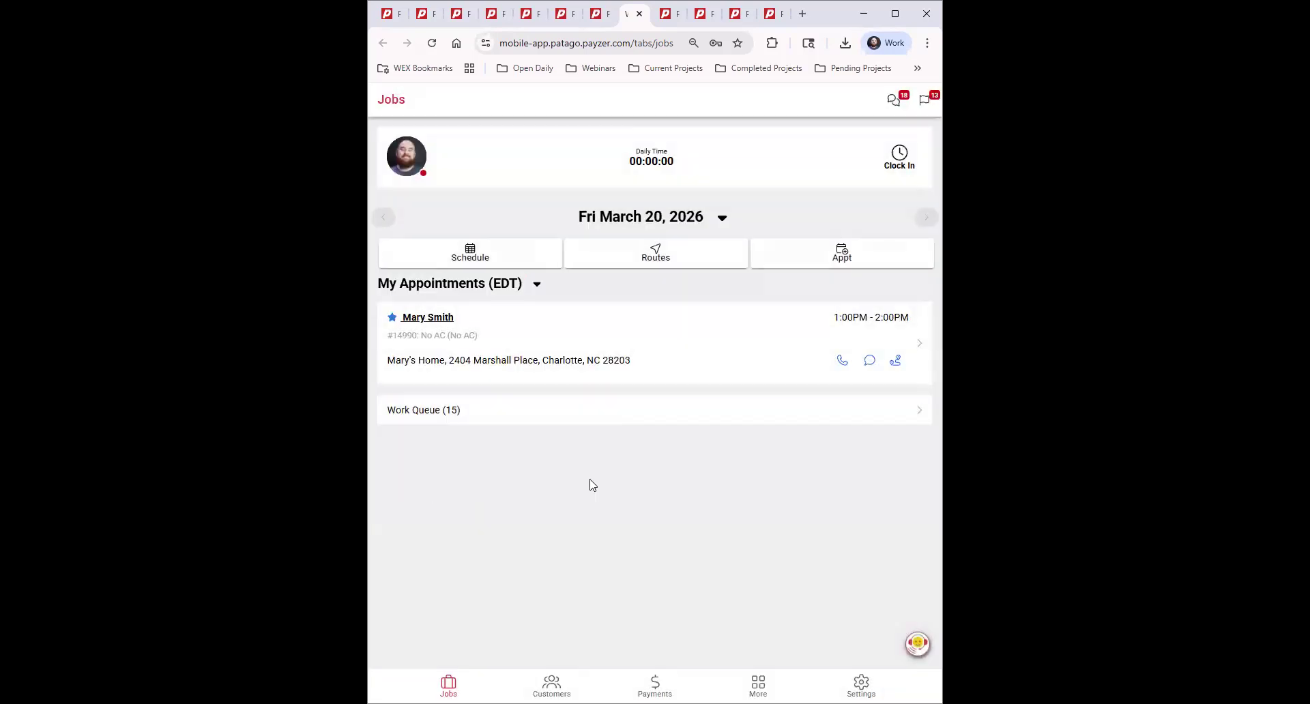
click(691, 339)
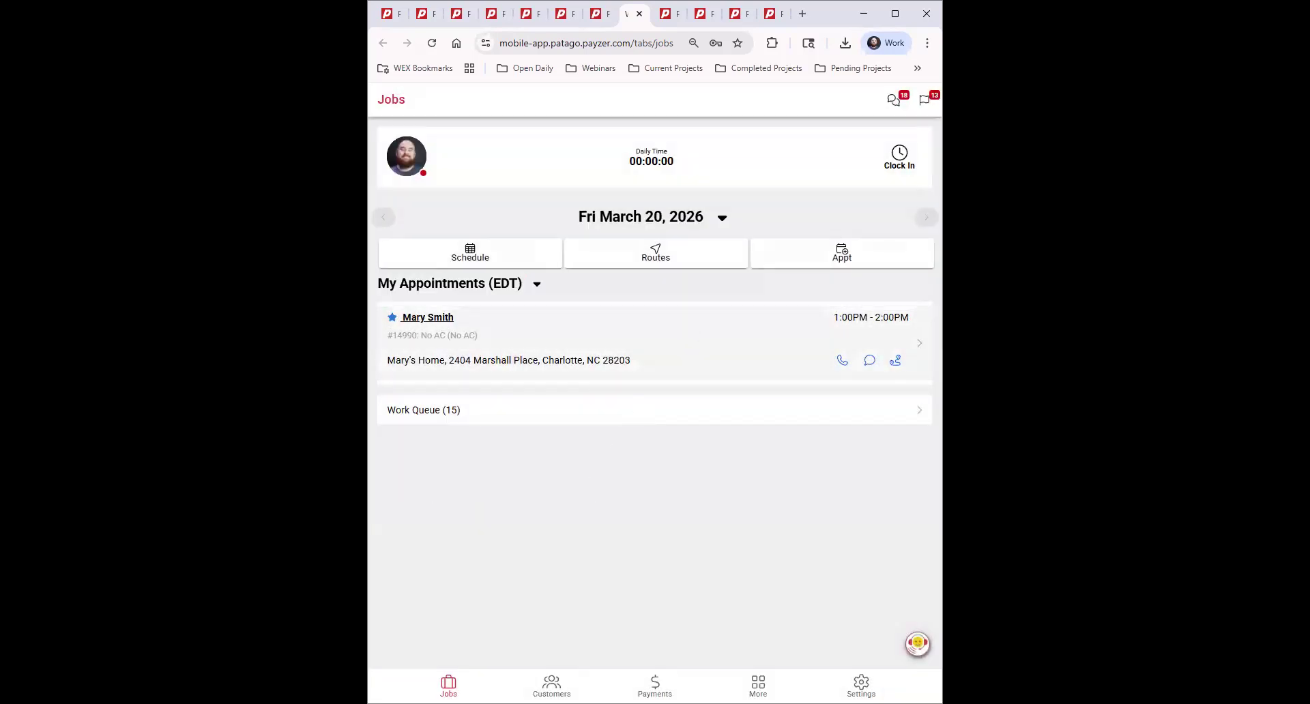
click(915, 348)
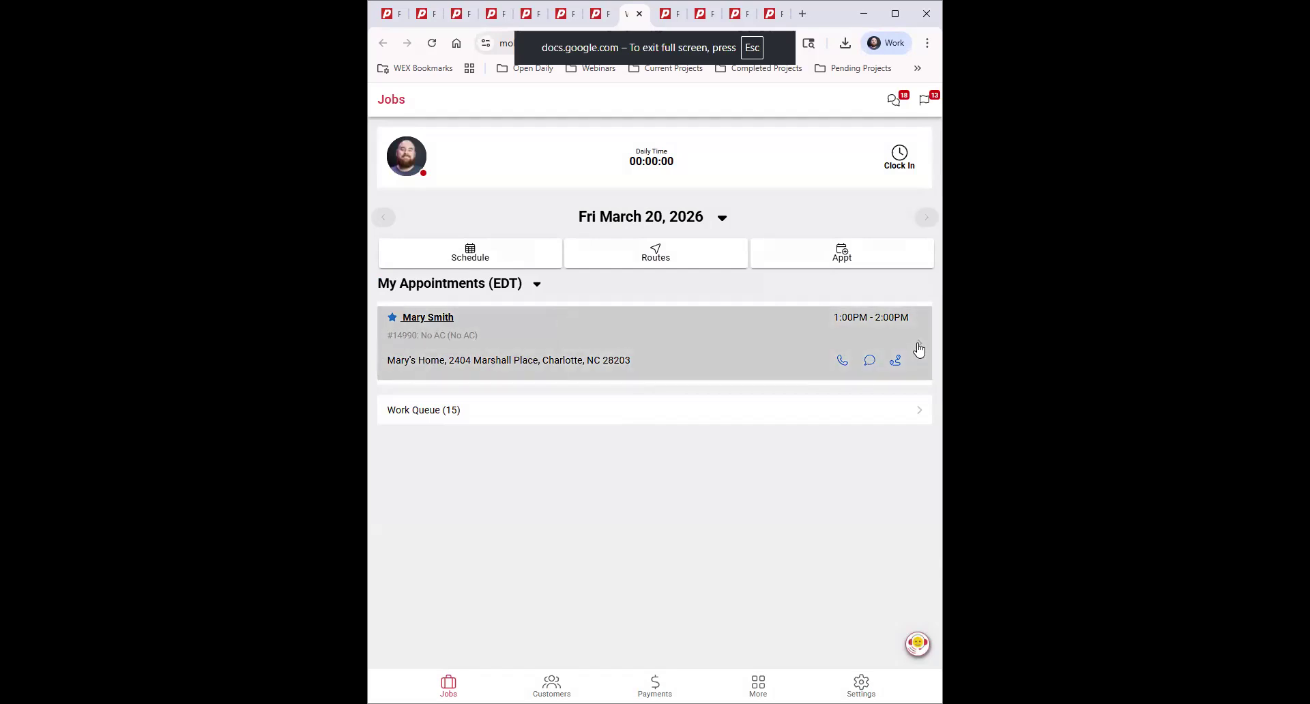
click(432, 43)
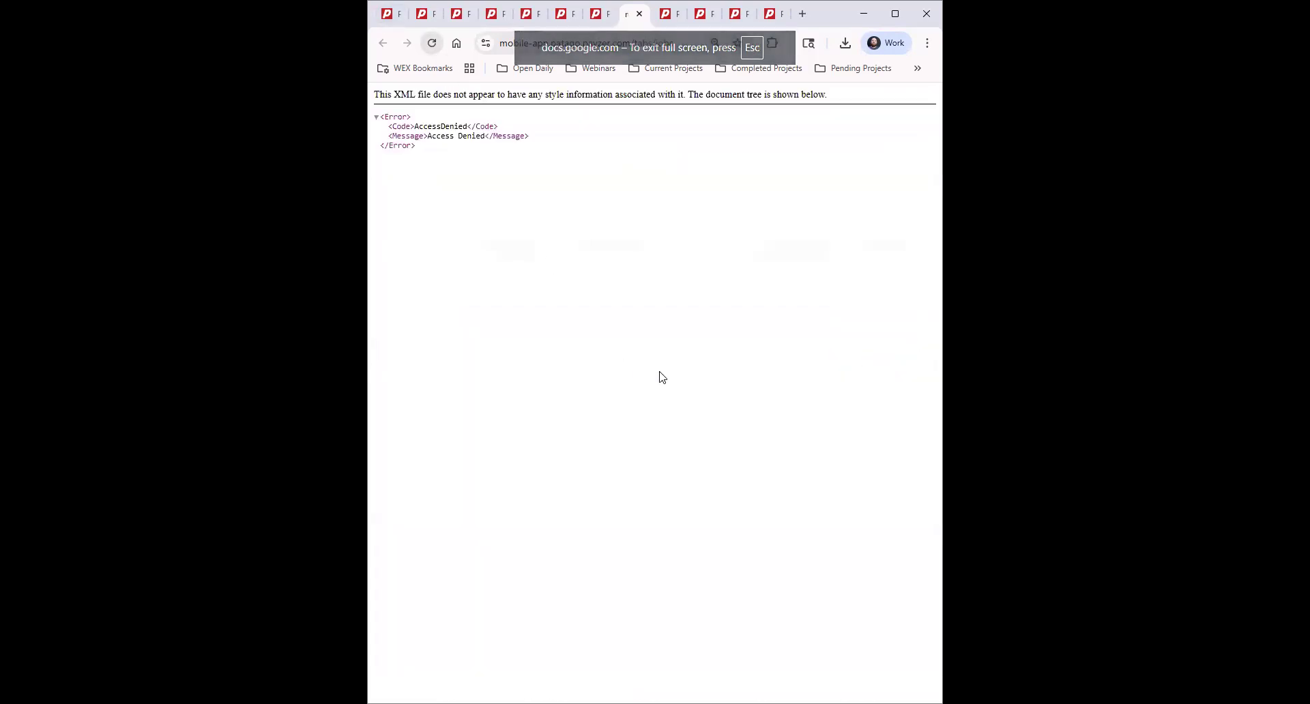
Close the Access Denied tab and reopen WEX FSM Mobile App from Bookmarks > Testing Envs.
click(640, 14)
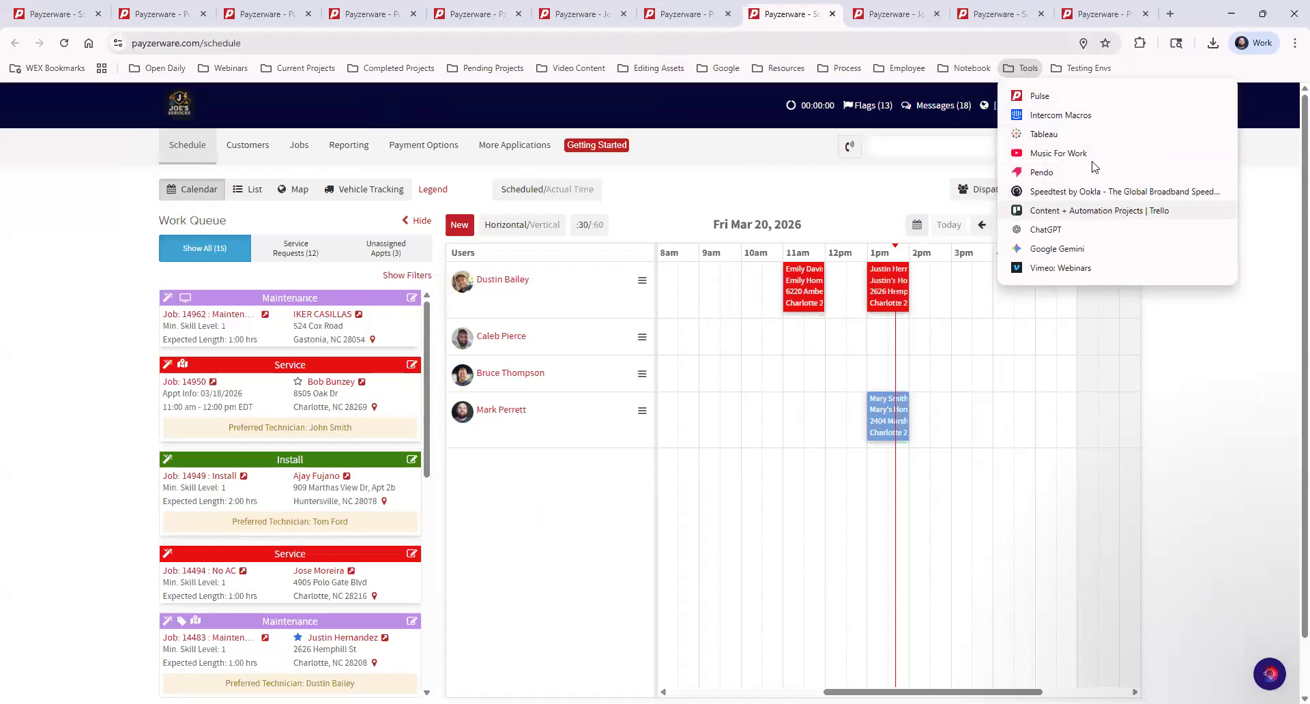
mouse_move(1085, 70)
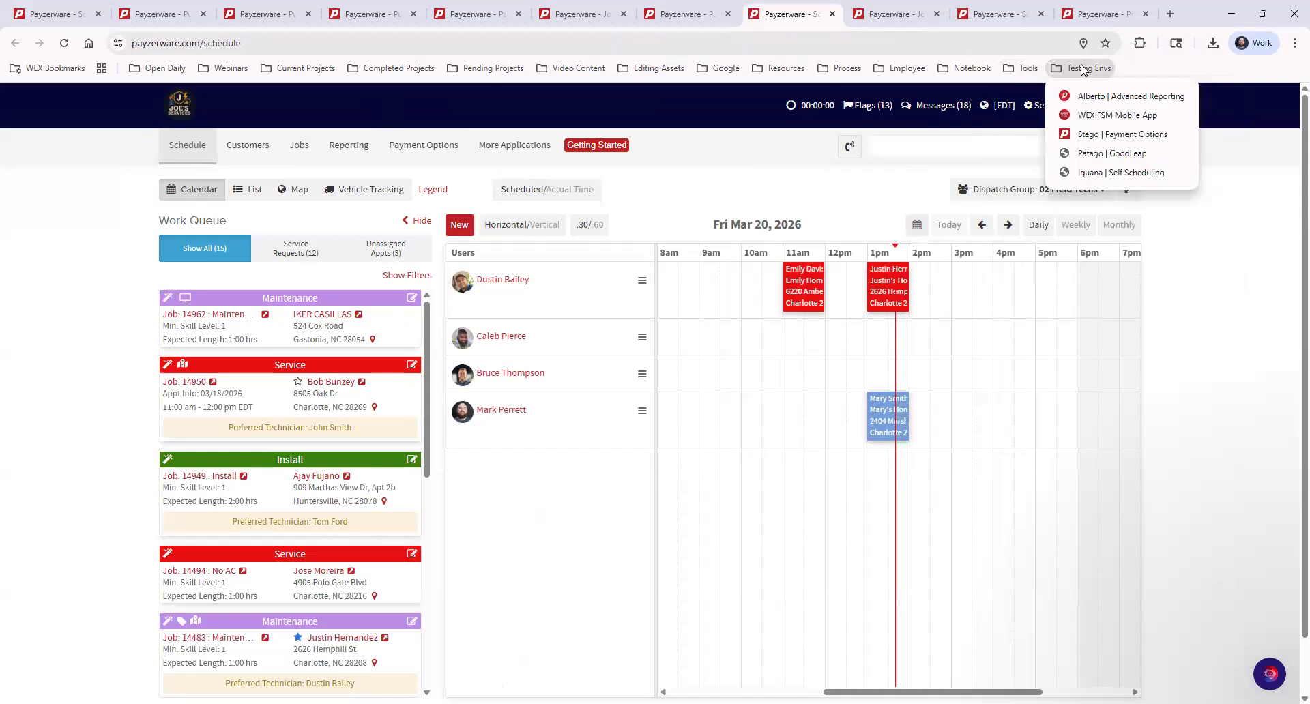
click(1119, 116)
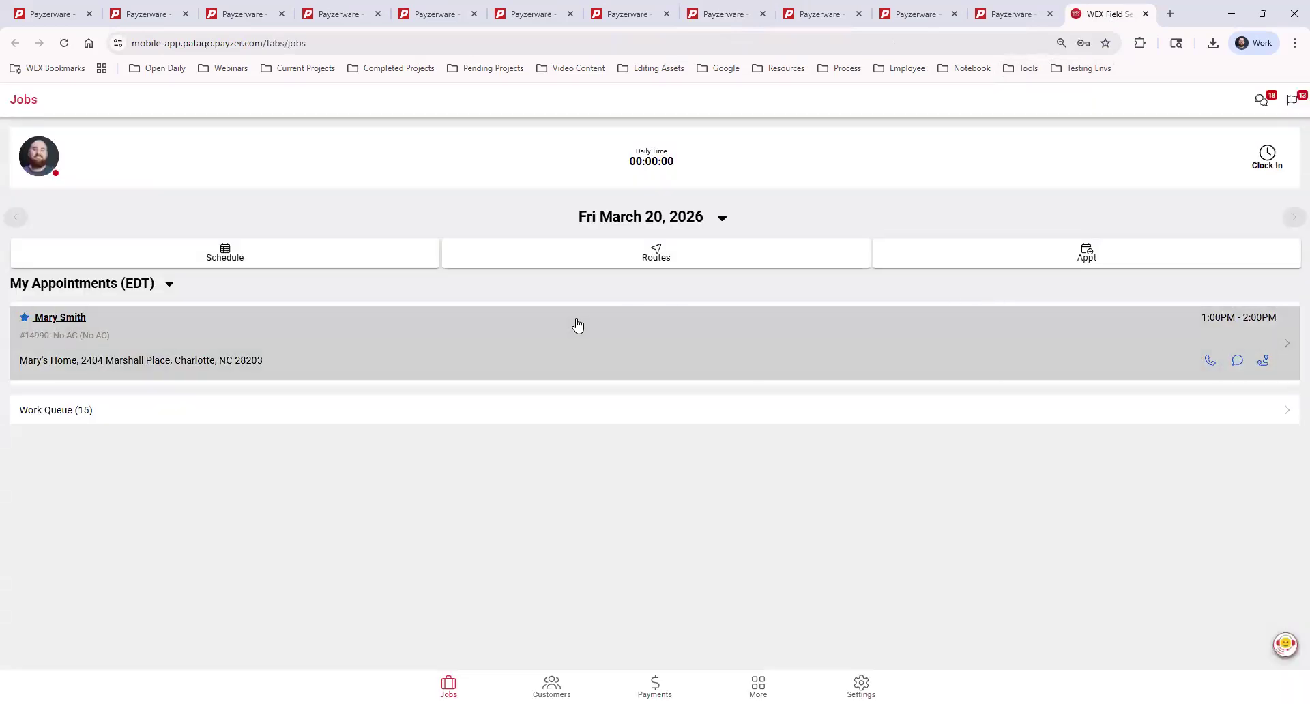
click(577, 324)
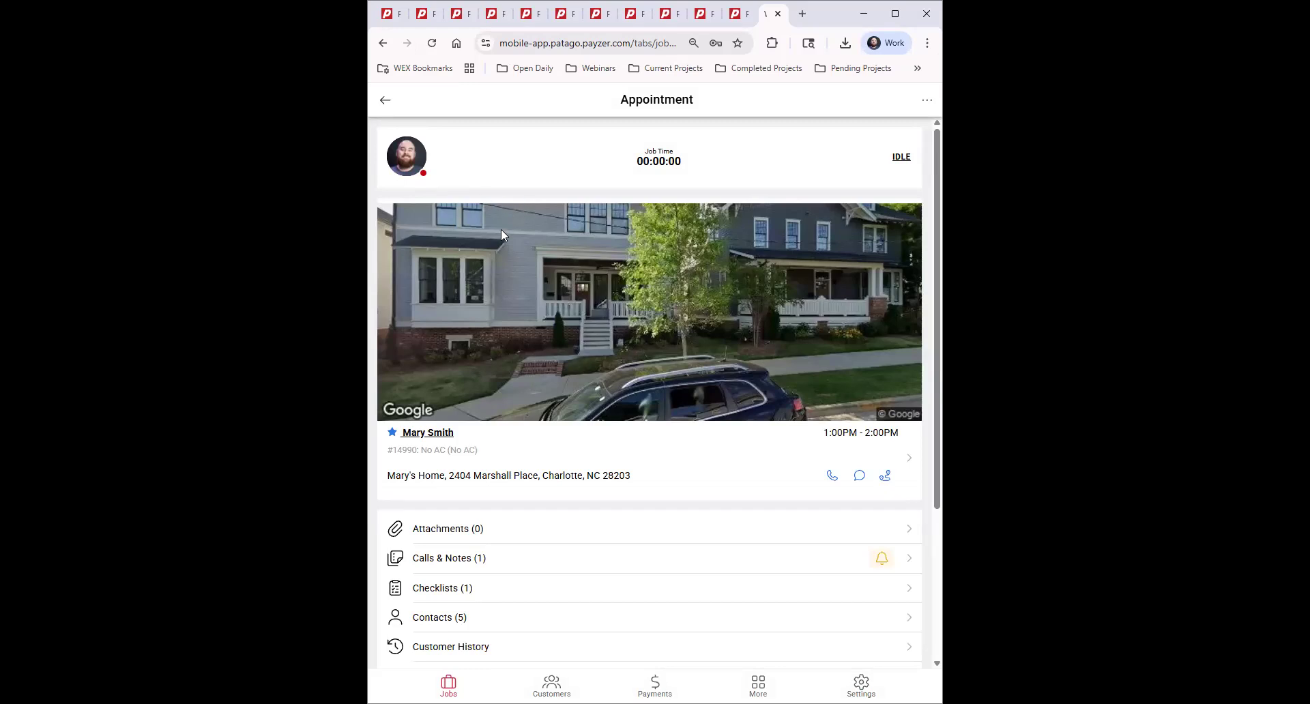
Scroll the job 14990 appointment and open its Purchase Orders (1) list.
scroll(753, 315, down, 3)
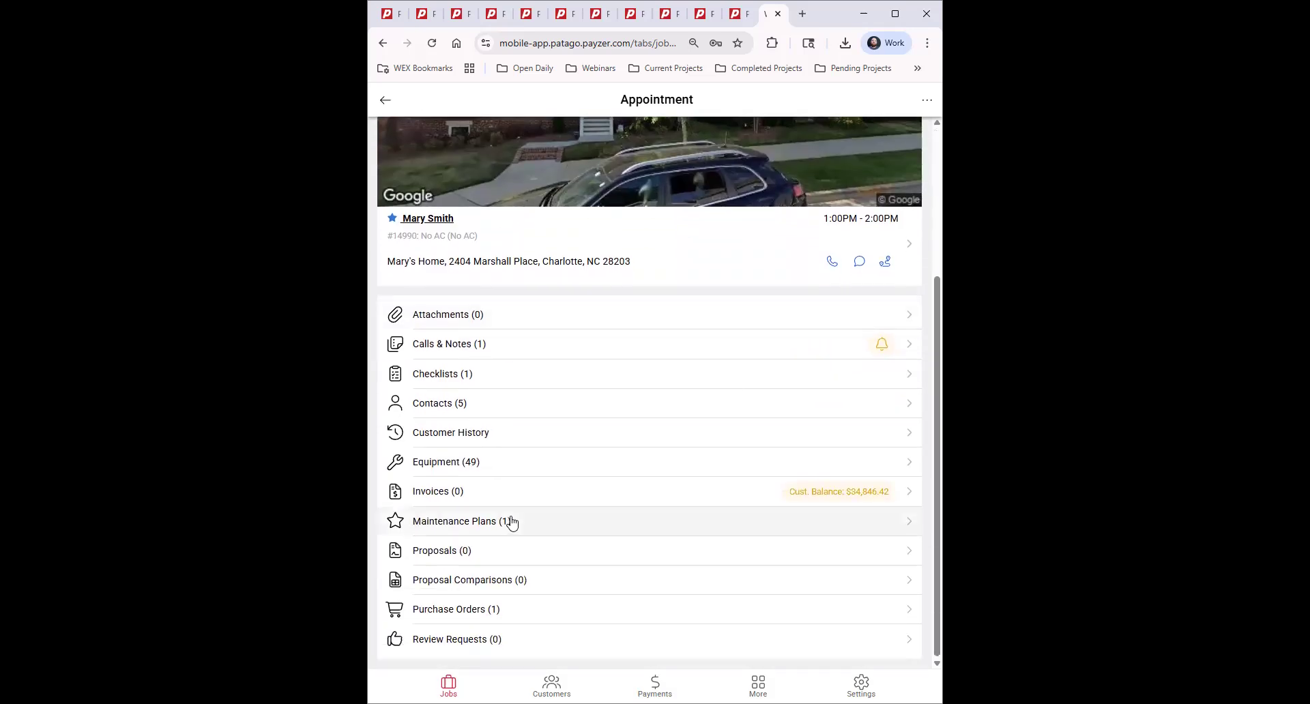
click(530, 609)
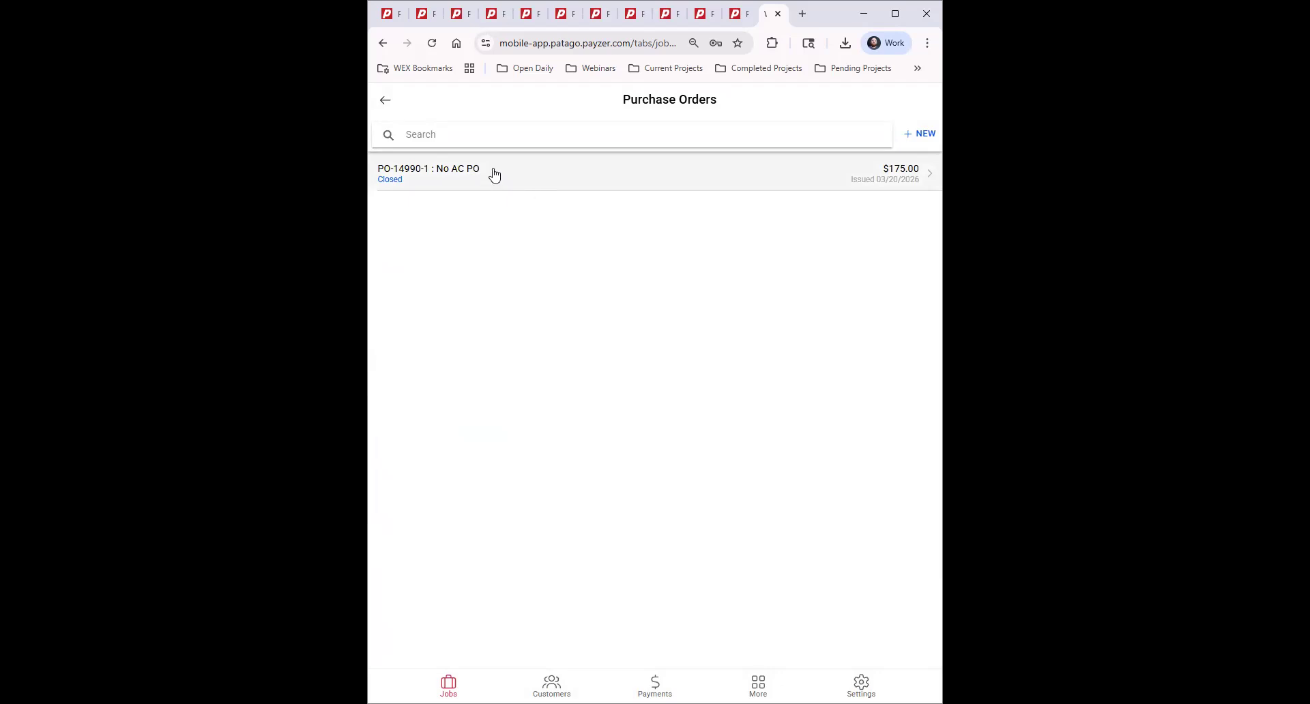
drag(497, 172, 912, 244)
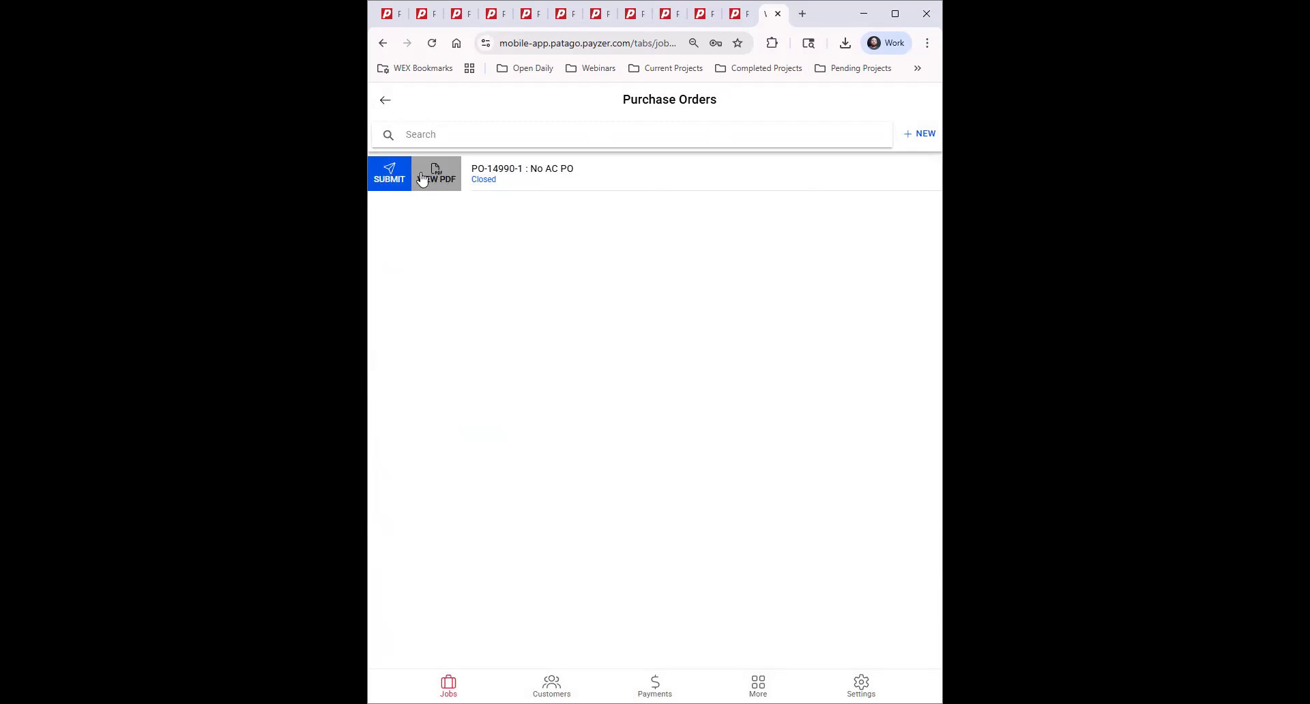
click(756, 179)
drag(795, 170, 655, 184)
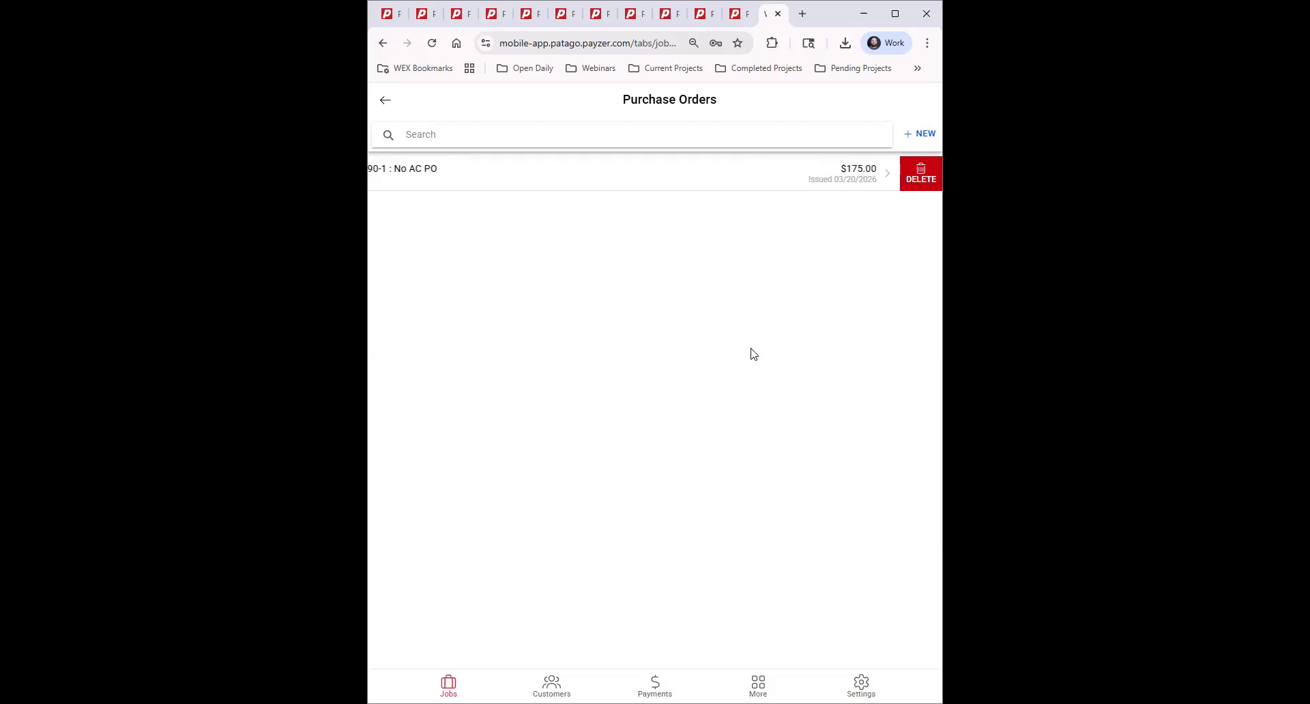
click(686, 181)
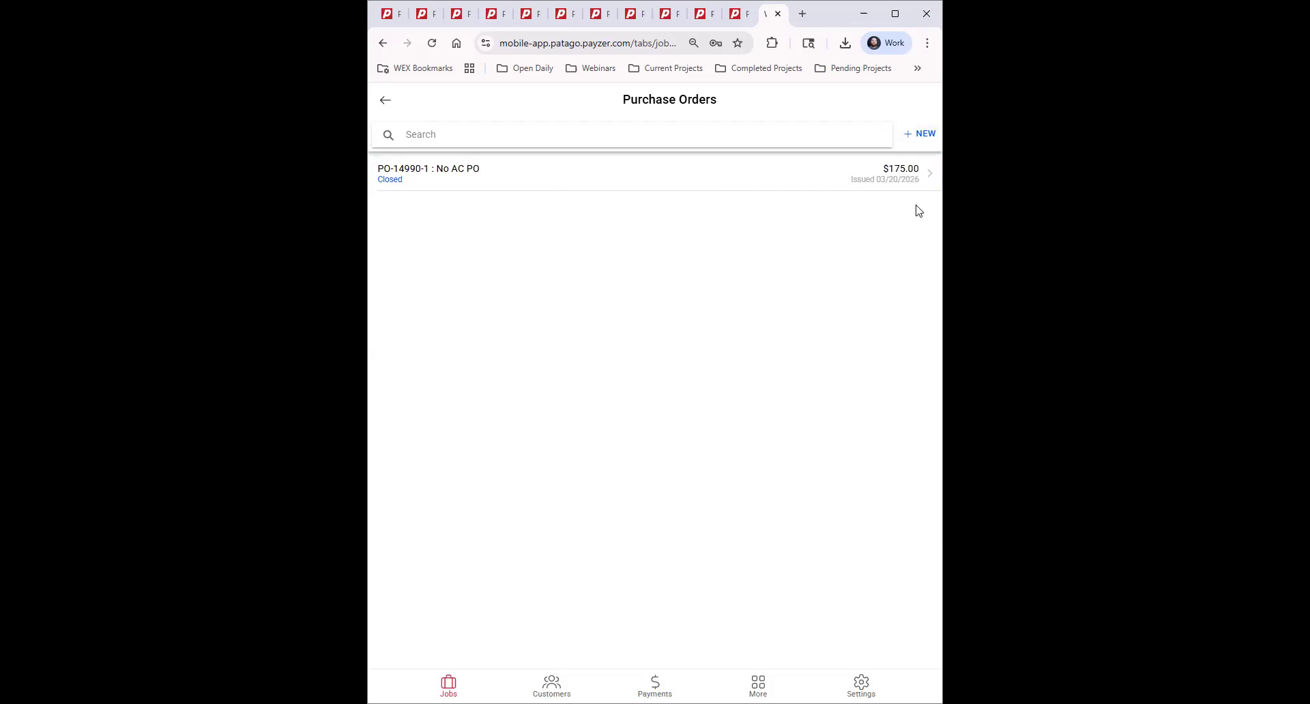
Start a new job purchase order with Anderson Supply as the supplier.
click(921, 135)
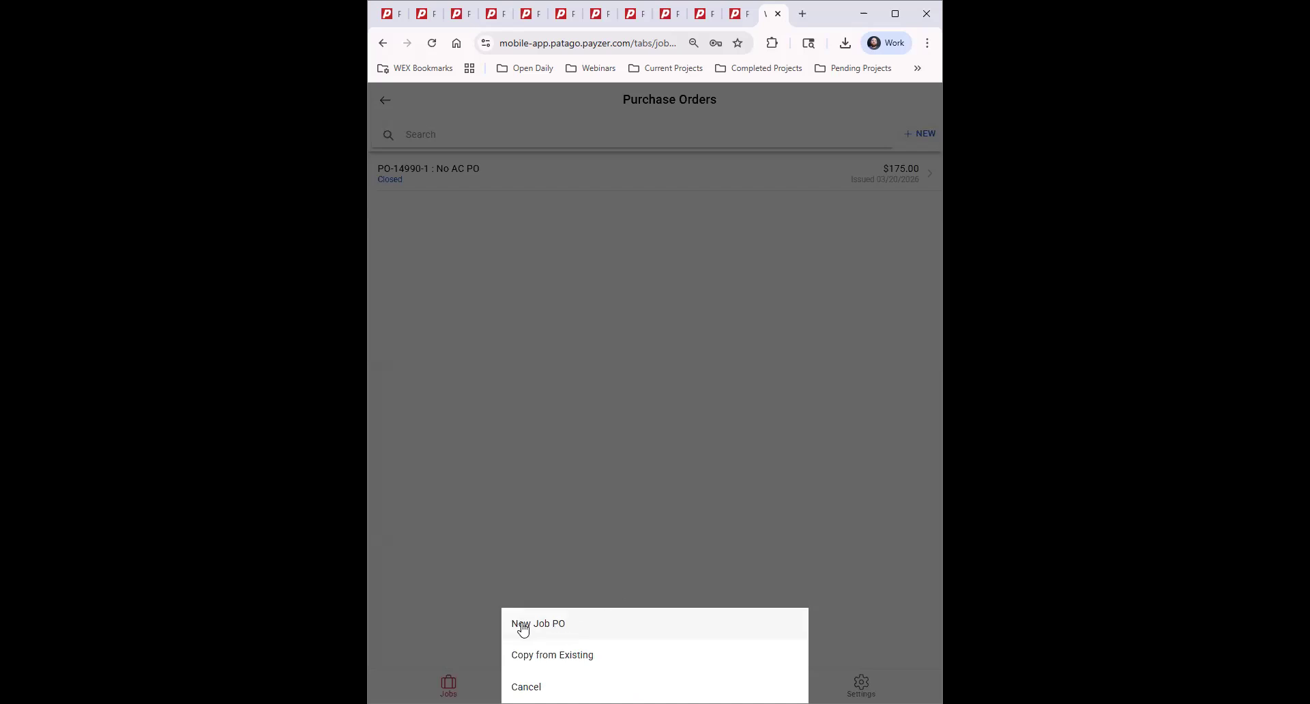
click(549, 626)
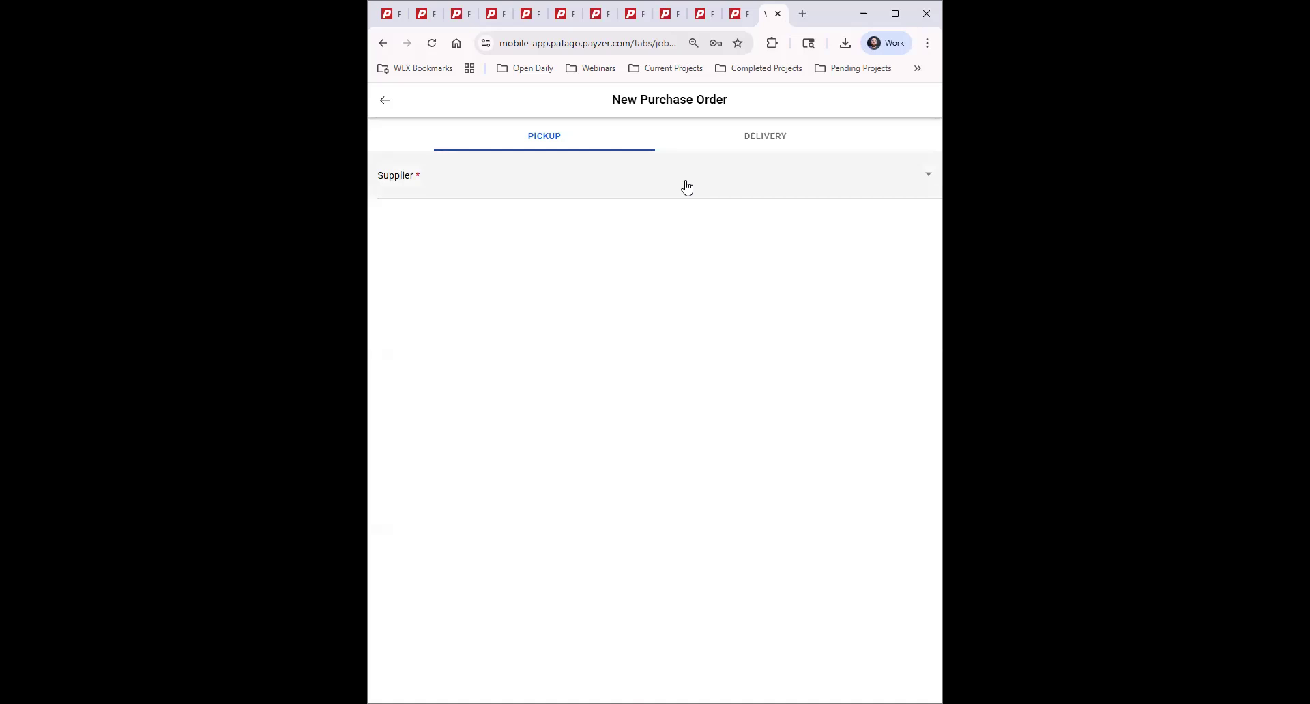
click(687, 187)
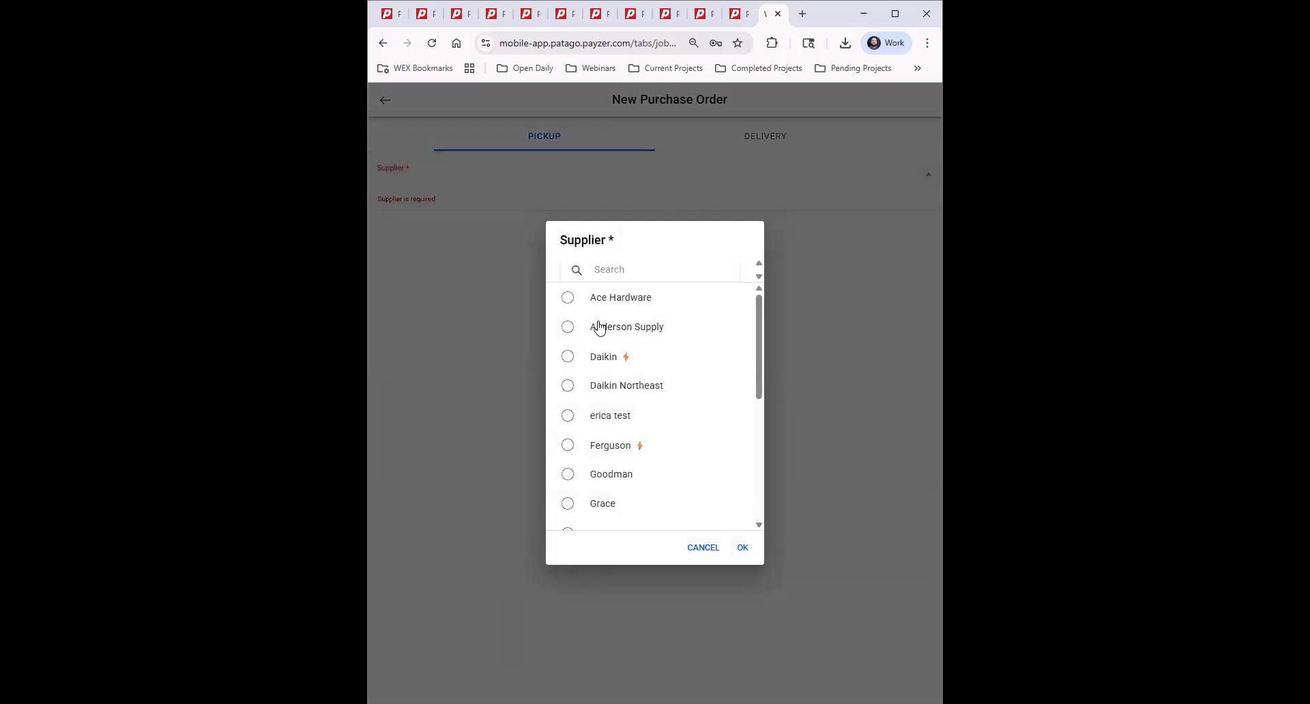
click(567, 328)
click(742, 547)
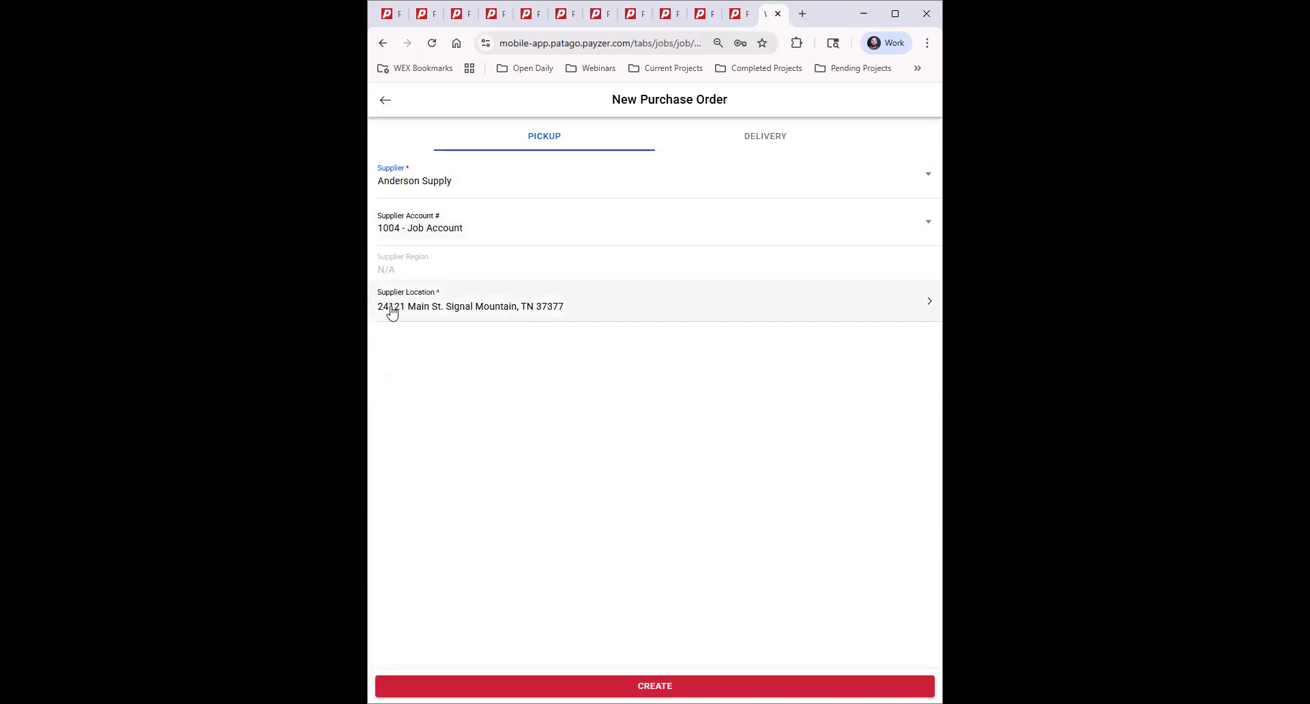
Set Eastway Store as the pickup location and create the purchase order.
click(471, 306)
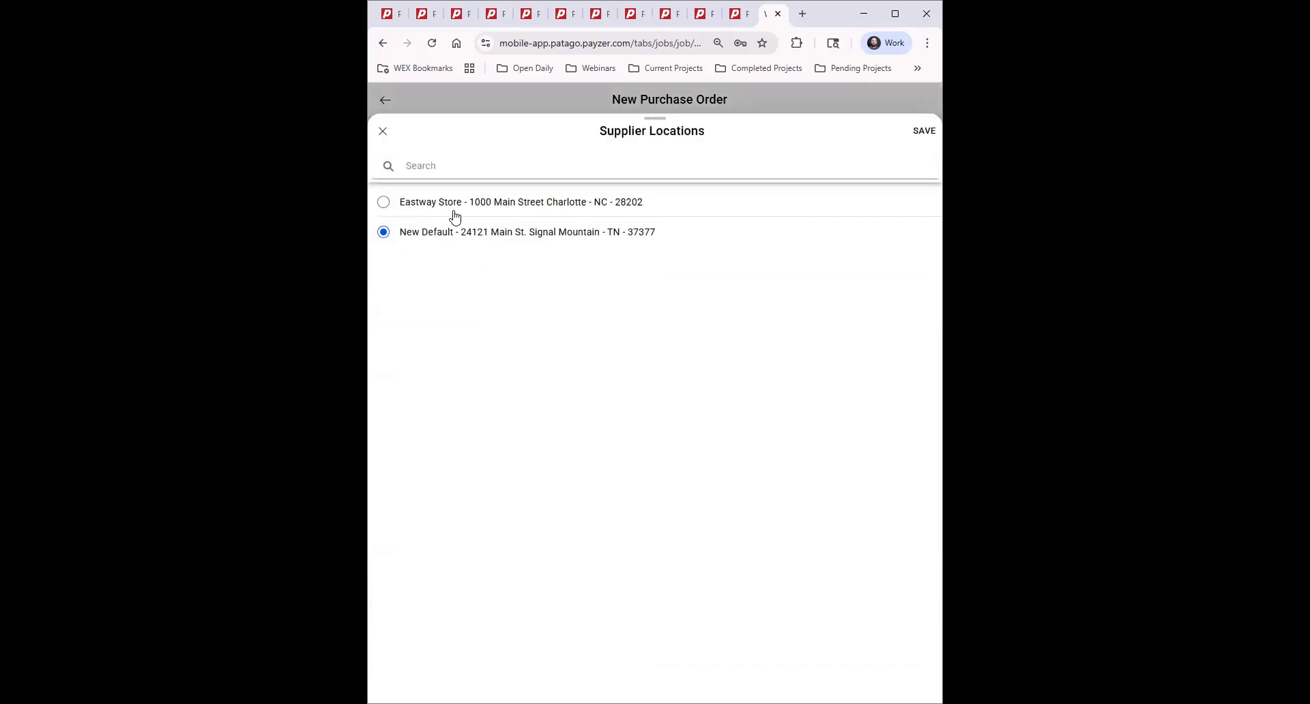
click(383, 201)
click(925, 131)
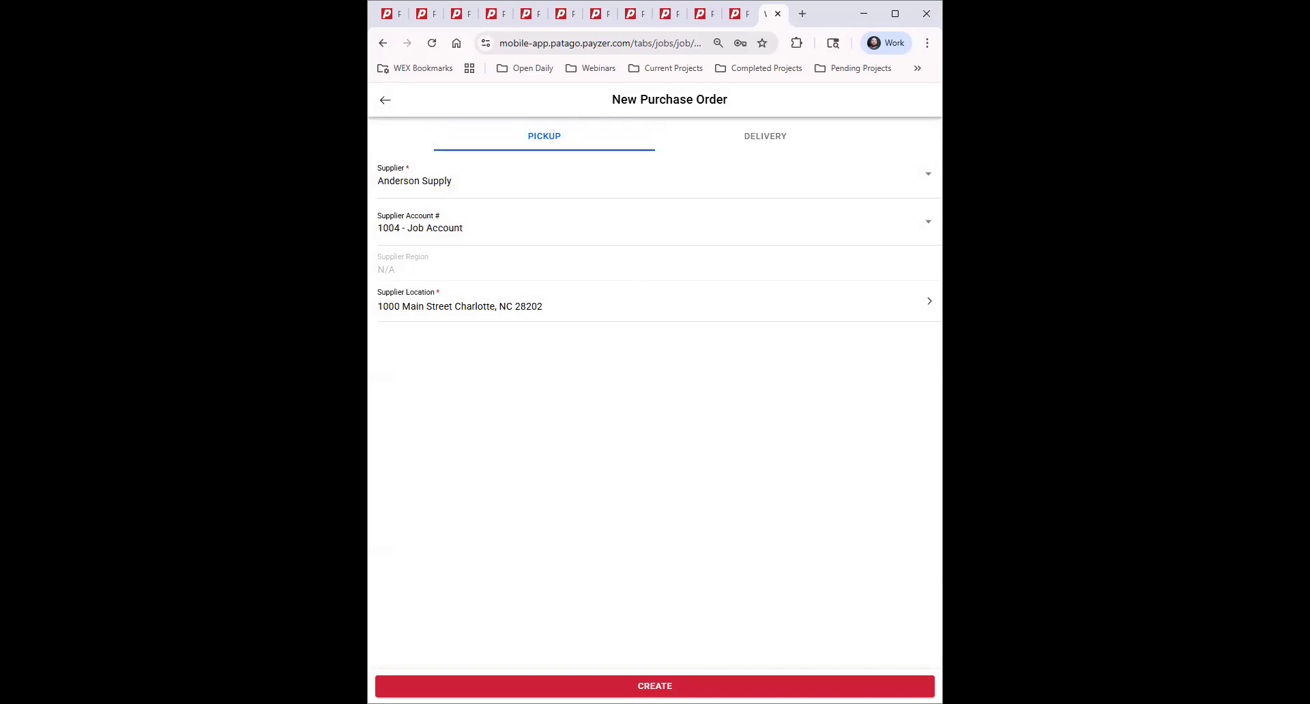
click(655, 686)
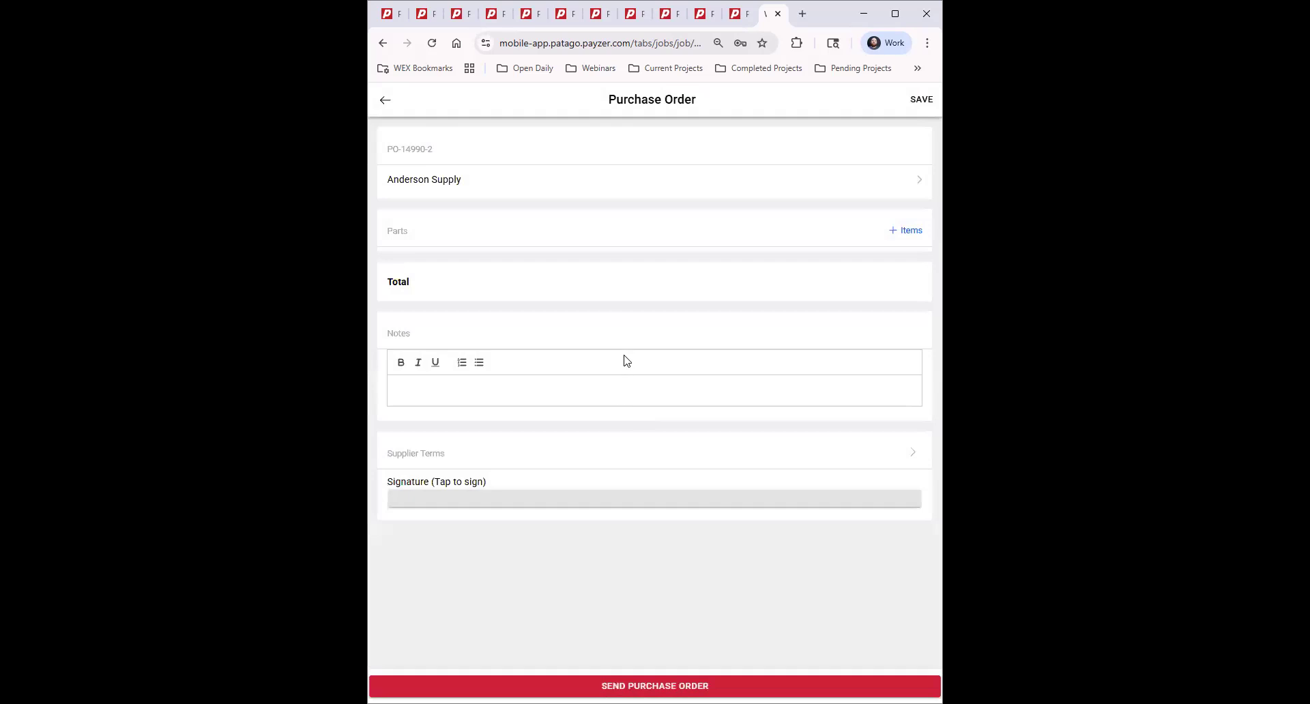
Select Filter, Part 1 - Trane and Part 2 - Amana from the DEFAULT items.
click(907, 232)
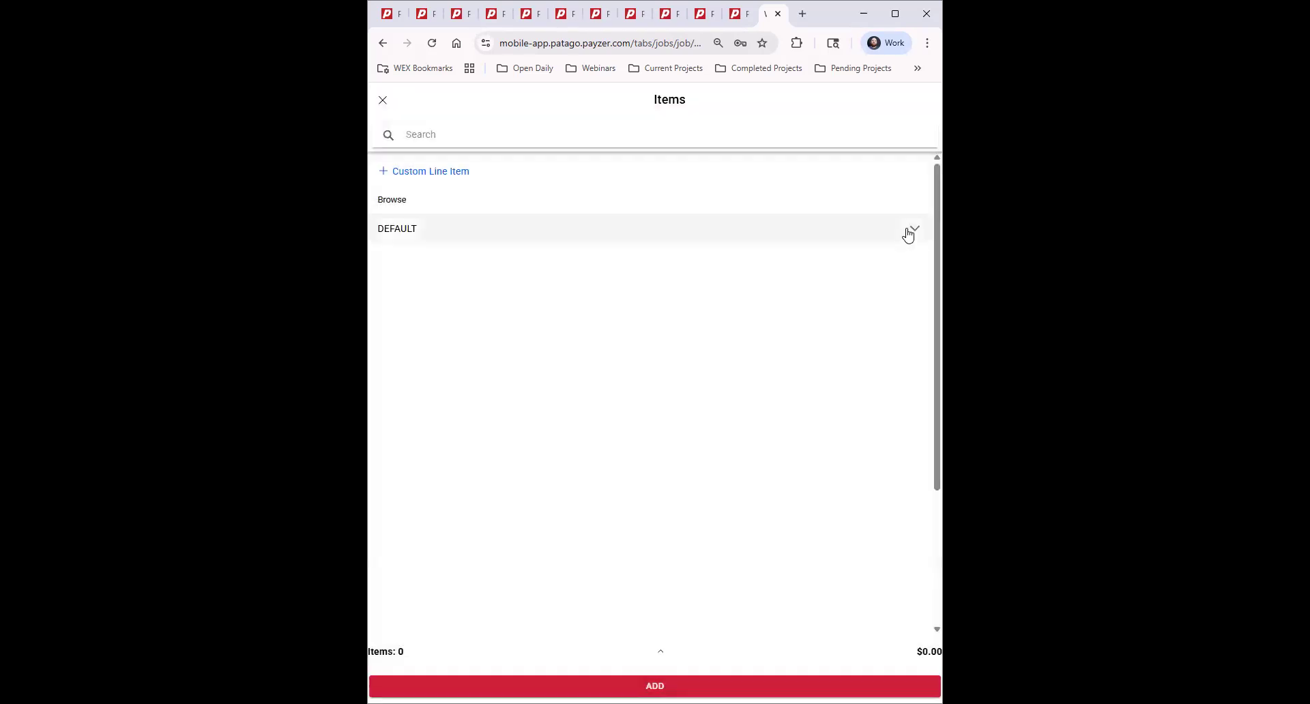
click(907, 232)
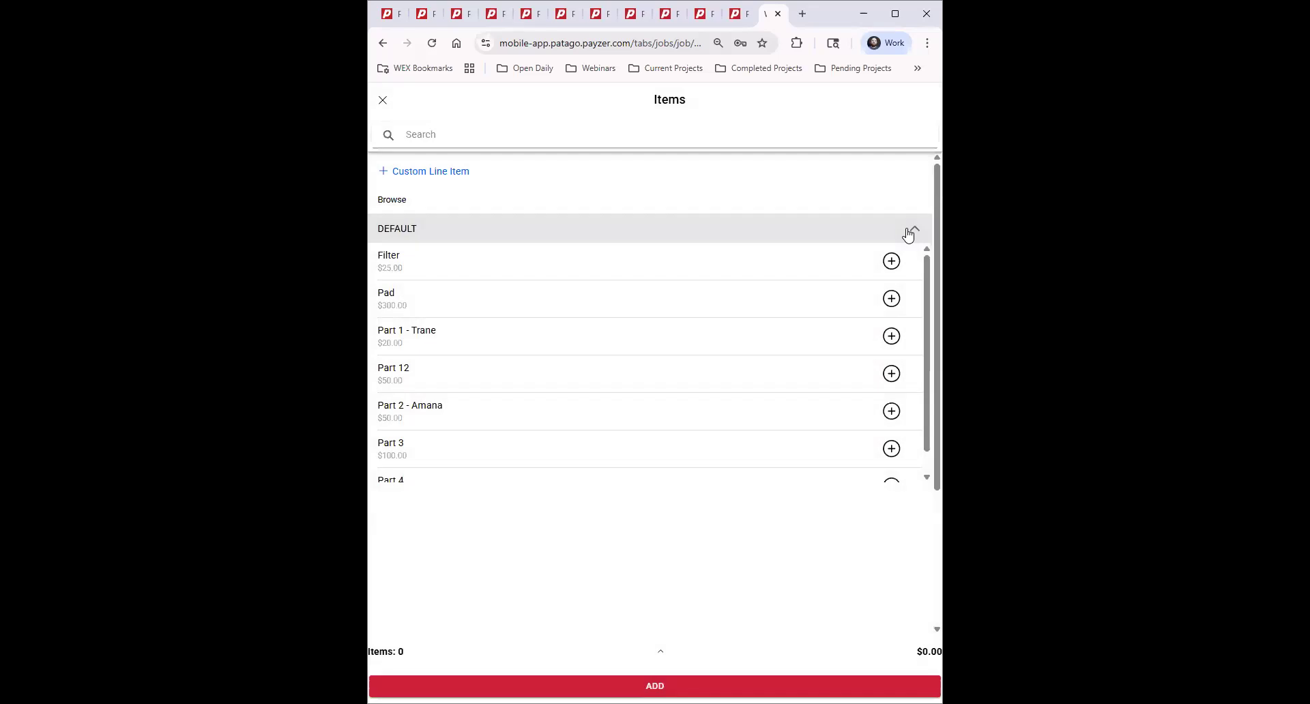
click(892, 261)
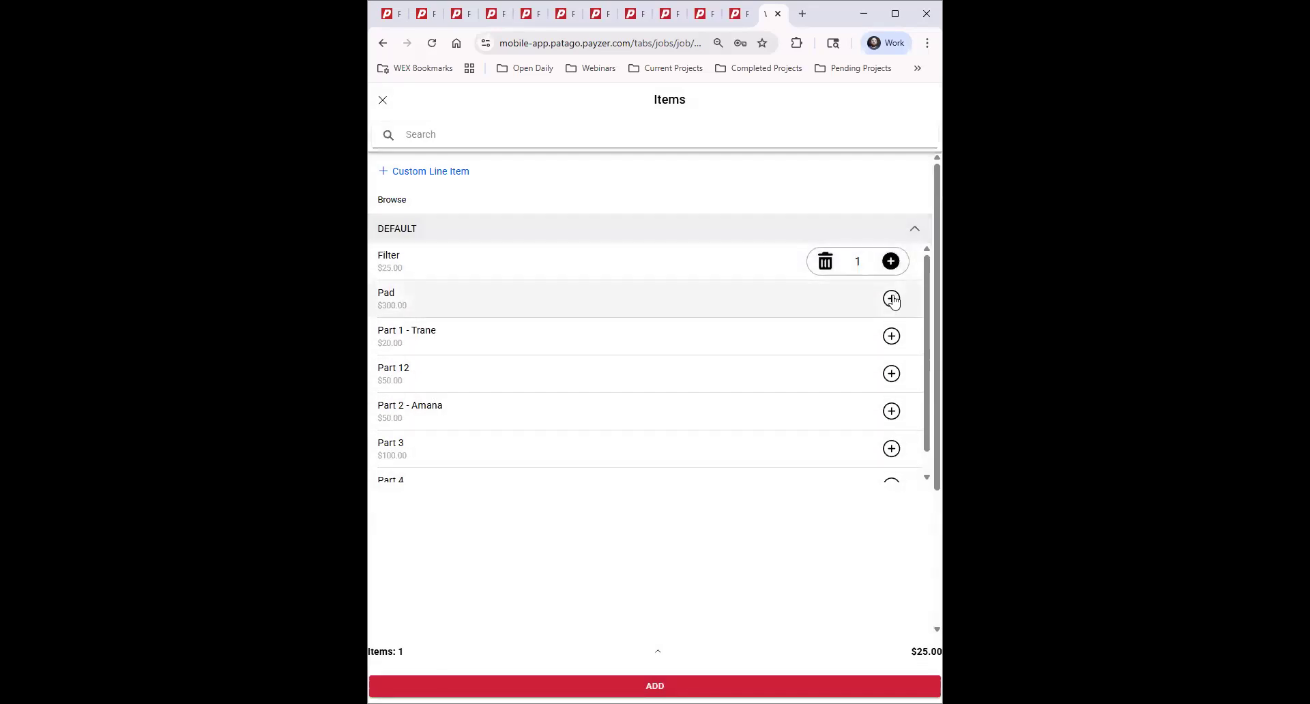
click(894, 337)
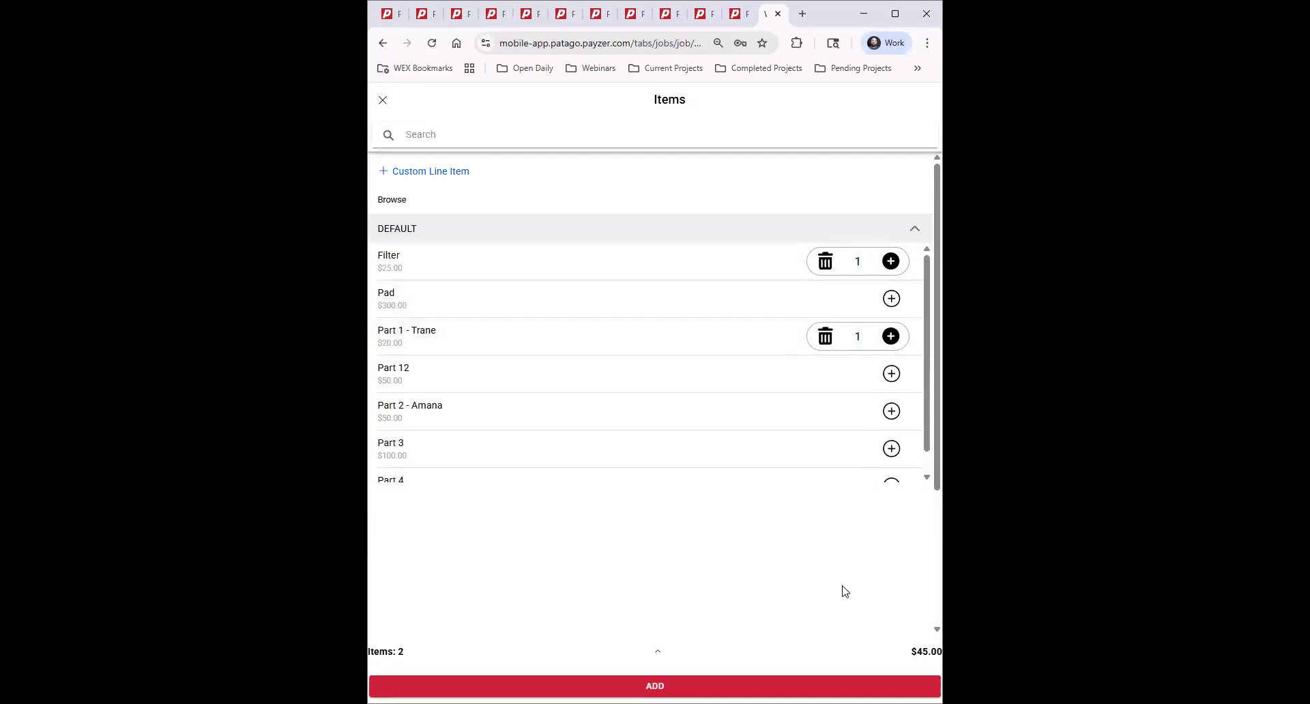
click(891, 412)
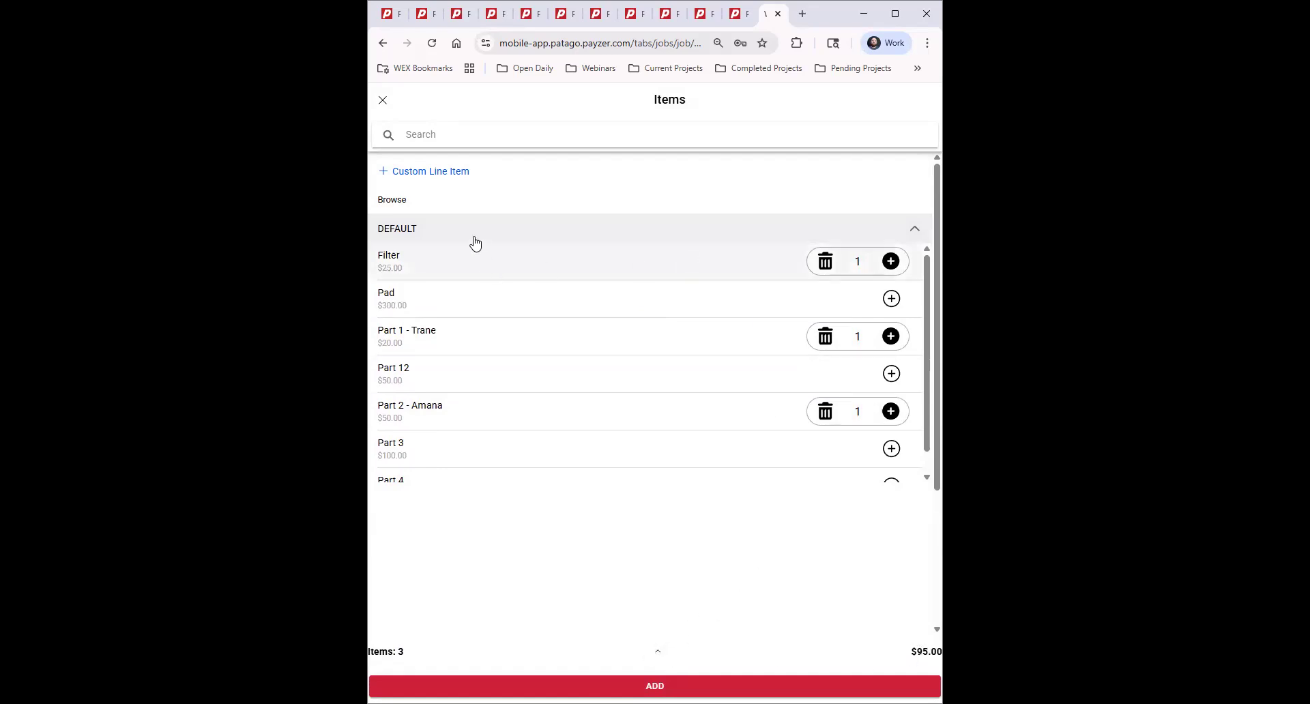
Review the three selected parts and add them to PO-14990-2.
scroll(646, 470, down, 5)
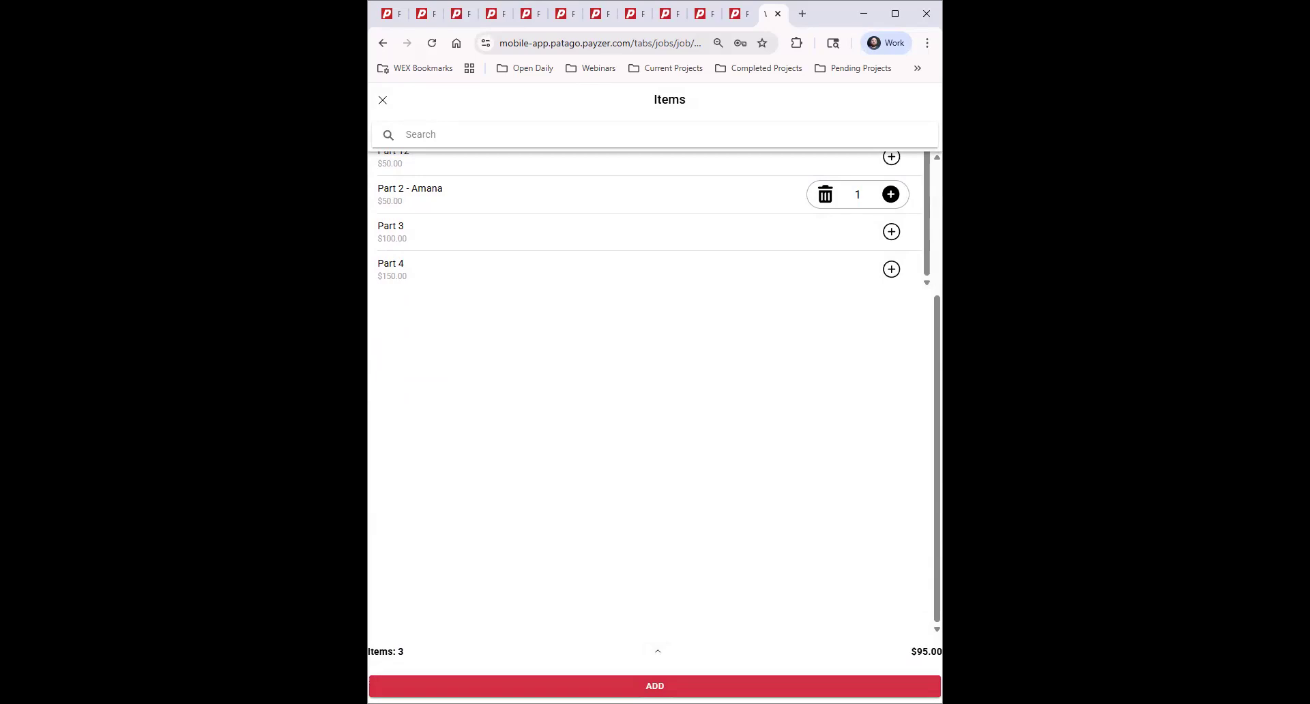
click(658, 654)
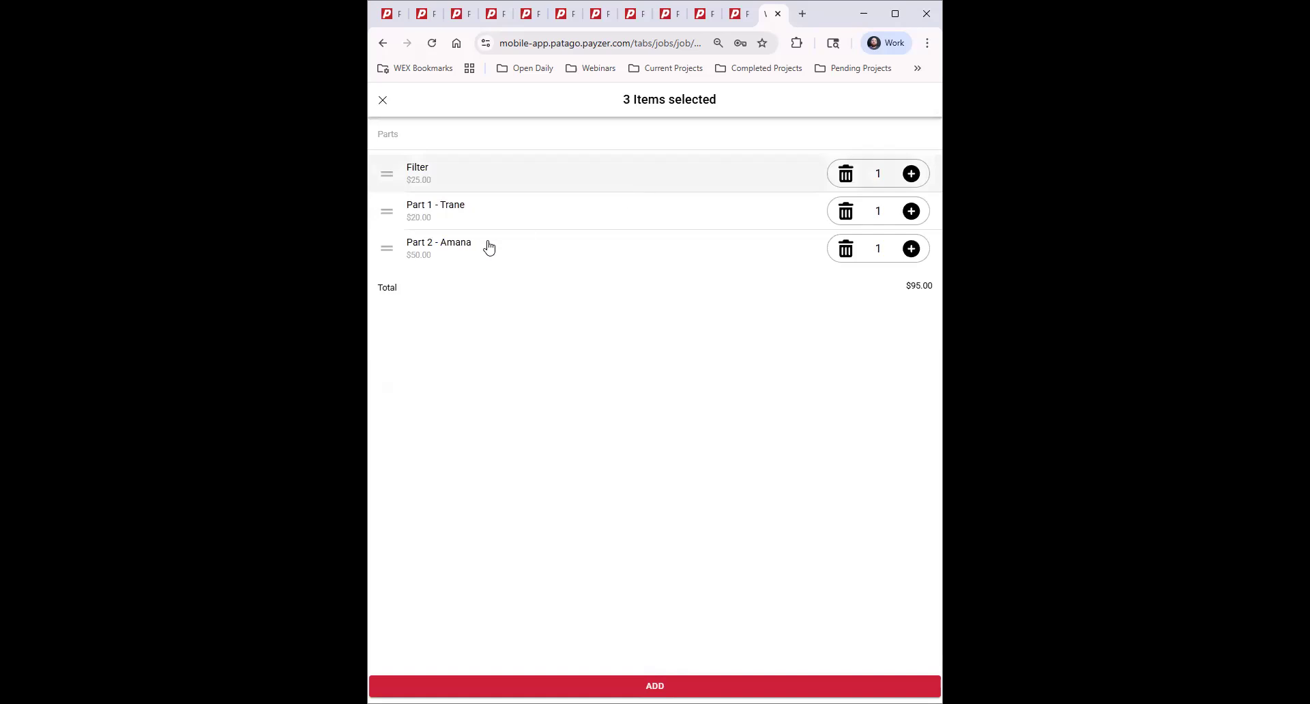
click(579, 259)
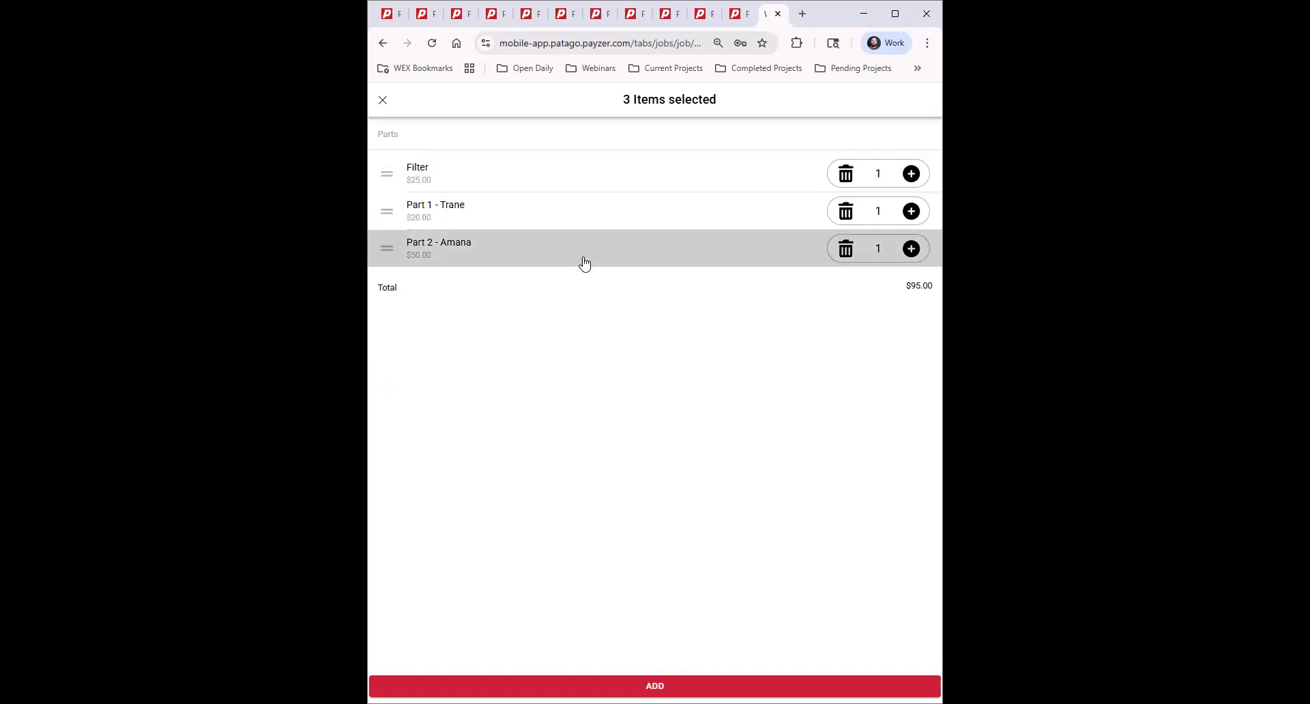
click(562, 252)
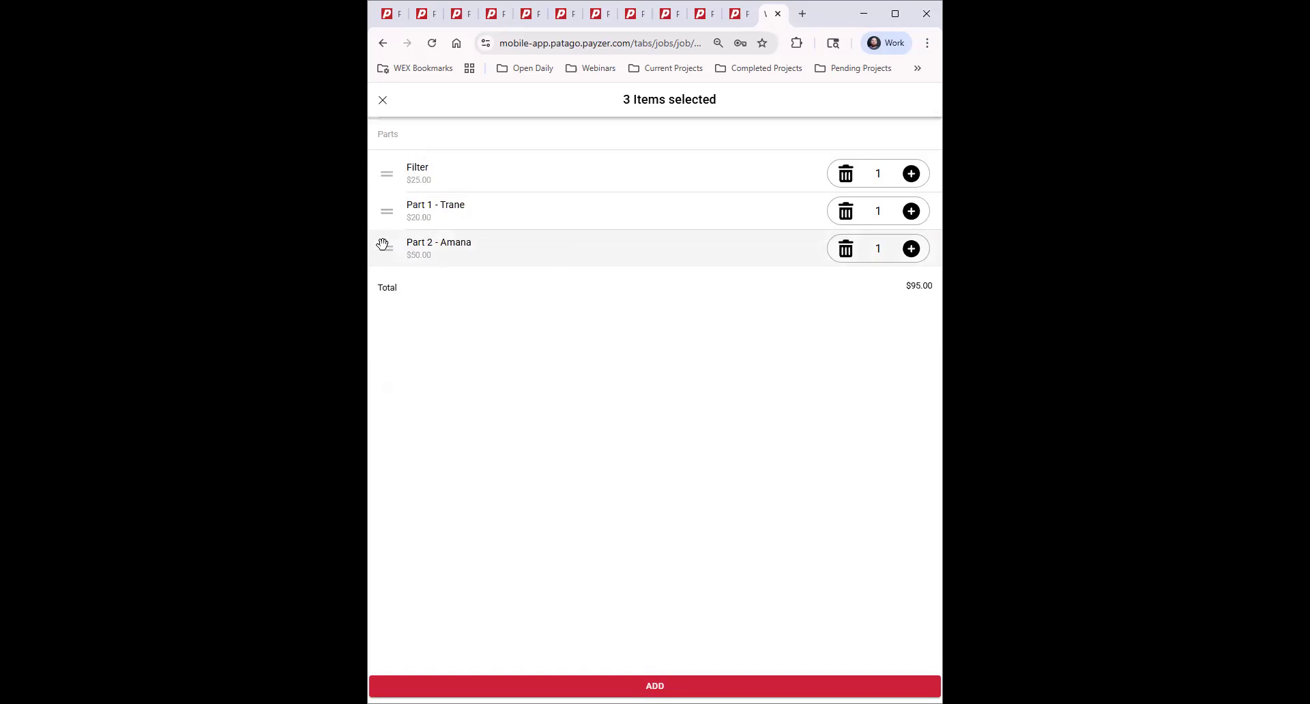
mouse_move(385, 249)
mouse_down()
mouse_move(389, 176)
mouse_move(383, 243)
mouse_up()
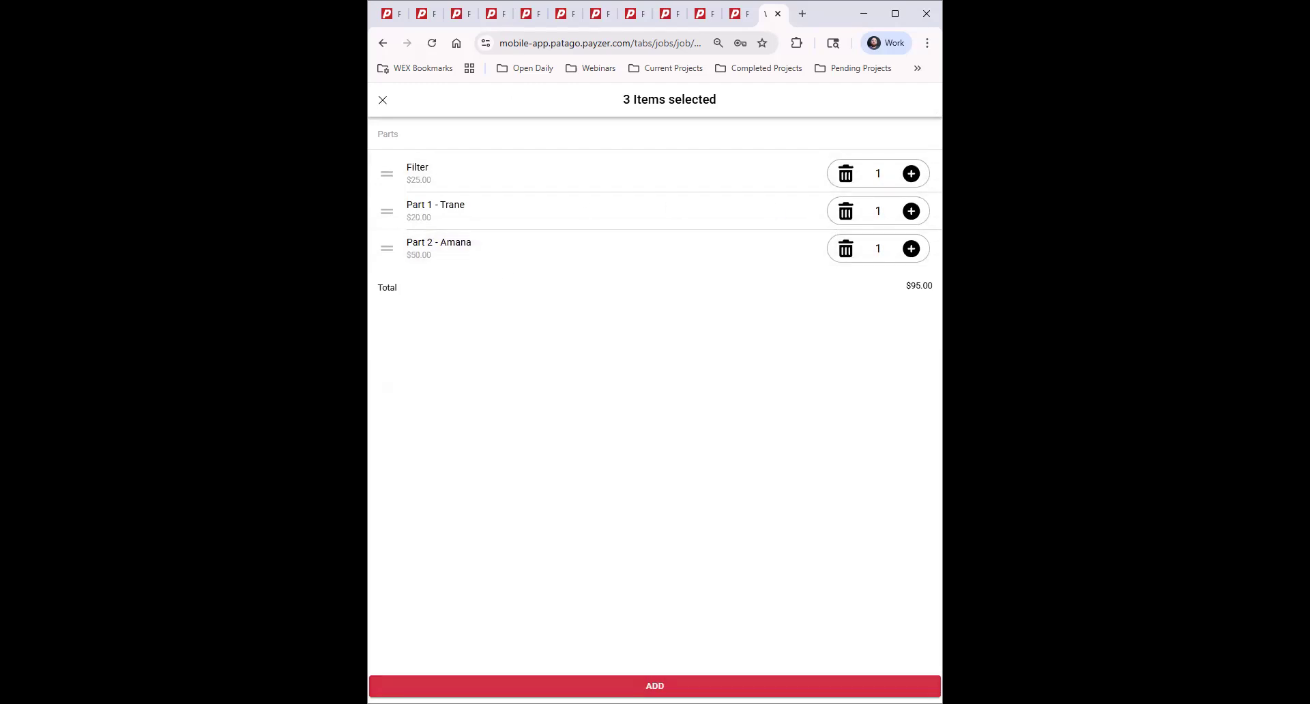
click(655, 686)
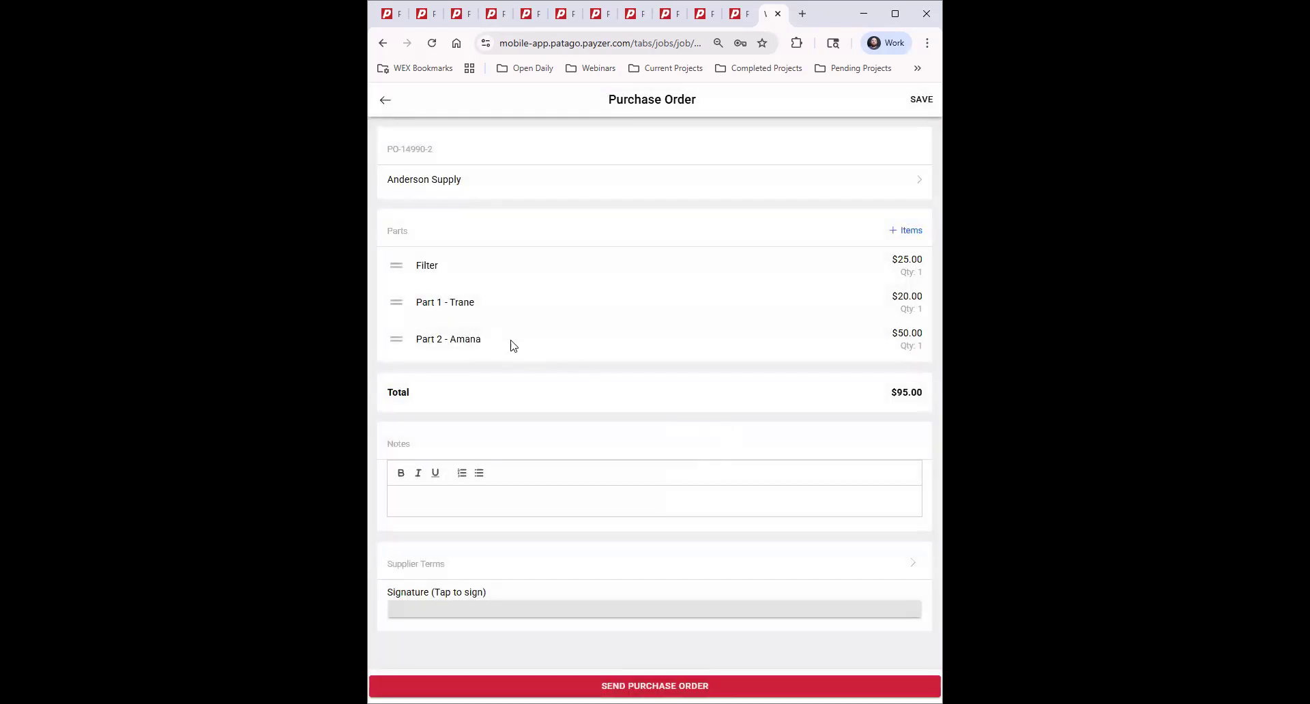
click(486, 339)
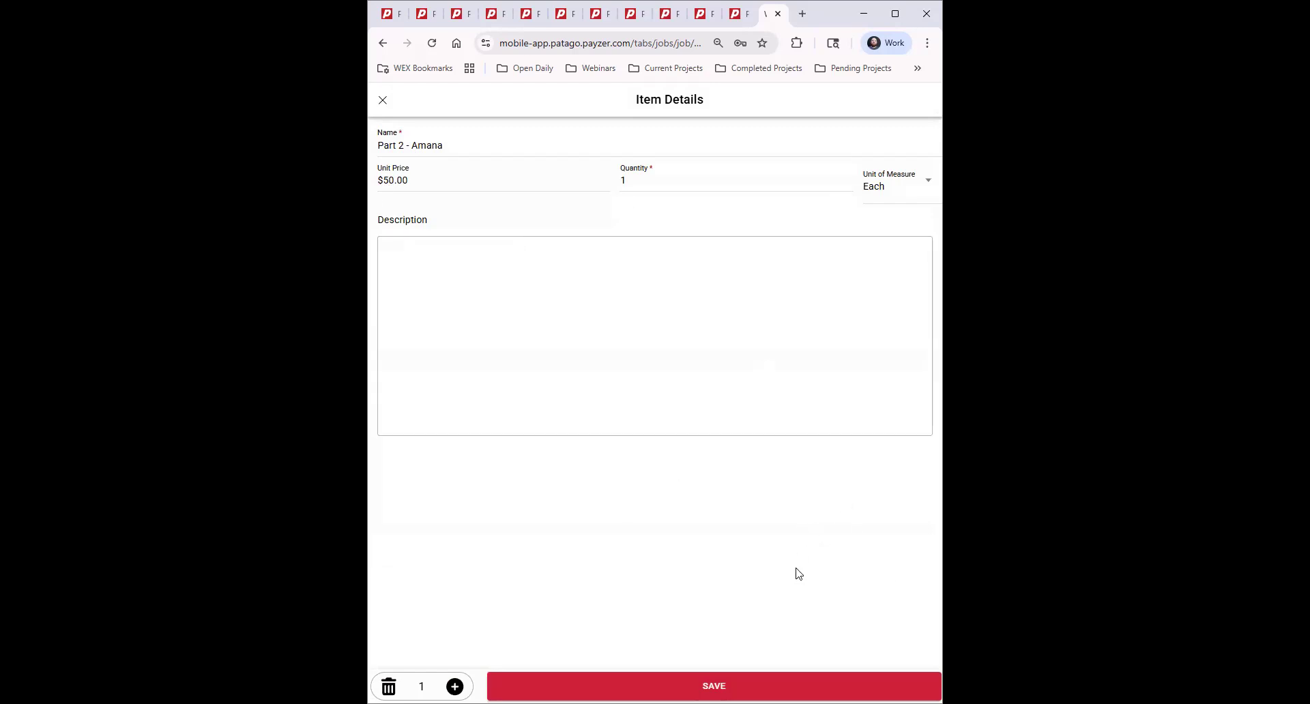
click(713, 686)
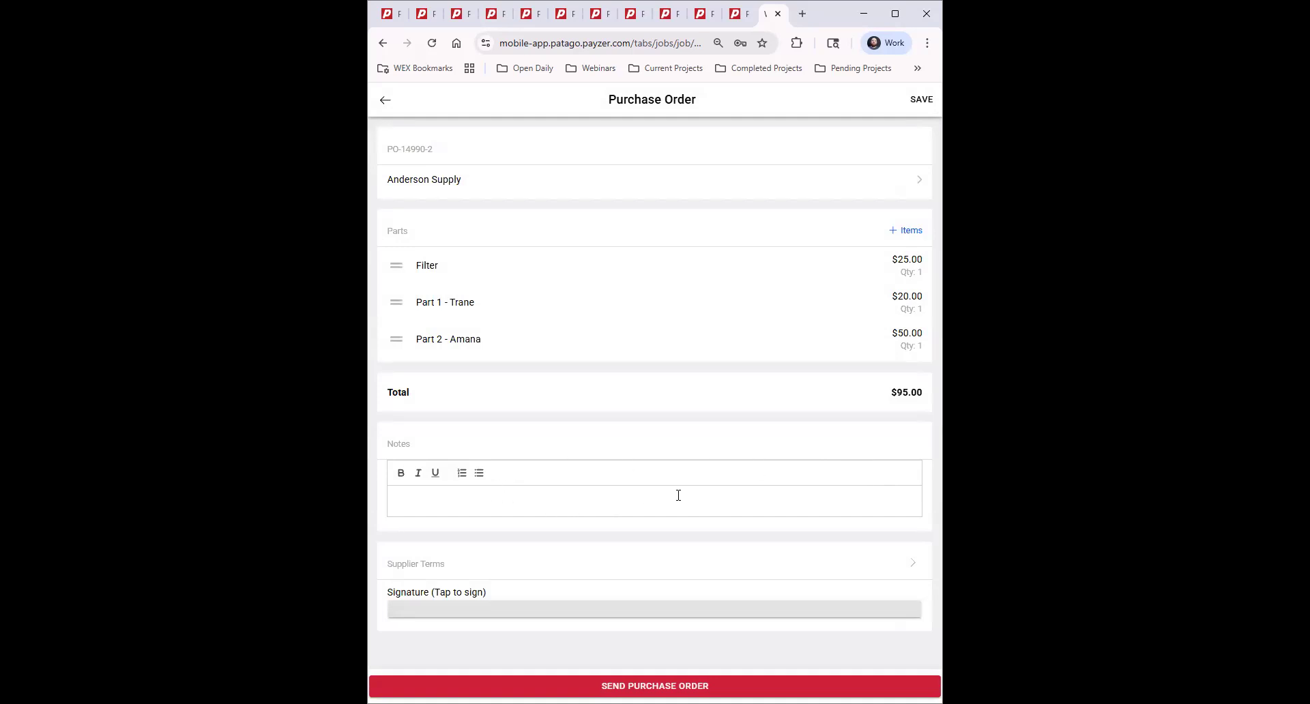
click(483, 618)
Draw a signature on PO-14990-2 and proceed to Send Purchase Order.
mouse_move(568, 467)
mouse_down()
mouse_move(704, 444)
mouse_move(367, 334)
mouse_up()
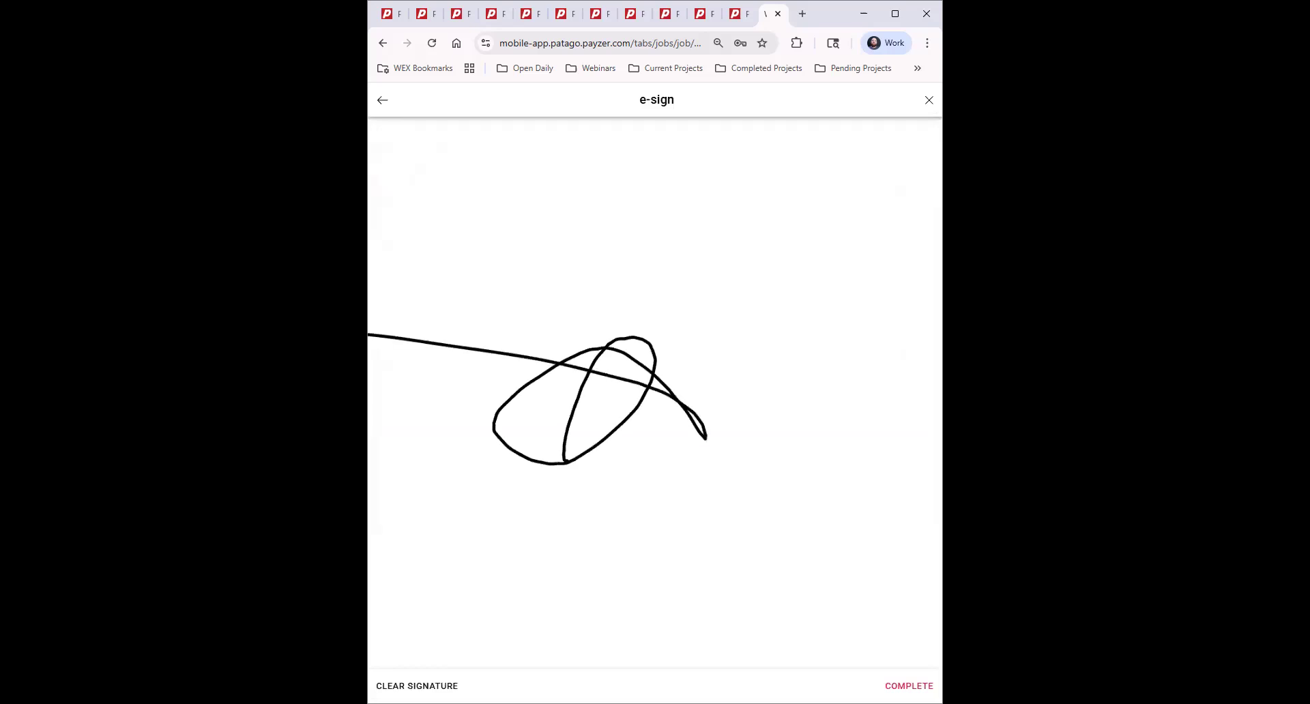
click(909, 685)
scroll(755, 450, down, 1)
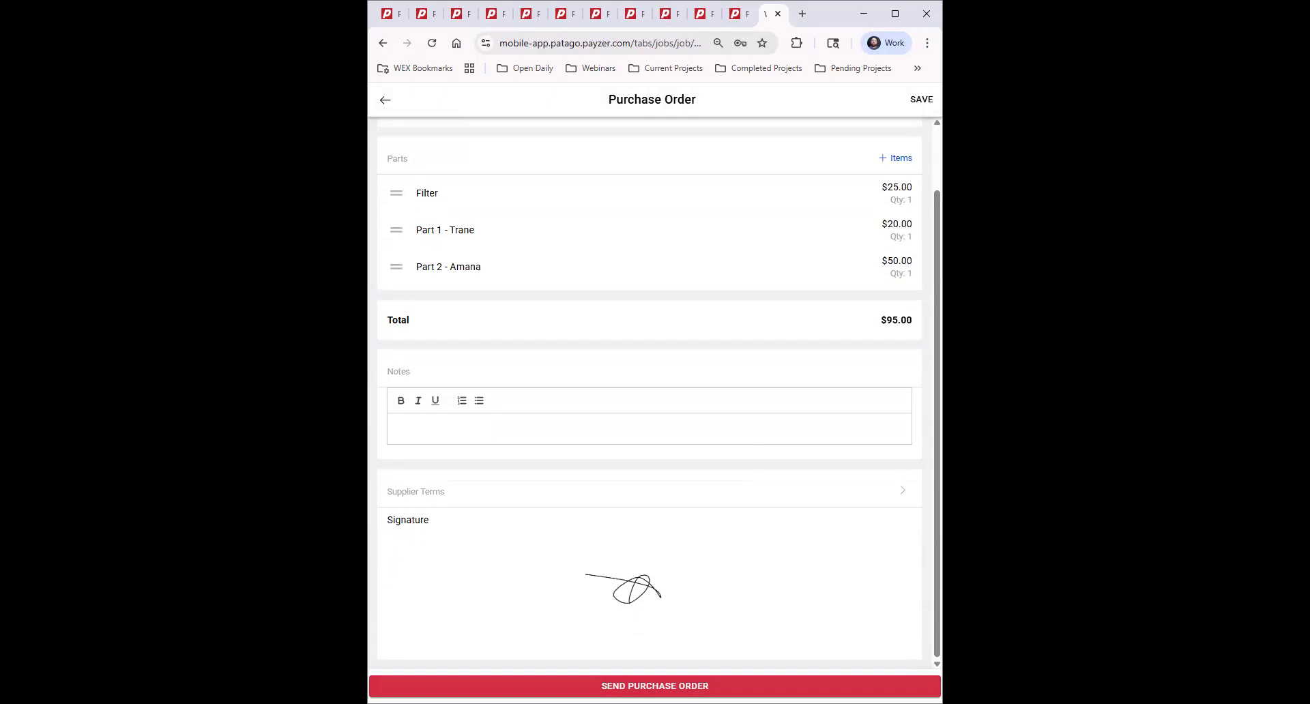
click(655, 686)
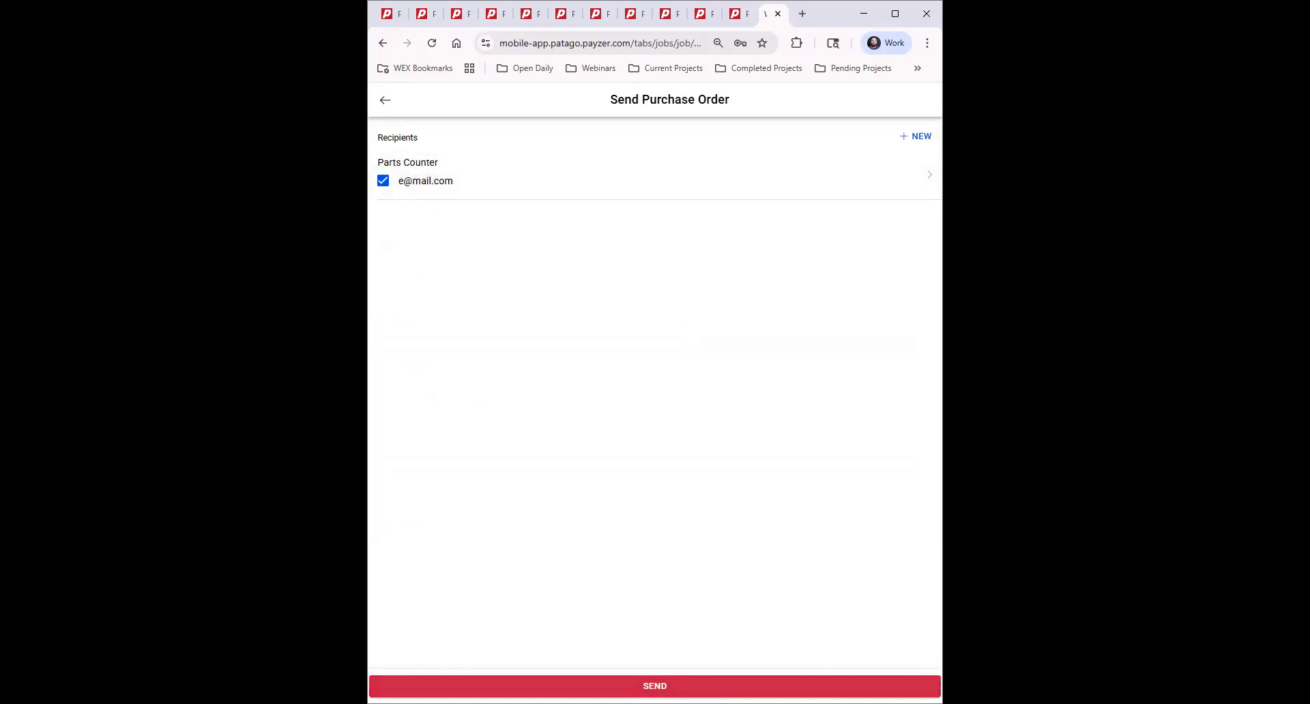
Send PO-14990-2 to the Parts Counter recipient.
click(655, 685)
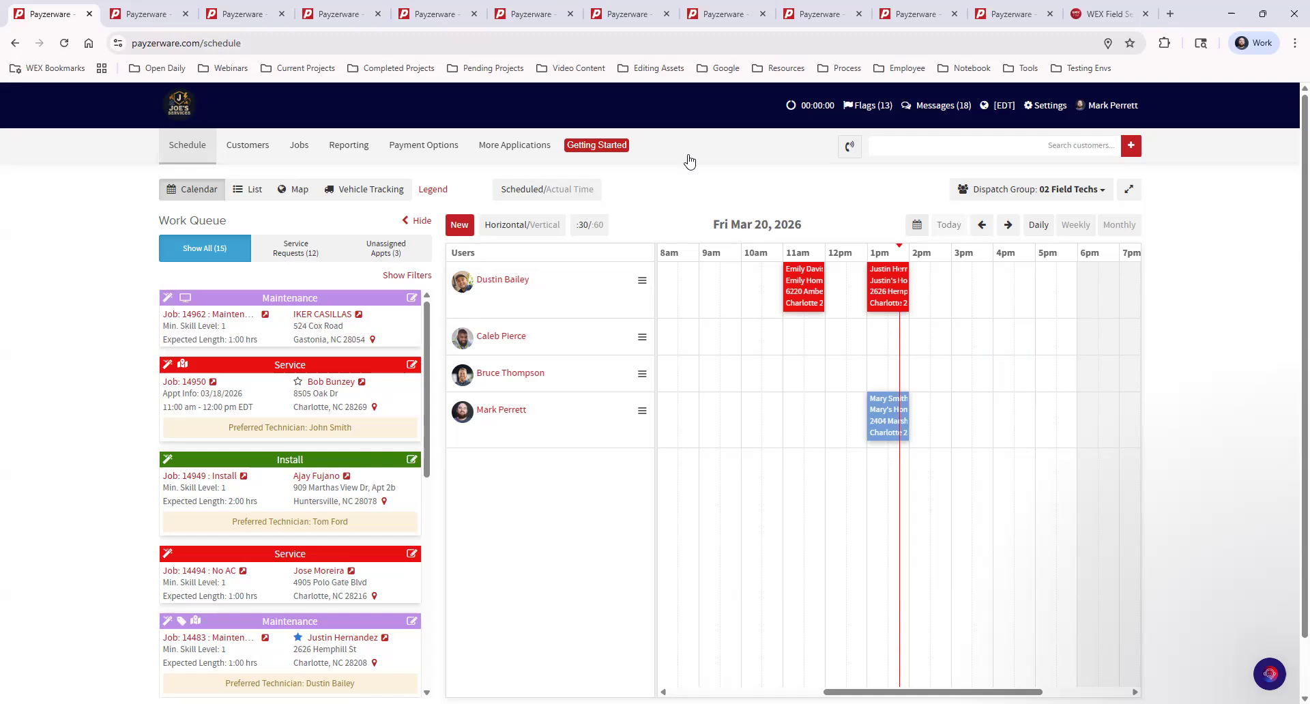
click(513, 155)
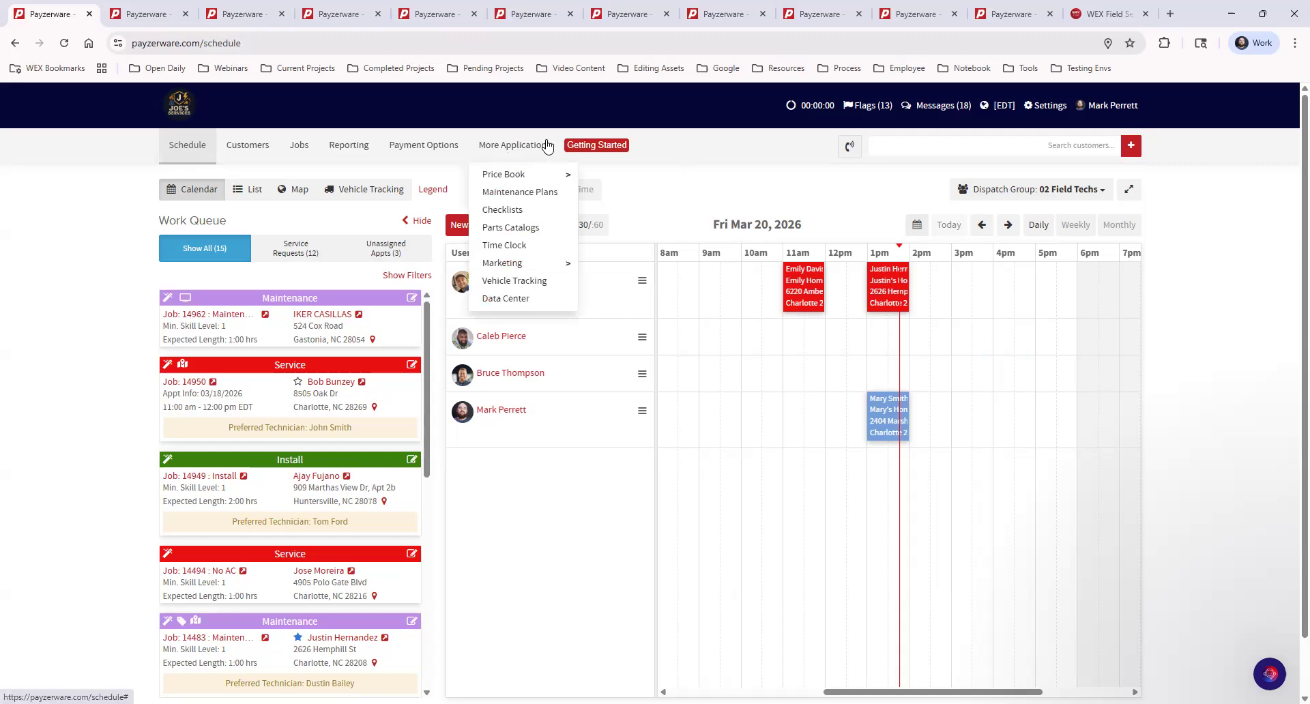
click(525, 305)
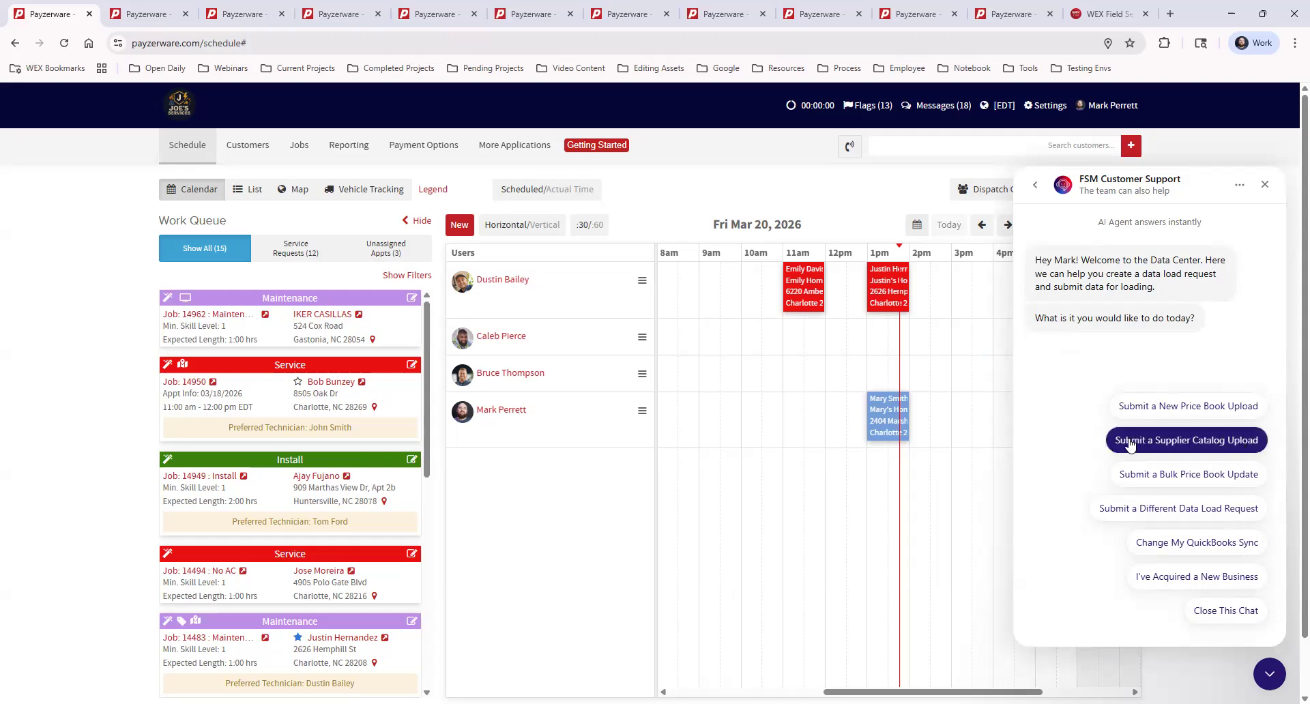
click(1210, 443)
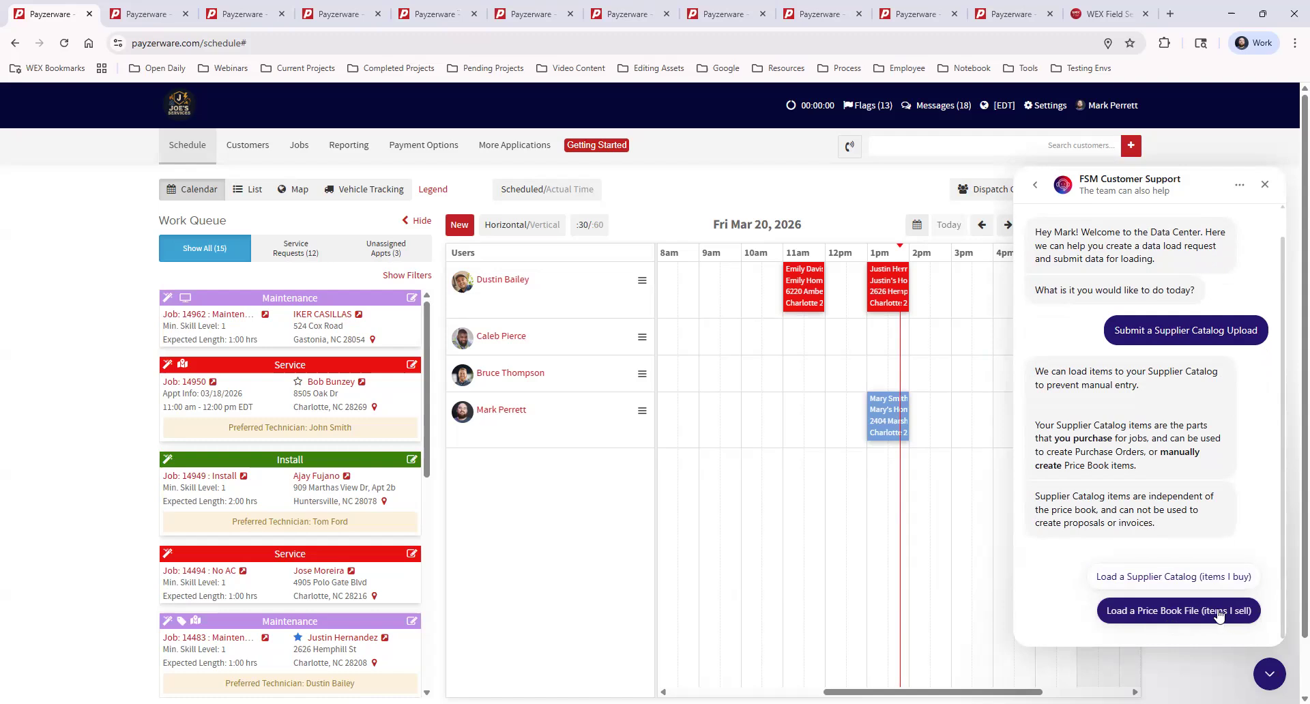
click(1202, 578)
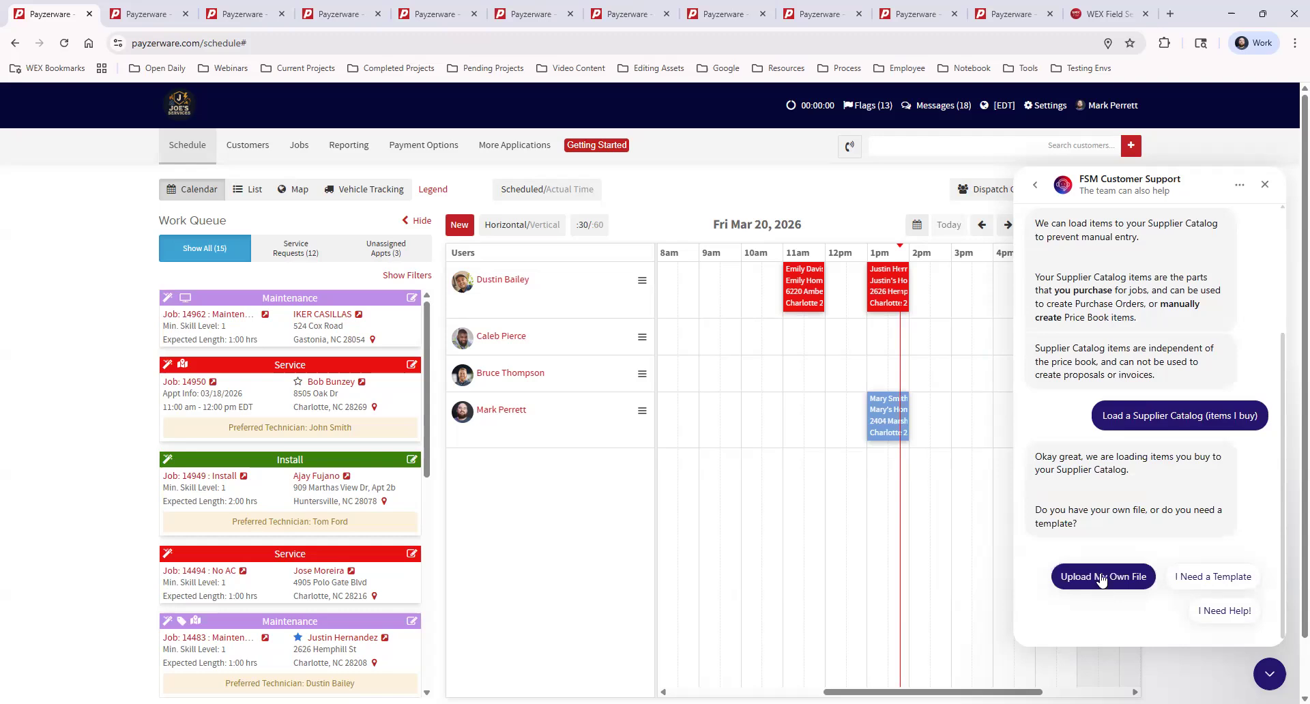
click(1230, 580)
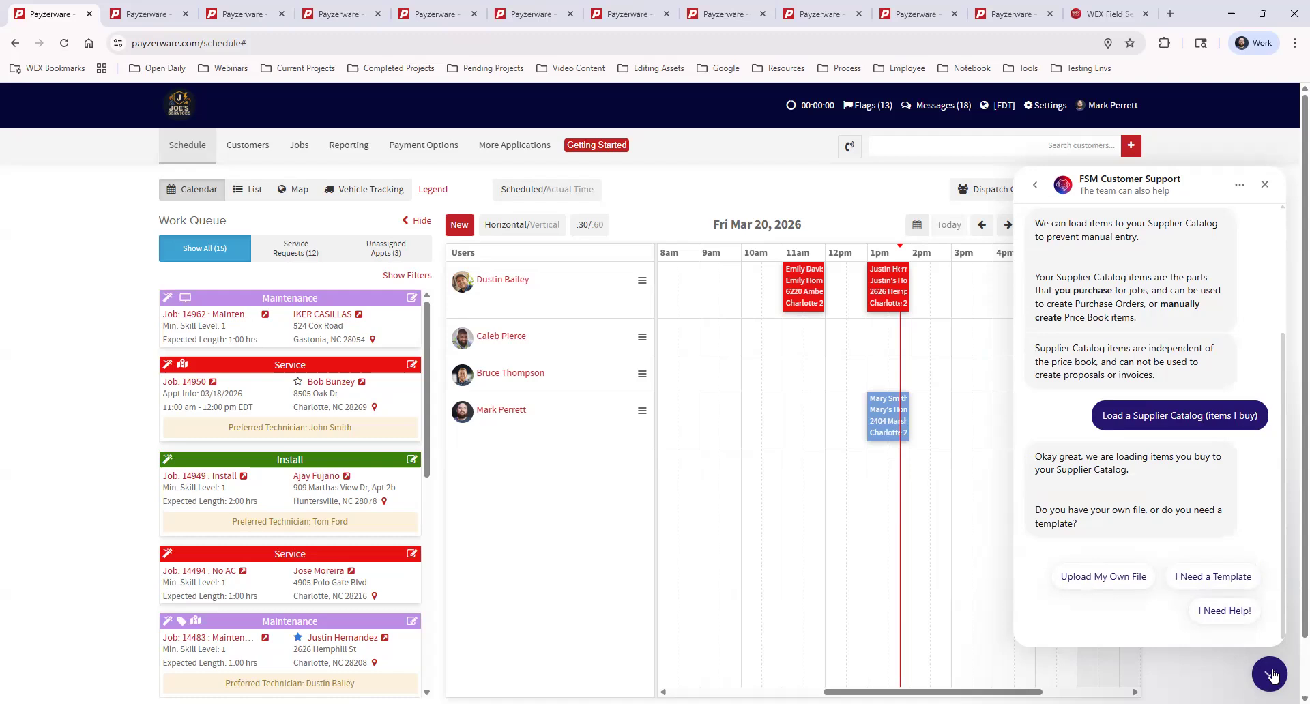
click(1269, 675)
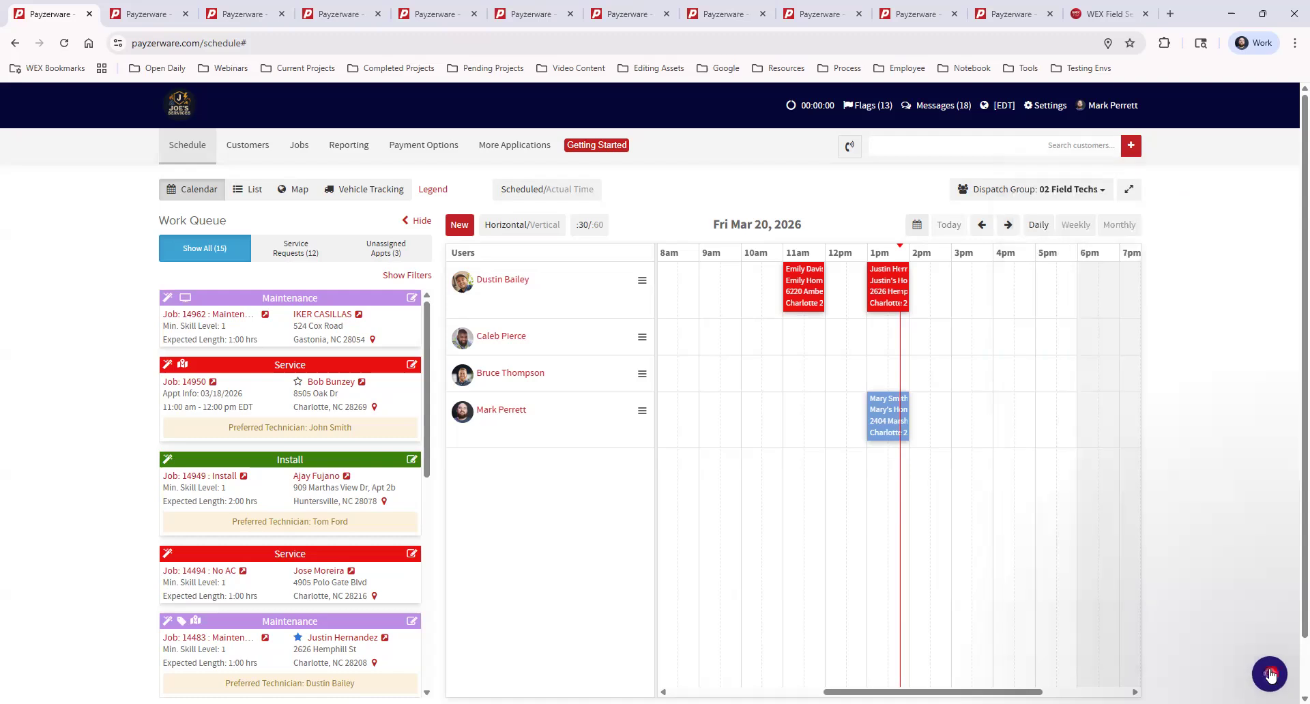